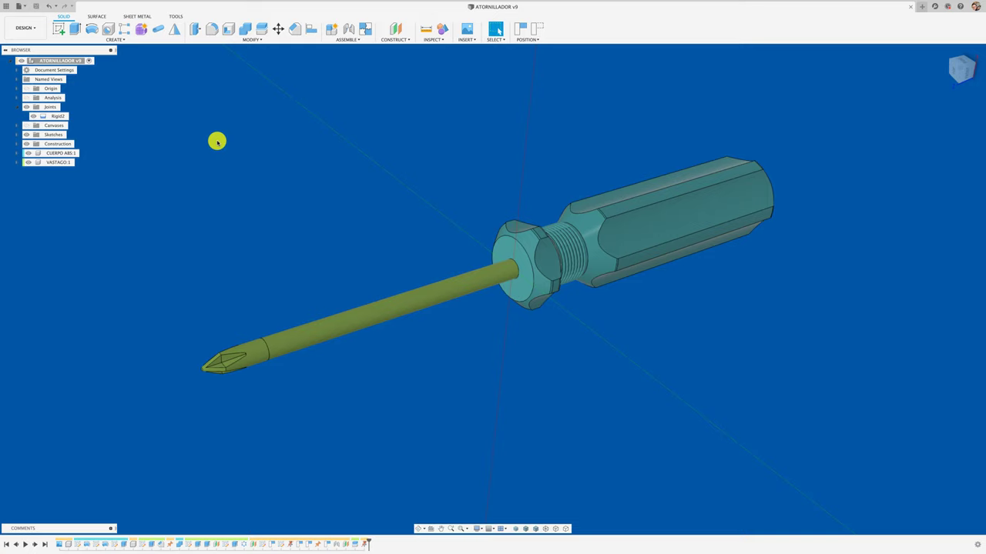
- Start a new drawing from the screwdriver design with Drawing > From Design
{"action": "left_click", "coordinate": [31, 29]}
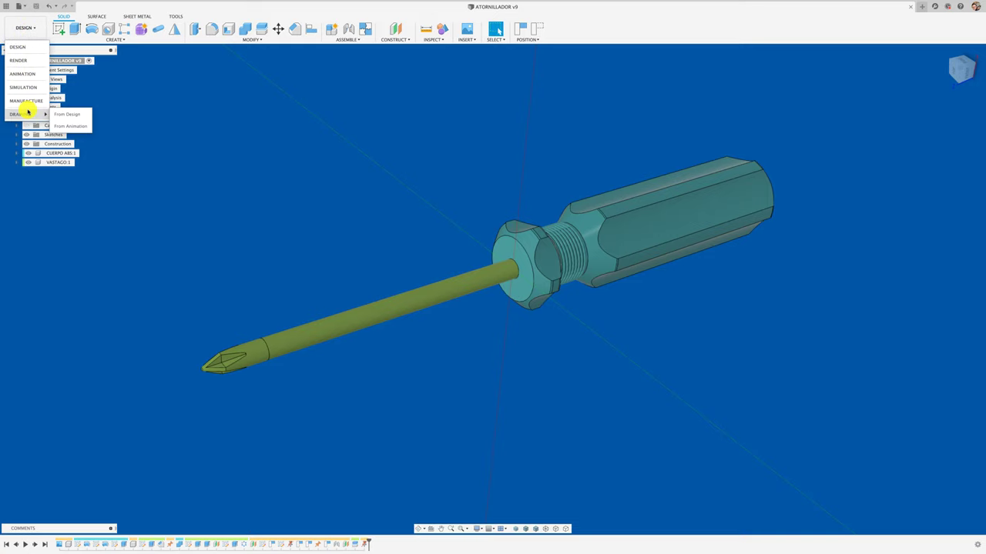
{"action": "mouse_move", "coordinate": [21, 114]}
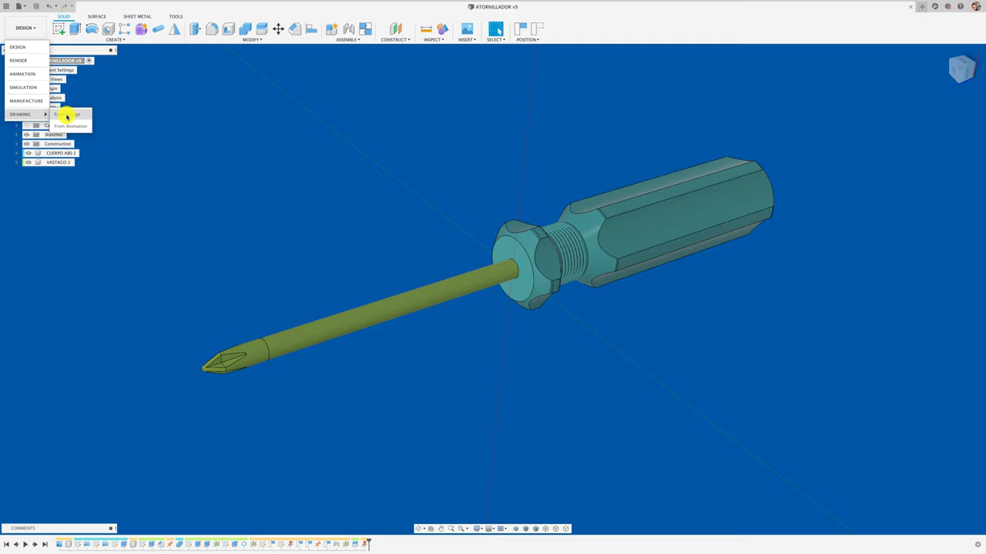
{"action": "left_click", "coordinate": [67, 116]}
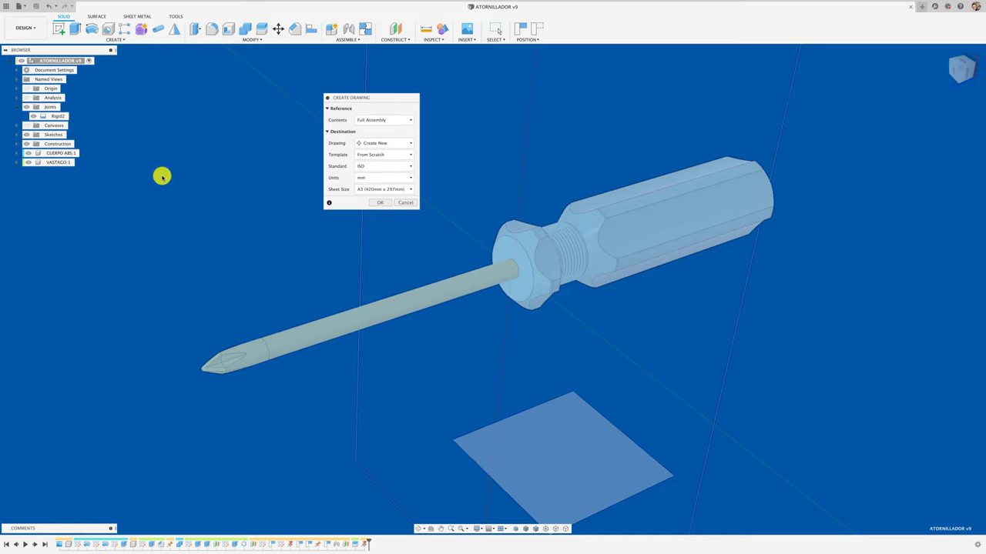
- Keep Full Assembly contents, choose the A2 (594mm x 420mm) sheet, and create the drawing
{"action": "left_click", "coordinate": [415, 119]}
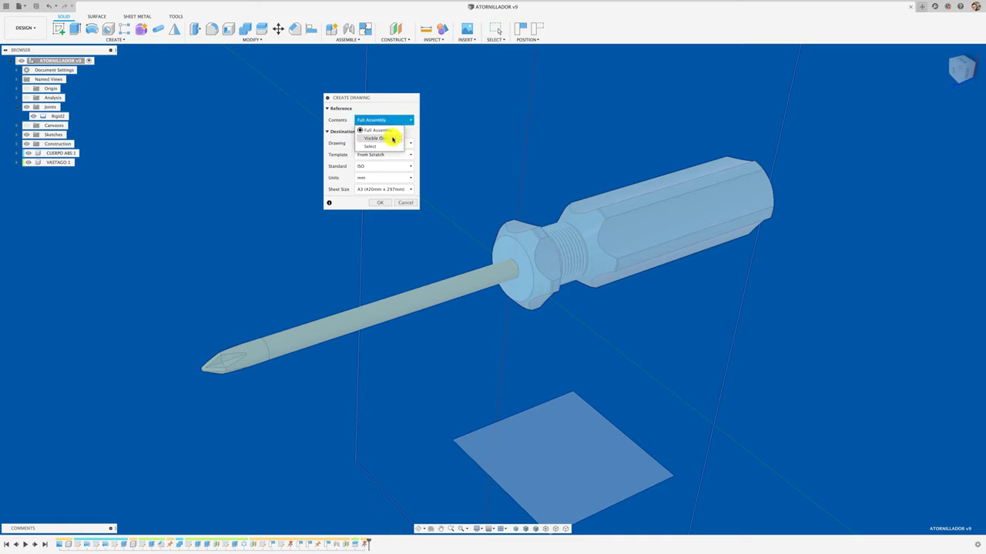
{"action": "left_click", "coordinate": [385, 117]}
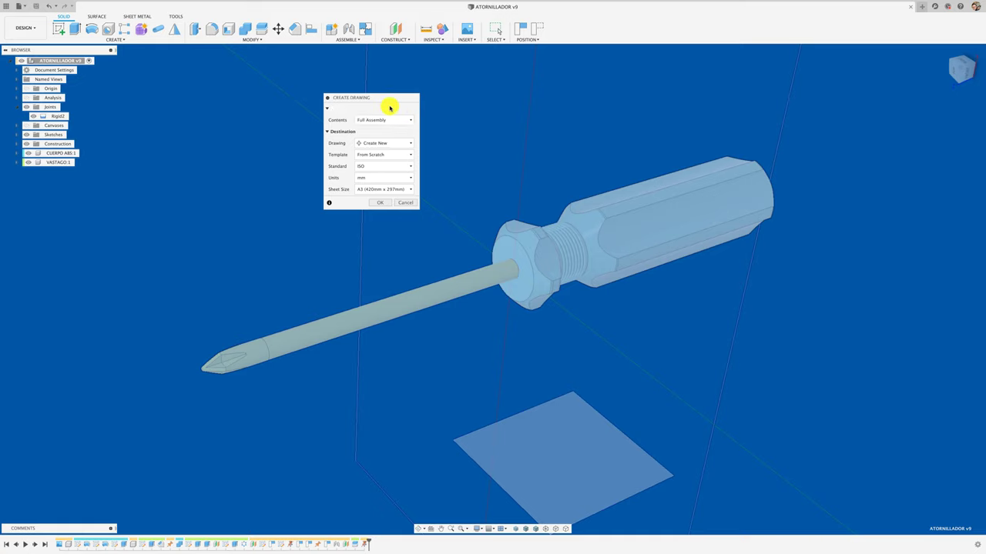
{"action": "left_click", "coordinate": [389, 108]}
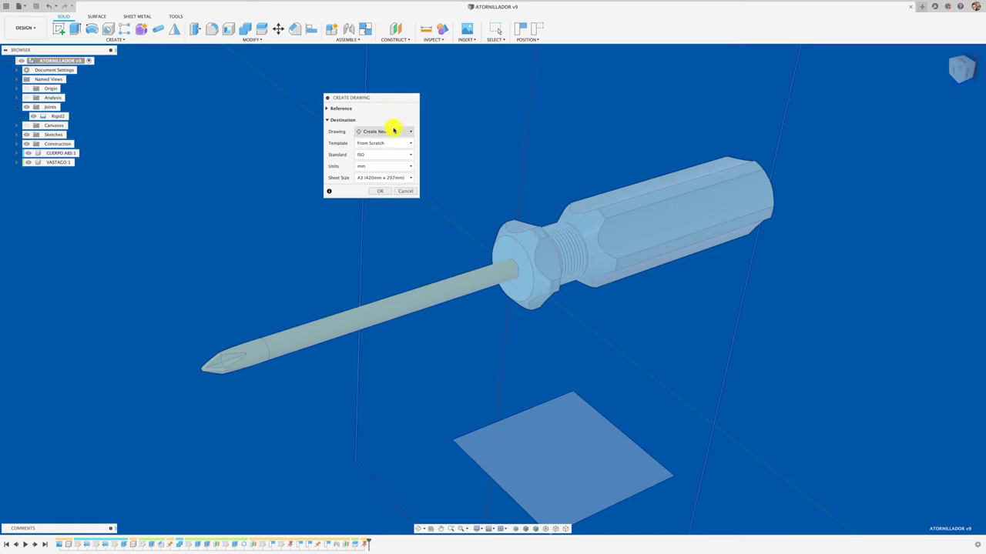
{"action": "left_click", "coordinate": [325, 108]}
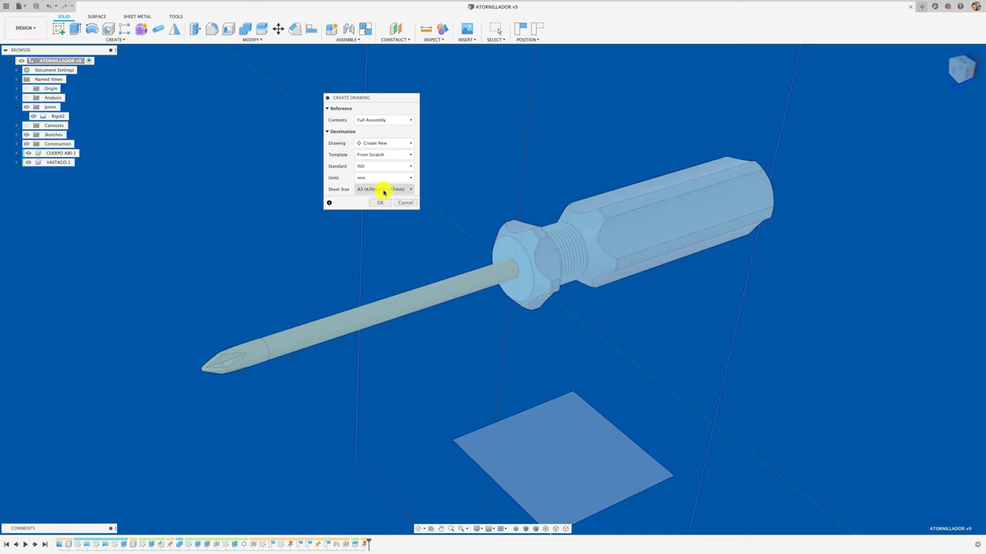
{"action": "left_click", "coordinate": [405, 190]}
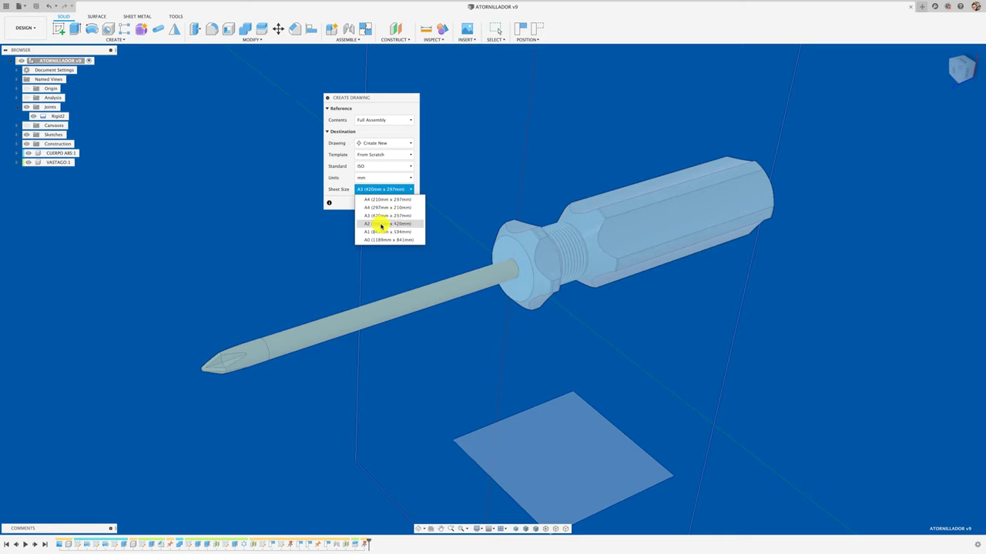
{"action": "left_click", "coordinate": [397, 225]}
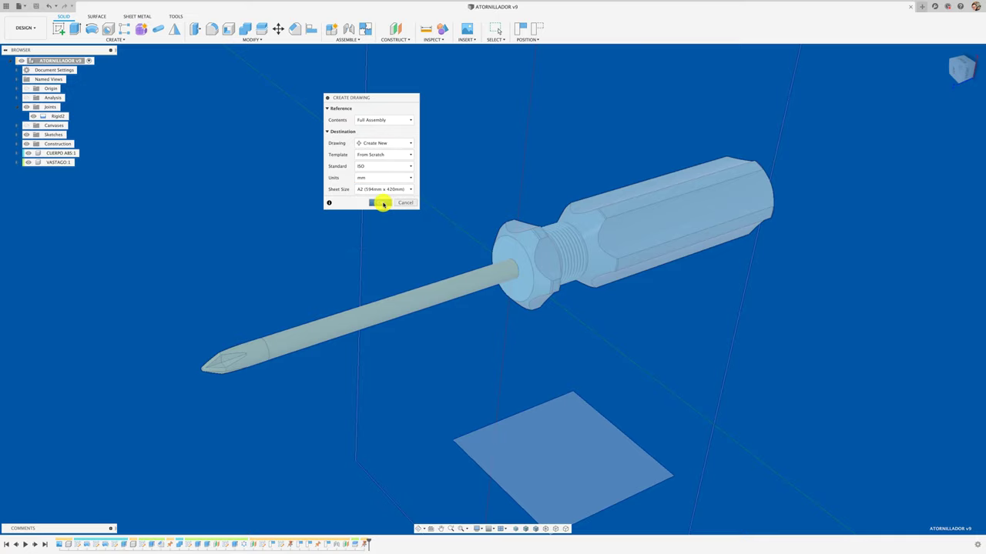
{"action": "left_click", "coordinate": [383, 204]}
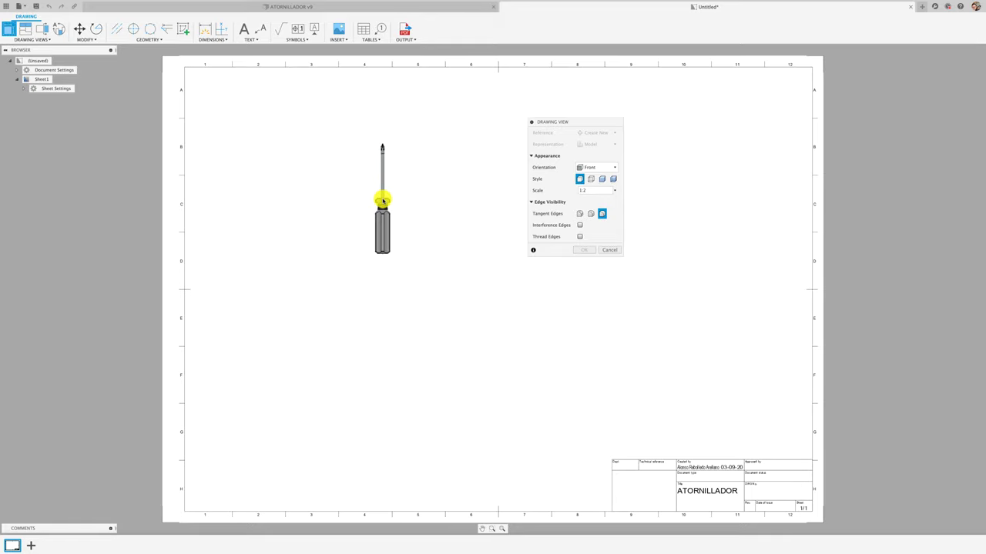
- Place the screwdriver base view on the A2 sheet
{"action": "left_click", "coordinate": [339, 198]}
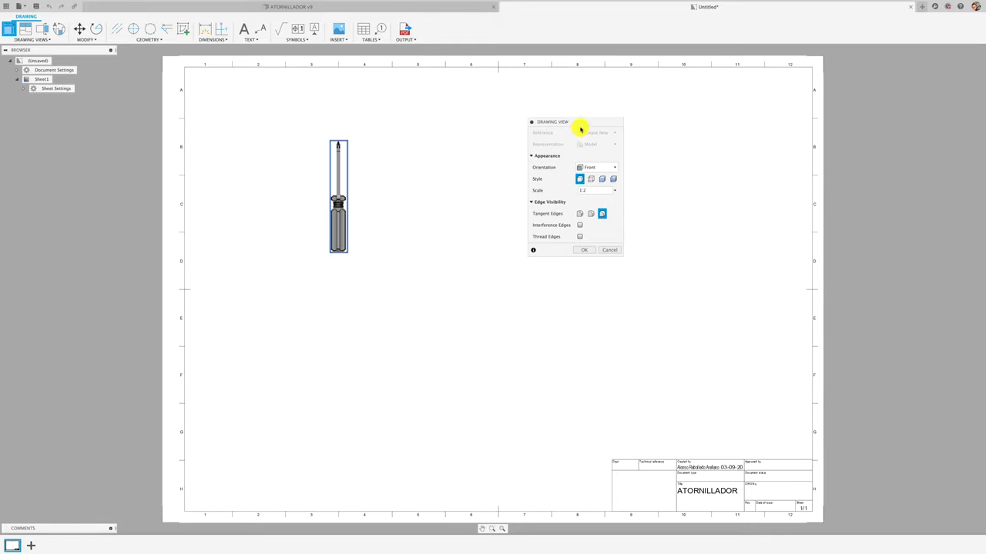
{"action": "left_click_drag", "start_coordinate": [585, 122], "coordinate": [565, 122]}
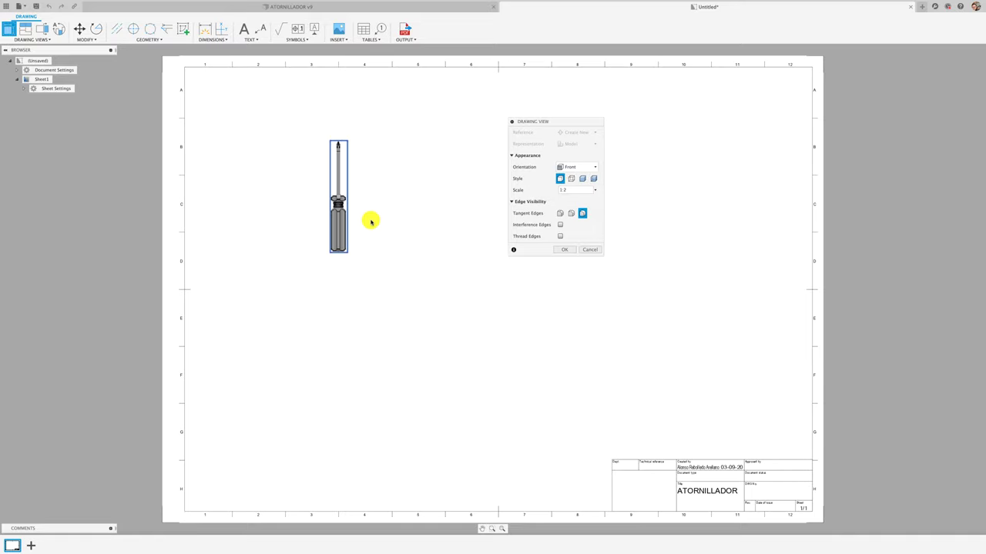
{"action": "scroll", "coordinate": [351, 221], "scroll_direction": "up", "scroll_amount": 5}
{"action": "scroll", "coordinate": [350, 220], "scroll_direction": "down", "scroll_amount": 2}
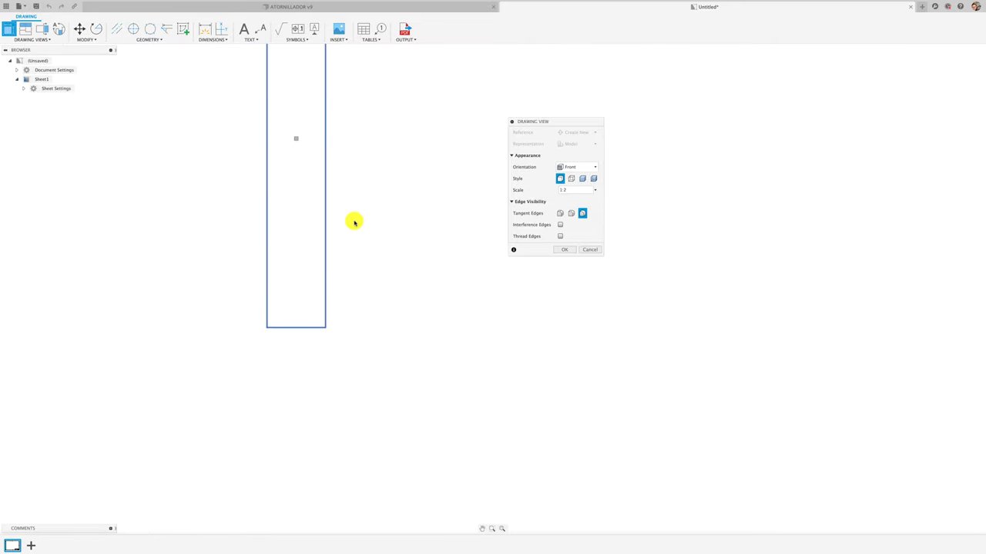
{"action": "middle_click_drag", "start_coordinate": [365, 205], "coordinate": [361, 249]}
{"action": "scroll", "coordinate": [489, 213], "scroll_direction": "up", "scroll_amount": 1}
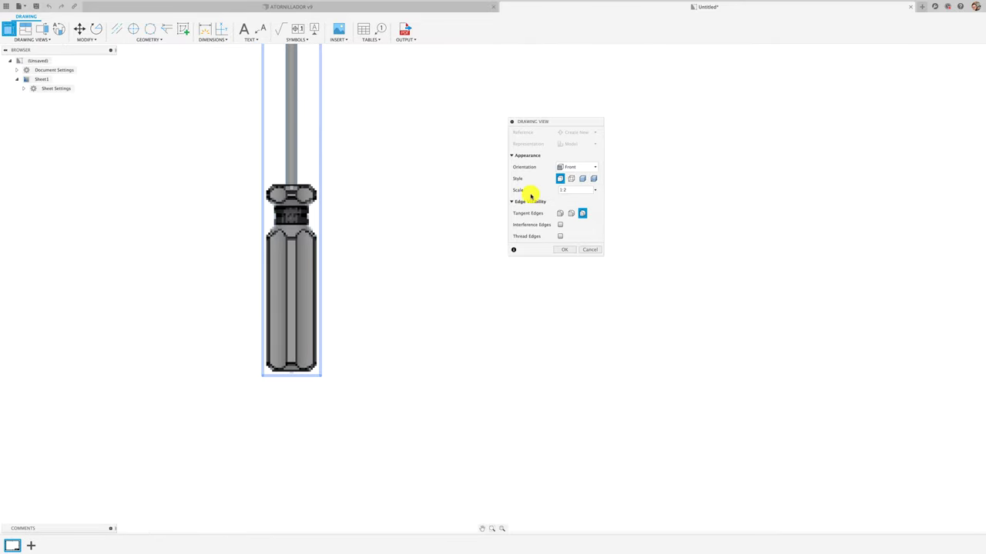
- Compare the view styles, then confirm the front view as Visible Edges at 1:2
{"action": "left_click", "coordinate": [570, 180]}
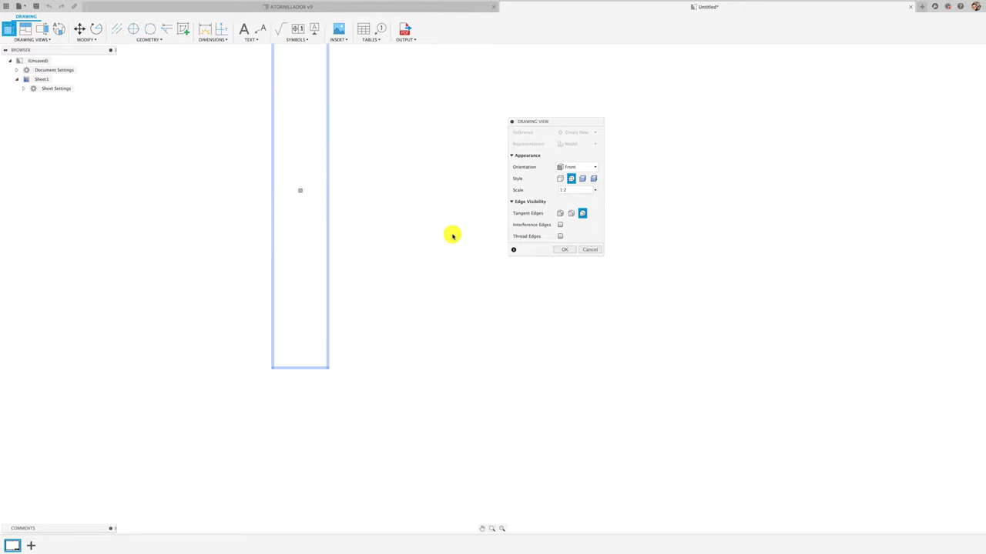
{"action": "left_click", "coordinate": [581, 179]}
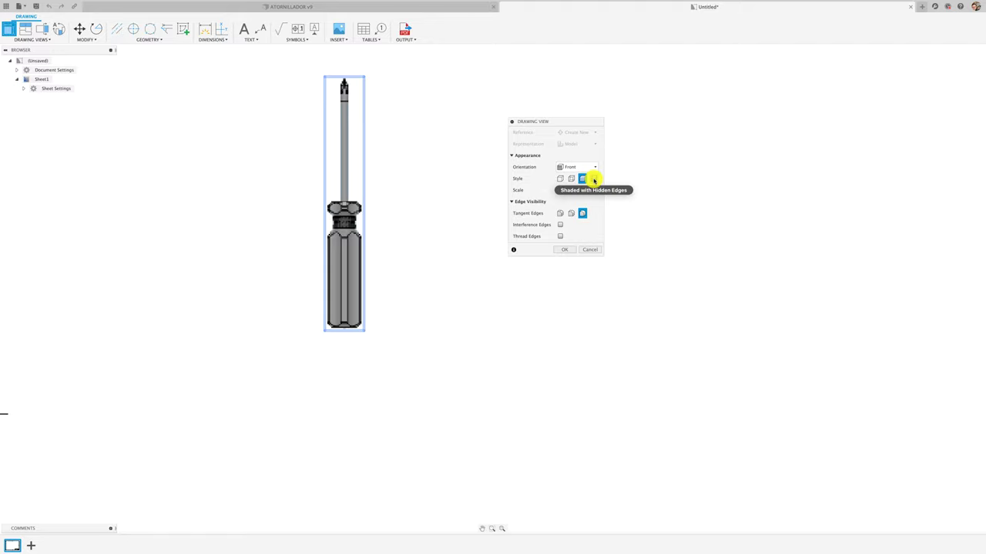
{"action": "left_click", "coordinate": [593, 179]}
{"action": "left_click", "coordinate": [561, 178]}
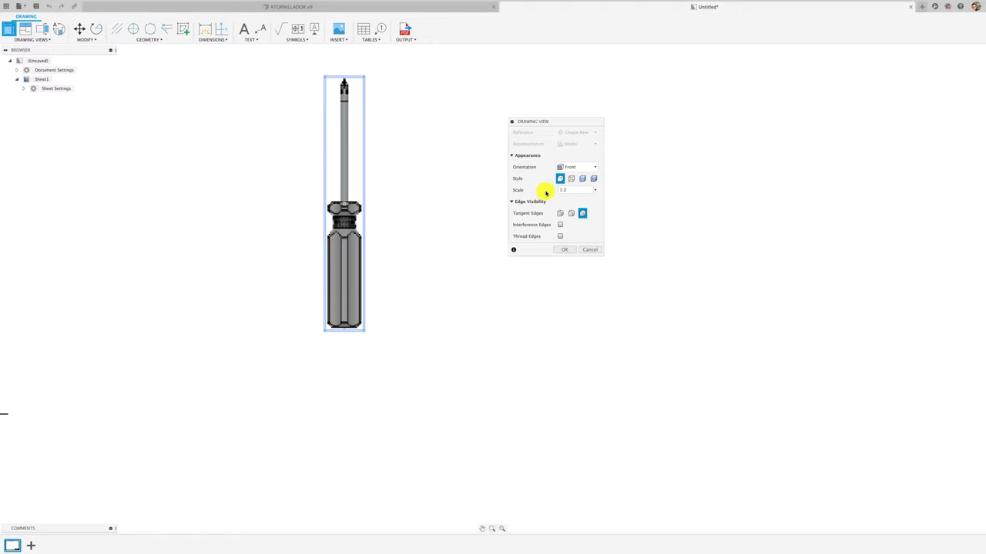
{"action": "left_click", "coordinate": [562, 250]}
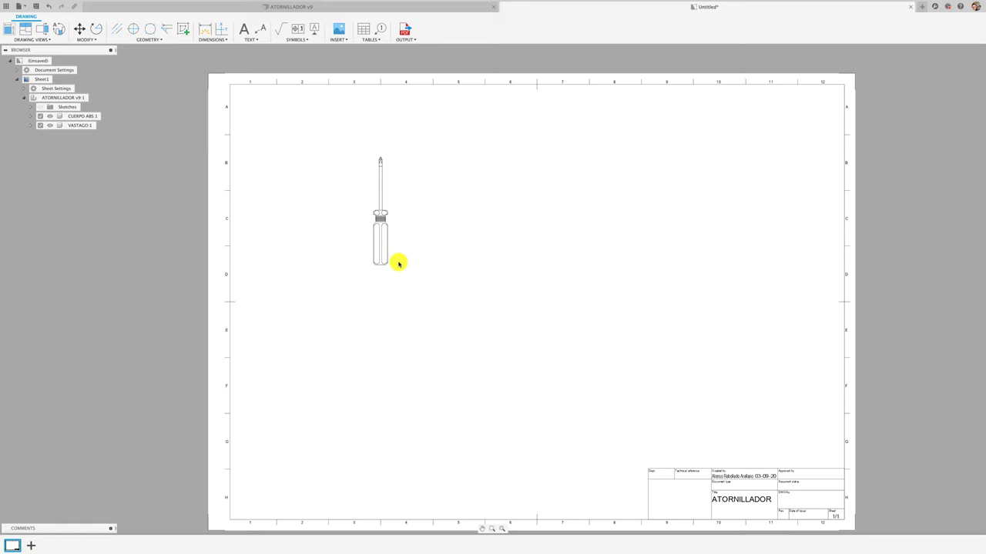
- Rotate the screwdriver front view to lie horizontally with the tip pointing left
{"action": "left_click", "coordinate": [389, 267]}
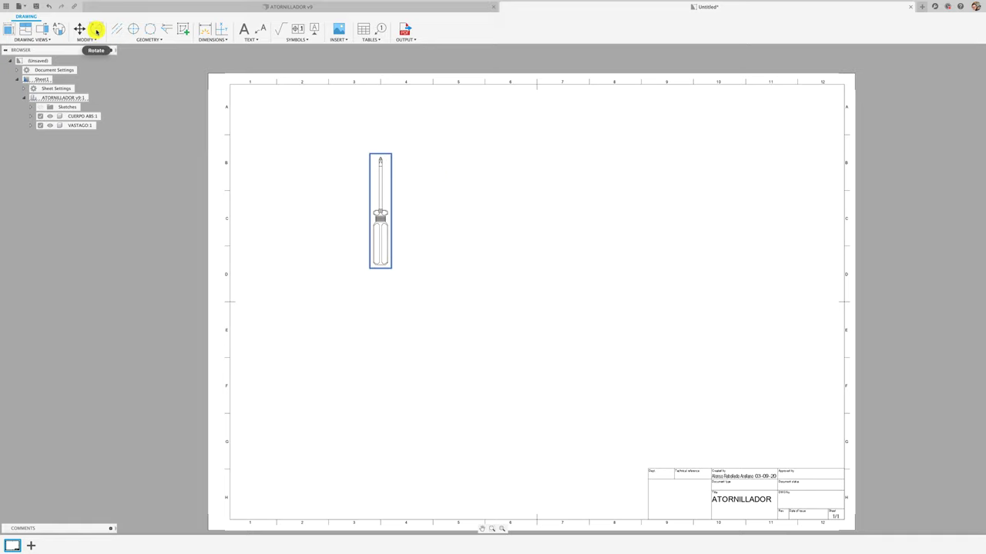
{"action": "left_click", "coordinate": [96, 28]}
{"action": "left_click", "coordinate": [381, 211]}
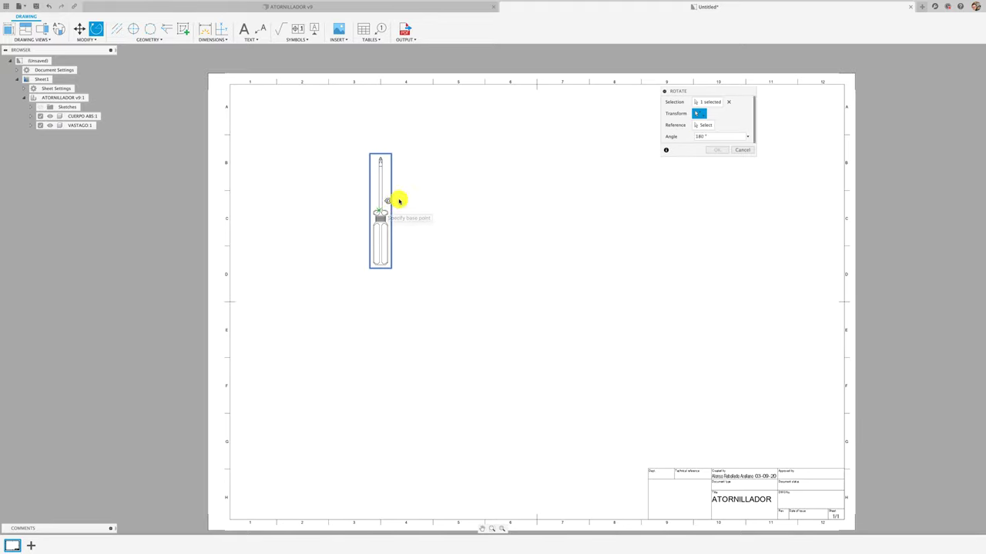
{"action": "left_click", "coordinate": [381, 132]}
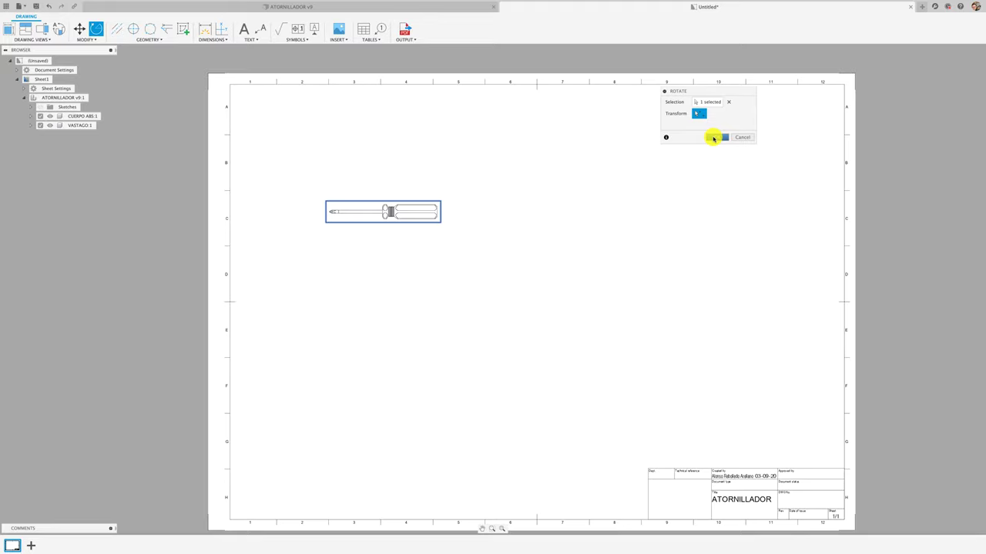
{"action": "left_click", "coordinate": [717, 138]}
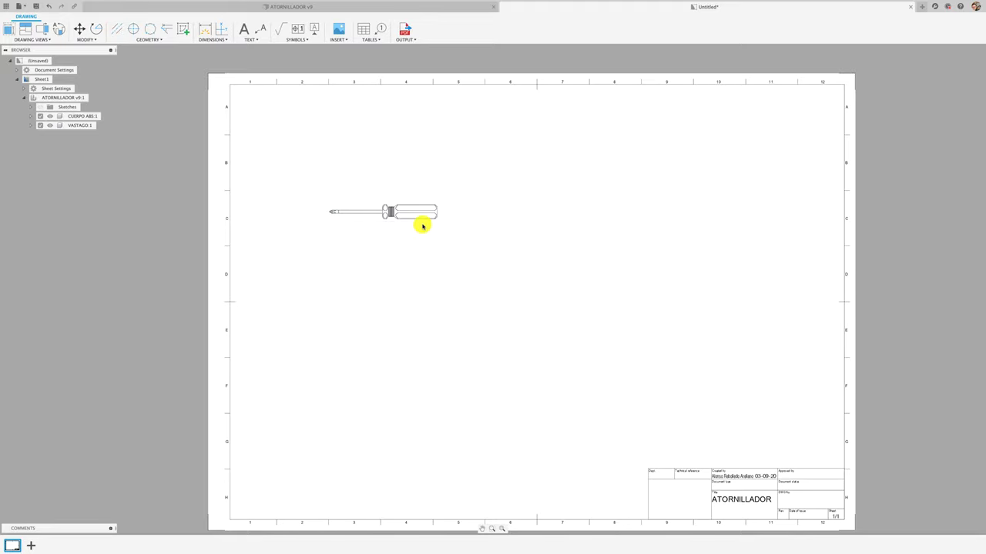
- Change the screwdriver view's scale to 2:1 in its view settings
{"action": "double_click", "coordinate": [422, 224]}
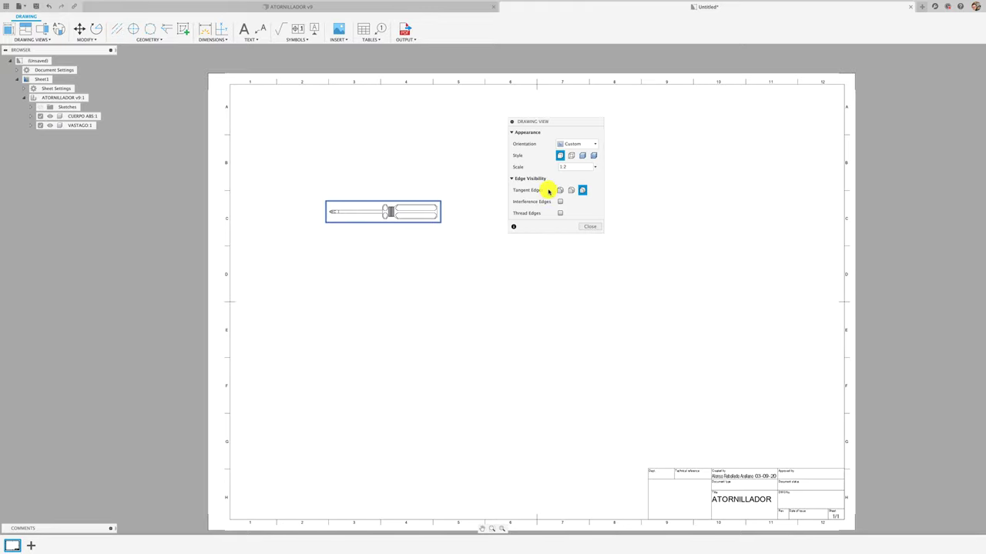
{"action": "left_click", "coordinate": [594, 168]}
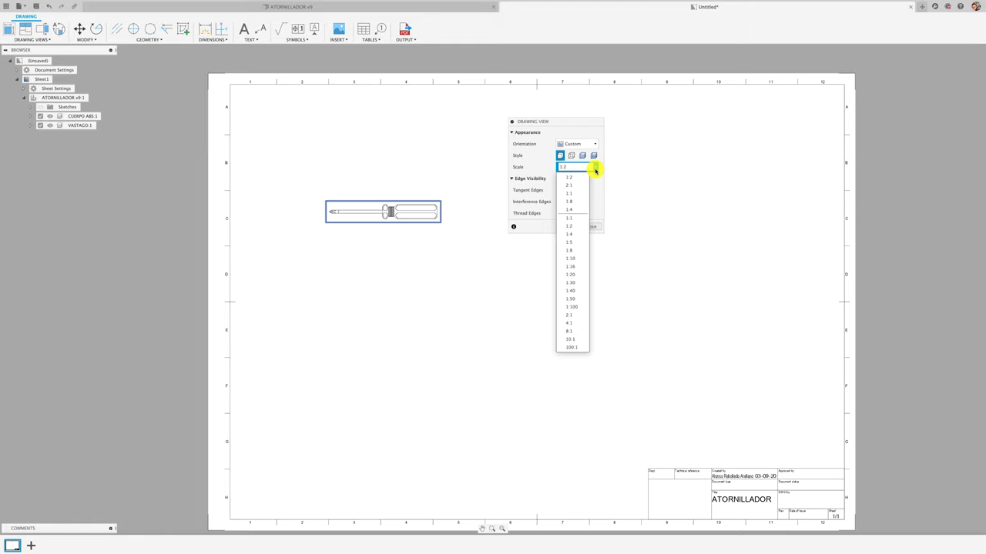
{"action": "left_click", "coordinate": [577, 219]}
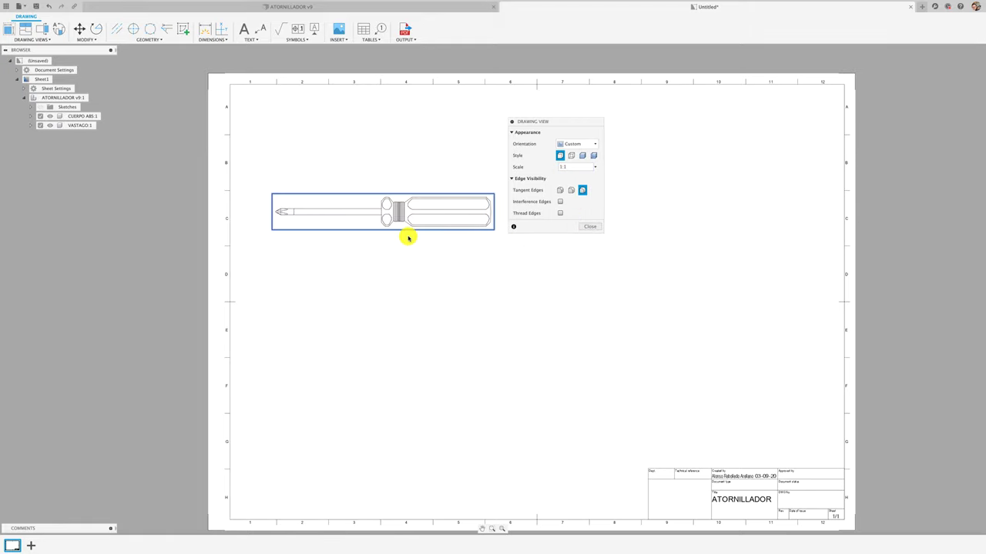
{"action": "scroll", "coordinate": [407, 236], "scroll_direction": "down", "scroll_amount": 1}
{"action": "left_click", "coordinate": [595, 167]}
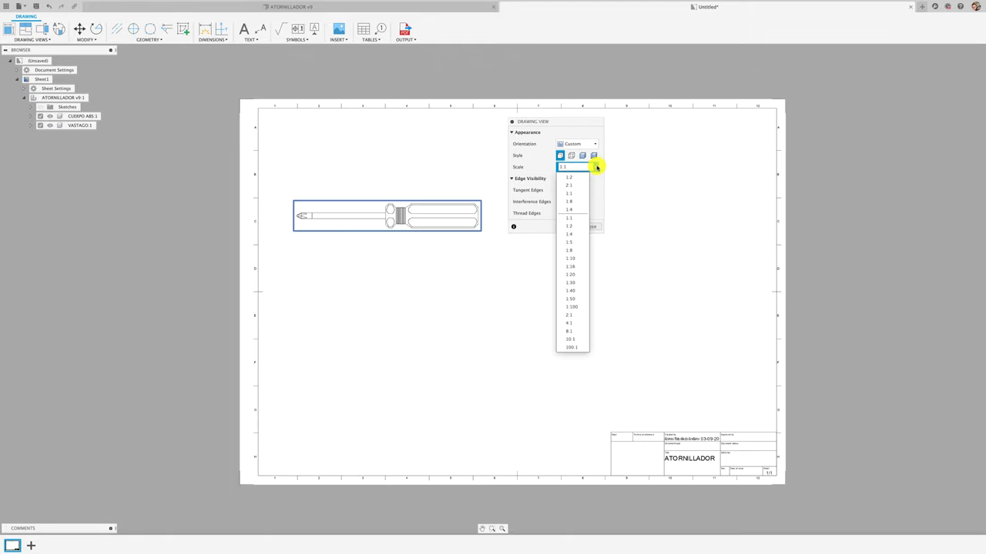
{"action": "left_click", "coordinate": [577, 315]}
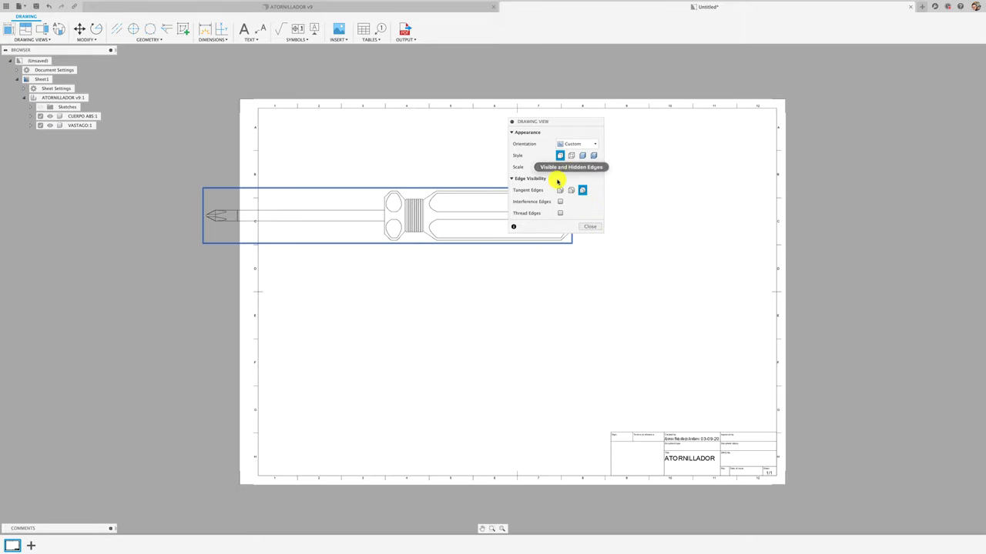
{"action": "scroll", "coordinate": [398, 162], "scroll_direction": "up", "scroll_amount": 1}
{"action": "scroll", "coordinate": [398, 164], "scroll_direction": "up", "scroll_amount": 2}
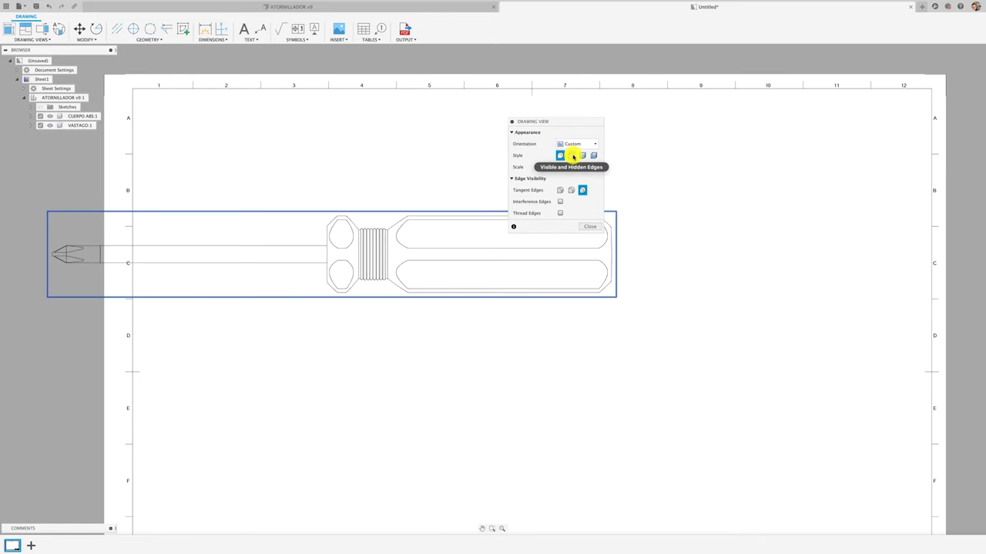
- Keep the visible-edge style, with full-length tangent edges and interference edges on
{"action": "left_click", "coordinate": [572, 155]}
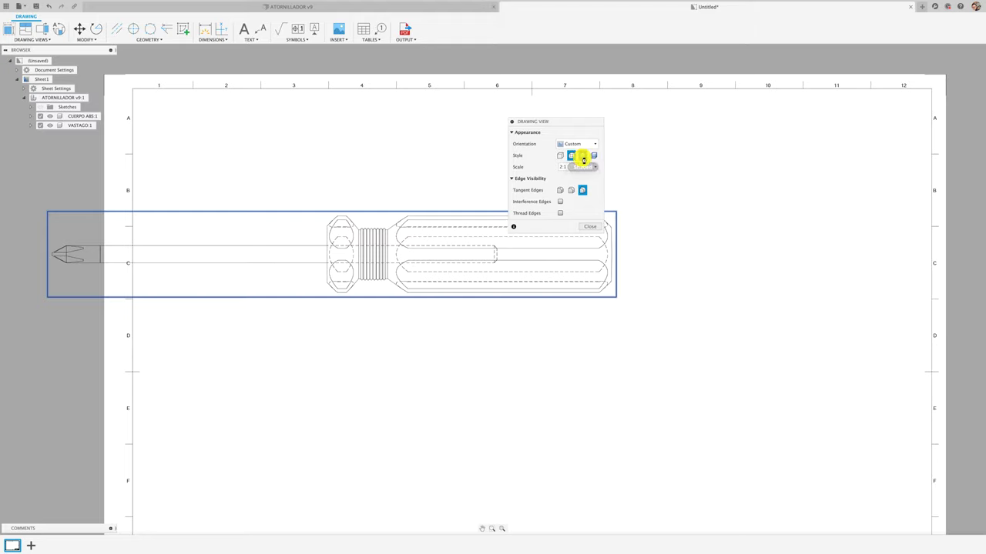
{"action": "left_click", "coordinate": [582, 156]}
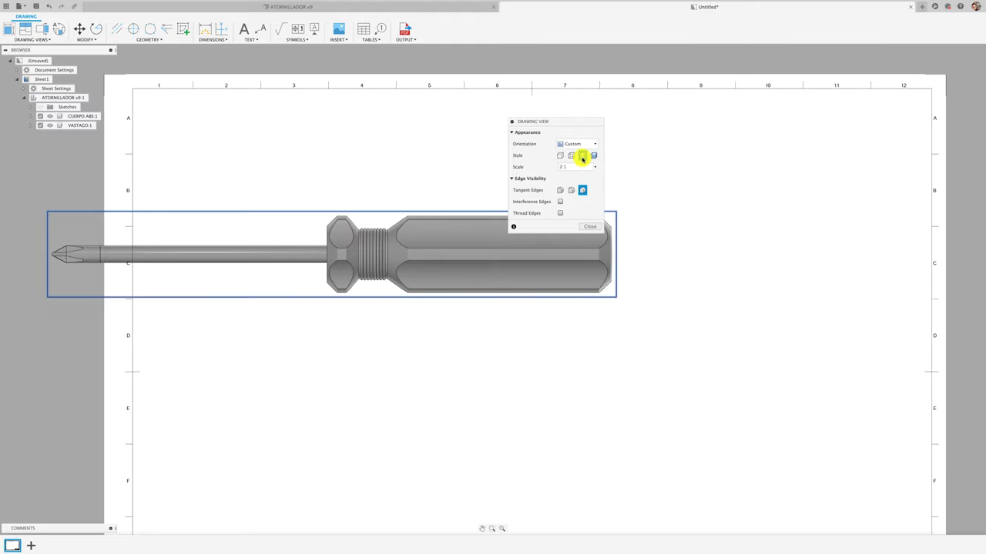
{"action": "left_click", "coordinate": [593, 156]}
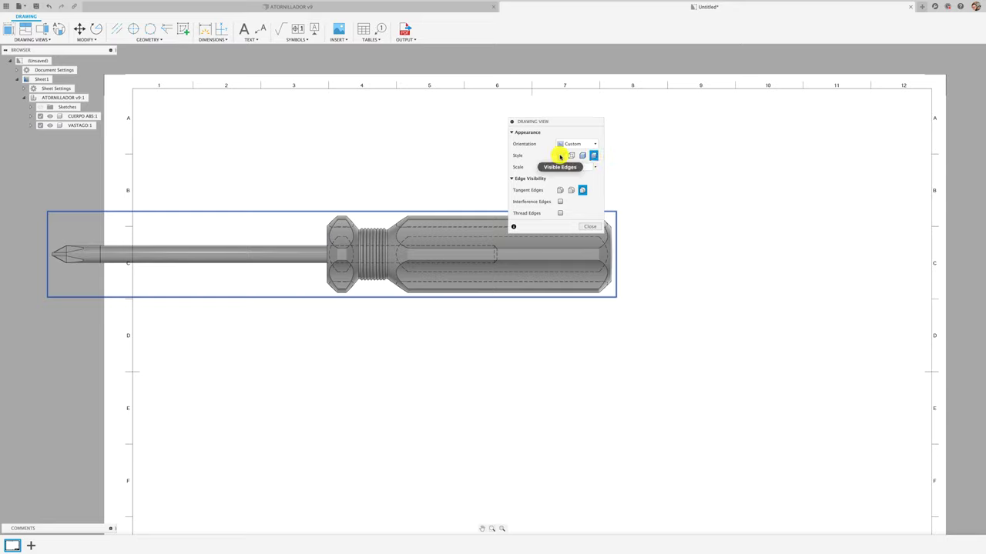
{"action": "left_click", "coordinate": [560, 156]}
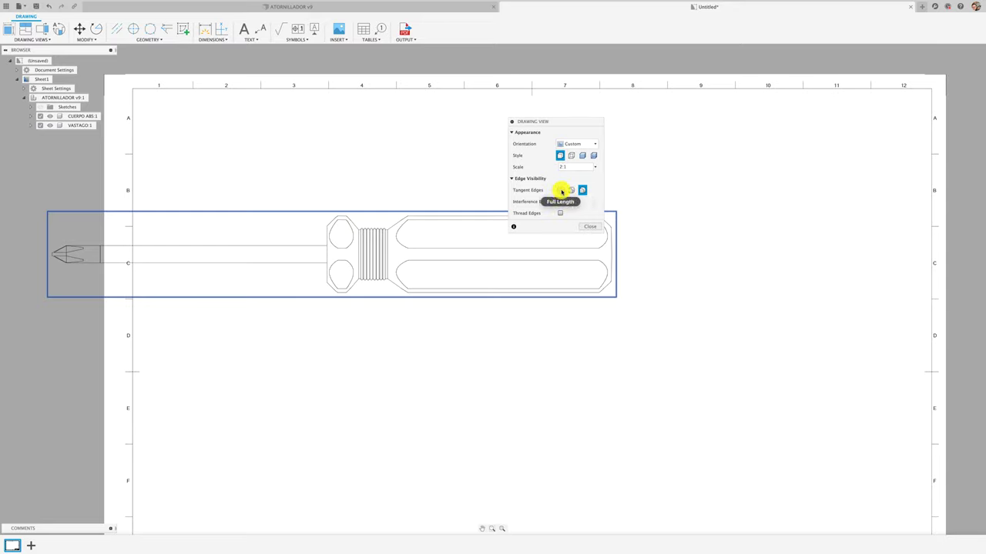
{"action": "left_click", "coordinate": [561, 190]}
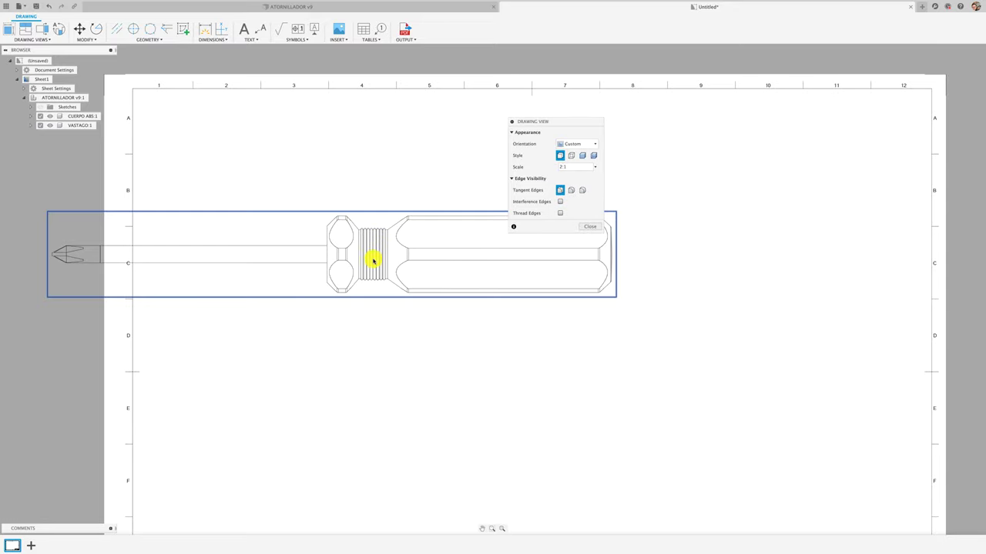
{"action": "left_click", "coordinate": [560, 202]}
- Close the view settings and move the screwdriver view up and left on the sheet
{"action": "left_click", "coordinate": [590, 226]}
{"action": "scroll", "coordinate": [558, 287], "scroll_direction": "down", "scroll_amount": 3}
{"action": "scroll", "coordinate": [544, 305], "scroll_direction": "down", "scroll_amount": 1}
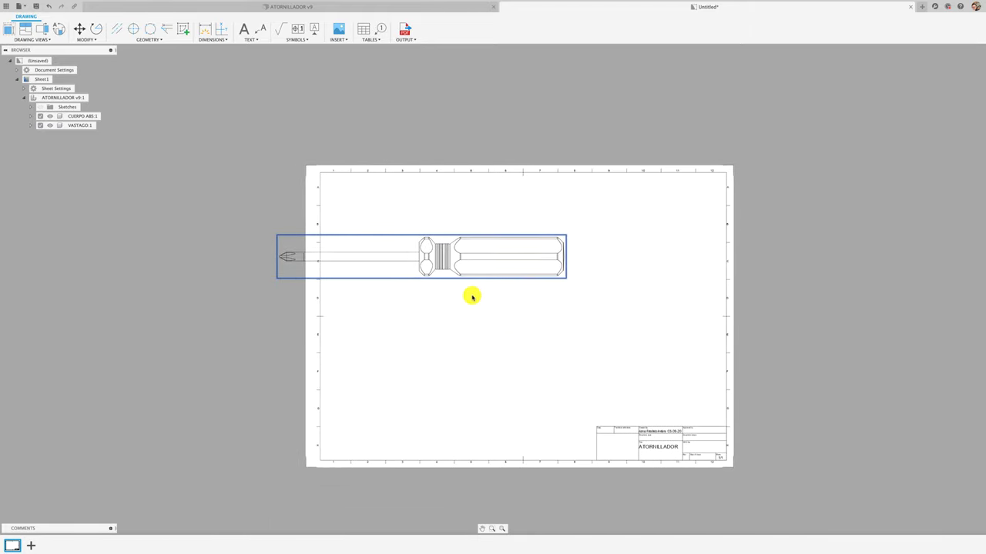
{"action": "scroll", "coordinate": [424, 295], "scroll_direction": "up", "scroll_amount": 1}
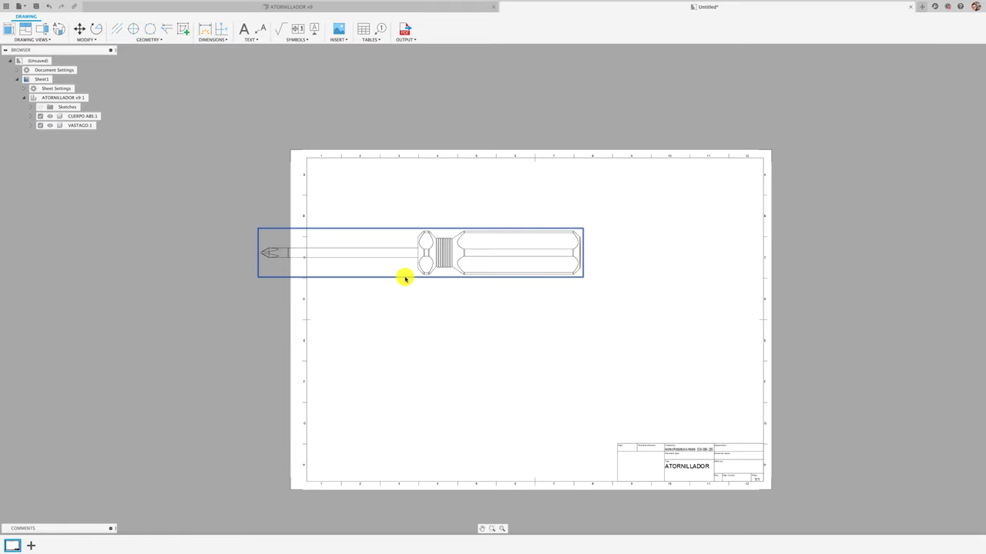
{"action": "left_click_drag", "start_coordinate": [405, 279], "coordinate": [468, 293]}
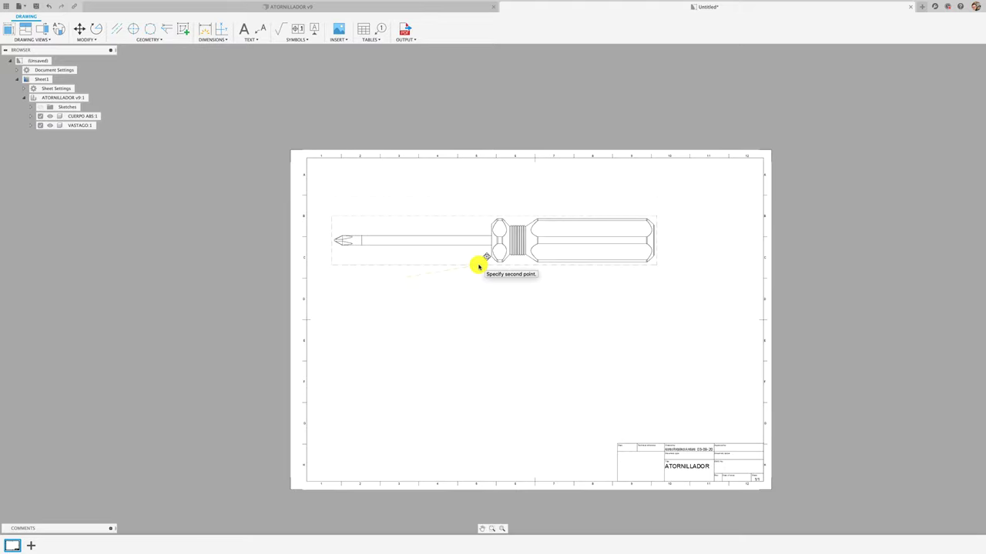
{"action": "left_click", "coordinate": [477, 266]}
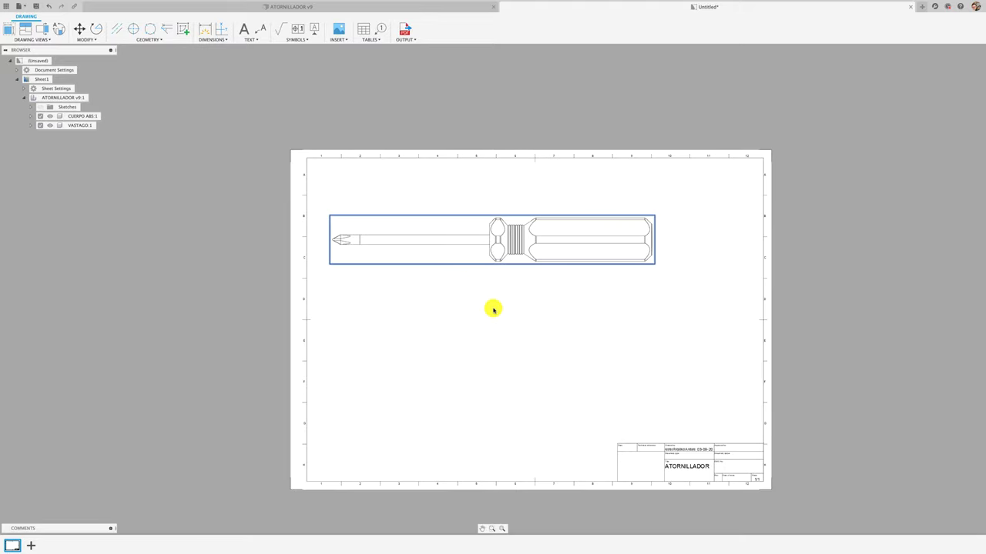
{"action": "scroll", "coordinate": [446, 273], "scroll_direction": "up", "scroll_amount": 2}
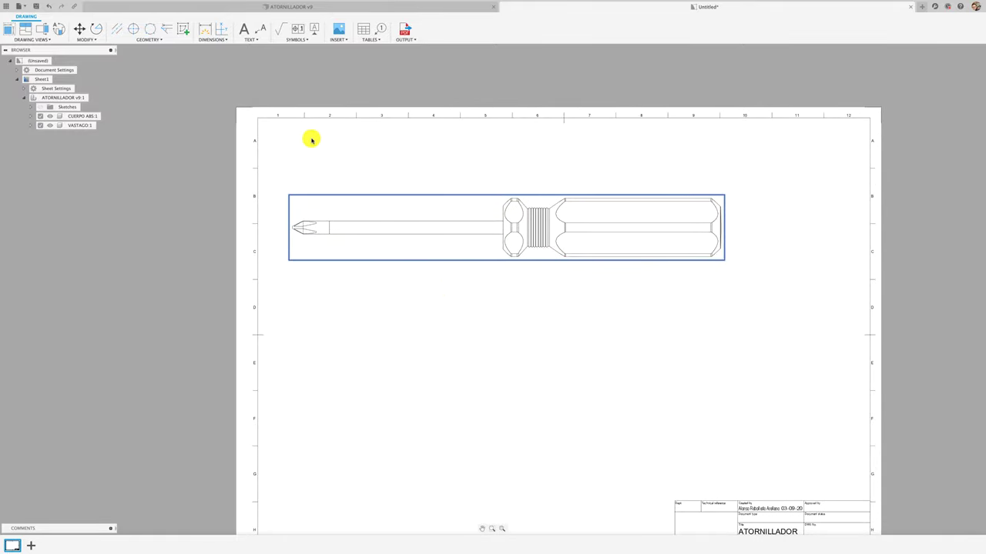
{"action": "left_click", "coordinate": [120, 30]}
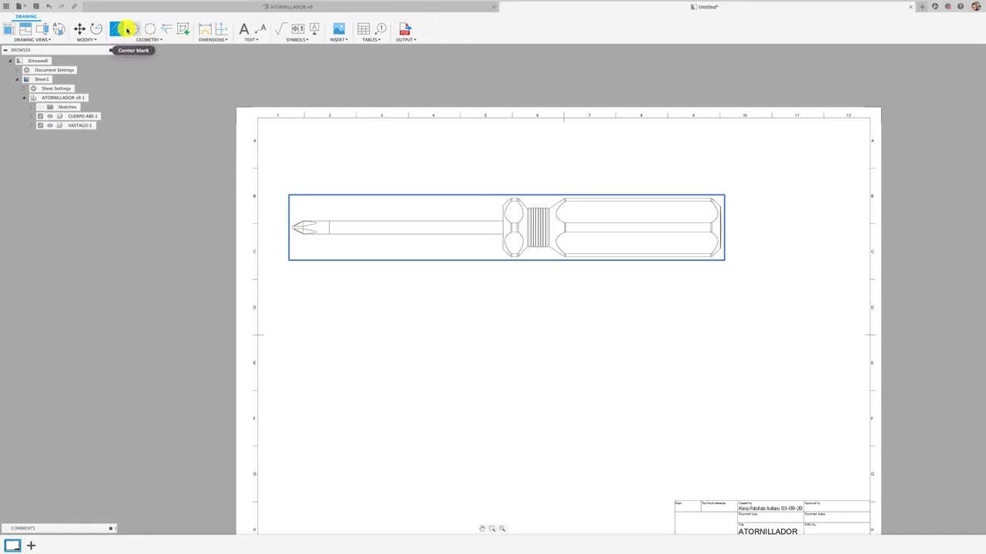
{"action": "left_click", "coordinate": [400, 221]}
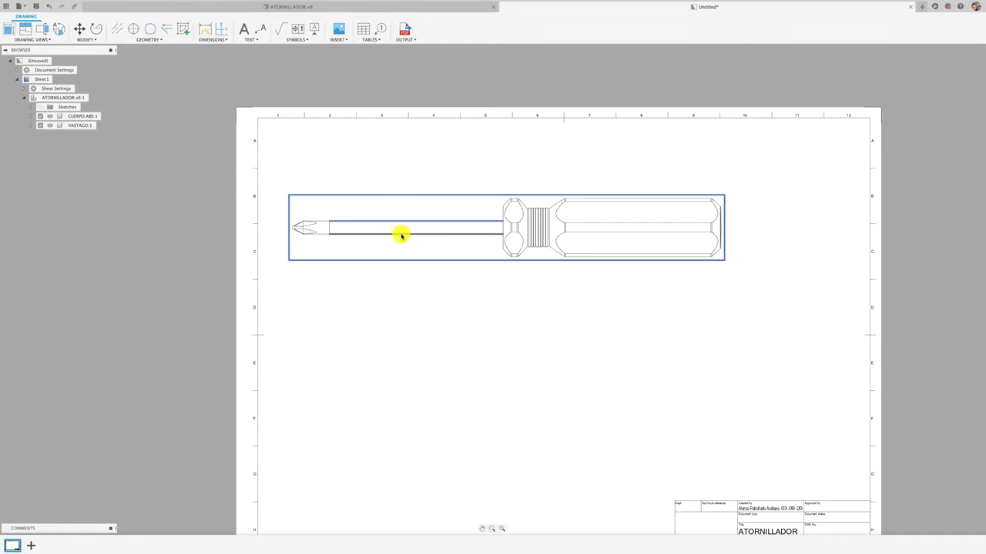
{"action": "left_click", "coordinate": [401, 234]}
{"action": "key", "text": "Escape"}
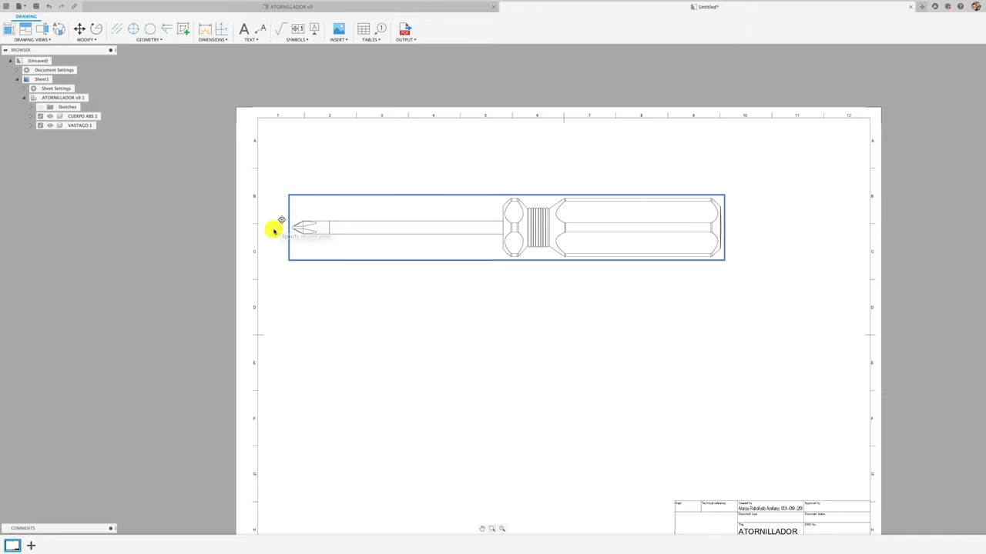
{"action": "left_click", "coordinate": [736, 230]}
{"action": "left_click", "coordinate": [737, 230]}
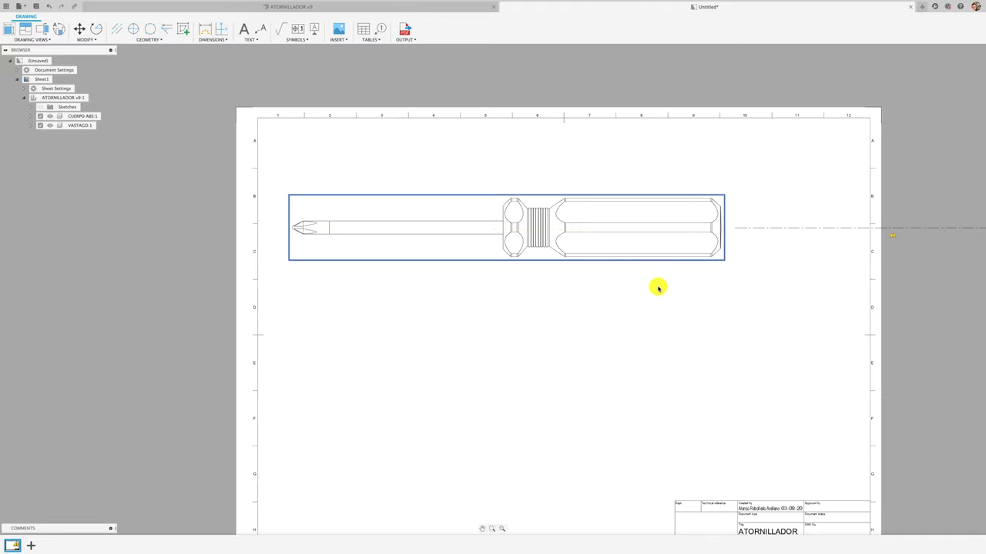
{"action": "scroll", "coordinate": [245, 218], "scroll_direction": "up", "scroll_amount": 1}
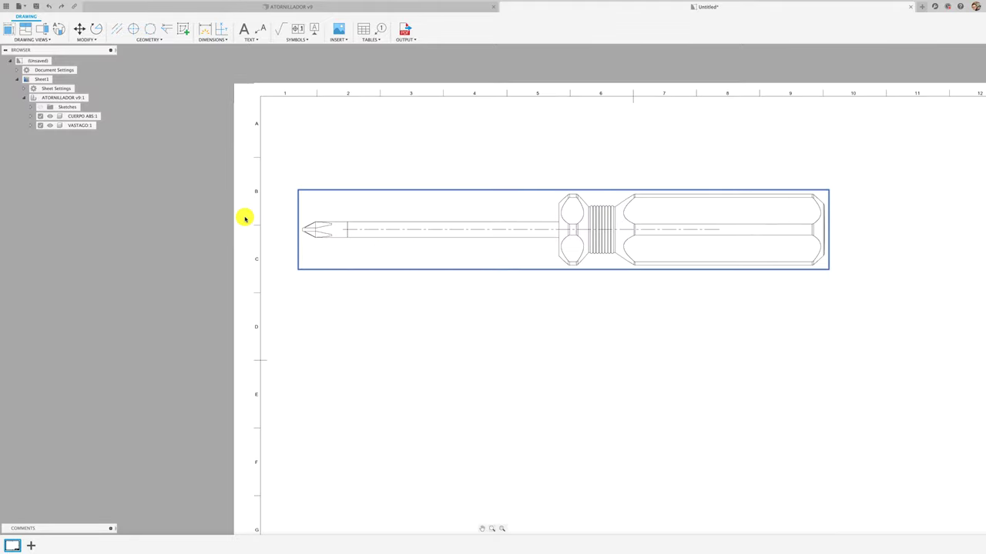
{"action": "scroll", "coordinate": [254, 220], "scroll_direction": "up", "scroll_amount": 1}
{"action": "scroll", "coordinate": [369, 235], "scroll_direction": "up", "scroll_amount": 1}
{"action": "scroll", "coordinate": [373, 231], "scroll_direction": "down", "scroll_amount": 1}
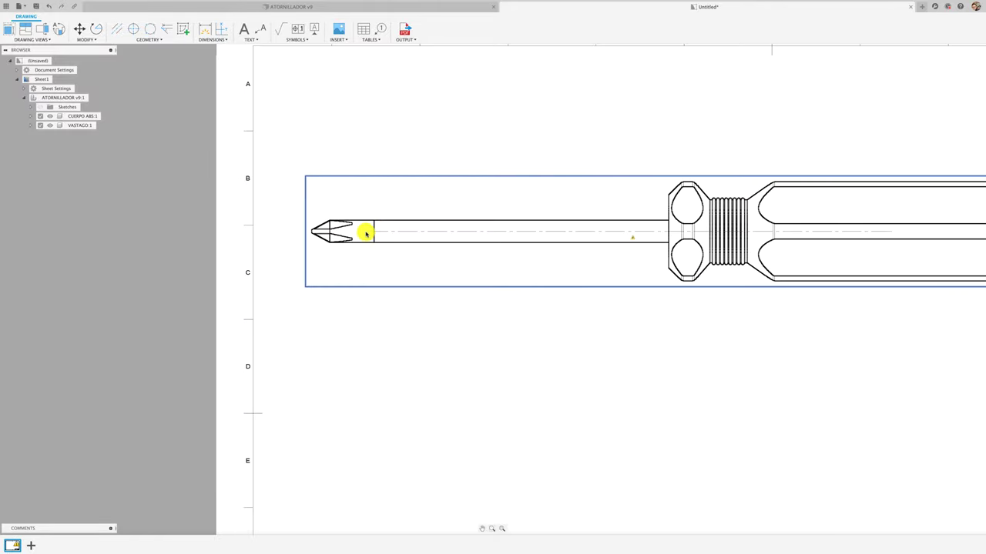
{"action": "left_click", "coordinate": [367, 233]}
{"action": "key", "text": "Delete"}
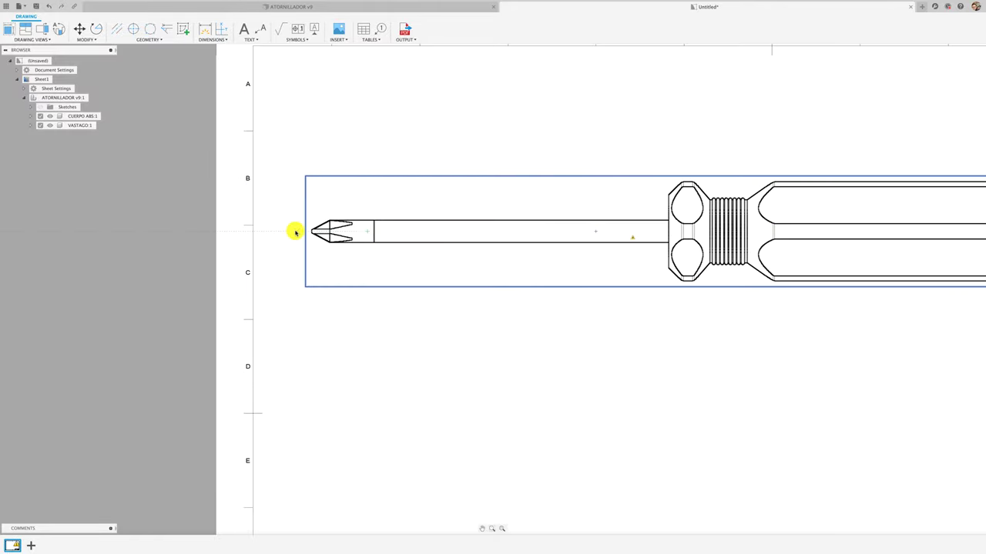
{"action": "key", "text": "ctrl+z"}
{"action": "scroll", "coordinate": [289, 231], "scroll_direction": "down", "scroll_amount": 2}
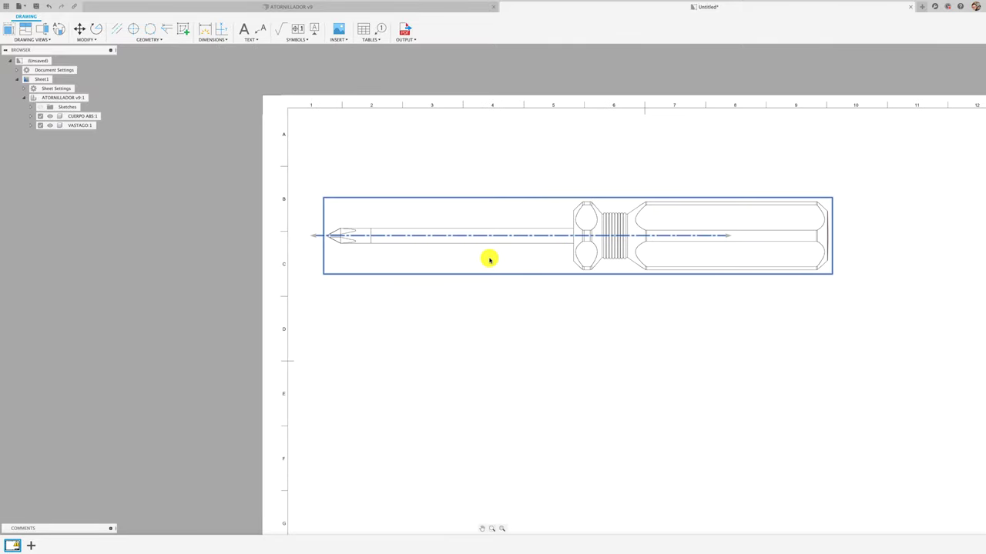
{"action": "key", "text": "F6"}
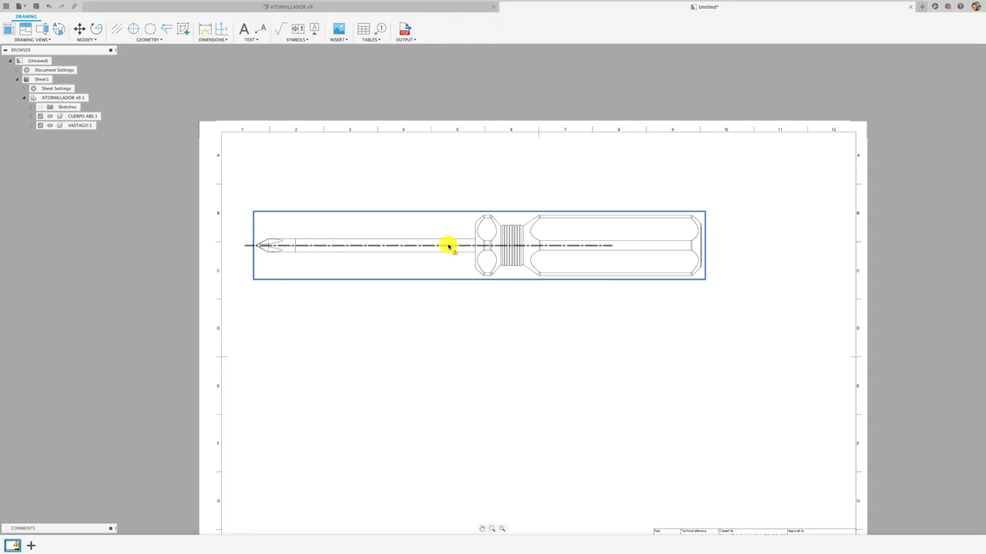
{"action": "key", "text": "Delete"}
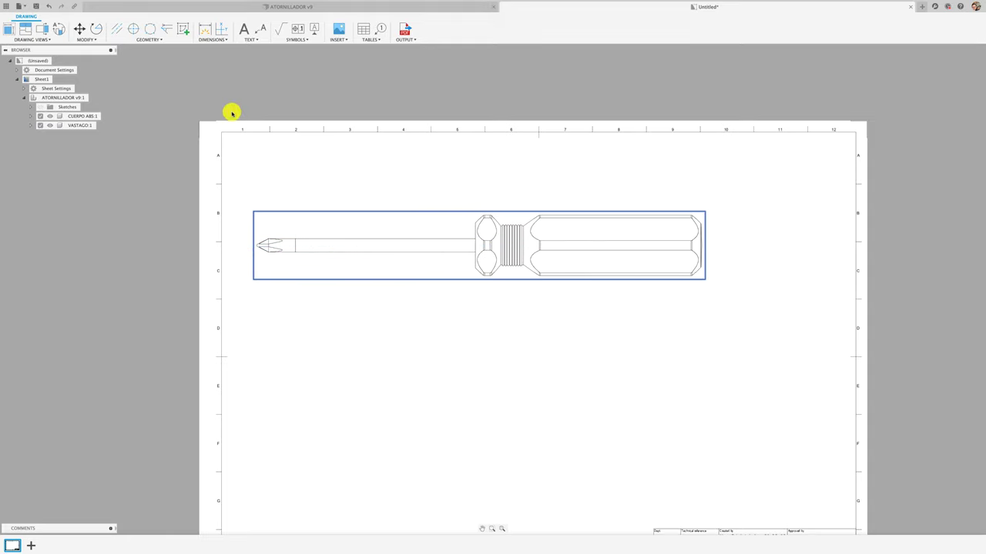
- Add a centerline between the shank's top and bottom edges
{"action": "left_click", "coordinate": [117, 28]}
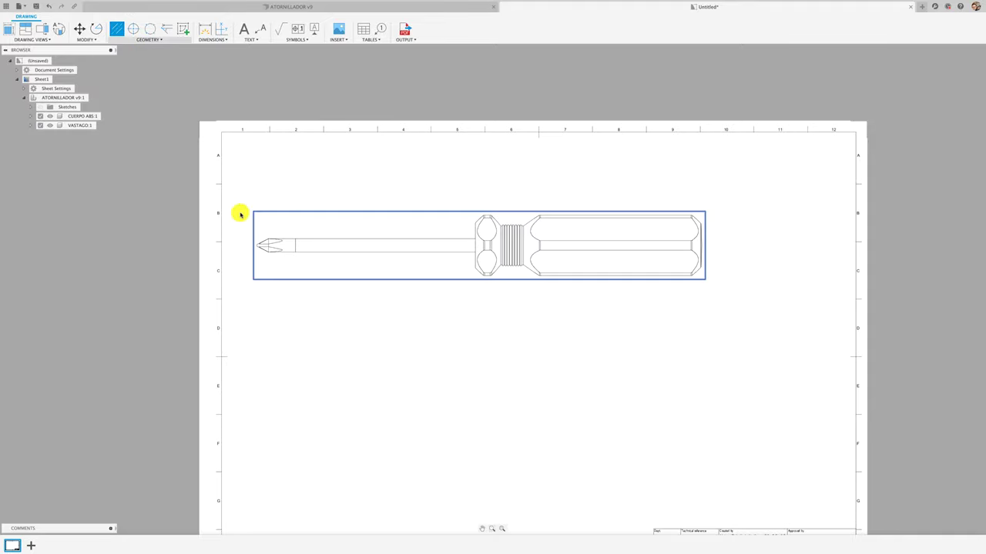
{"action": "left_click", "coordinate": [315, 240]}
{"action": "left_click", "coordinate": [311, 252]}
{"action": "key", "text": "Escape"}
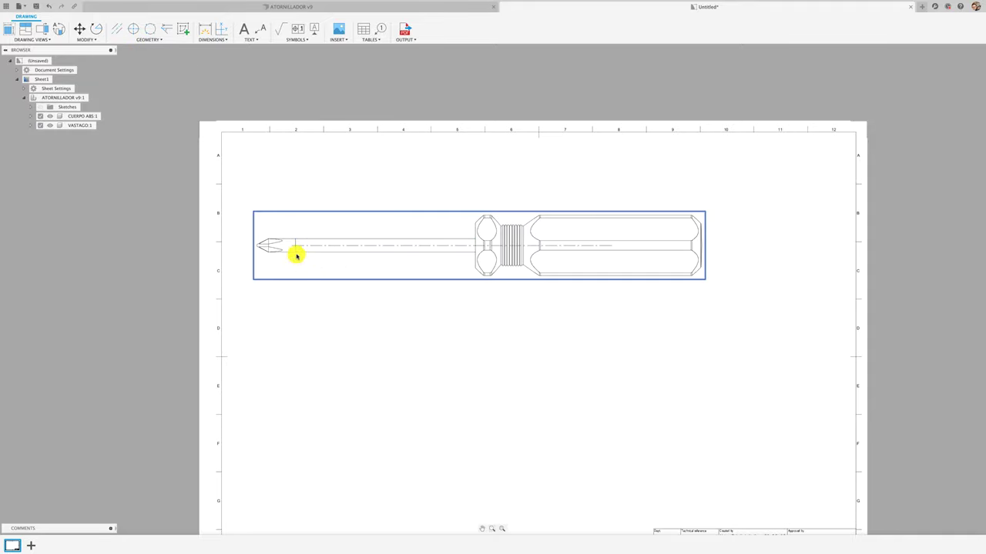
- Delete the shank centerline, then restore it with undo
{"action": "scroll", "coordinate": [259, 254], "scroll_direction": "up", "scroll_amount": 5}
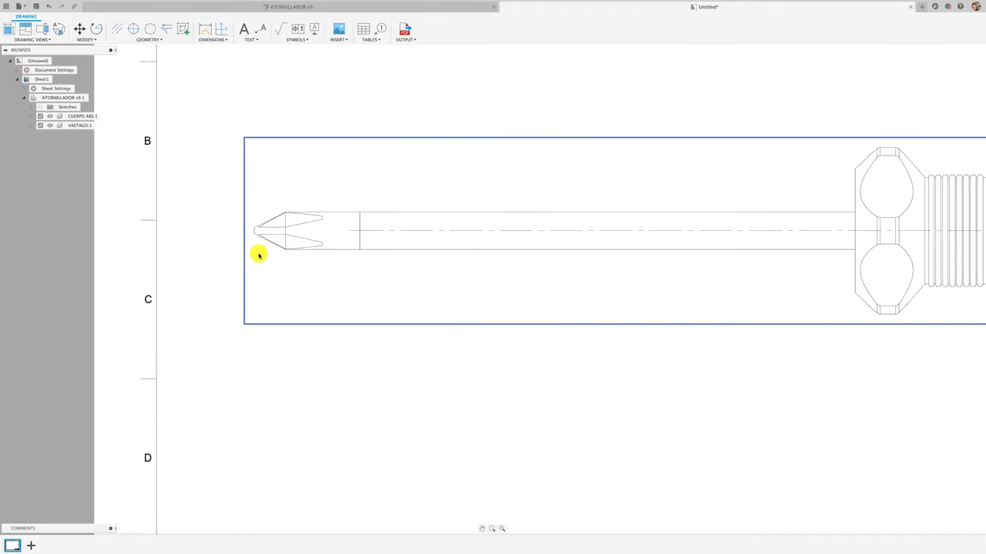
{"action": "left_click", "coordinate": [354, 231]}
{"action": "key", "text": "Delete"}
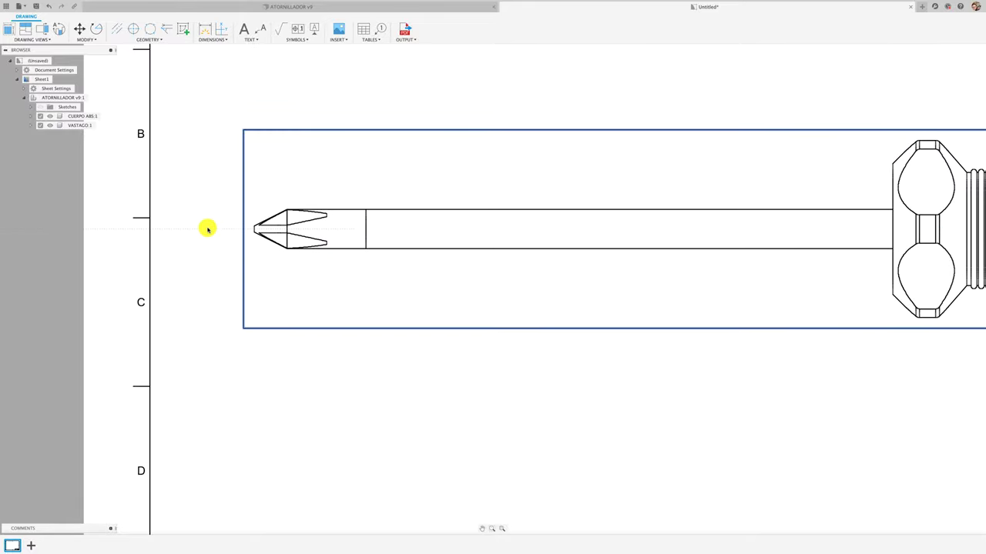
{"action": "key", "text": "ctrl+z"}
- Pan and zoom across the sheet to check the title block and frame the view
{"action": "scroll", "coordinate": [201, 231], "scroll_direction": "down", "scroll_amount": 3}
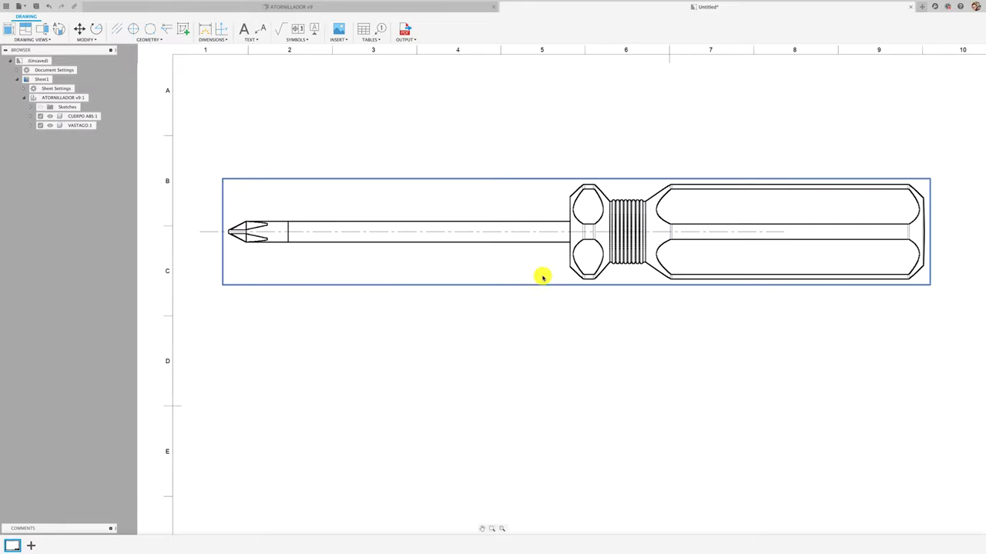
{"action": "scroll", "coordinate": [781, 284], "scroll_direction": "down", "scroll_amount": 1}
{"action": "scroll", "coordinate": [853, 245], "scroll_direction": "down", "scroll_amount": 2}
{"action": "middle_click_drag", "start_coordinate": [860, 242], "coordinate": [668, 248]}
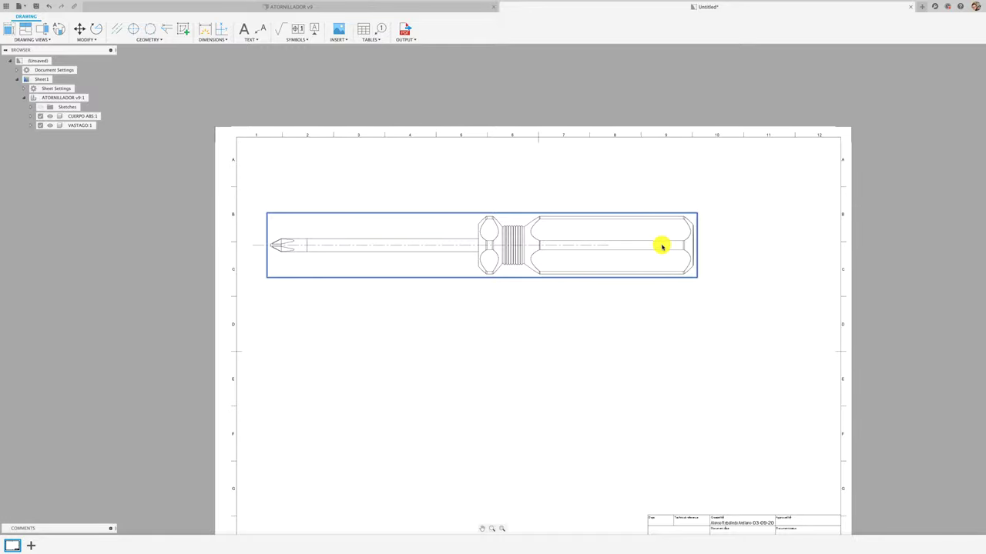
{"action": "scroll", "coordinate": [662, 246], "scroll_direction": "up", "scroll_amount": 1}
{"action": "left_click", "coordinate": [482, 529]}
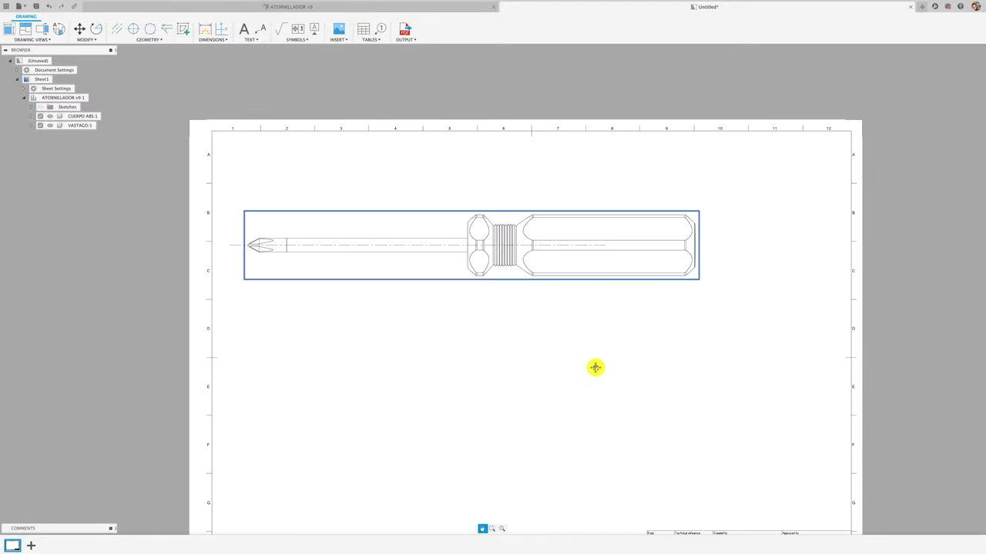
{"action": "mouse_move", "coordinate": [593, 368]}
{"action": "left_mouse_down"}
{"action": "mouse_move", "coordinate": [550, 385]}
{"action": "mouse_move", "coordinate": [511, 370]}
{"action": "left_mouse_up"}
{"action": "scroll", "coordinate": [517, 301], "scroll_direction": "up", "scroll_amount": 1}
{"action": "scroll", "coordinate": [517, 301], "scroll_direction": "up", "scroll_amount": 2}
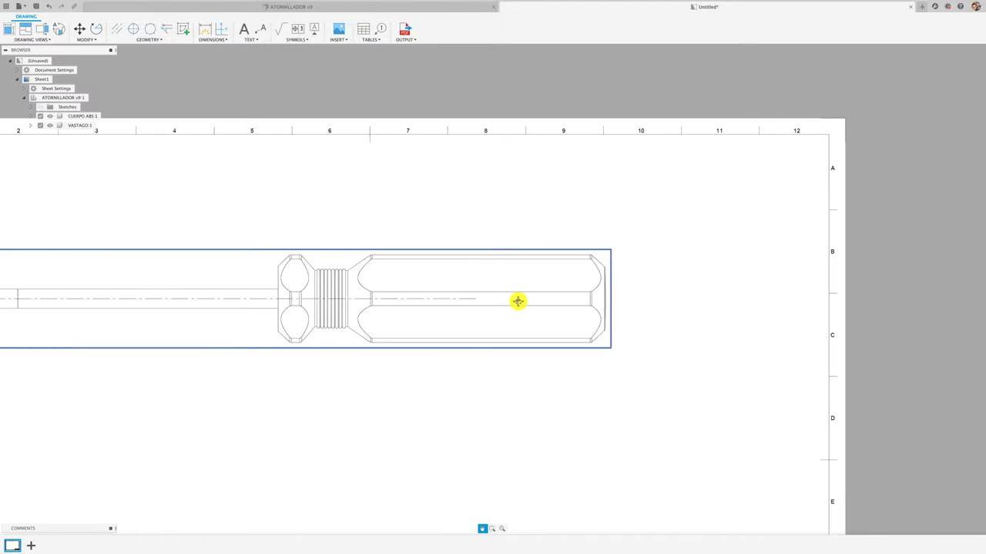
{"action": "scroll", "coordinate": [516, 301], "scroll_direction": "down", "scroll_amount": 2}
{"action": "scroll", "coordinate": [518, 301], "scroll_direction": "up", "scroll_amount": 1}
{"action": "scroll", "coordinate": [517, 301], "scroll_direction": "up", "scroll_amount": 1}
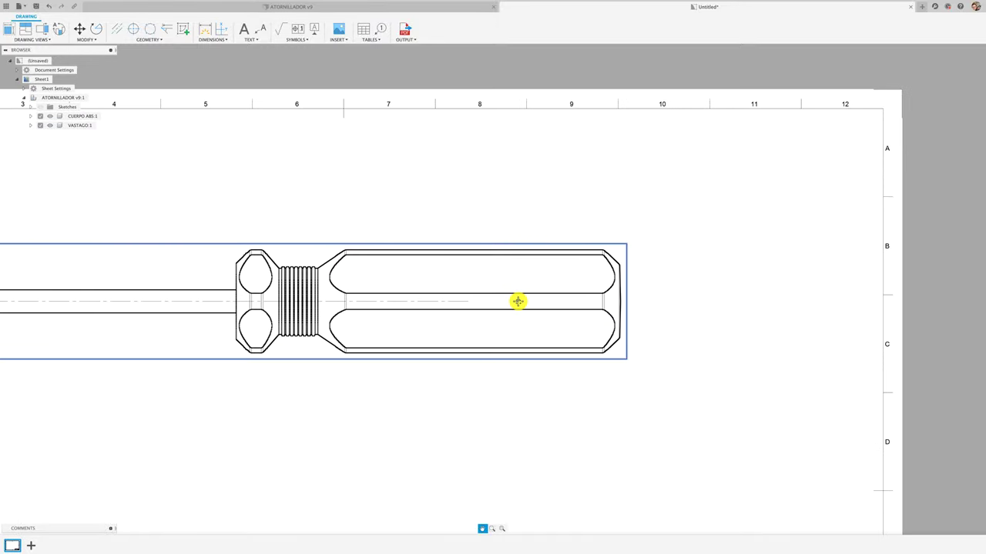
{"action": "key", "text": "Escape"}
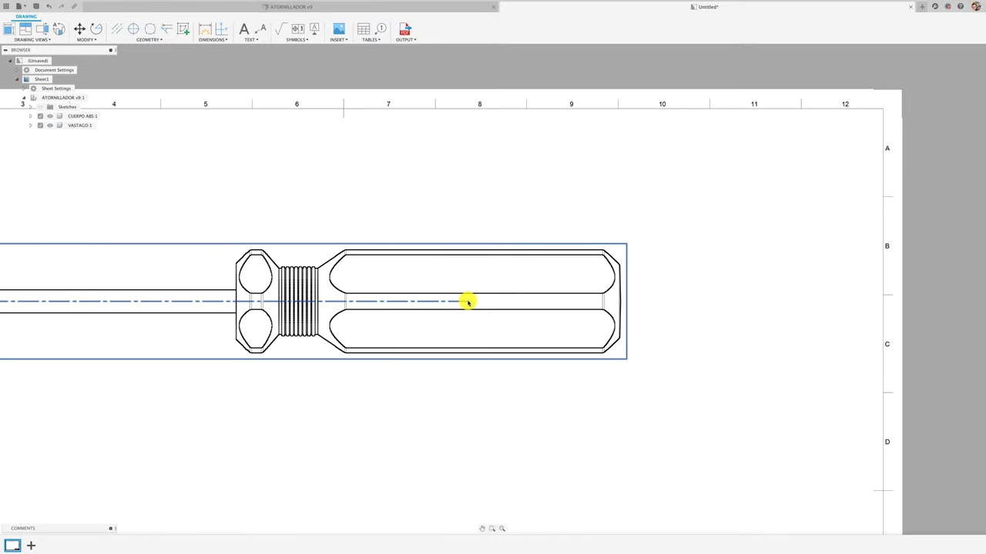
- Extend the centerline past the view's right border, through tip, shaft and handle
{"action": "left_click_drag", "start_coordinate": [469, 302], "coordinate": [652, 305]}
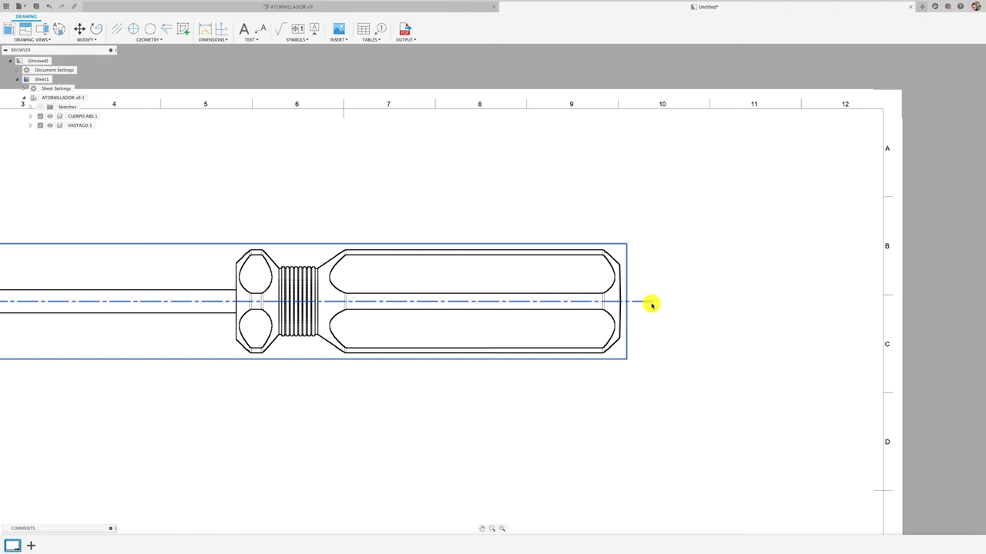
{"action": "scroll", "coordinate": [665, 330], "scroll_direction": "down", "scroll_amount": 3}
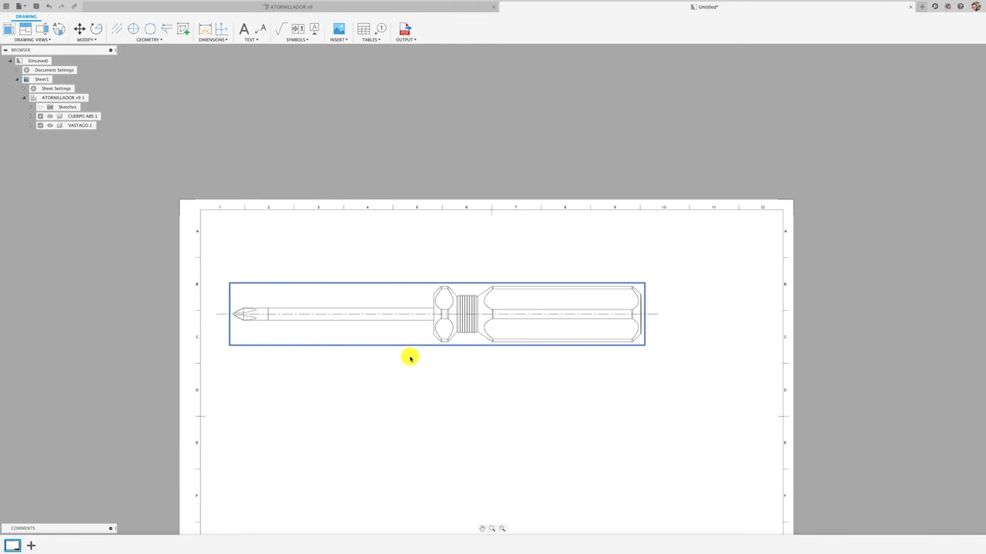
{"action": "scroll", "coordinate": [419, 348], "scroll_direction": "down", "scroll_amount": 1}
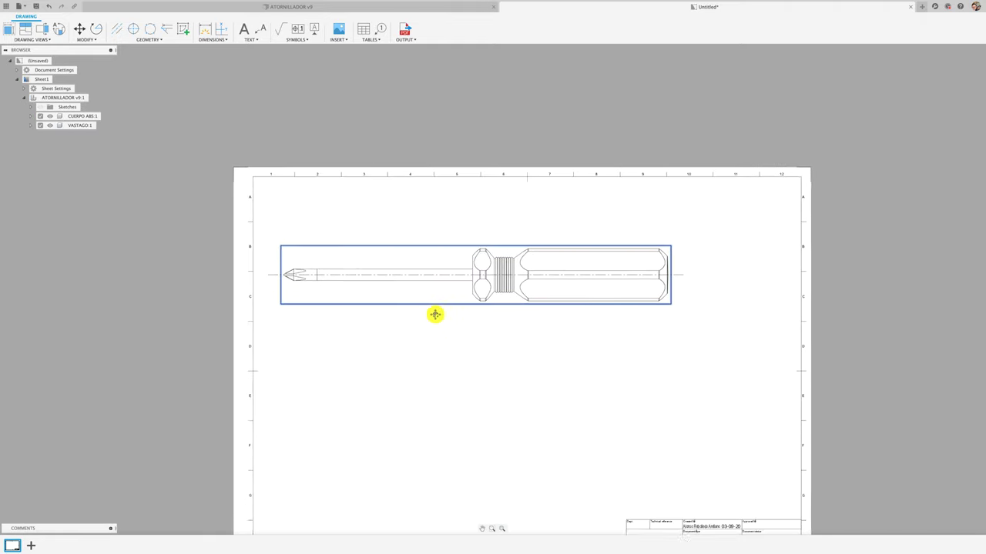
{"action": "scroll", "coordinate": [436, 314], "scroll_direction": "down", "scroll_amount": 1}
{"action": "scroll", "coordinate": [431, 299], "scroll_direction": "down", "scroll_amount": 1}
{"action": "scroll", "coordinate": [432, 300], "scroll_direction": "up", "scroll_amount": 1}
{"action": "scroll", "coordinate": [429, 299], "scroll_direction": "up", "scroll_amount": 1}
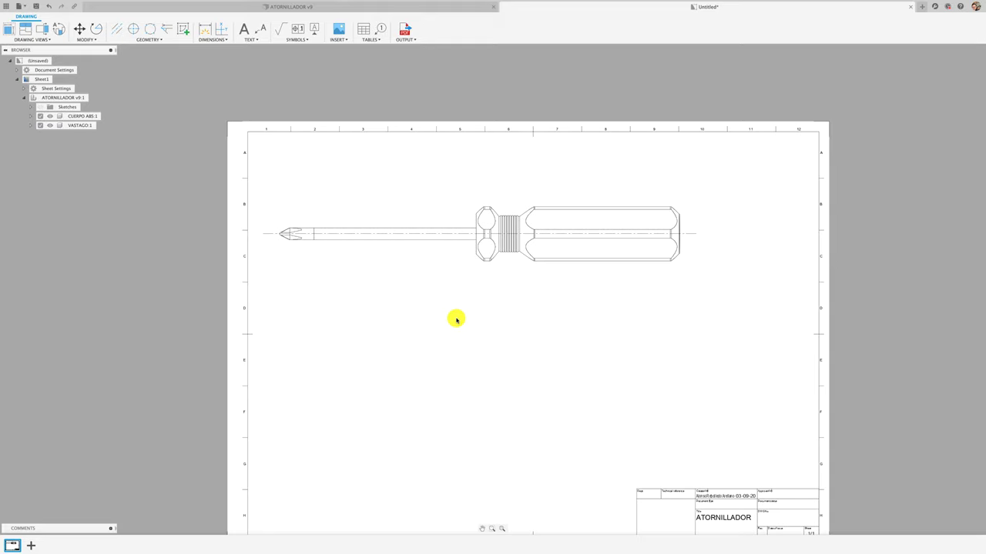
{"action": "scroll", "coordinate": [338, 168], "scroll_direction": "up", "scroll_amount": 1}
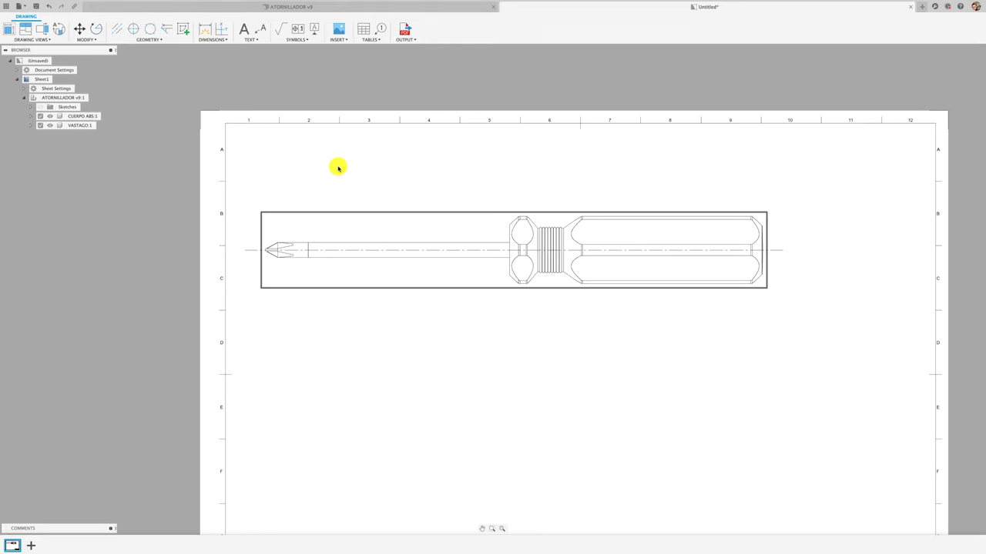
{"action": "scroll", "coordinate": [338, 168], "scroll_direction": "up", "scroll_amount": 1}
- Start a dimension at the screwdriver tip for the 197.32 overall length
{"action": "left_click", "coordinate": [217, 39]}
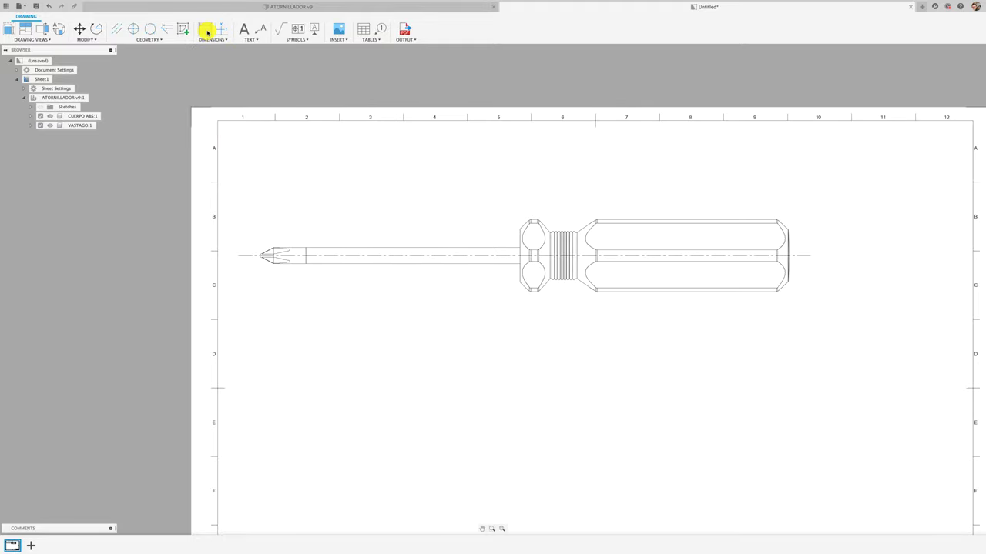
{"action": "left_click", "coordinate": [206, 31]}
{"action": "scroll", "coordinate": [246, 282], "scroll_direction": "up", "scroll_amount": 1}
{"action": "scroll", "coordinate": [255, 265], "scroll_direction": "up", "scroll_amount": 3}
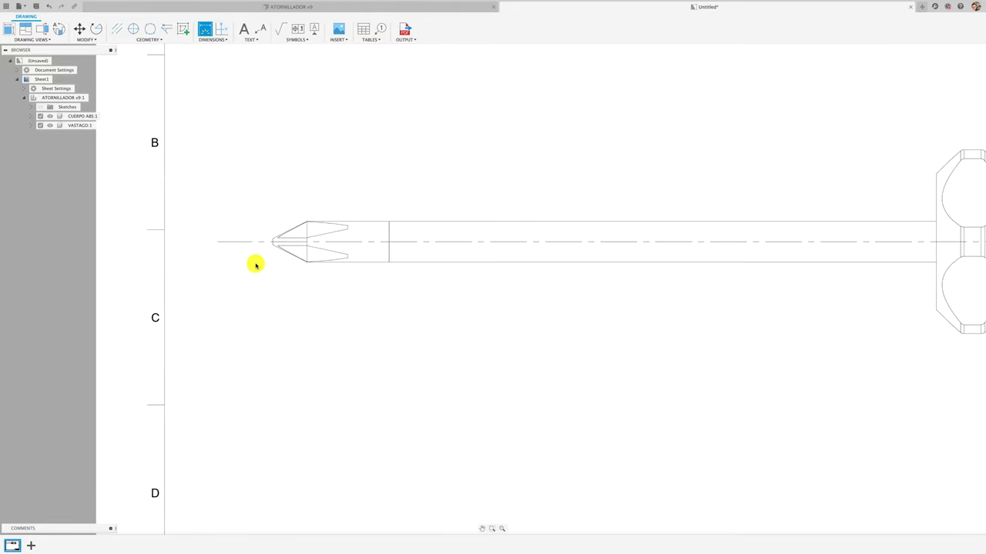
{"action": "scroll", "coordinate": [256, 265], "scroll_direction": "up", "scroll_amount": 2}
{"action": "scroll", "coordinate": [256, 266], "scroll_direction": "up", "scroll_amount": 1}
{"action": "left_click", "coordinate": [288, 227]}
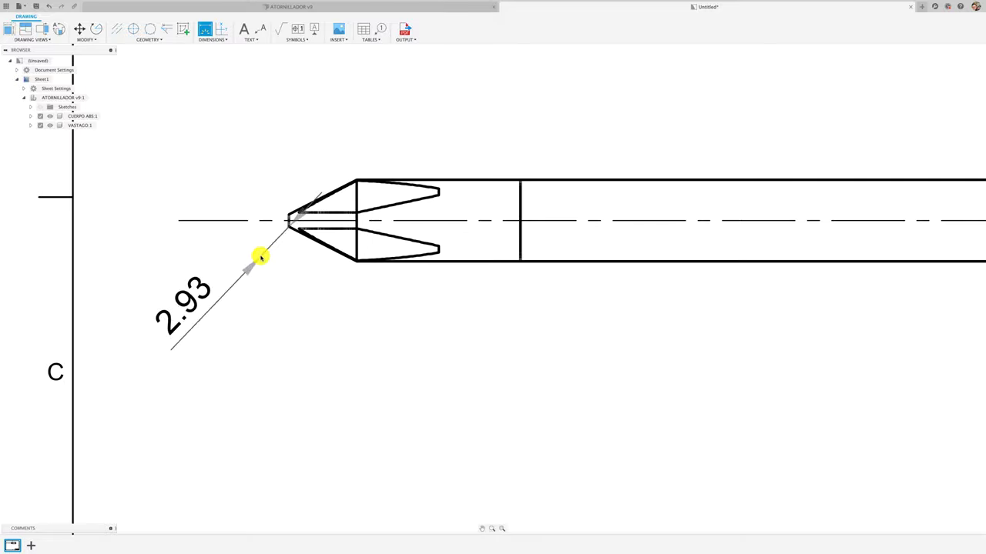
{"action": "scroll", "coordinate": [261, 255], "scroll_direction": "down", "scroll_amount": 3}
{"action": "scroll", "coordinate": [264, 255], "scroll_direction": "down", "scroll_amount": 3}
{"action": "scroll", "coordinate": [807, 254], "scroll_direction": "up", "scroll_amount": 3}
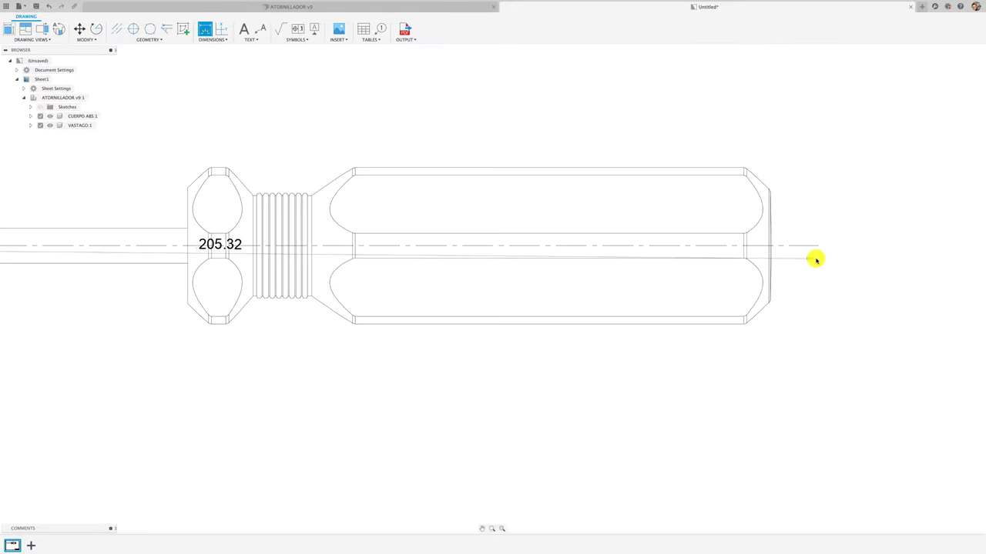
{"action": "scroll", "coordinate": [815, 259], "scroll_direction": "up", "scroll_amount": 2}
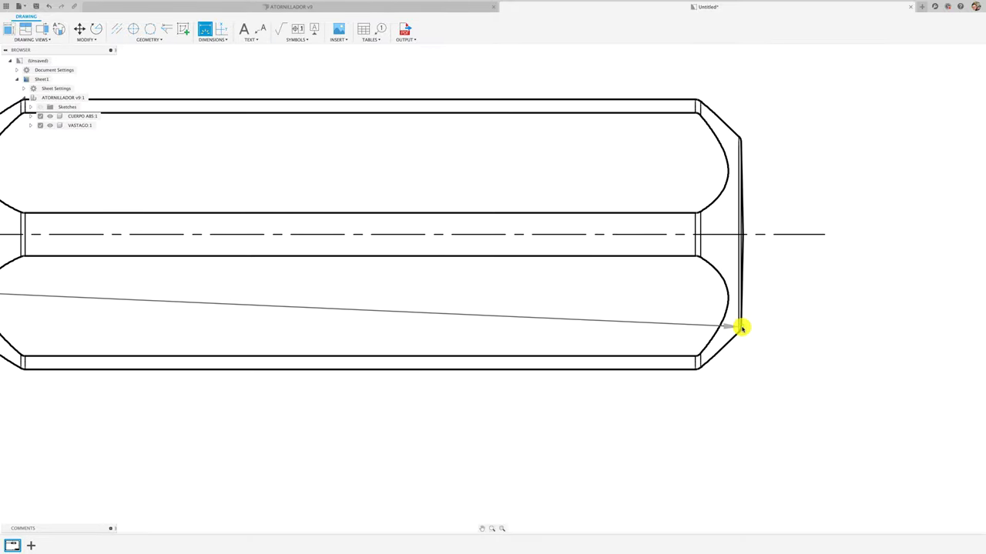
{"action": "scroll", "coordinate": [688, 389], "scroll_direction": "up", "scroll_amount": 2}
{"action": "scroll", "coordinate": [689, 389], "scroll_direction": "down", "scroll_amount": 3}
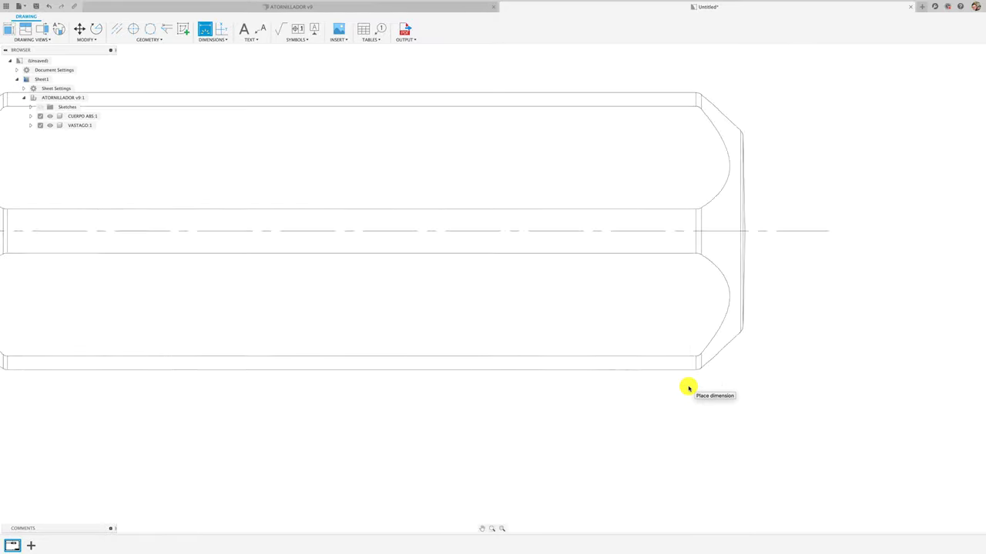
{"action": "scroll", "coordinate": [688, 386], "scroll_direction": "down", "scroll_amount": 3}
{"action": "scroll", "coordinate": [434, 407], "scroll_direction": "down", "scroll_amount": 2}
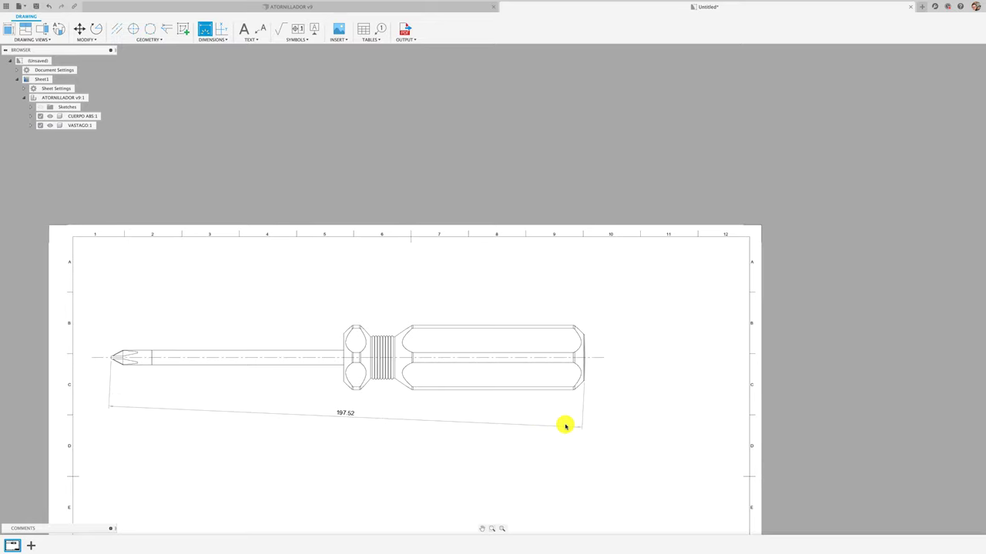
- Place the 197.32 overall length below the view and add the 100.09 handle length above
{"action": "left_click", "coordinate": [625, 426]}
{"action": "key", "text": "Escape"}
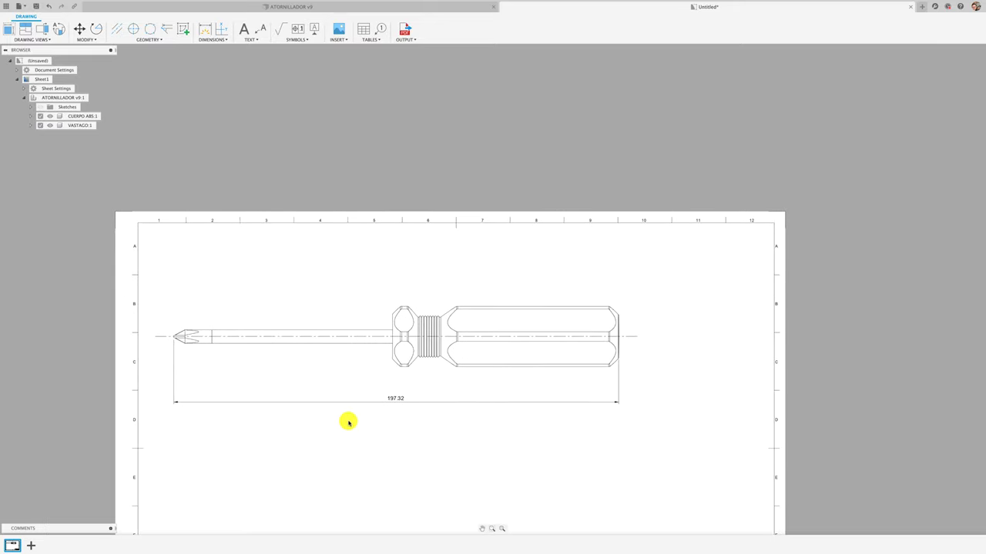
{"action": "scroll", "coordinate": [342, 422], "scroll_direction": "up", "scroll_amount": 2}
{"action": "left_click", "coordinate": [203, 29]}
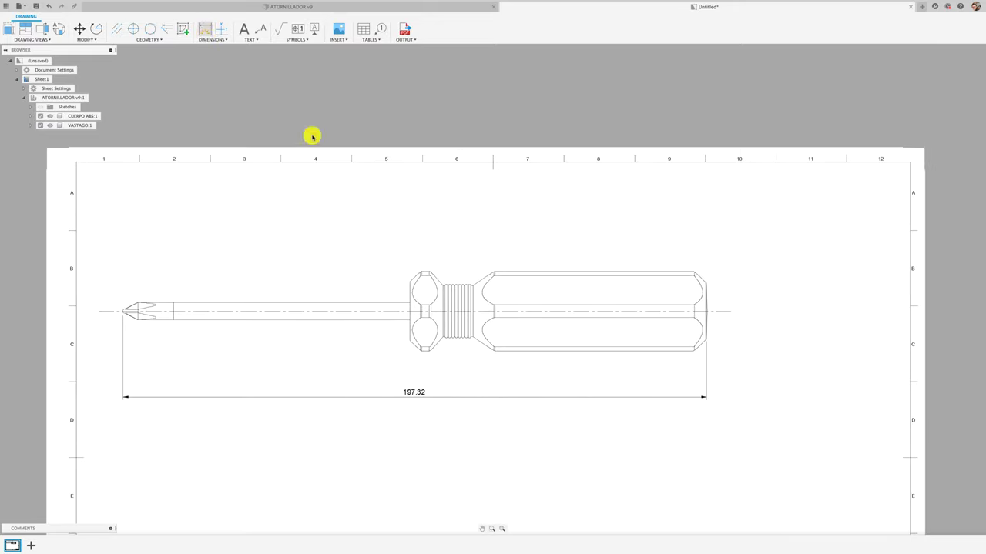
{"action": "scroll", "coordinate": [409, 297], "scroll_direction": "up", "scroll_amount": 1}
{"action": "left_click", "coordinate": [409, 283]}
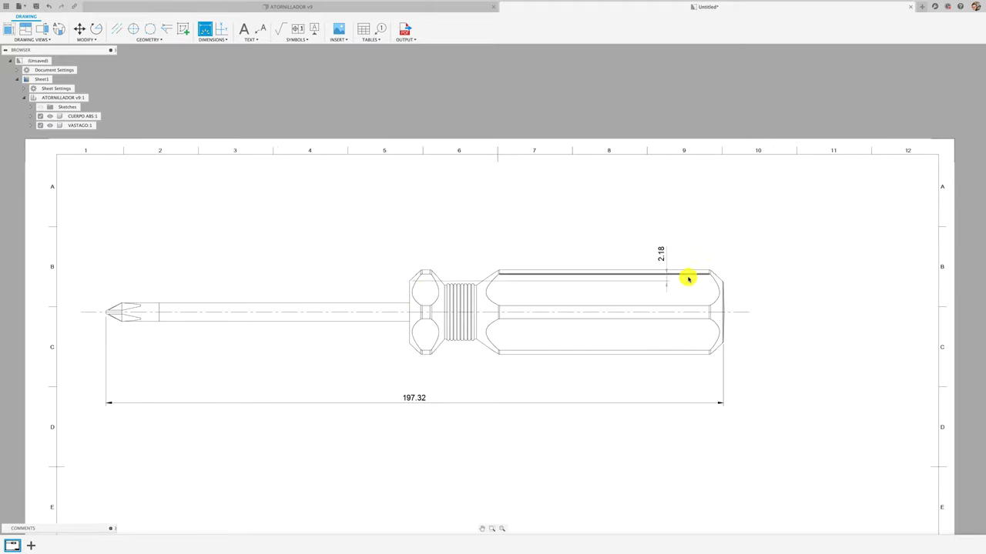
{"action": "scroll", "coordinate": [725, 283], "scroll_direction": "up", "scroll_amount": 6}
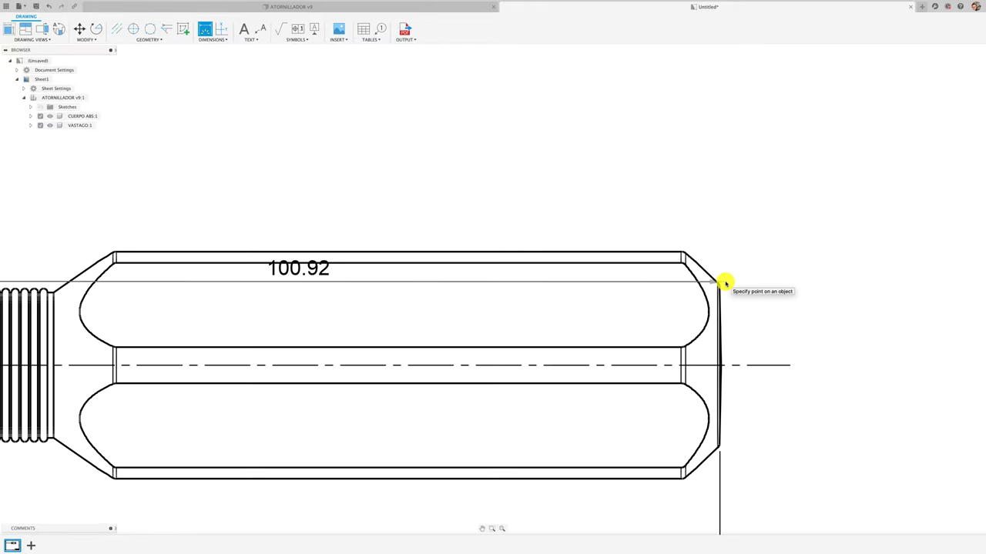
{"action": "left_click", "coordinate": [718, 286]}
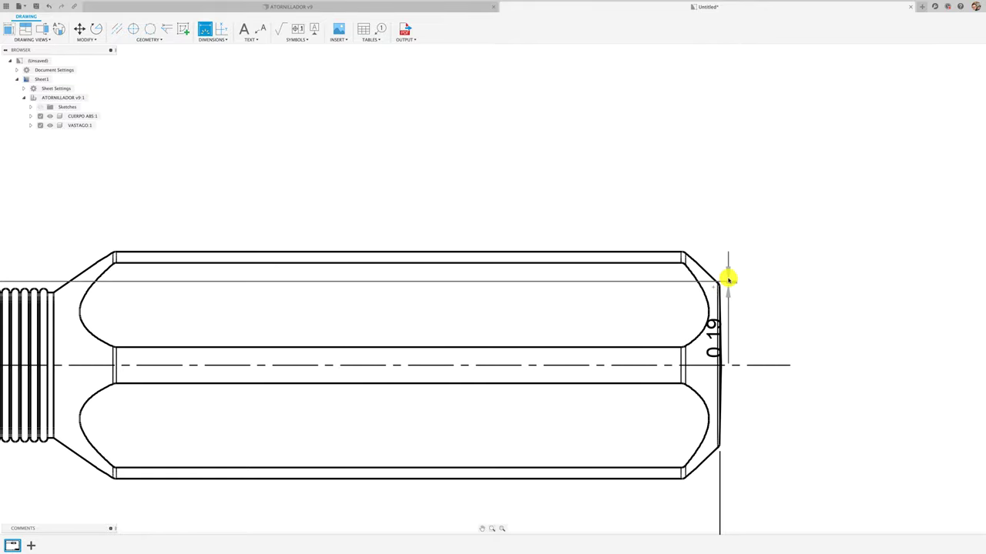
{"action": "scroll", "coordinate": [710, 248], "scroll_direction": "down", "scroll_amount": 7}
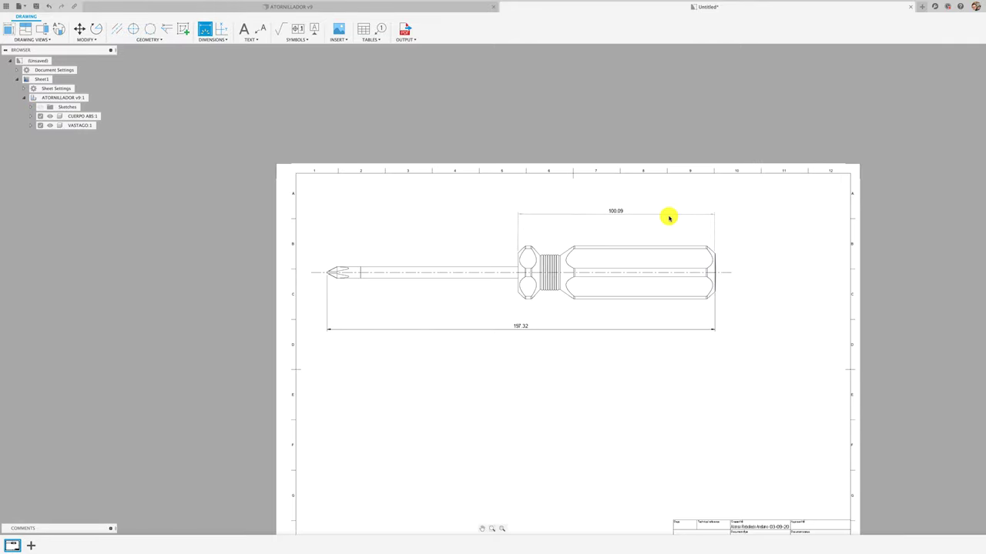
{"action": "left_click", "coordinate": [670, 221]}
- Dimension the 17 tip length below the tip and the 6 shaft thickness
{"action": "scroll", "coordinate": [341, 257], "scroll_direction": "up", "scroll_amount": 4}
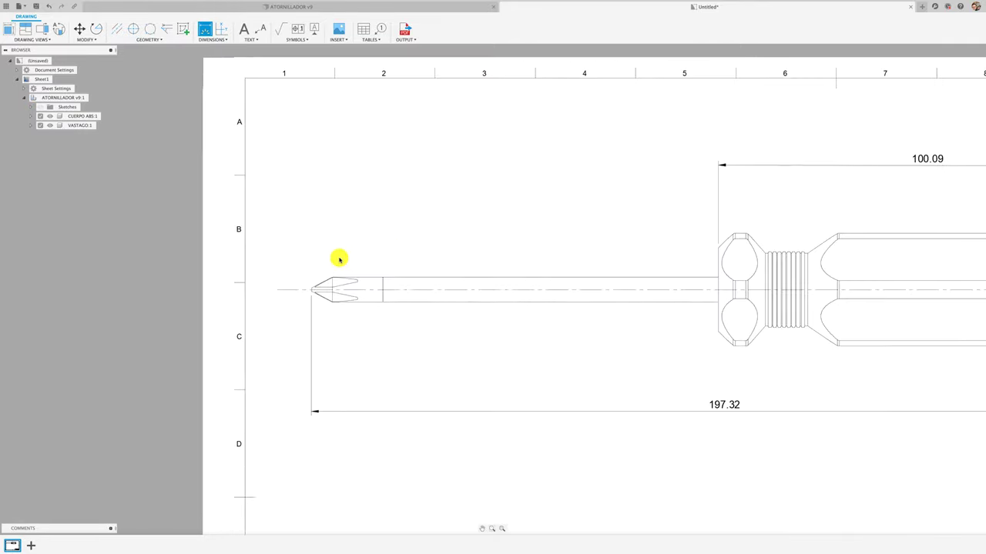
{"action": "scroll", "coordinate": [308, 282], "scroll_direction": "up", "scroll_amount": 1}
{"action": "scroll", "coordinate": [317, 300], "scroll_direction": "up", "scroll_amount": 5}
{"action": "left_click", "coordinate": [316, 302]}
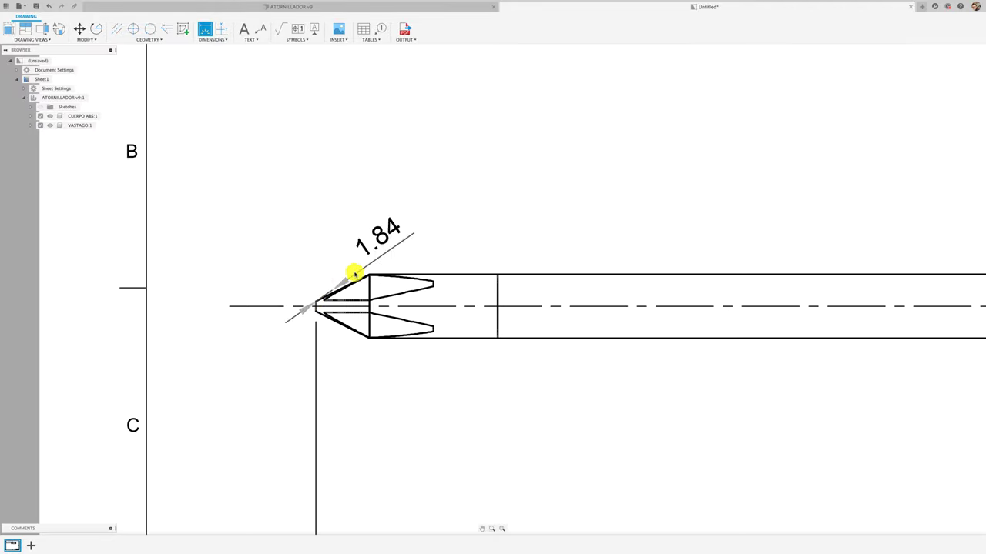
{"action": "left_click", "coordinate": [498, 276]}
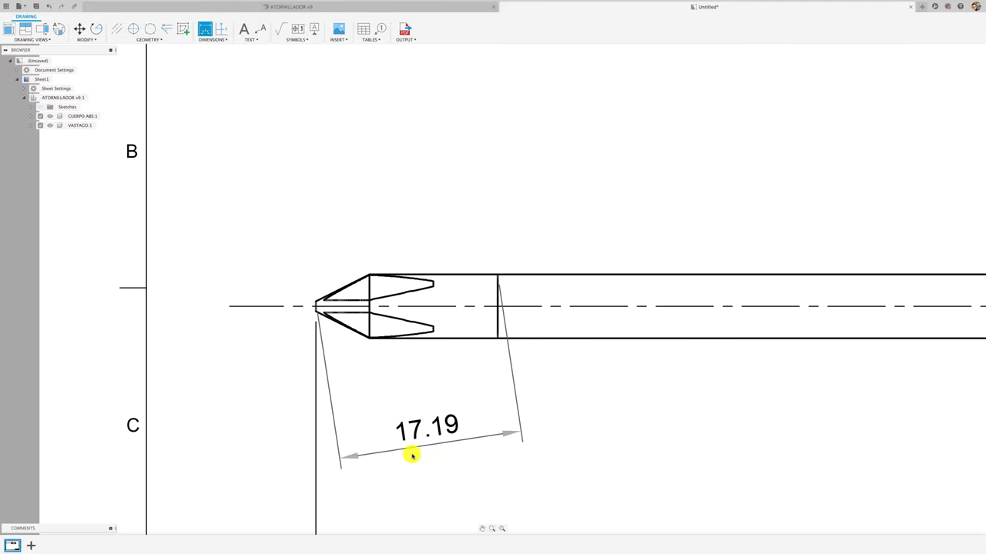
{"action": "left_click", "coordinate": [266, 463]}
{"action": "scroll", "coordinate": [239, 403], "scroll_direction": "down", "scroll_amount": 5}
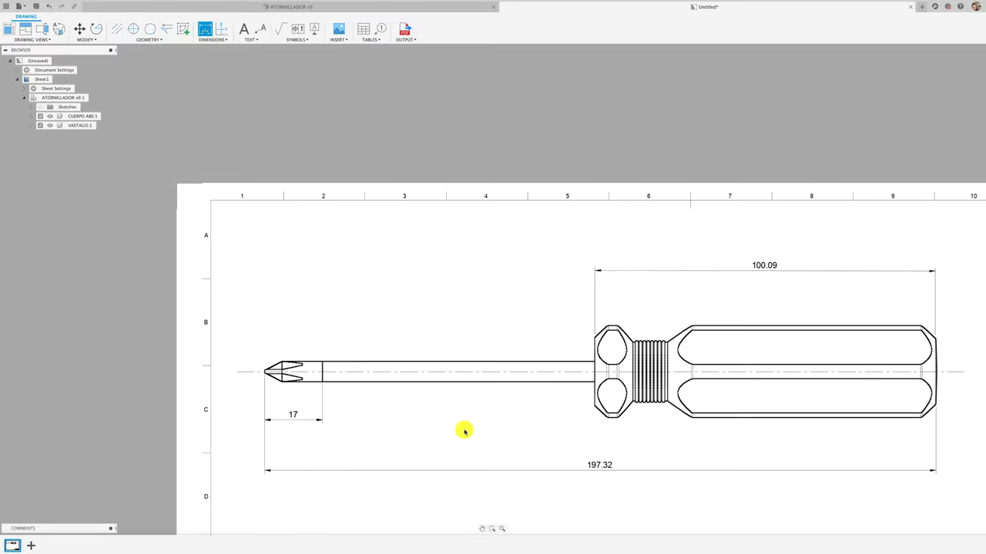
{"action": "scroll", "coordinate": [383, 320], "scroll_direction": "up", "scroll_amount": 2}
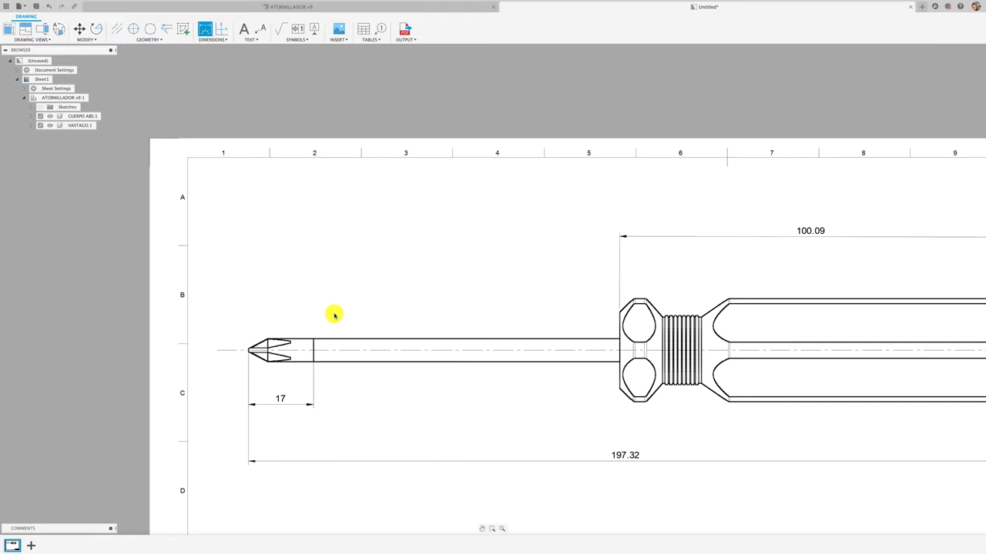
{"action": "left_click", "coordinate": [381, 340]}
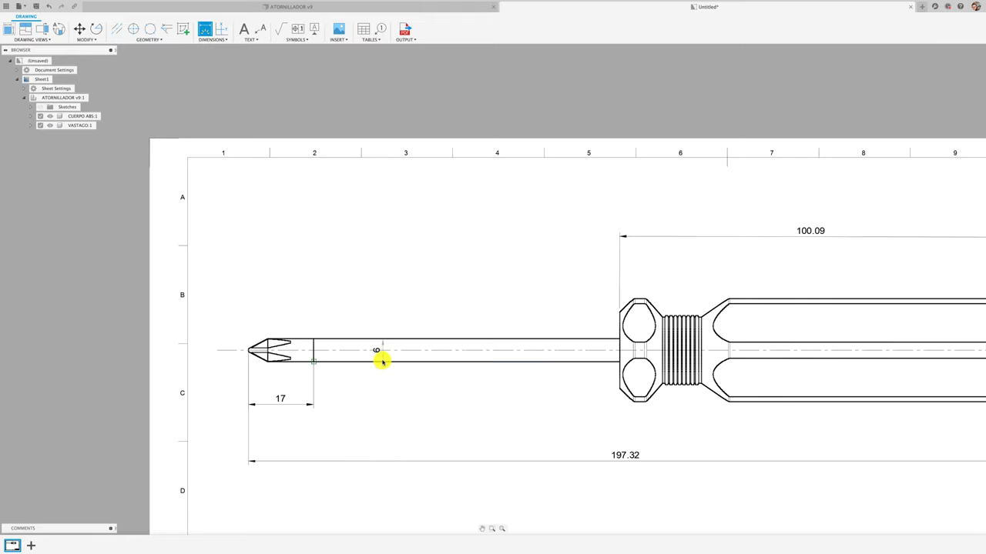
{"action": "left_click", "coordinate": [382, 360]}
- Re-place the shaft dimension and insert a diameter symbol so it reads Ø6
{"action": "scroll", "coordinate": [380, 376], "scroll_direction": "up", "scroll_amount": 3}
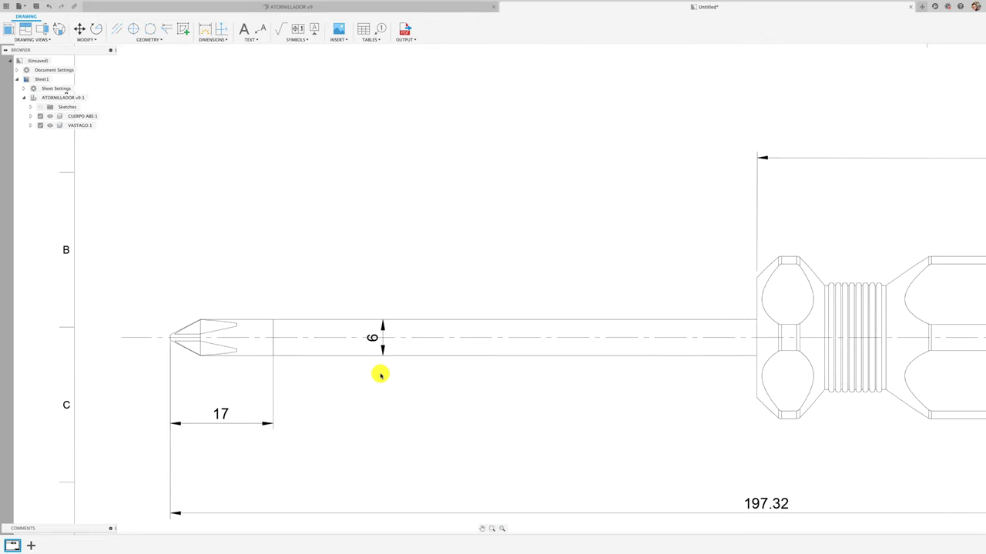
{"action": "key", "text": "Escape"}
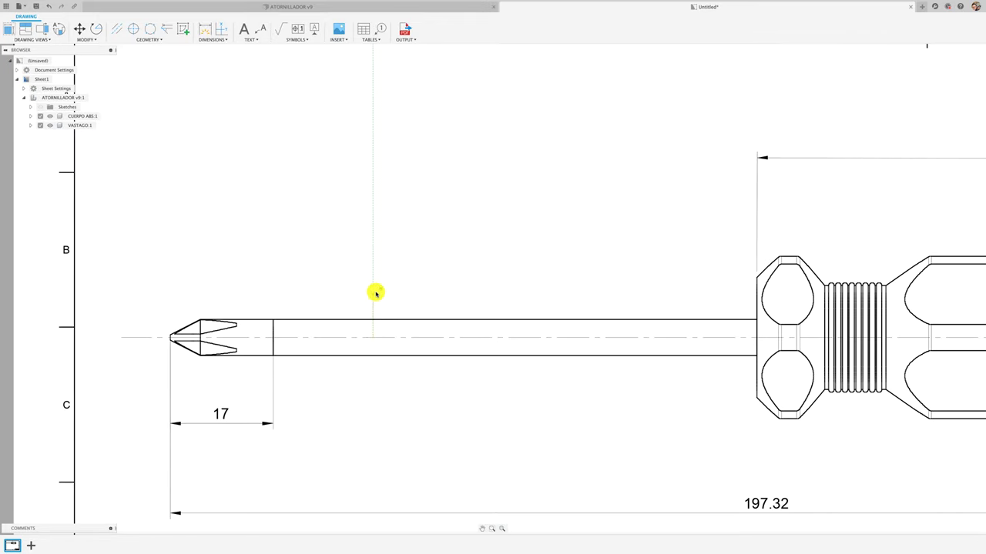
{"action": "left_click", "coordinate": [376, 291]}
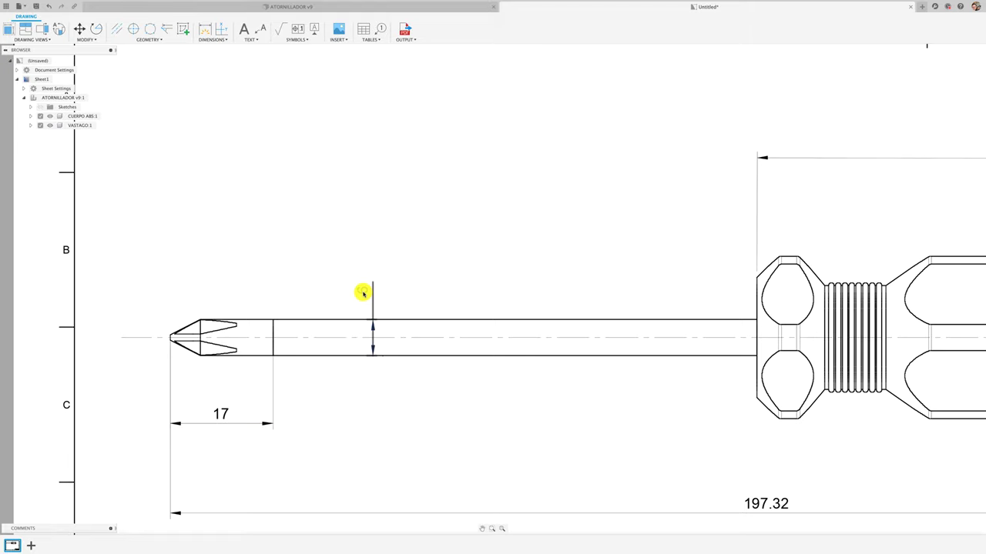
{"action": "double_click", "coordinate": [364, 292]}
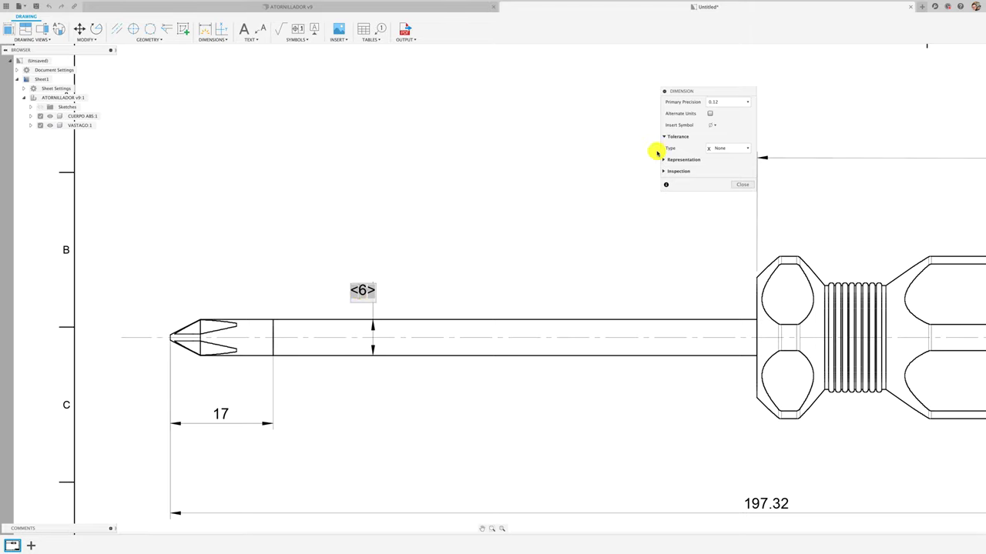
{"action": "left_click", "coordinate": [709, 127]}
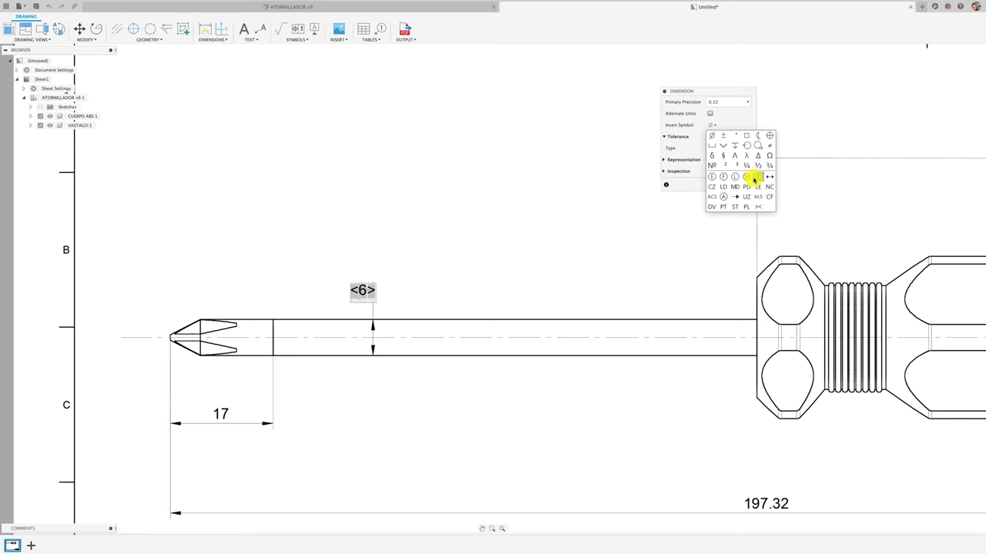
{"action": "left_click", "coordinate": [711, 137]}
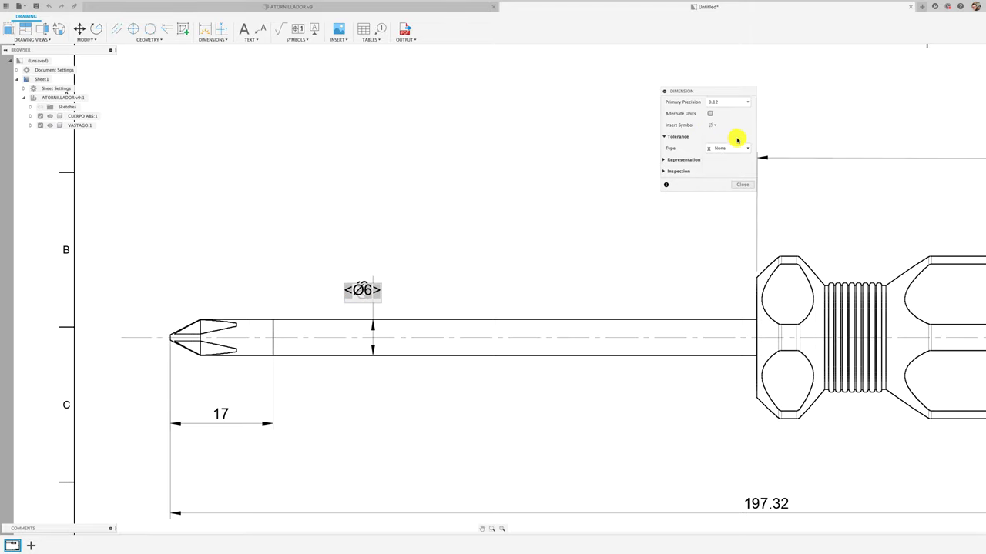
{"action": "left_click", "coordinate": [741, 186]}
{"action": "scroll", "coordinate": [508, 222], "scroll_direction": "down", "scroll_amount": 3}
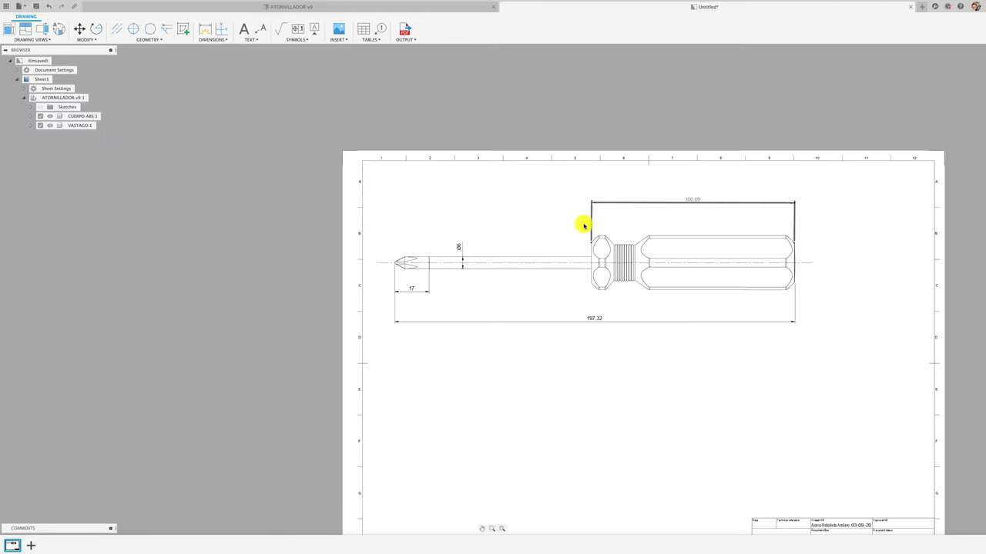
{"action": "middle_click_drag", "start_coordinate": [583, 225], "coordinate": [457, 209]}
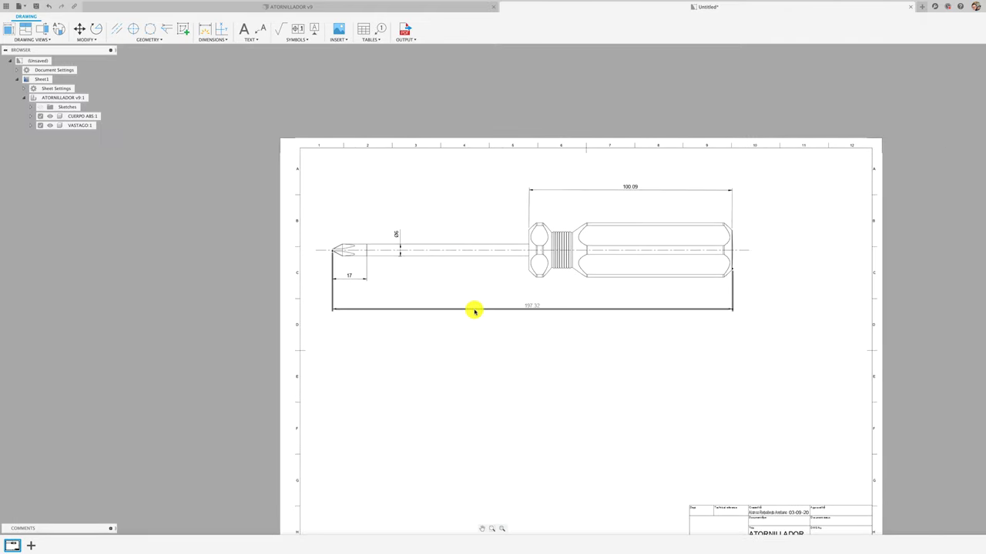
{"action": "left_click", "coordinate": [509, 281]}
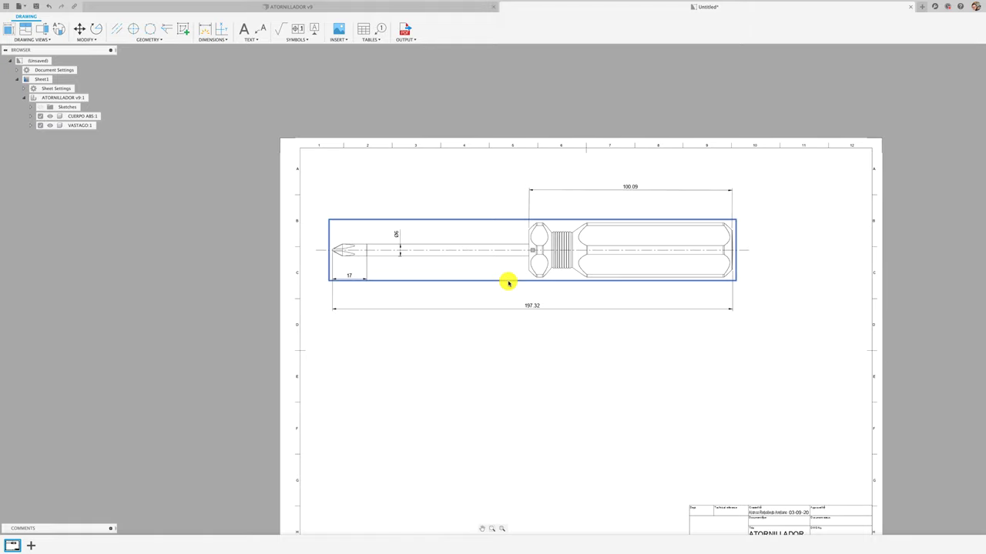
{"action": "left_click_drag", "start_coordinate": [533, 252], "coordinate": [527, 272]}
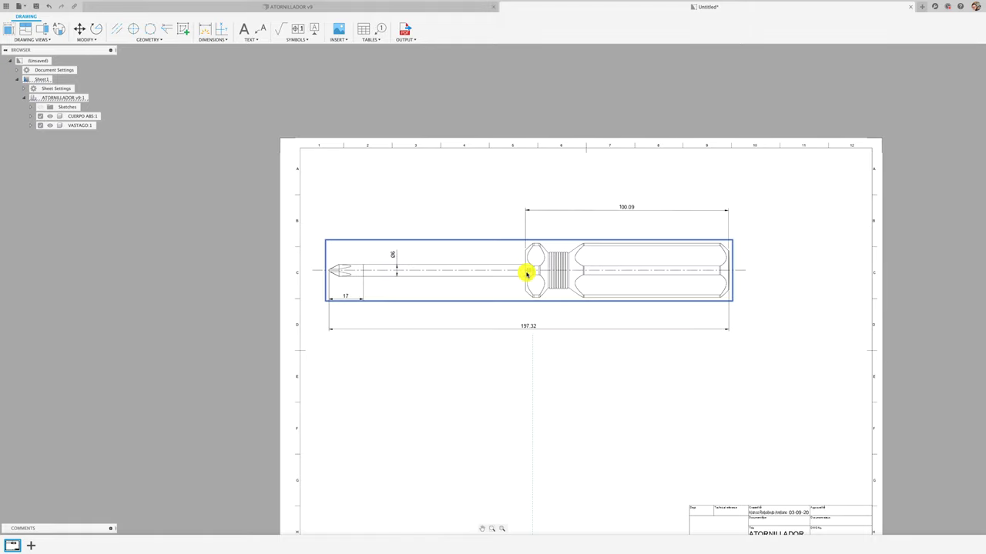
{"action": "left_click", "coordinate": [454, 365]}
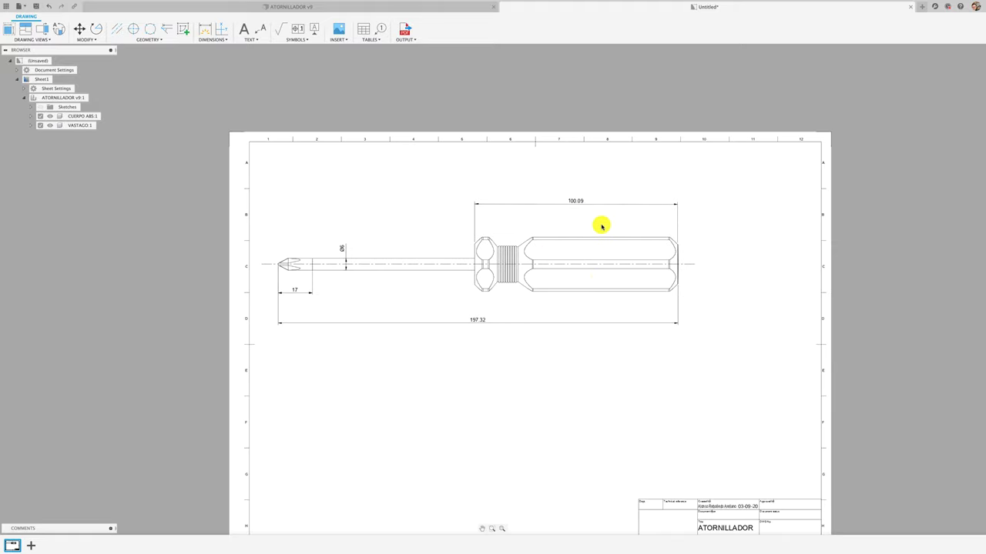
{"action": "middle_click_drag", "start_coordinate": [588, 260], "coordinate": [509, 257]}
{"action": "scroll", "coordinate": [509, 257], "scroll_direction": "down", "scroll_amount": 1}
{"action": "scroll", "coordinate": [509, 257], "scroll_direction": "up", "scroll_amount": 3}
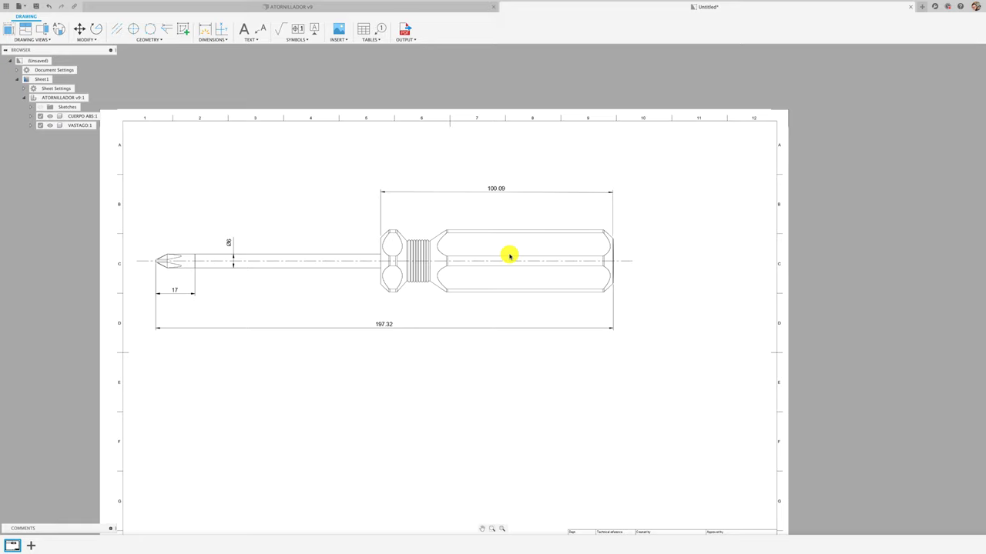
{"action": "scroll", "coordinate": [412, 318], "scroll_direction": "up", "scroll_amount": 1}
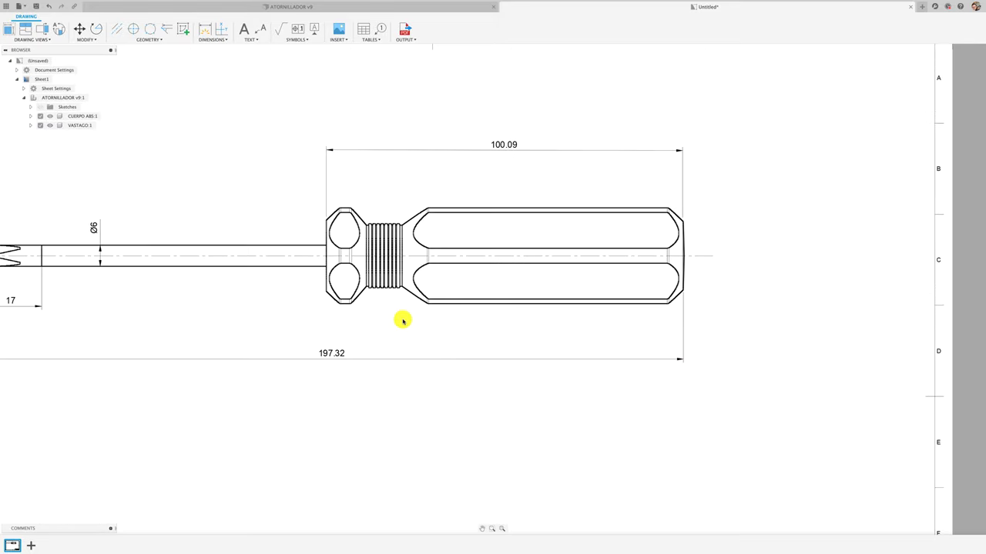
- Place a first 78.98 dimension from the thread end to the handle end, then delete it
{"action": "left_click", "coordinate": [205, 29]}
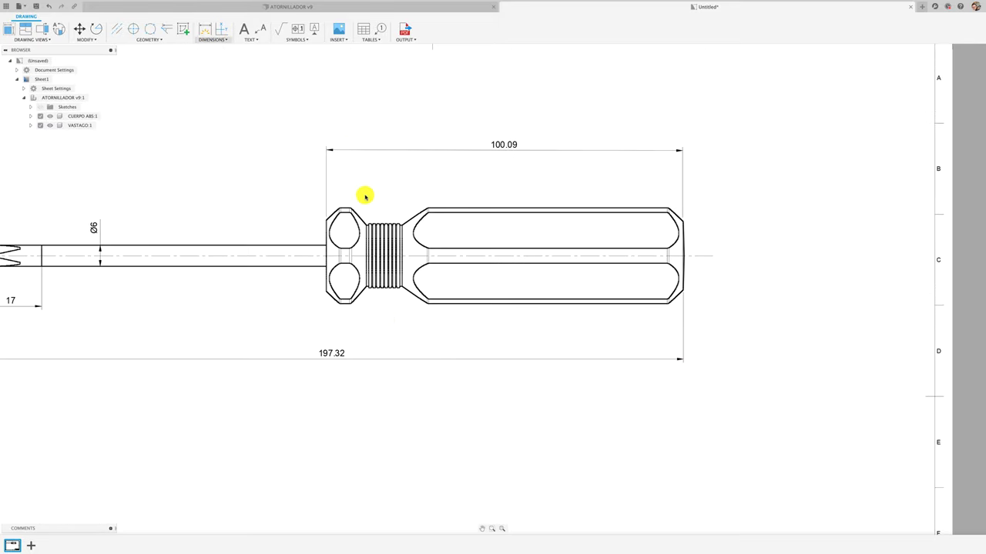
{"action": "scroll", "coordinate": [404, 295], "scroll_direction": "up", "scroll_amount": 5}
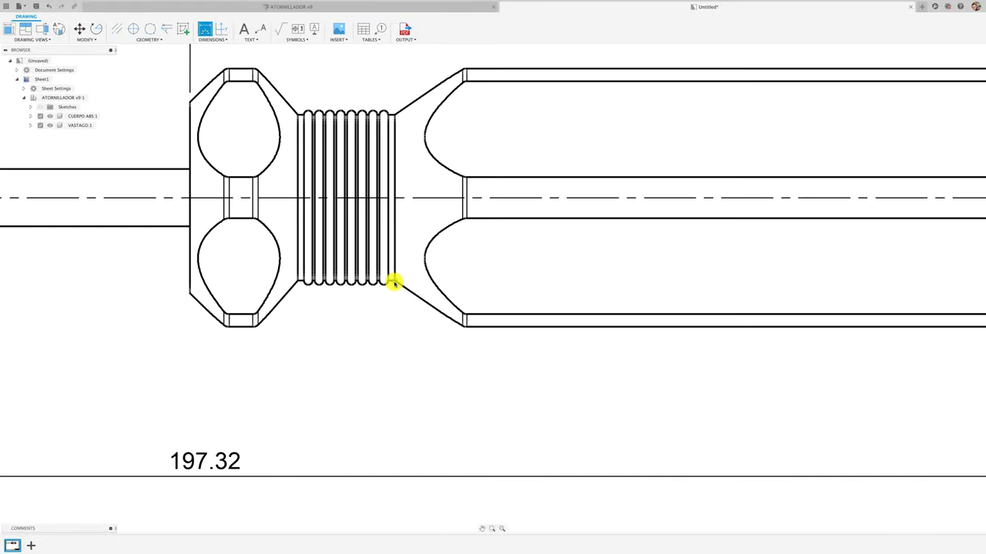
{"action": "left_click", "coordinate": [394, 284]}
{"action": "scroll", "coordinate": [392, 293], "scroll_direction": "down", "scroll_amount": 2}
{"action": "scroll", "coordinate": [392, 299], "scroll_direction": "down", "scroll_amount": 1}
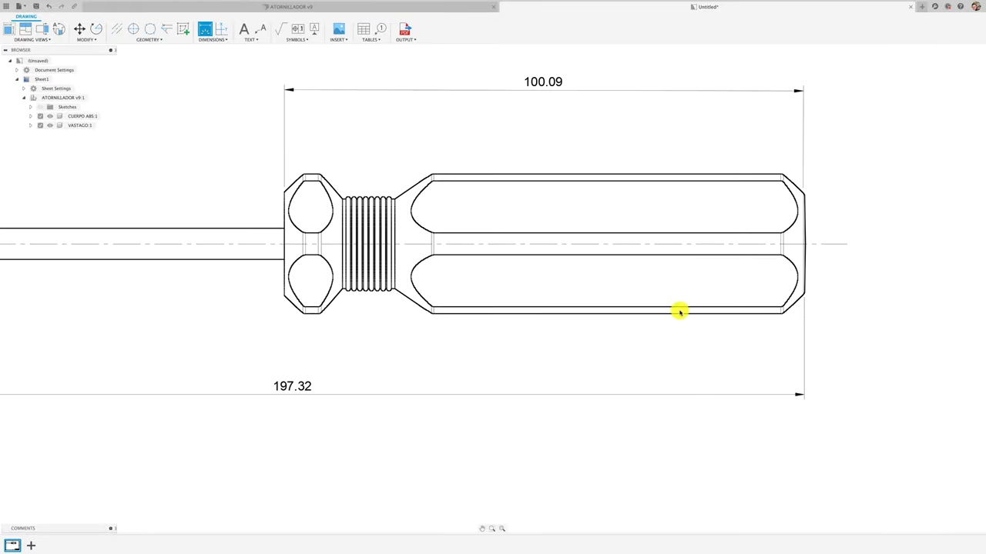
{"action": "left_click", "coordinate": [802, 293]}
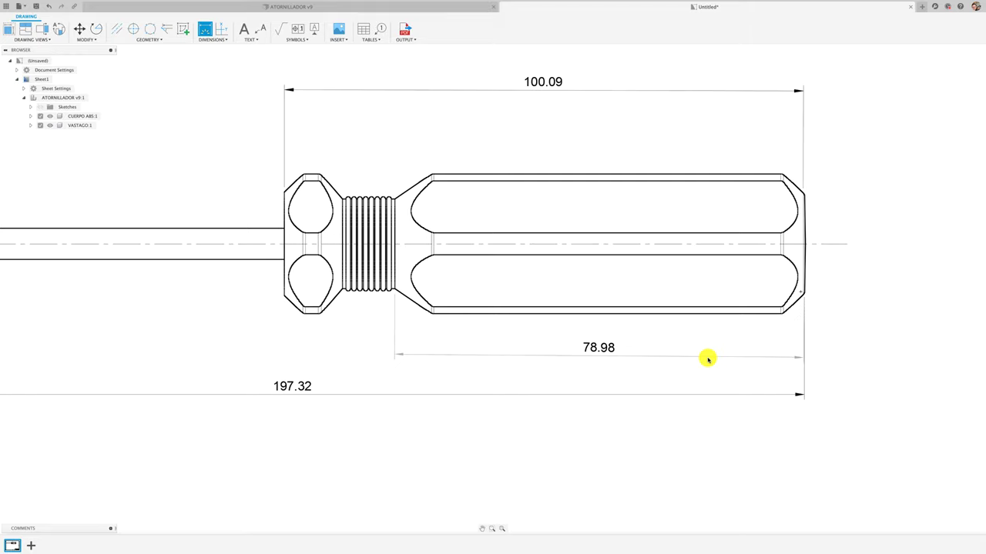
{"action": "left_click", "coordinate": [698, 358]}
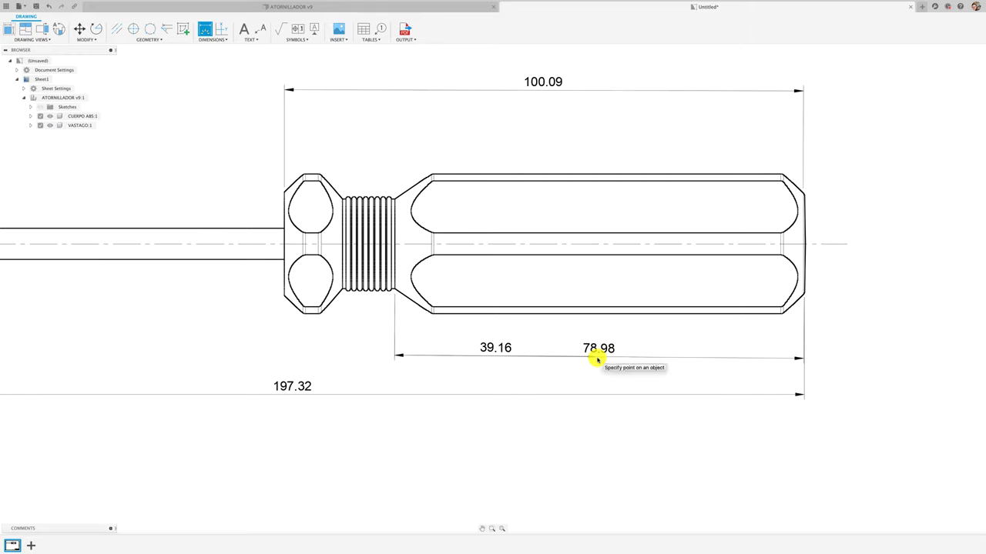
{"action": "key", "text": "Escape"}
{"action": "left_click", "coordinate": [598, 358]}
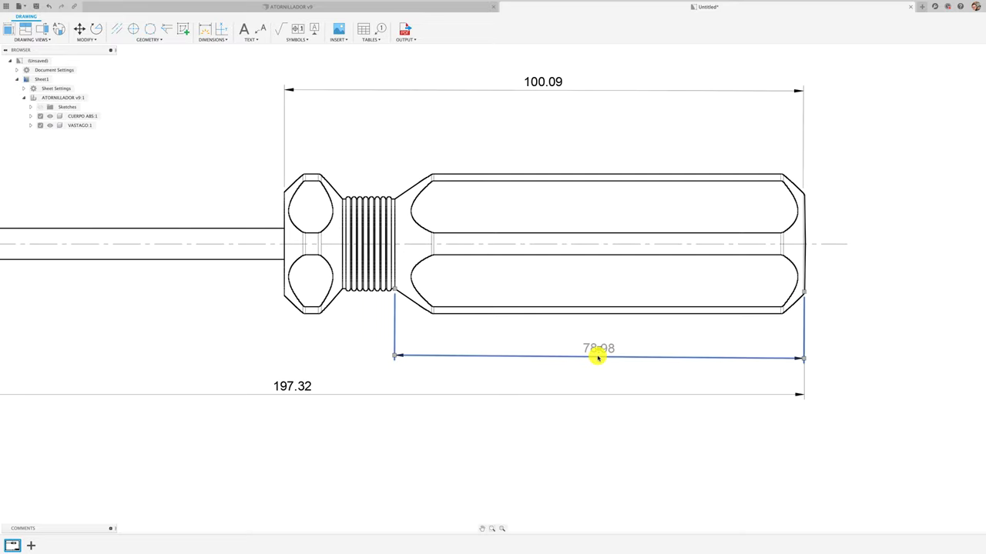
{"action": "key", "text": "Delete"}
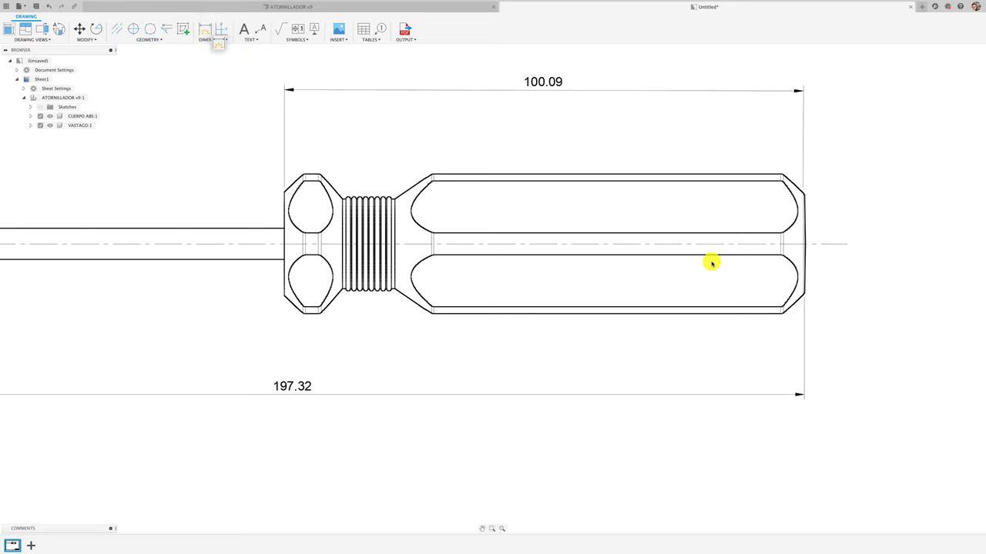
- Redo the 78.98 dimension from the thread end, placing it below the handle
{"action": "key", "text": "d"}
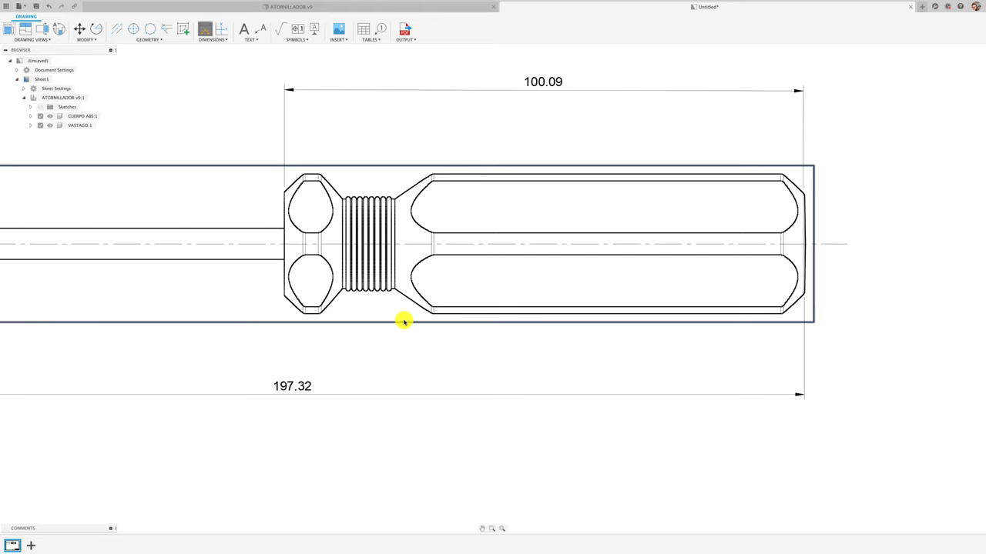
{"action": "scroll", "coordinate": [405, 320], "scroll_direction": "up", "scroll_amount": 3}
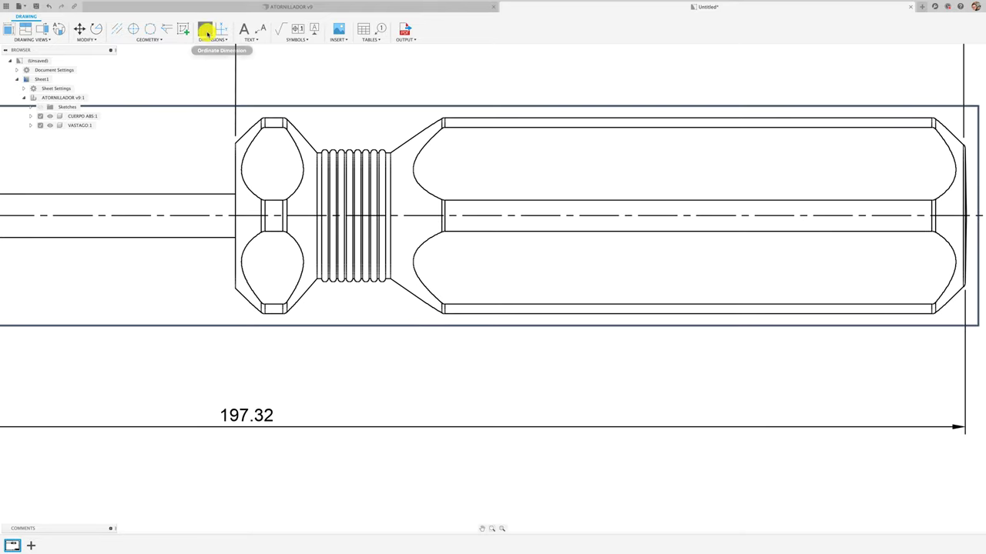
{"action": "left_click", "coordinate": [206, 34]}
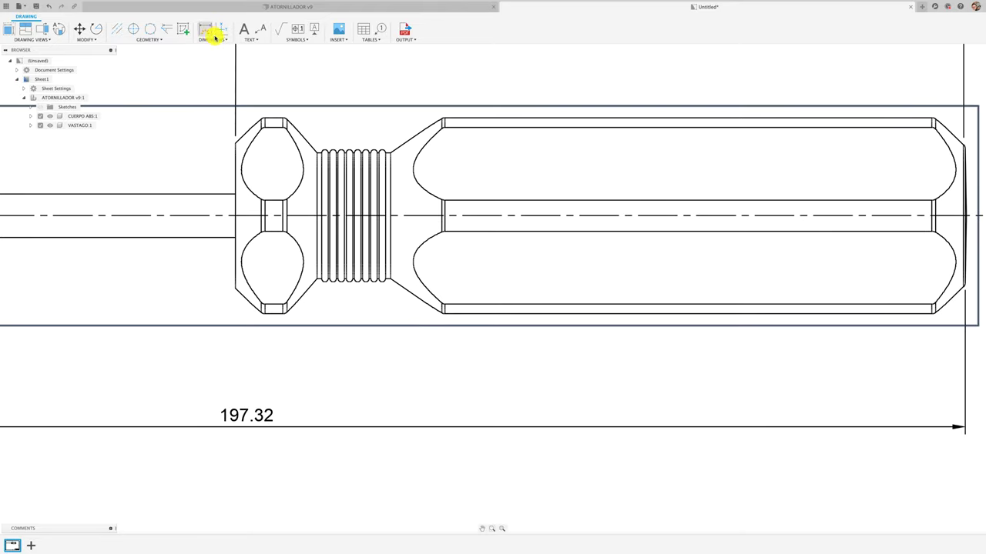
{"action": "left_click", "coordinate": [389, 279]}
{"action": "scroll", "coordinate": [444, 269], "scroll_direction": "down", "scroll_amount": 2}
{"action": "scroll", "coordinate": [418, 241], "scroll_direction": "down", "scroll_amount": 2}
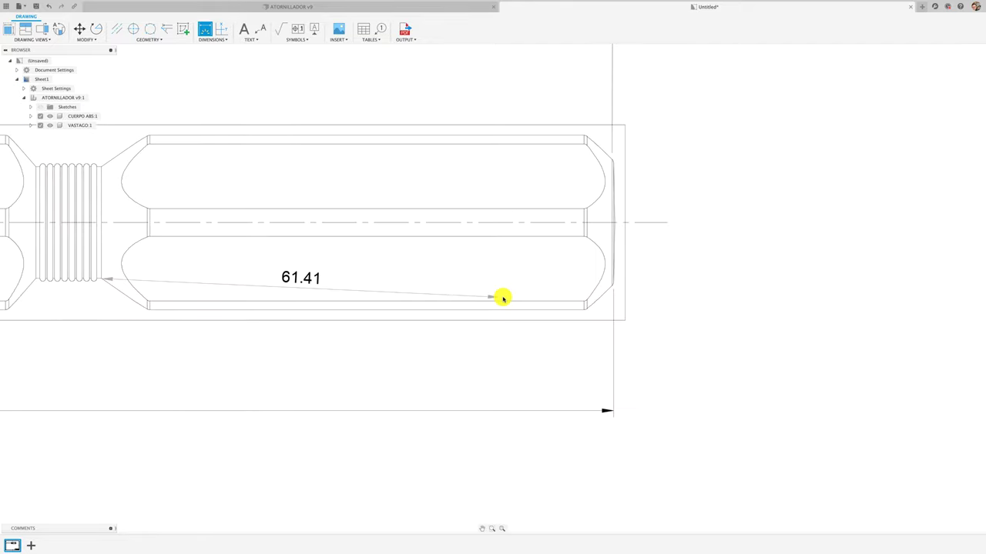
{"action": "scroll", "coordinate": [502, 297], "scroll_direction": "down", "scroll_amount": 1}
{"action": "scroll", "coordinate": [580, 274], "scroll_direction": "up", "scroll_amount": 1}
{"action": "scroll", "coordinate": [584, 278], "scroll_direction": "up", "scroll_amount": 2}
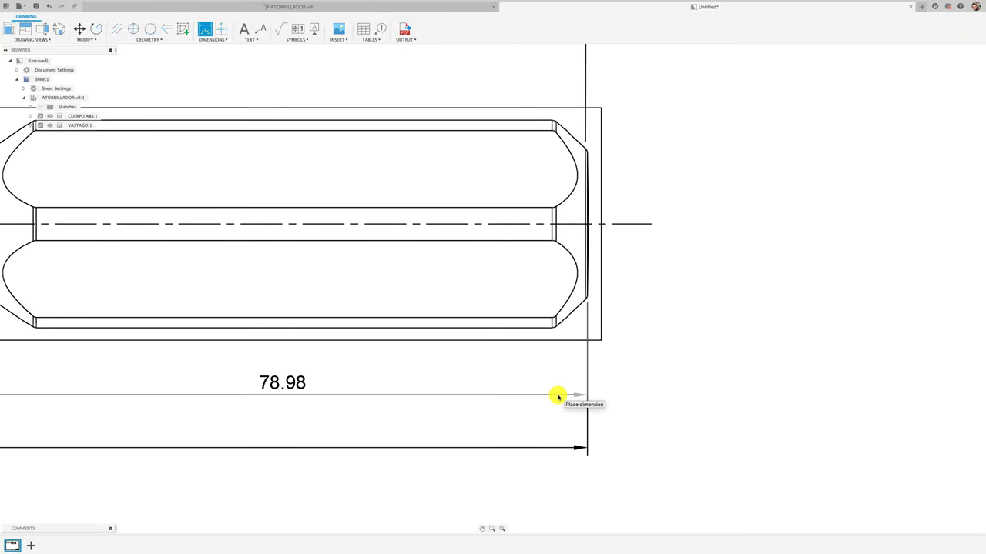
{"action": "left_click", "coordinate": [566, 394]}
{"action": "scroll", "coordinate": [640, 378], "scroll_direction": "down", "scroll_amount": 3}
{"action": "scroll", "coordinate": [319, 395], "scroll_direction": "up", "scroll_amount": 2}
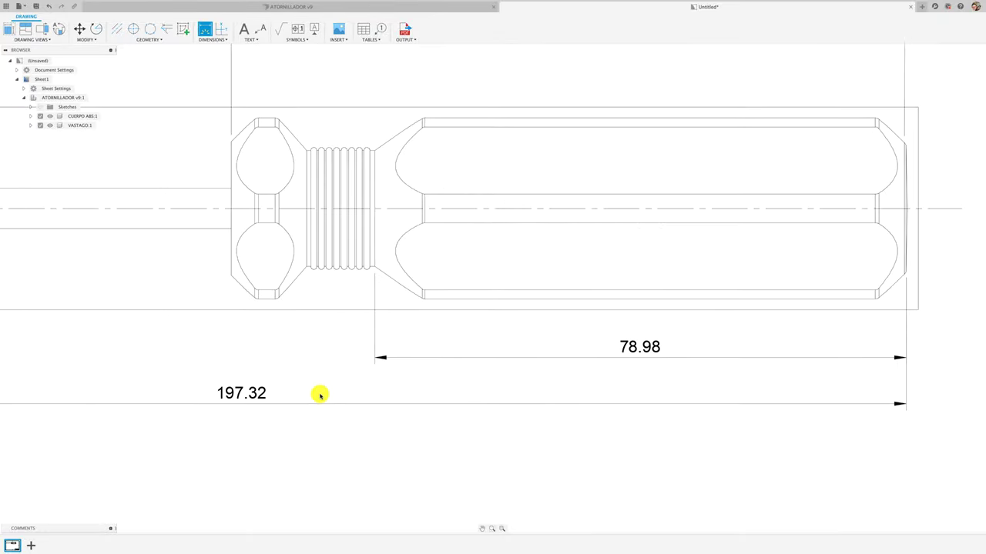
{"action": "scroll", "coordinate": [295, 325], "scroll_direction": "up", "scroll_amount": 1}
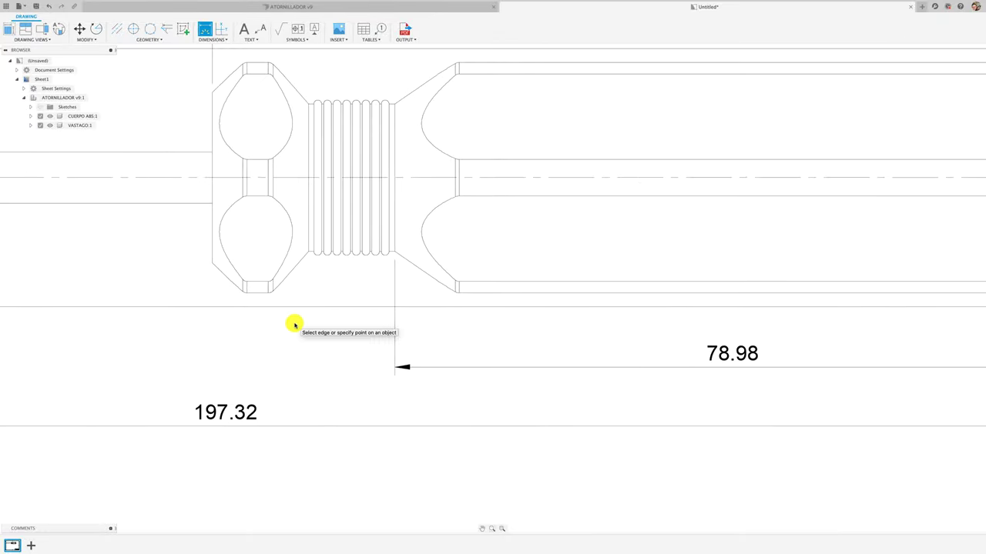
- Start a chain dimension from the 78.98 base, then cancel it
{"action": "left_click", "coordinate": [221, 39]}
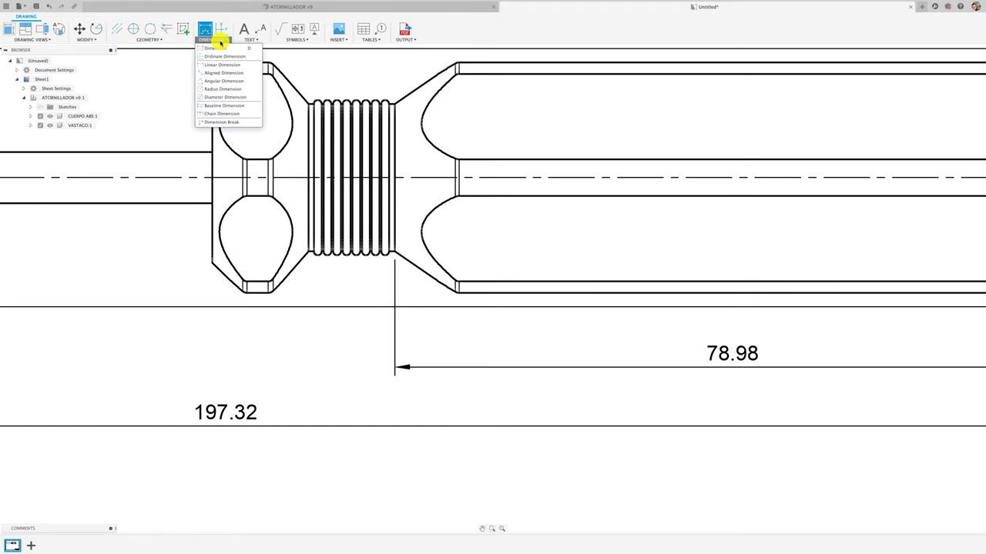
{"action": "left_click", "coordinate": [223, 114]}
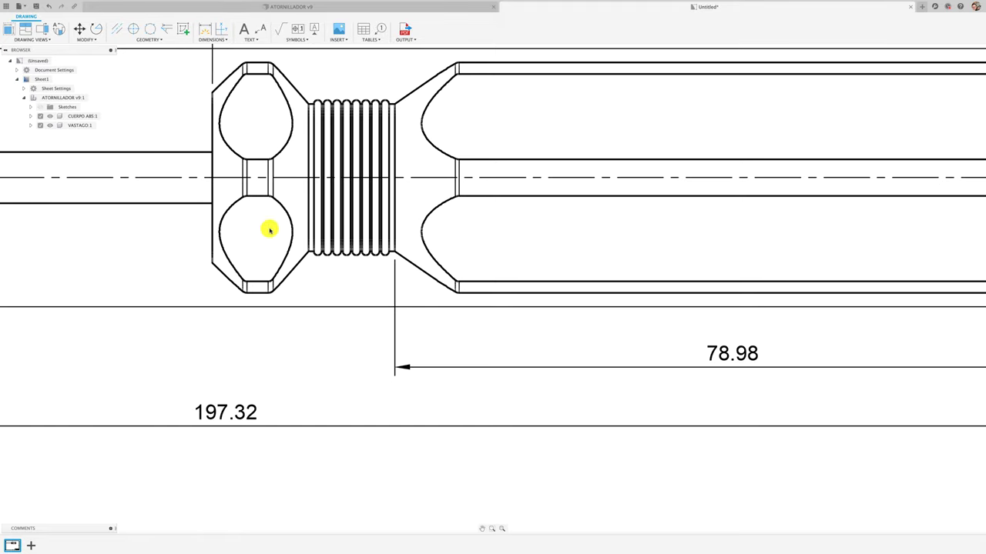
{"action": "left_click", "coordinate": [392, 292]}
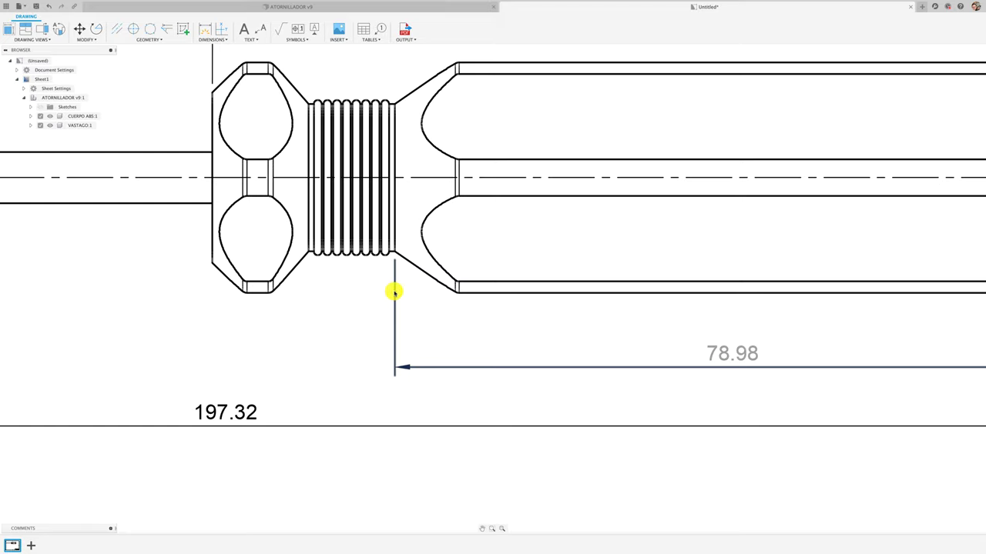
{"action": "left_click", "coordinate": [310, 251]}
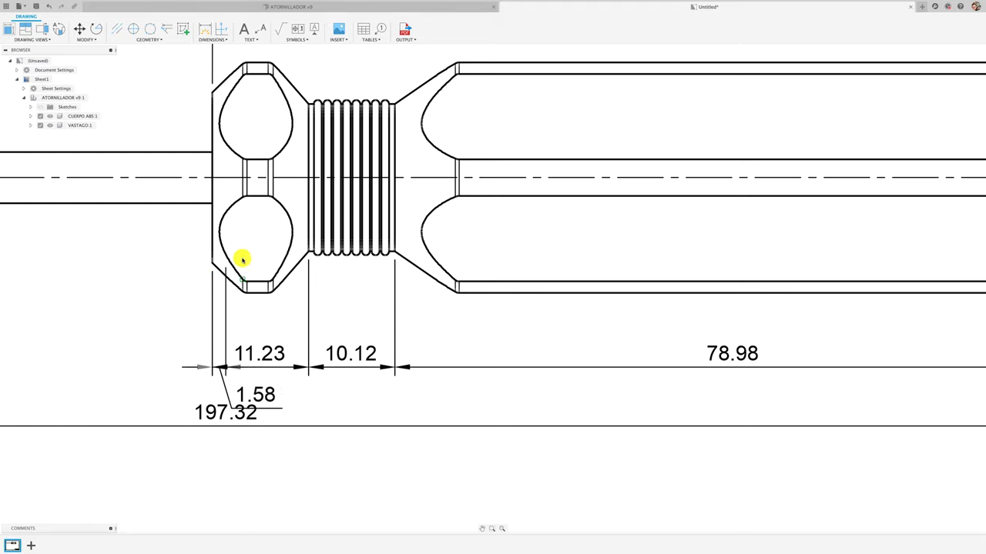
{"action": "key", "text": "Escape"}
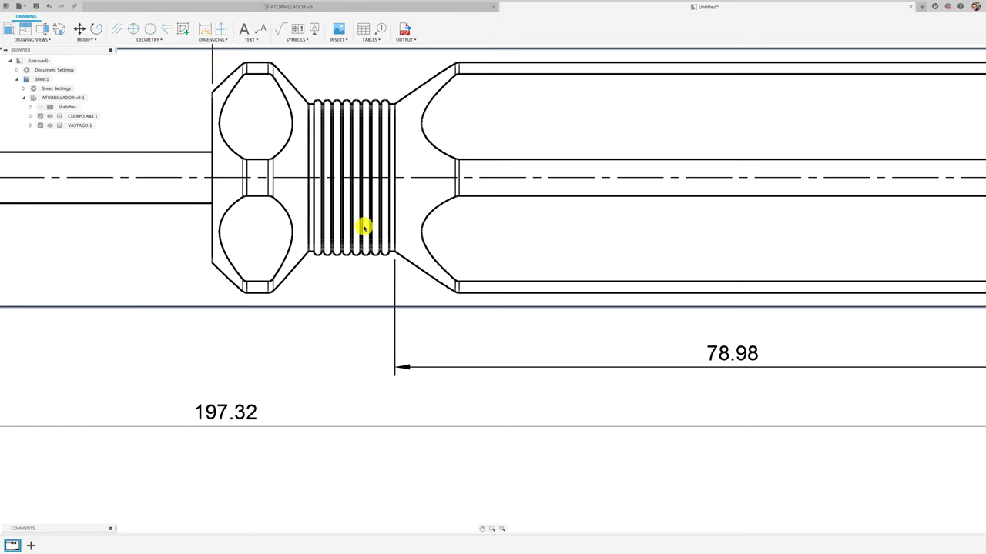
- Chain 10.12 and 12.54 dimensions leftward from the 78.98 dimension along the handle
{"action": "left_click", "coordinate": [218, 39]}
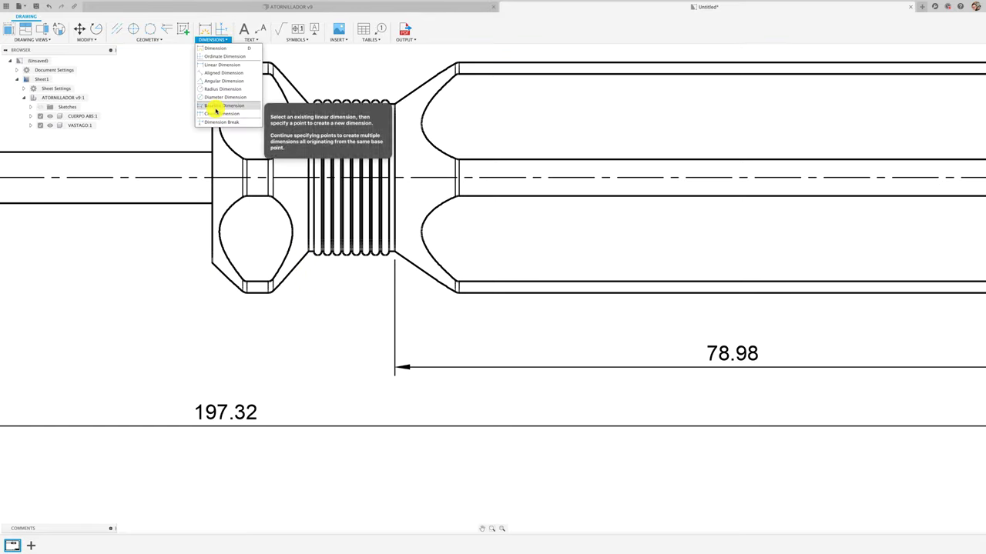
{"action": "left_click", "coordinate": [217, 118]}
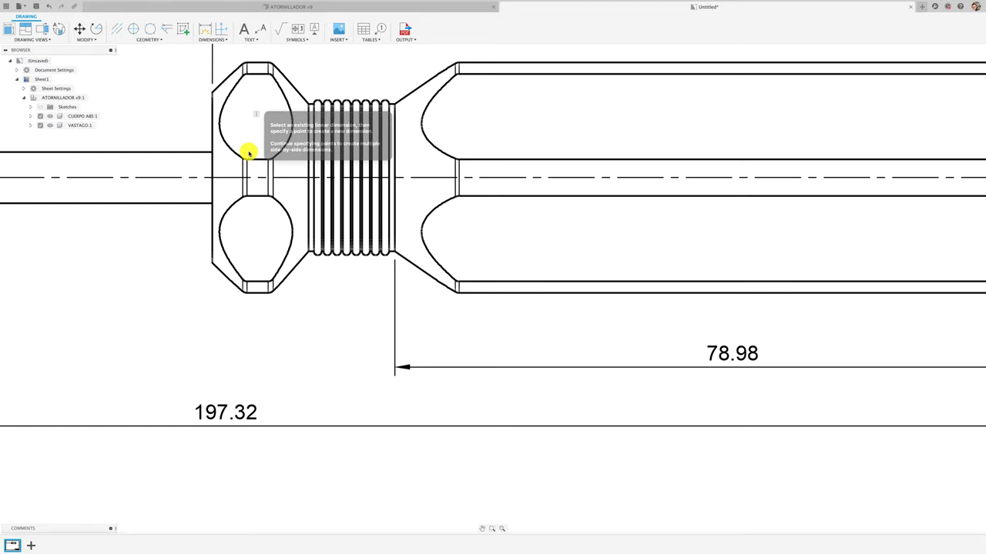
{"action": "left_click", "coordinate": [393, 303]}
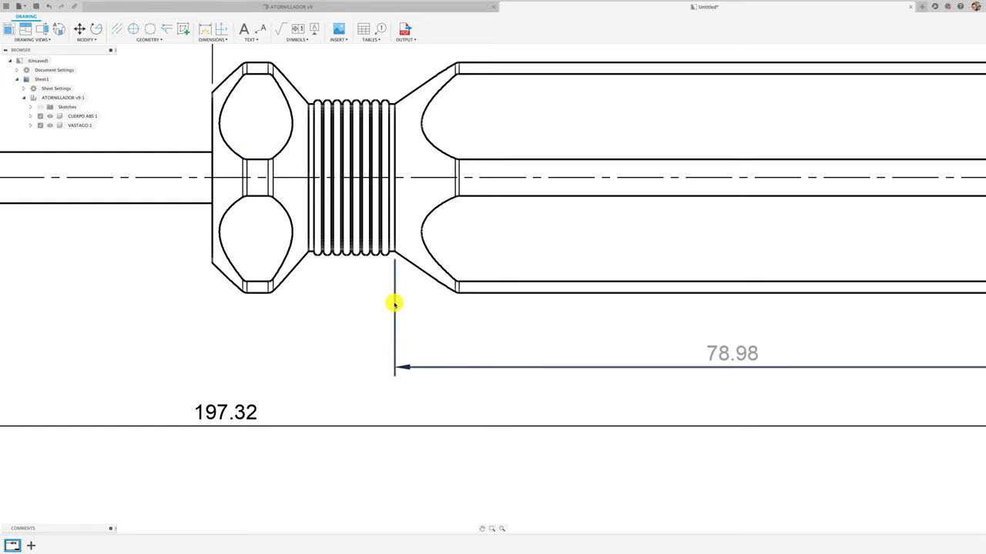
{"action": "left_click", "coordinate": [308, 252]}
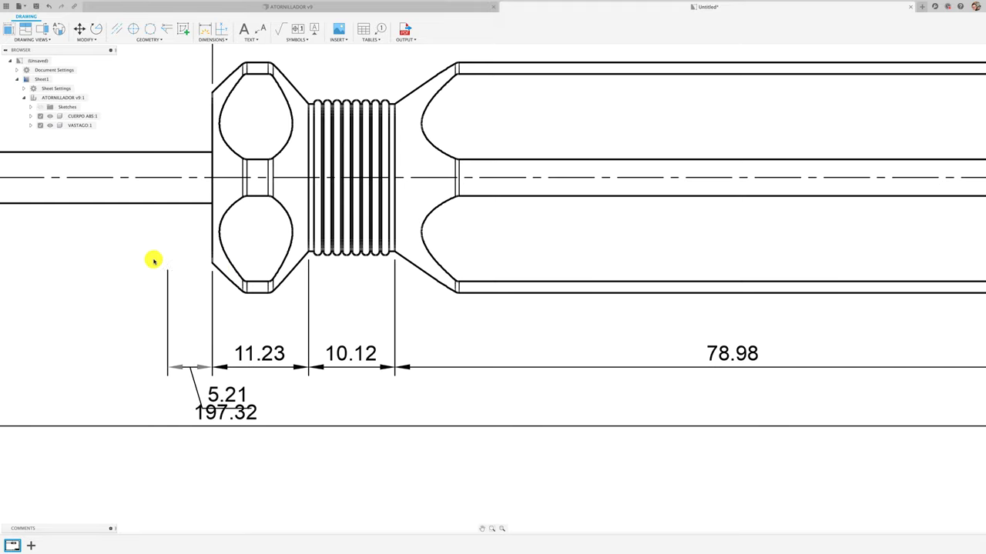
{"action": "left_click", "coordinate": [106, 250]}
{"action": "right_click", "coordinate": [105, 251]}
{"action": "left_click", "coordinate": [135, 252]}
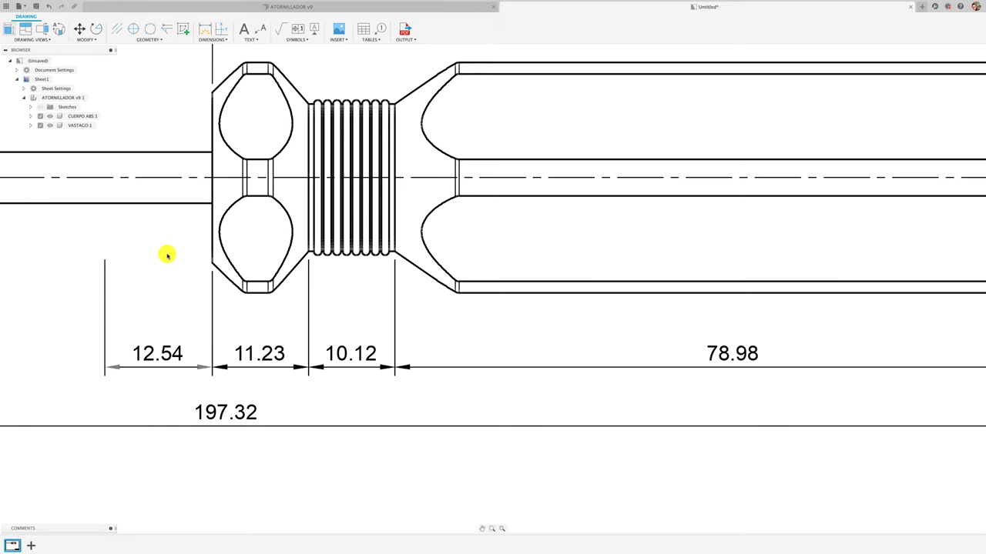
{"action": "scroll", "coordinate": [174, 258], "scroll_direction": "down", "scroll_amount": 1}
{"action": "scroll", "coordinate": [351, 365], "scroll_direction": "down", "scroll_amount": 3}
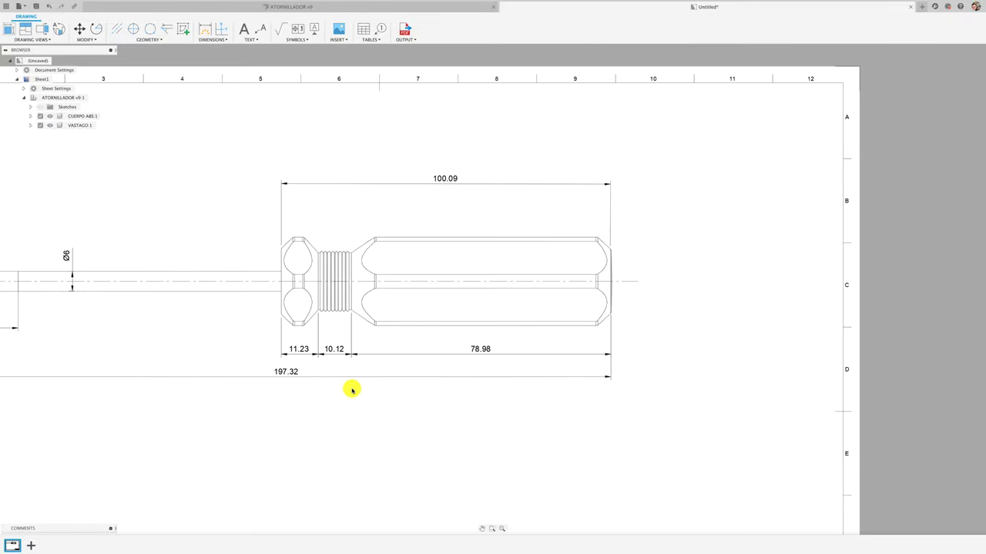
- Zoom and pan the view to the rounded right end of the handle
{"action": "scroll", "coordinate": [457, 220], "scroll_direction": "up", "scroll_amount": 2}
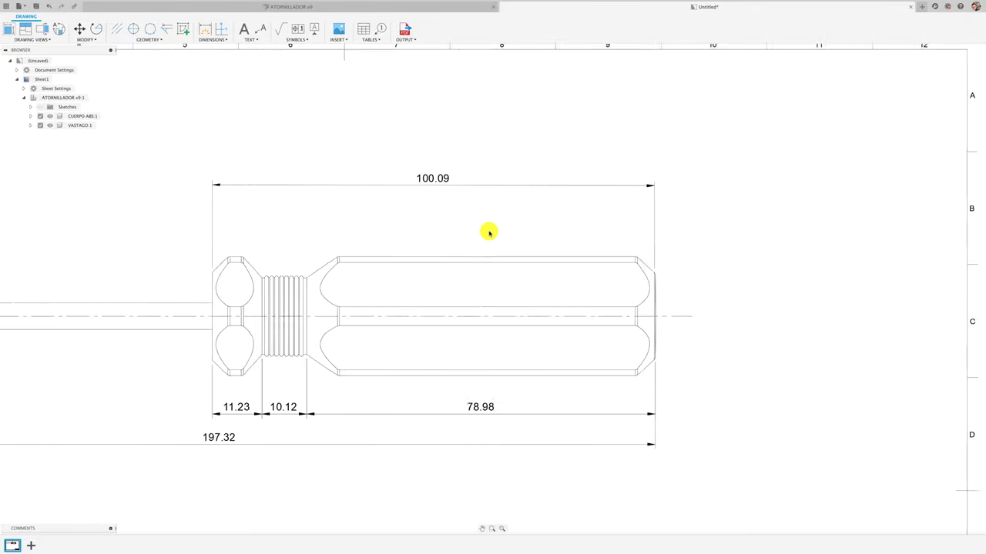
{"action": "scroll", "coordinate": [489, 232], "scroll_direction": "up", "scroll_amount": 2}
{"action": "middle_click_drag", "start_coordinate": [530, 226], "coordinate": [379, 218]}
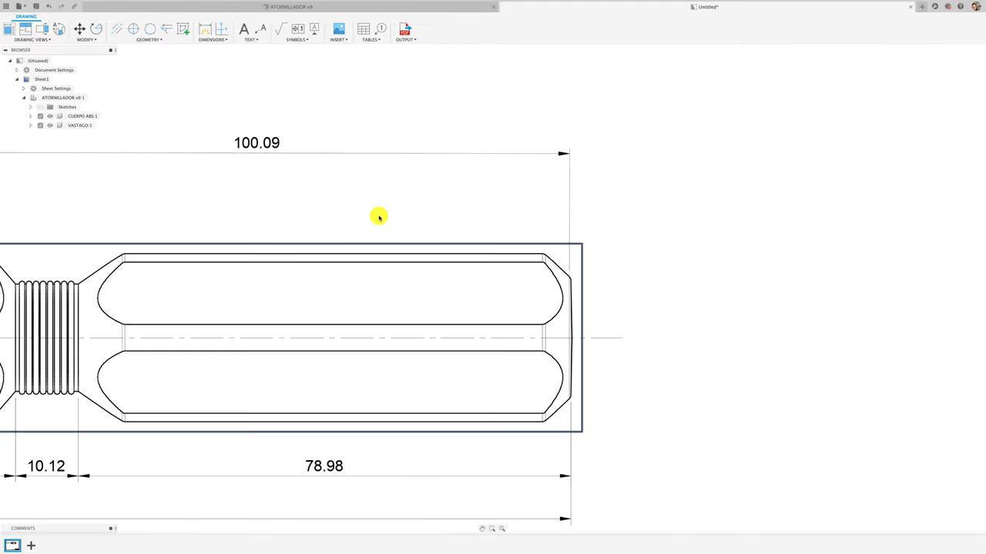
{"action": "scroll", "coordinate": [572, 282], "scroll_direction": "up", "scroll_amount": 4}
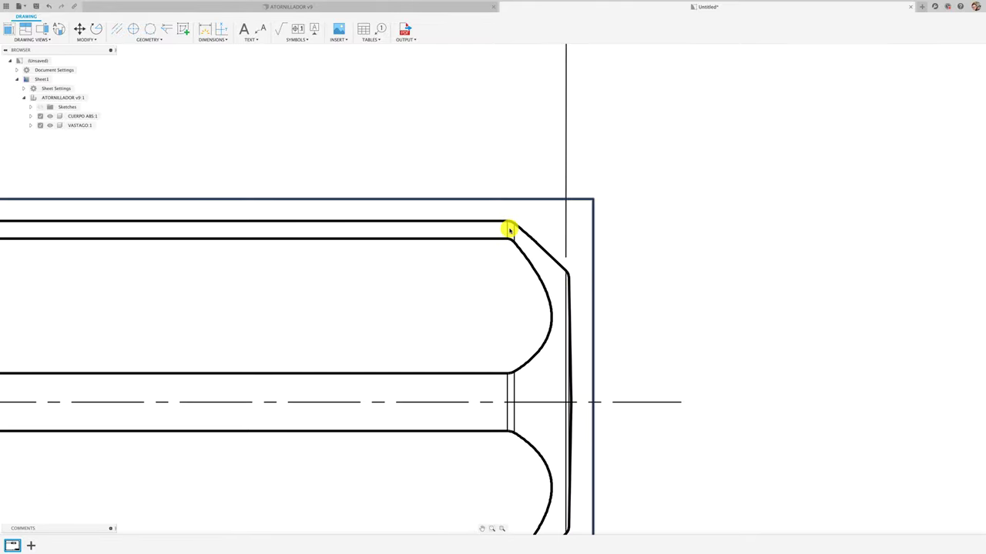
- Start a diameter dimension by mistake, then cancel it
{"action": "left_click", "coordinate": [219, 43]}
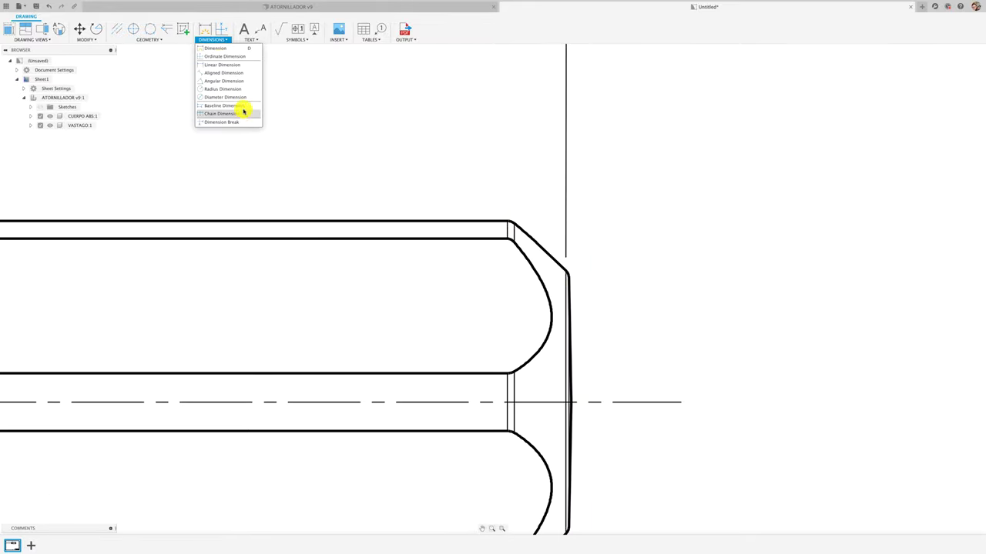
{"action": "left_click", "coordinate": [228, 98]}
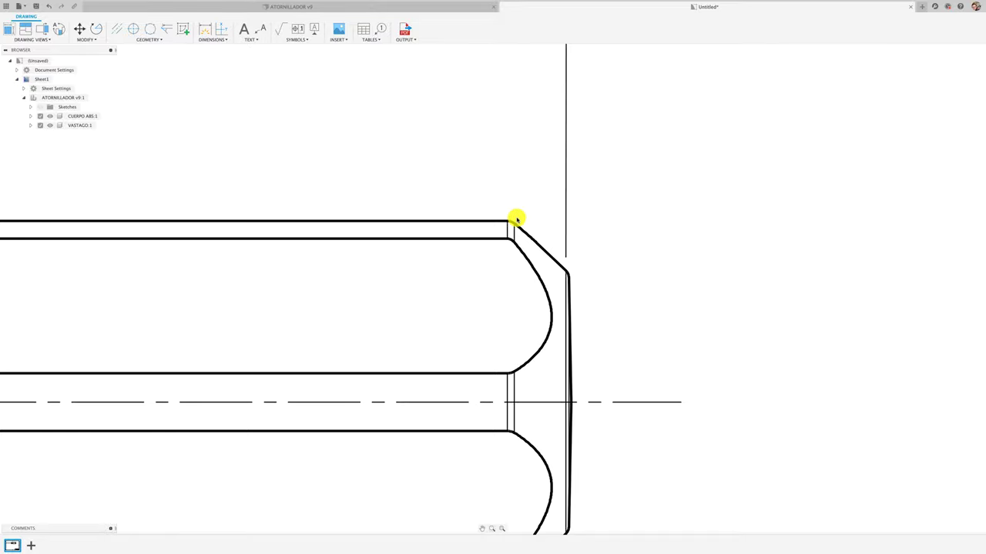
{"action": "scroll", "coordinate": [510, 223], "scroll_direction": "up", "scroll_amount": 2}
{"action": "scroll", "coordinate": [510, 221], "scroll_direction": "up", "scroll_amount": 2}
{"action": "scroll", "coordinate": [509, 222], "scroll_direction": "up", "scroll_amount": 2}
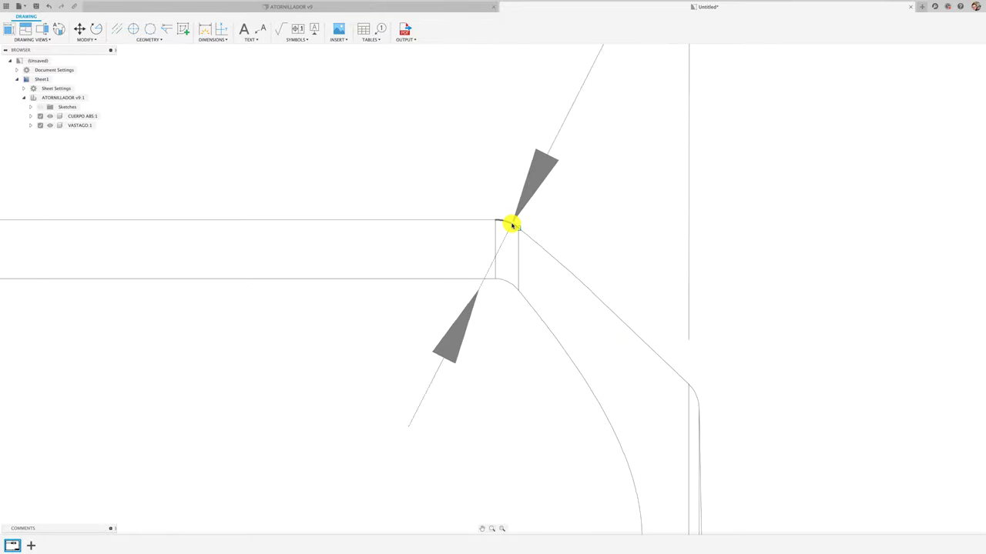
{"action": "scroll", "coordinate": [510, 221], "scroll_direction": "up", "scroll_amount": 2}
{"action": "scroll", "coordinate": [519, 182], "scroll_direction": "down", "scroll_amount": 2}
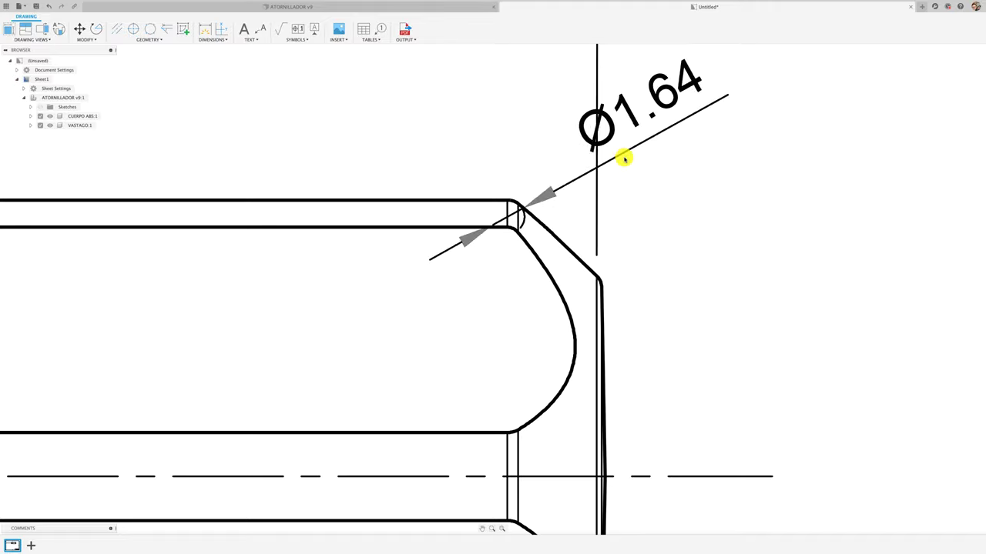
{"action": "scroll", "coordinate": [624, 159], "scroll_direction": "down", "scroll_amount": 3}
{"action": "scroll", "coordinate": [621, 159], "scroll_direction": "down", "scroll_amount": 3}
{"action": "scroll", "coordinate": [507, 126], "scroll_direction": "down", "scroll_amount": 2}
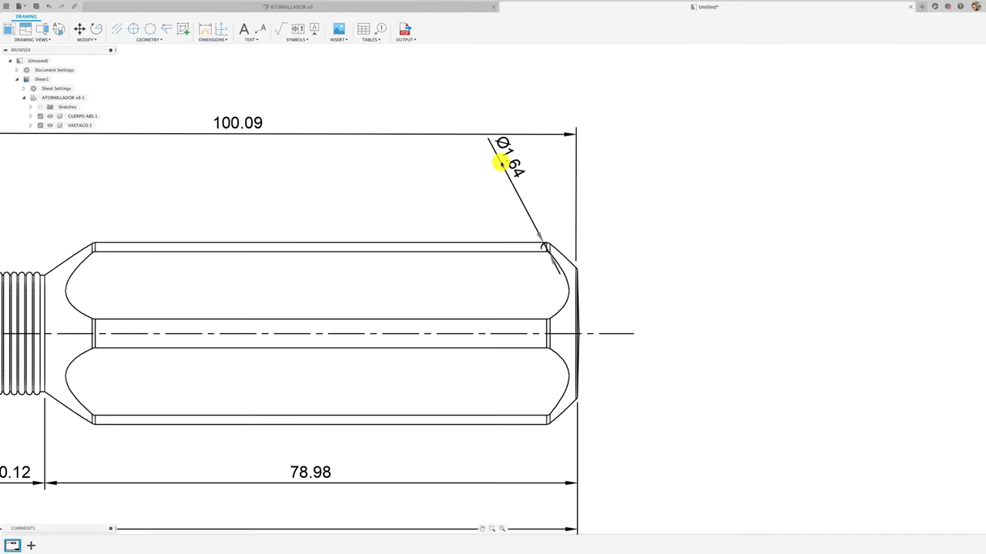
{"action": "key", "text": "Escape"}
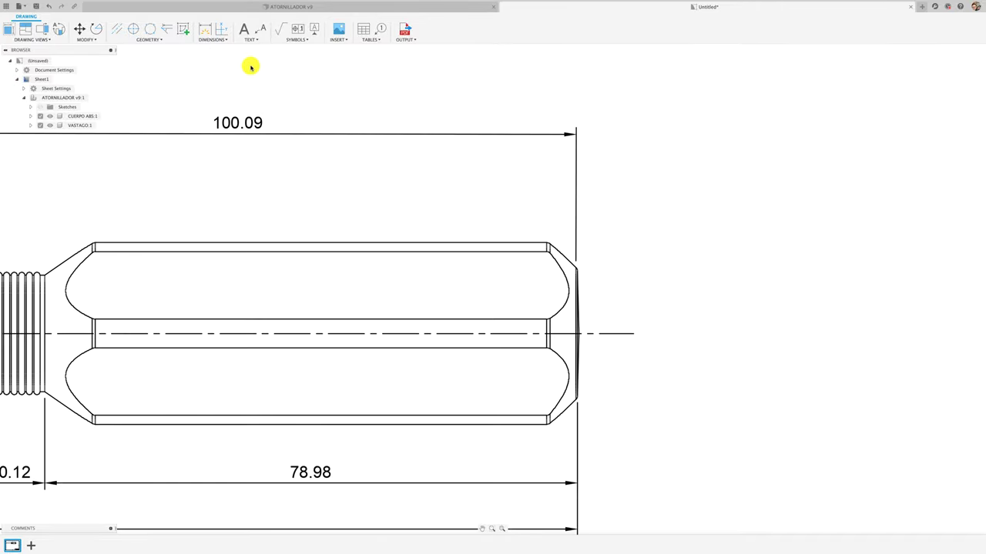
- Add an R0.82 radius dimension to the handle's upper-right corner fillet, label placed above
{"action": "left_click", "coordinate": [216, 39]}
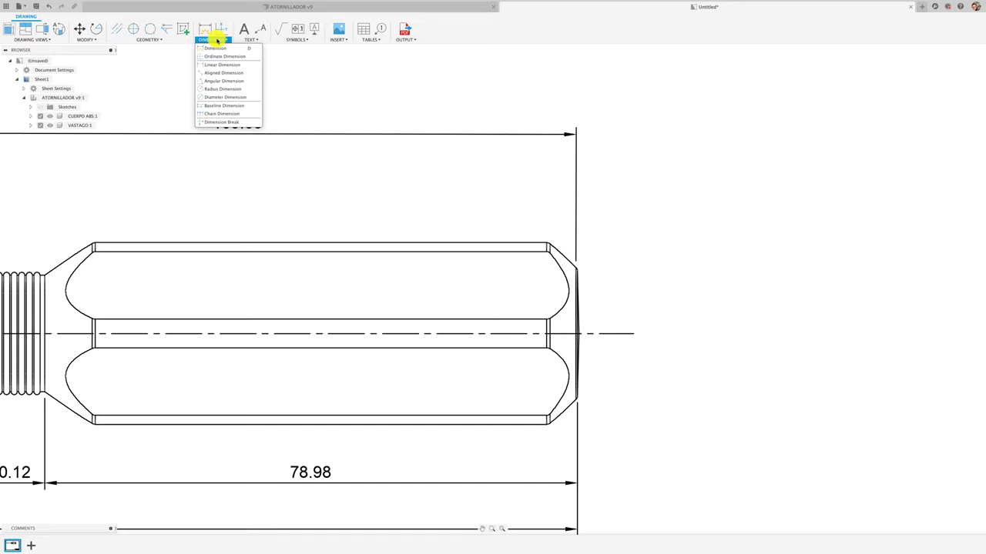
{"action": "left_click", "coordinate": [226, 90]}
{"action": "scroll", "coordinate": [554, 245], "scroll_direction": "up", "scroll_amount": 5}
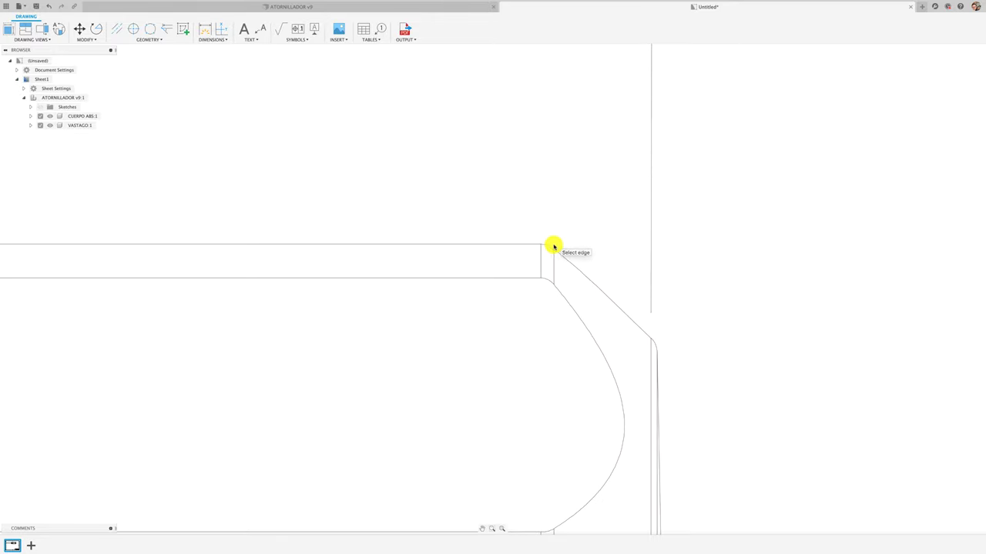
{"action": "scroll", "coordinate": [554, 244], "scroll_direction": "up", "scroll_amount": 2}
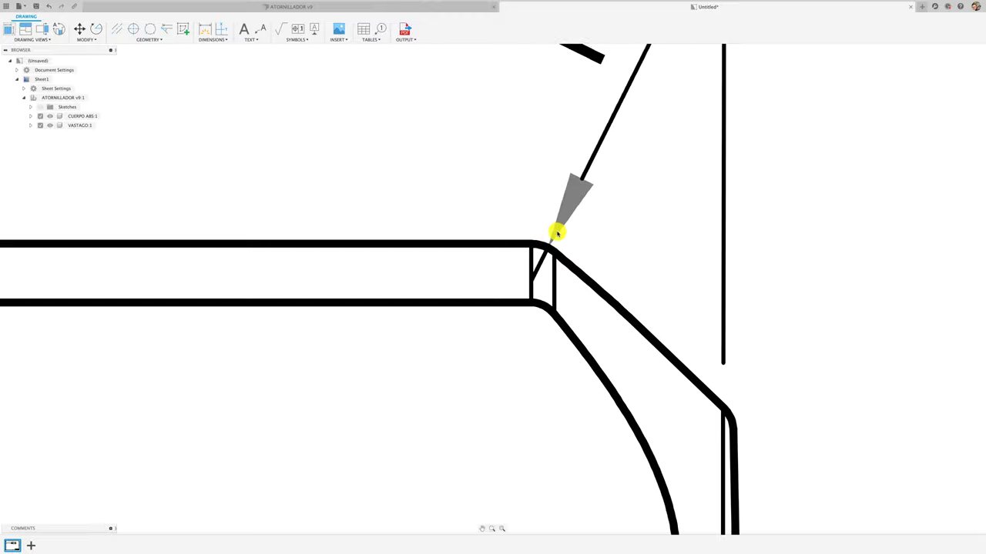
{"action": "left_click", "coordinate": [559, 230]}
{"action": "scroll", "coordinate": [562, 223], "scroll_direction": "down", "scroll_amount": 3}
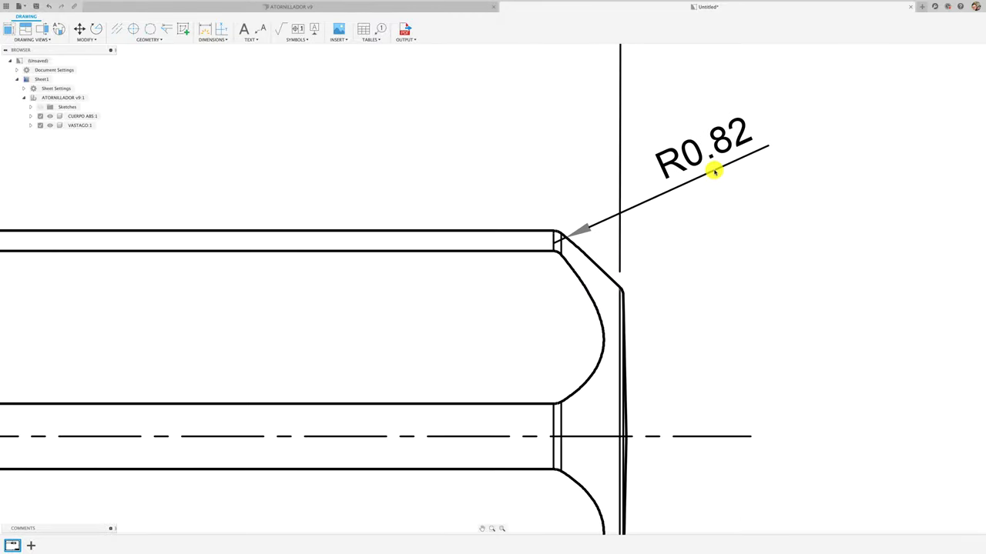
{"action": "left_click", "coordinate": [715, 172]}
{"action": "scroll", "coordinate": [449, 278], "scroll_direction": "down", "scroll_amount": 1}
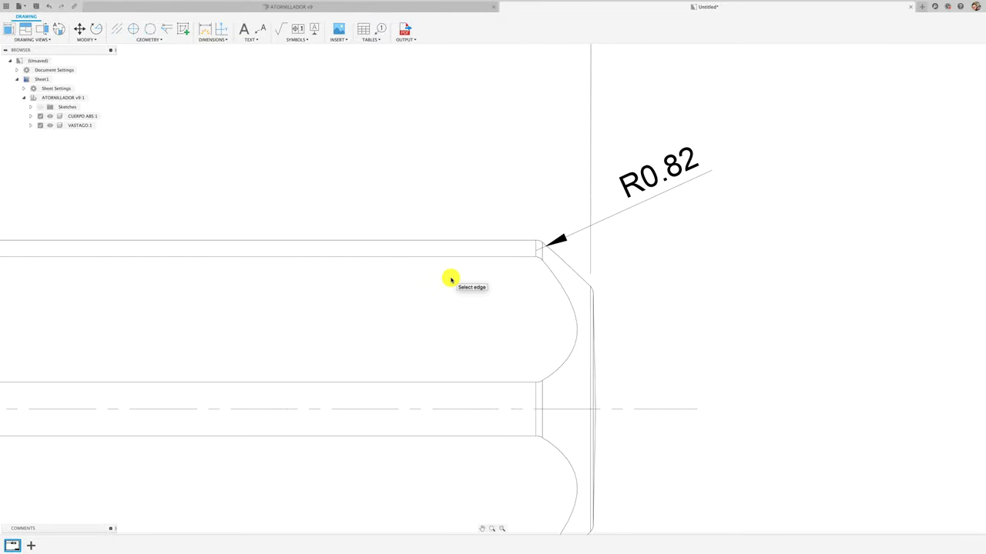
{"action": "scroll", "coordinate": [446, 279], "scroll_direction": "down", "scroll_amount": 3}
{"action": "scroll", "coordinate": [400, 297], "scroll_direction": "down", "scroll_amount": 3}
{"action": "middle_click_drag", "start_coordinate": [401, 297], "coordinate": [572, 295]}
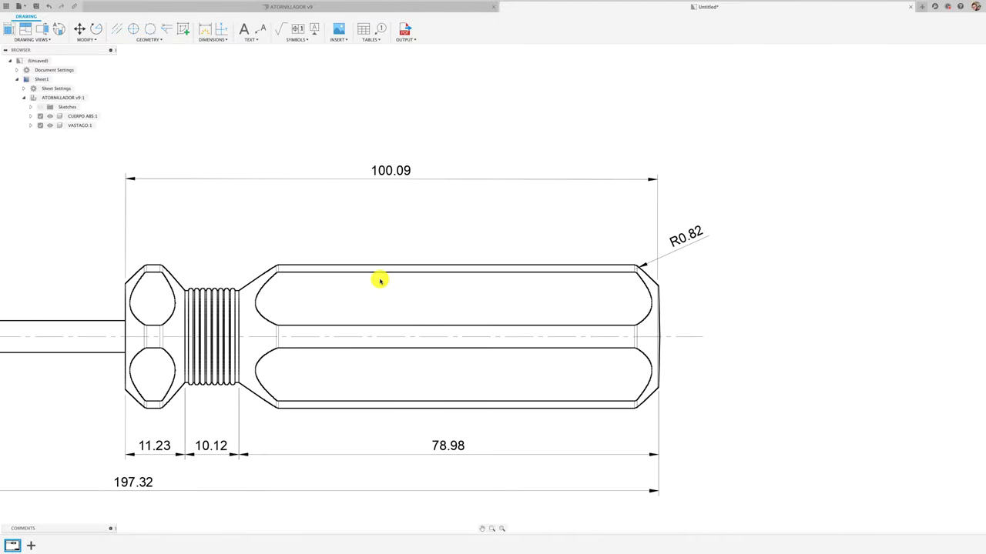
{"action": "scroll", "coordinate": [177, 255], "scroll_direction": "up", "scroll_amount": 2}
{"action": "scroll", "coordinate": [175, 257], "scroll_direction": "up", "scroll_amount": 4}
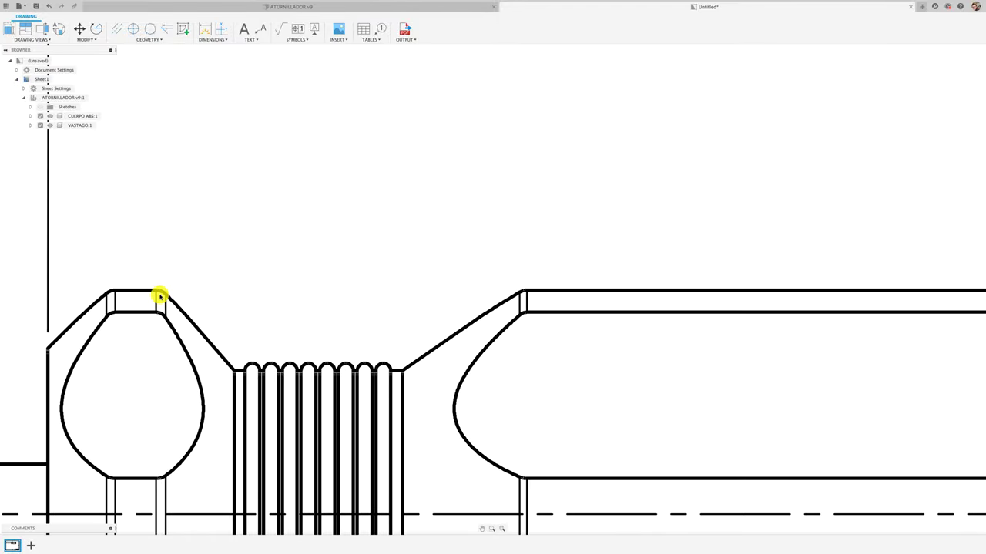
- Try a dimension type from the Dimensions list near the handle's right end
{"action": "left_click", "coordinate": [225, 40]}
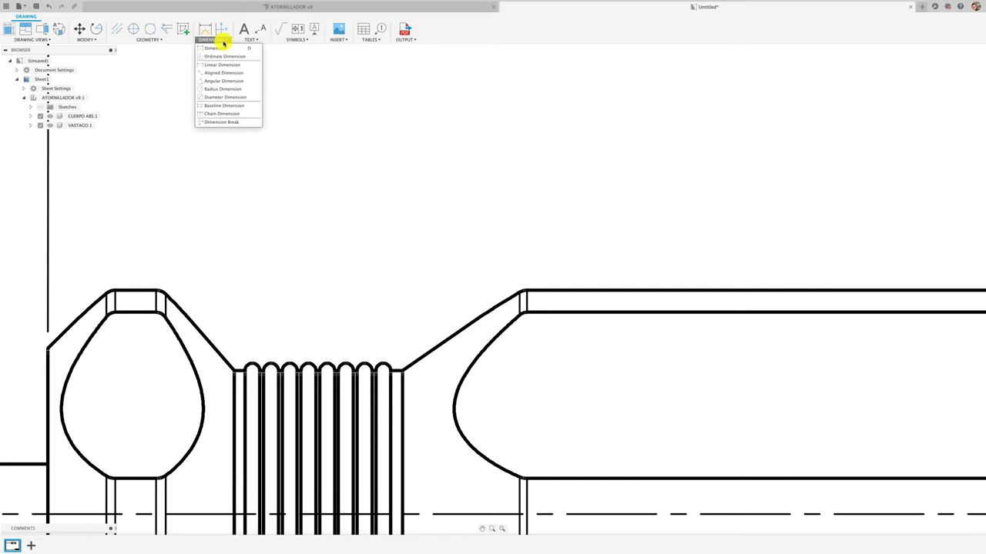
{"action": "left_click", "coordinate": [210, 92]}
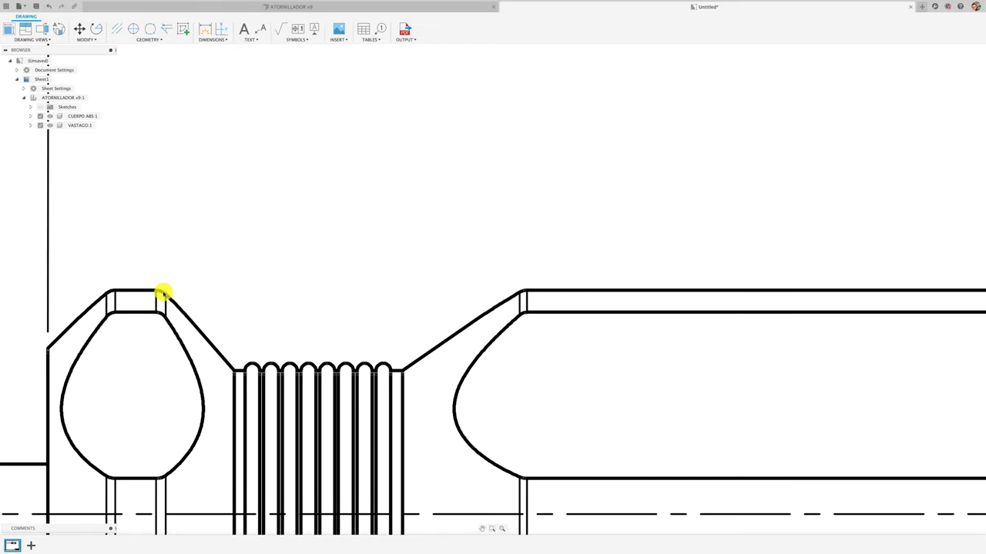
{"action": "scroll", "coordinate": [162, 293], "scroll_direction": "up", "scroll_amount": 2}
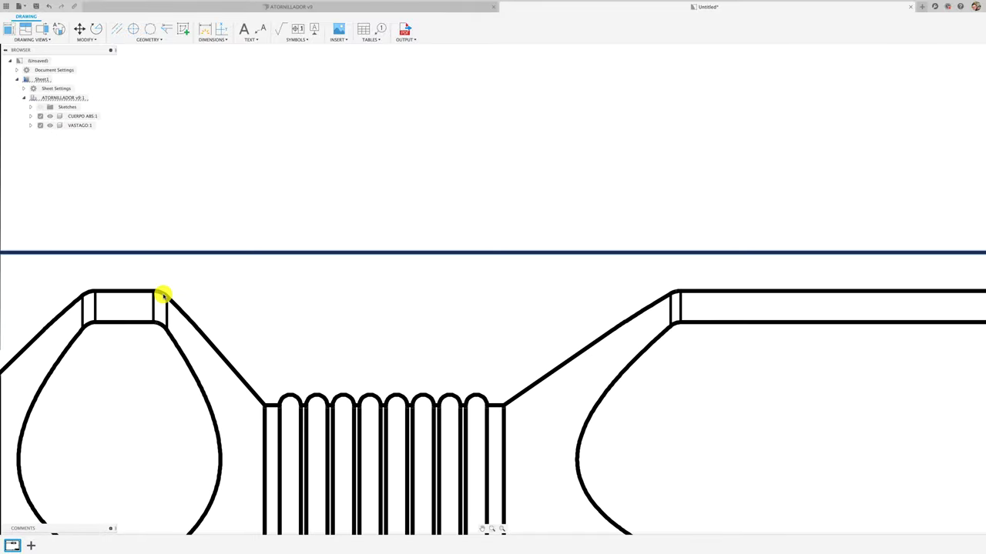
{"action": "scroll", "coordinate": [160, 291], "scroll_direction": "down", "scroll_amount": 5}
{"action": "scroll", "coordinate": [216, 236], "scroll_direction": "down", "scroll_amount": 2}
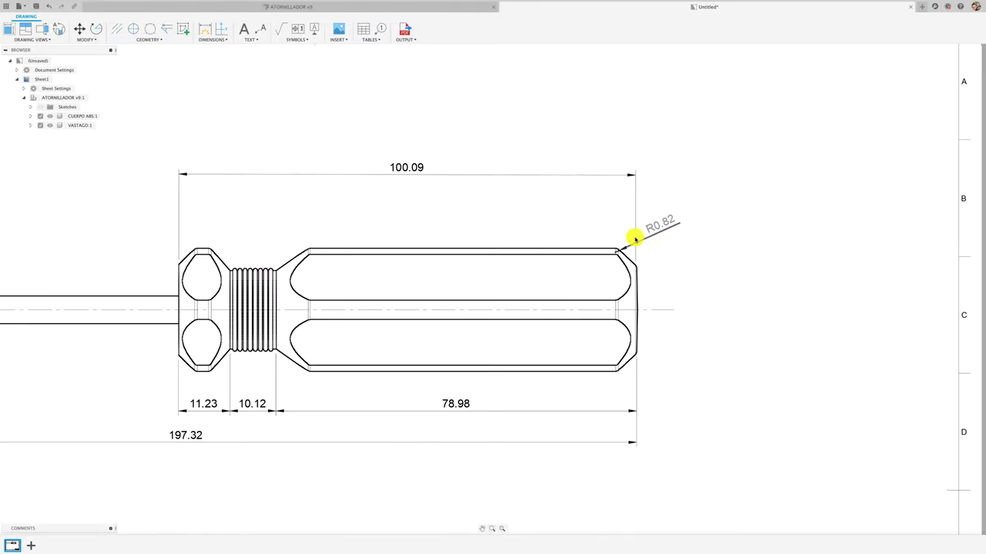
{"action": "left_click", "coordinate": [635, 239]}
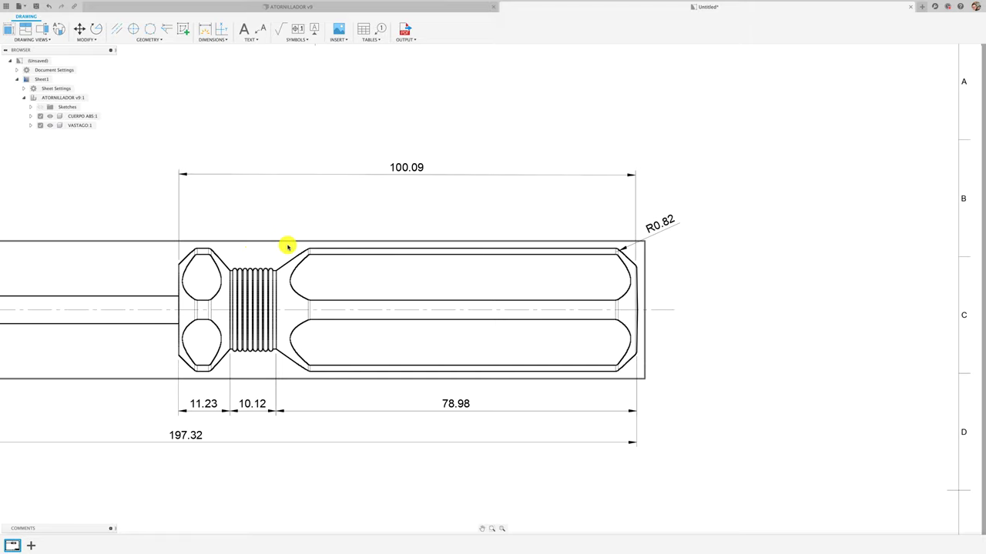
{"action": "scroll", "coordinate": [673, 286], "scroll_direction": "up", "scroll_amount": 4}
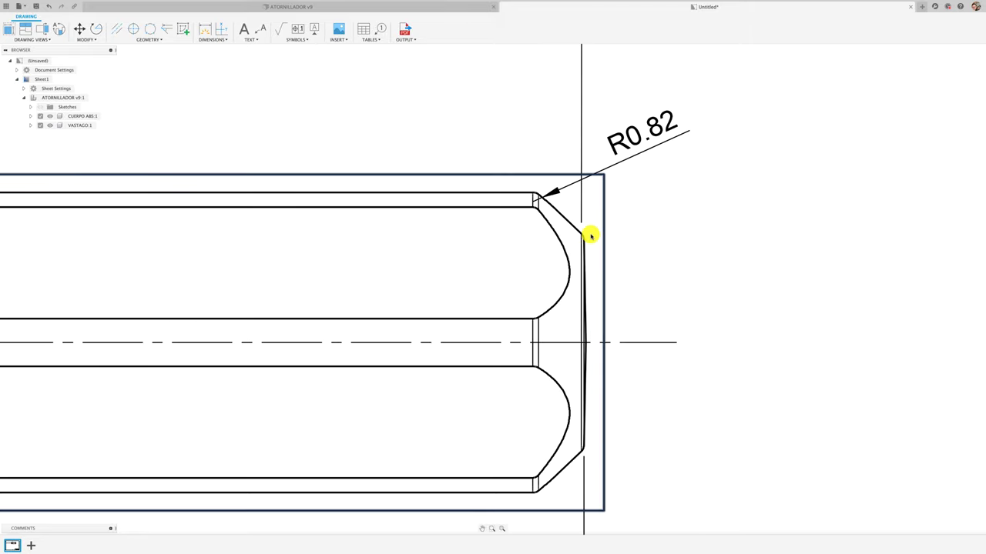
- Dimension the right-end chamfer against the end face with a 134.84° angle
{"action": "left_click", "coordinate": [205, 29]}
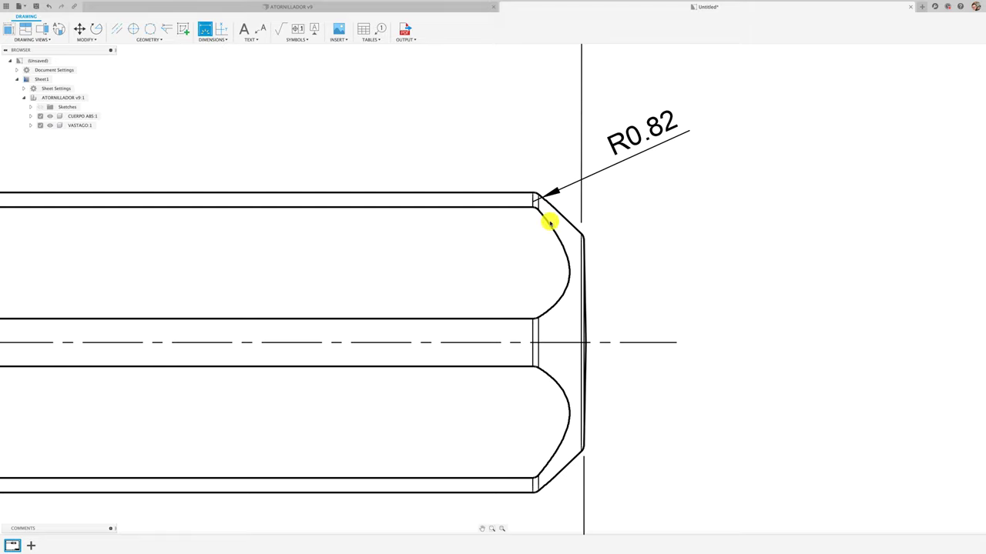
{"action": "left_click", "coordinate": [561, 216]}
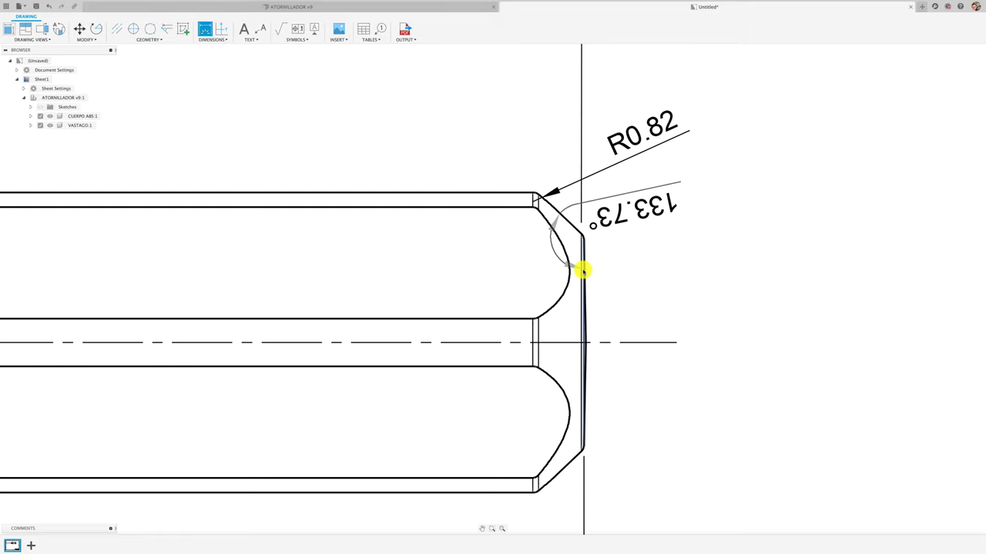
{"action": "left_click", "coordinate": [584, 269]}
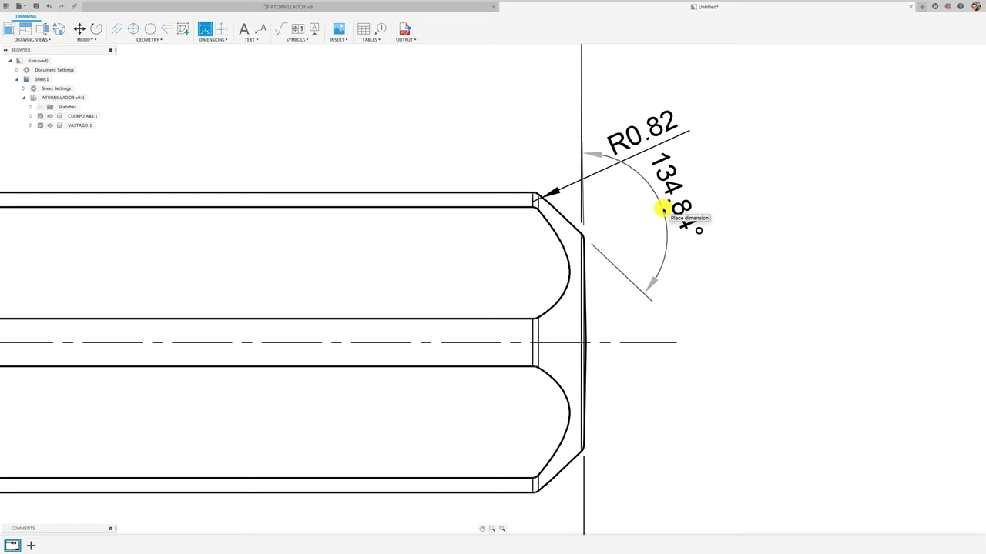
{"action": "left_click", "coordinate": [659, 208]}
{"action": "scroll", "coordinate": [634, 214], "scroll_direction": "down", "scroll_amount": 3}
{"action": "key", "text": "Escape"}
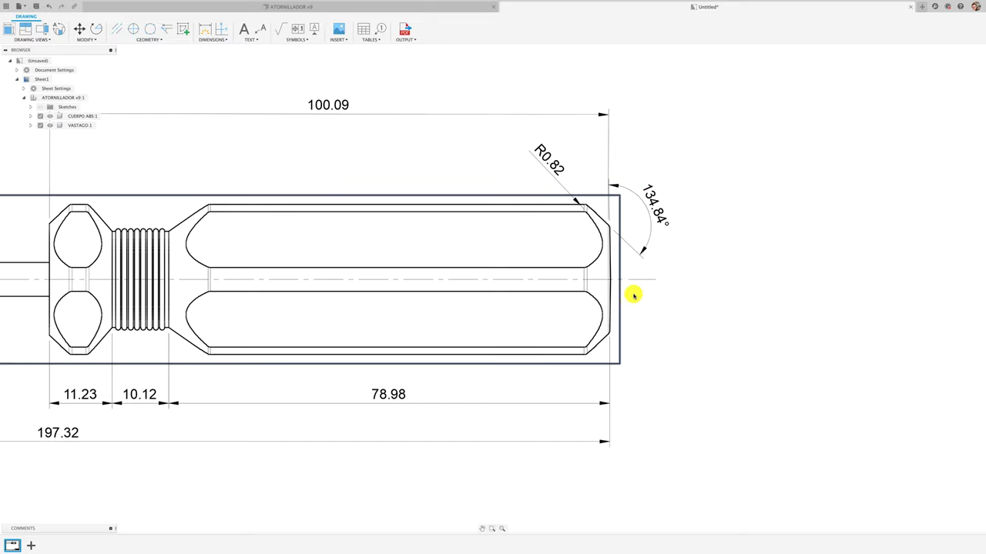
- Place a 145.3° angle dimension above the taper between the collar and grip
{"action": "scroll", "coordinate": [267, 205], "scroll_direction": "up", "scroll_amount": 3}
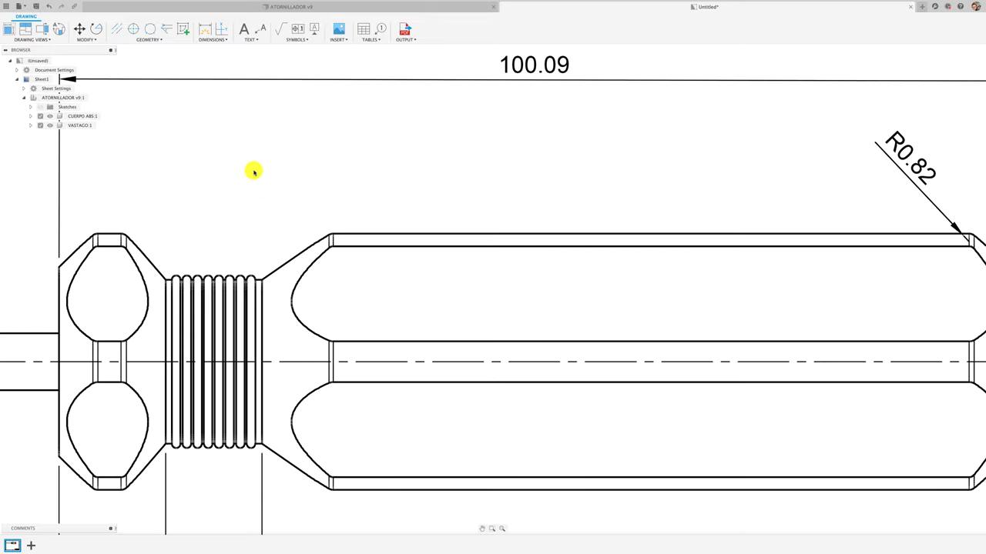
{"action": "left_click", "coordinate": [206, 34]}
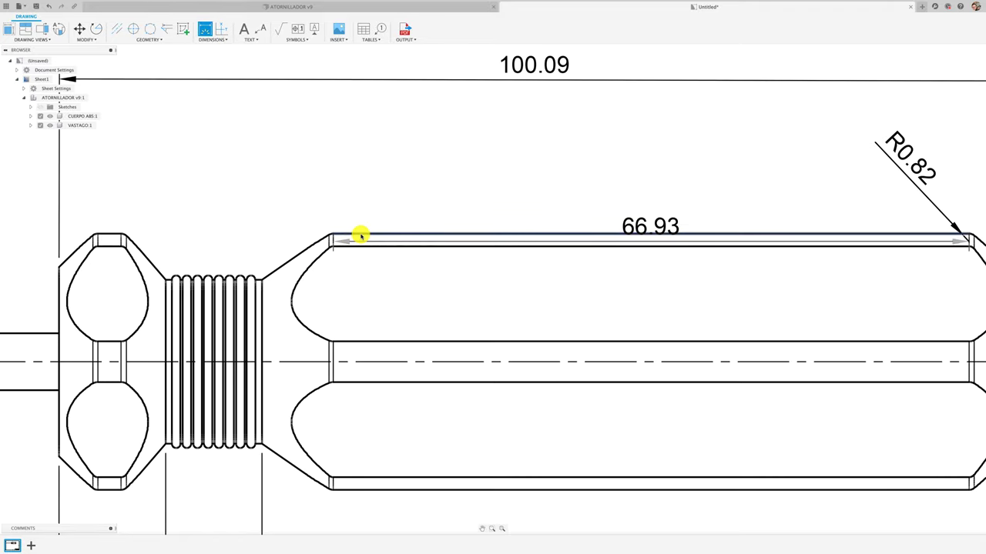
{"action": "scroll", "coordinate": [288, 262], "scroll_direction": "up", "scroll_amount": 4}
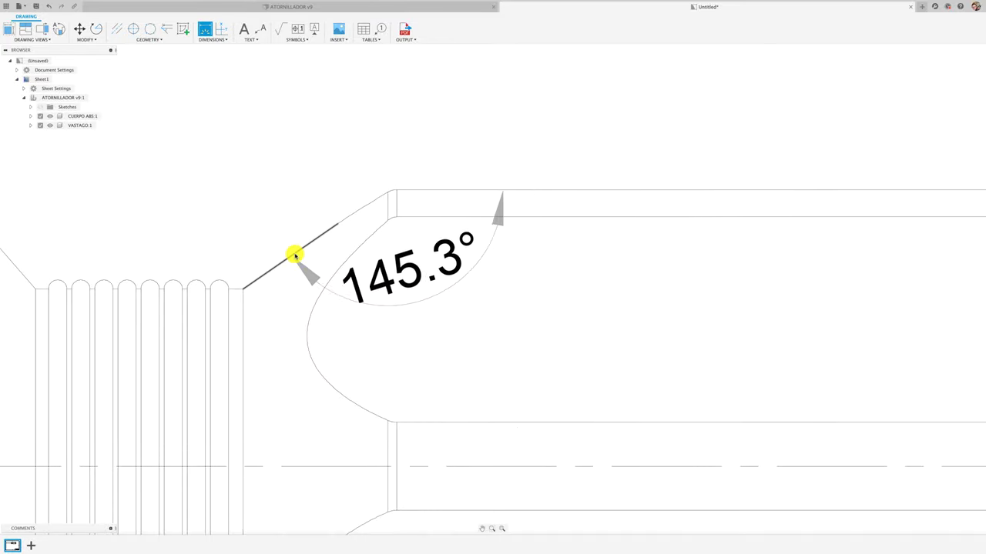
{"action": "scroll", "coordinate": [340, 244], "scroll_direction": "down", "scroll_amount": 4}
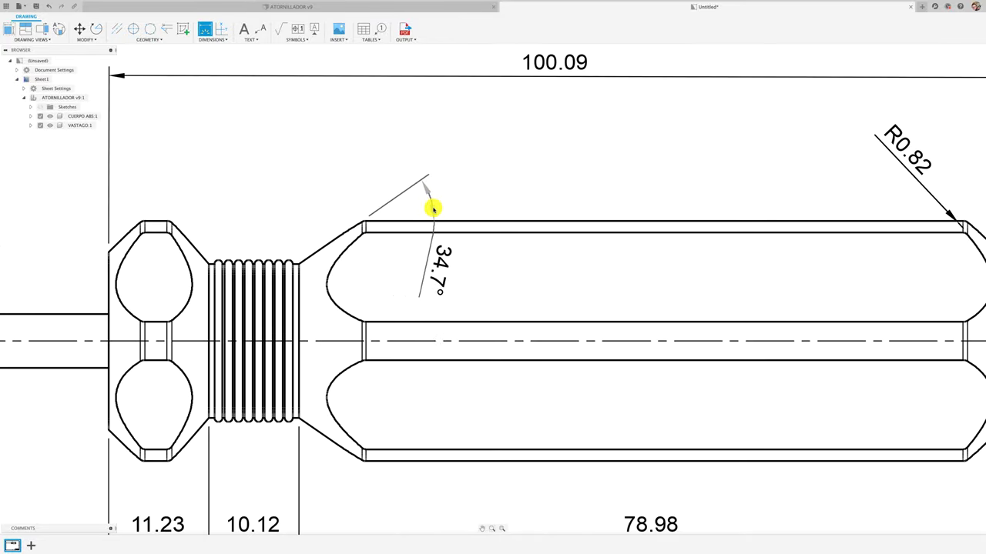
{"action": "left_click", "coordinate": [400, 169]}
{"action": "scroll", "coordinate": [460, 181], "scroll_direction": "down", "scroll_amount": 3}
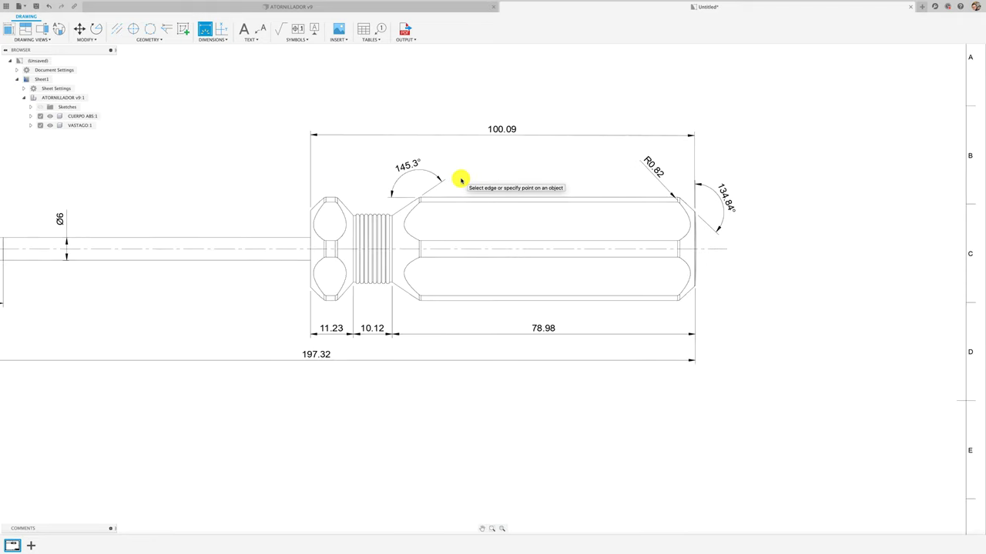
{"action": "scroll", "coordinate": [326, 192], "scroll_direction": "up", "scroll_amount": 1}
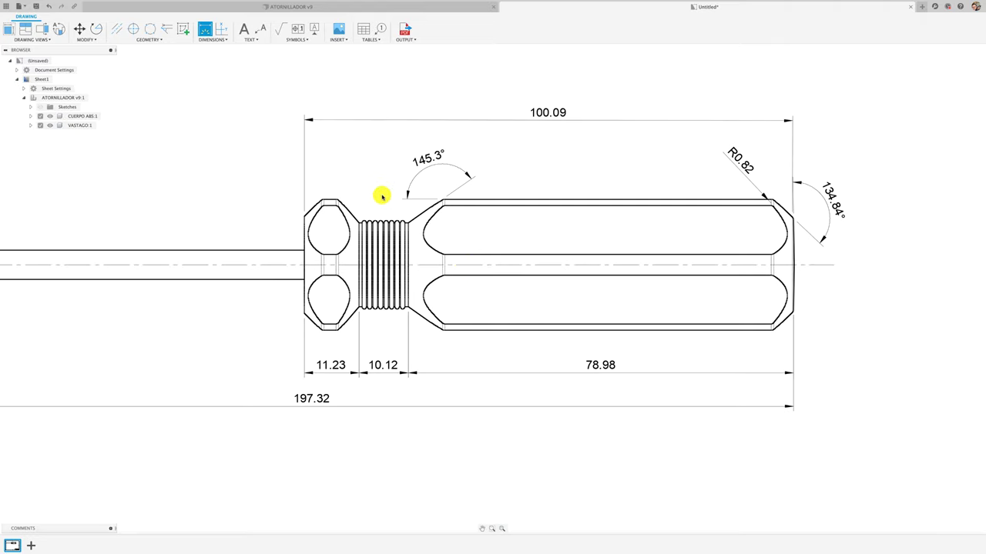
{"action": "scroll", "coordinate": [301, 185], "scroll_direction": "up", "scroll_amount": 3}
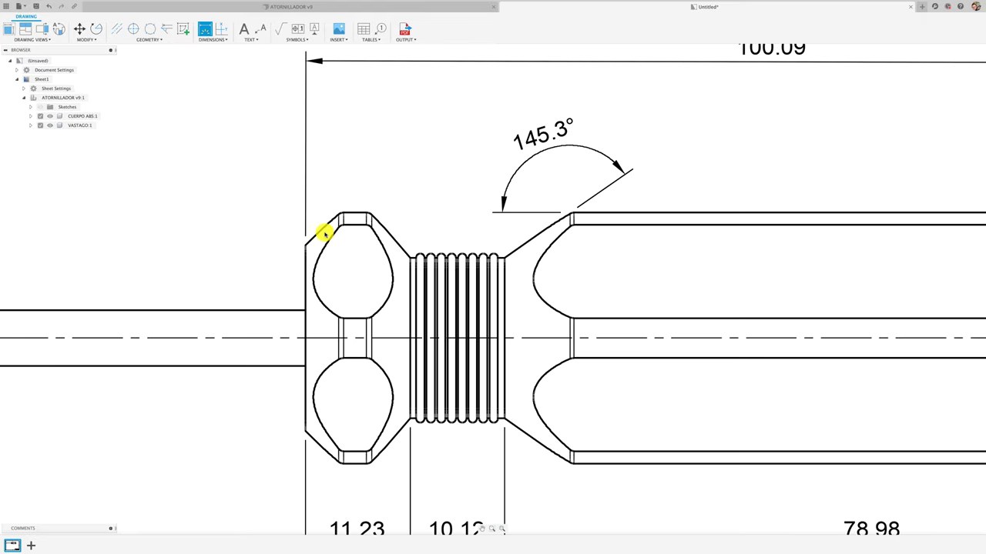
- Dimension the collar's left chamfer with a 134.32° angle
{"action": "scroll", "coordinate": [316, 244], "scroll_direction": "up", "scroll_amount": 2}
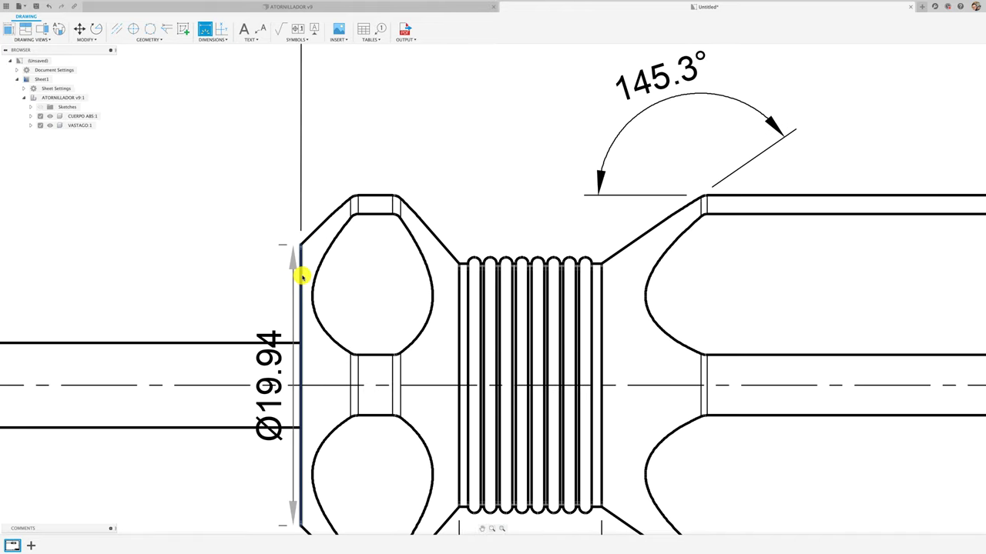
{"action": "left_click", "coordinate": [312, 228]}
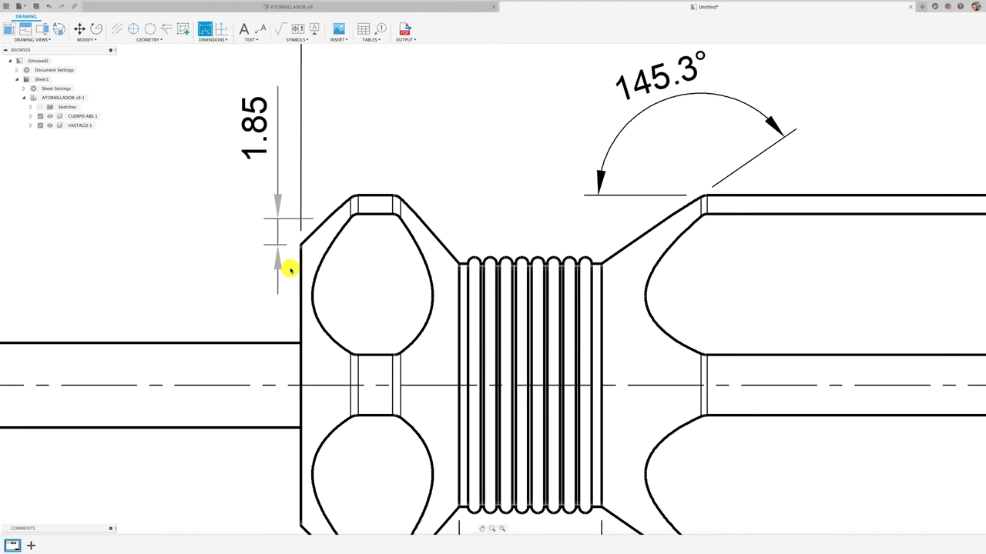
{"action": "left_click", "coordinate": [300, 261]}
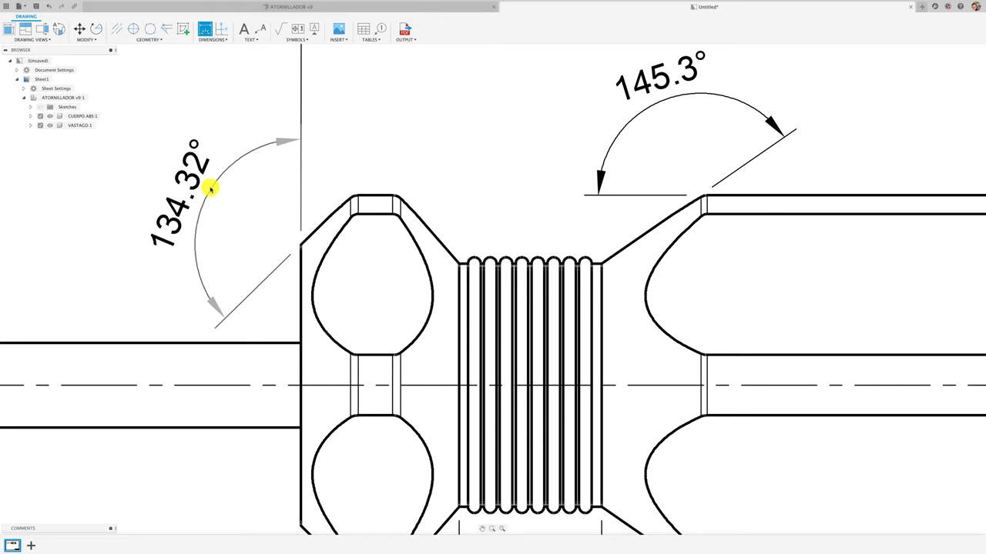
{"action": "left_click", "coordinate": [236, 189]}
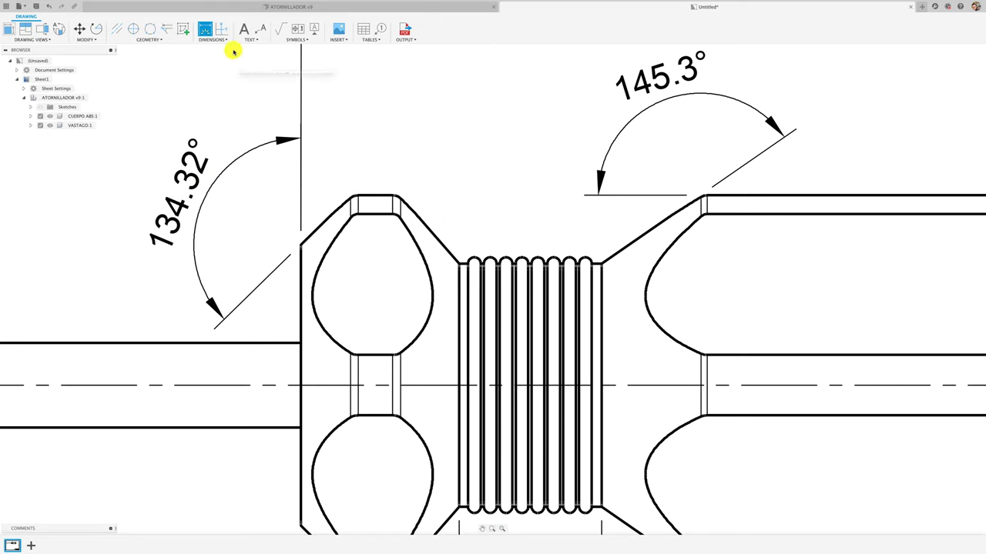
- Add a 3.54 dimension above the head and move its value left of the extension lines
{"action": "left_click", "coordinate": [203, 30]}
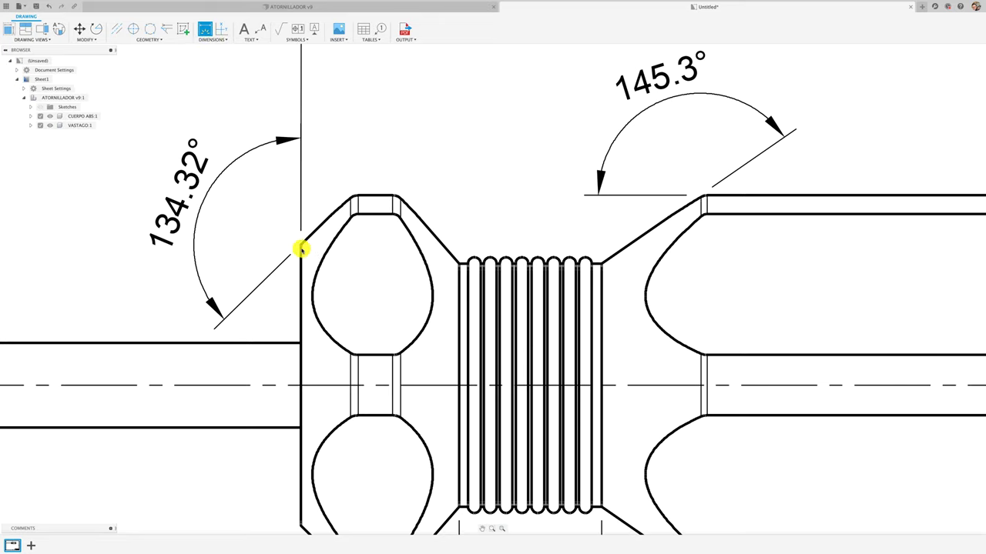
{"action": "left_click", "coordinate": [300, 244]}
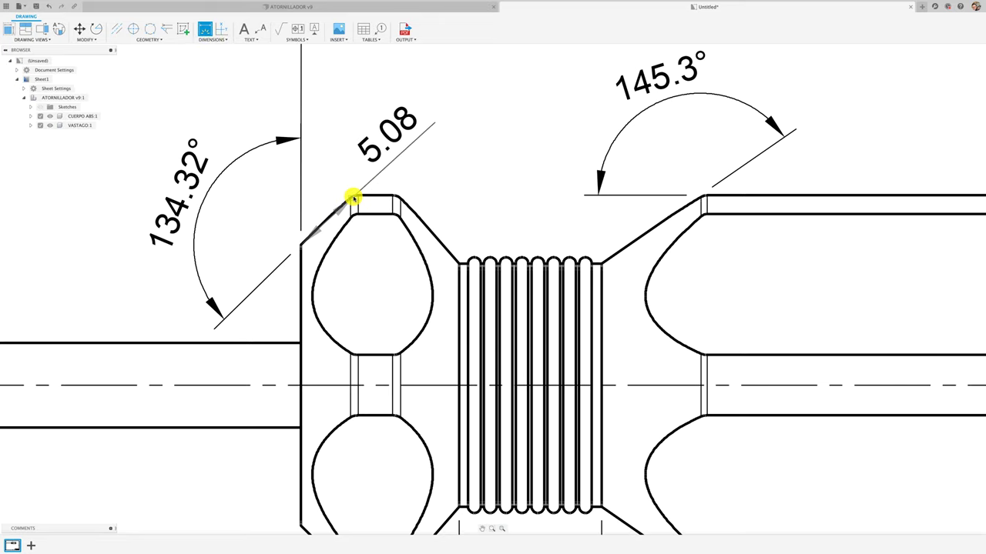
{"action": "left_click", "coordinate": [351, 194]}
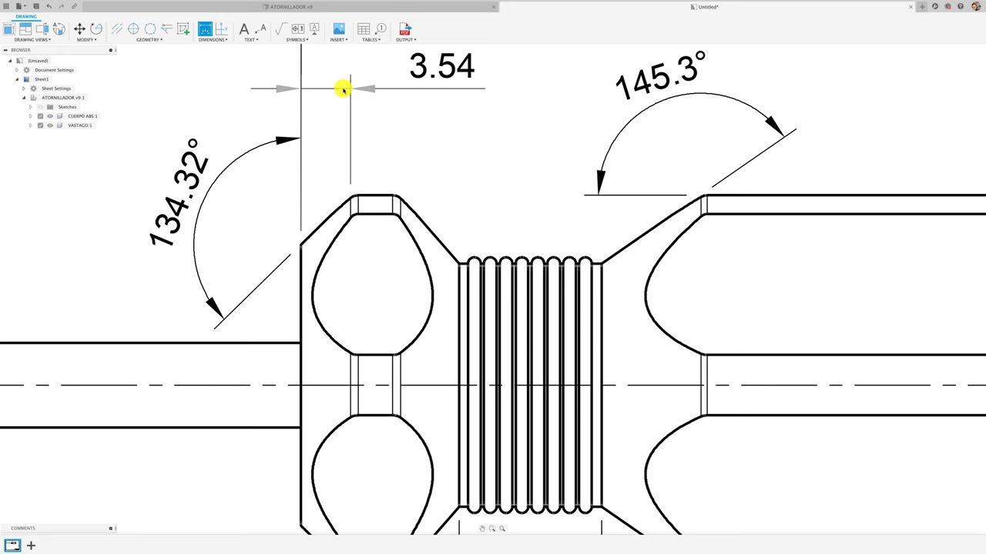
{"action": "left_click", "coordinate": [345, 89]}
{"action": "middle_click_drag", "start_coordinate": [379, 132], "coordinate": [415, 188]}
{"action": "key", "text": "Escape"}
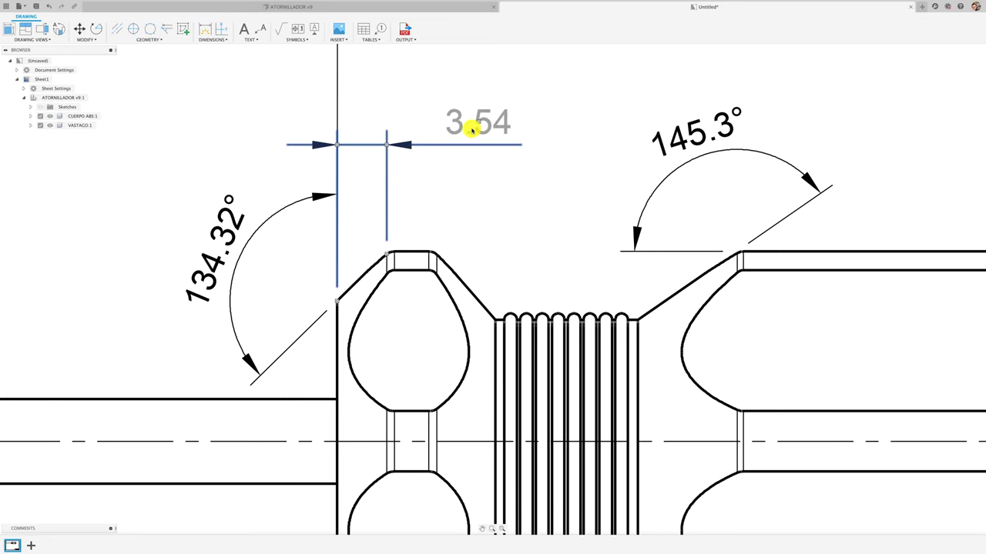
{"action": "left_click_drag", "start_coordinate": [479, 122], "coordinate": [269, 126]}
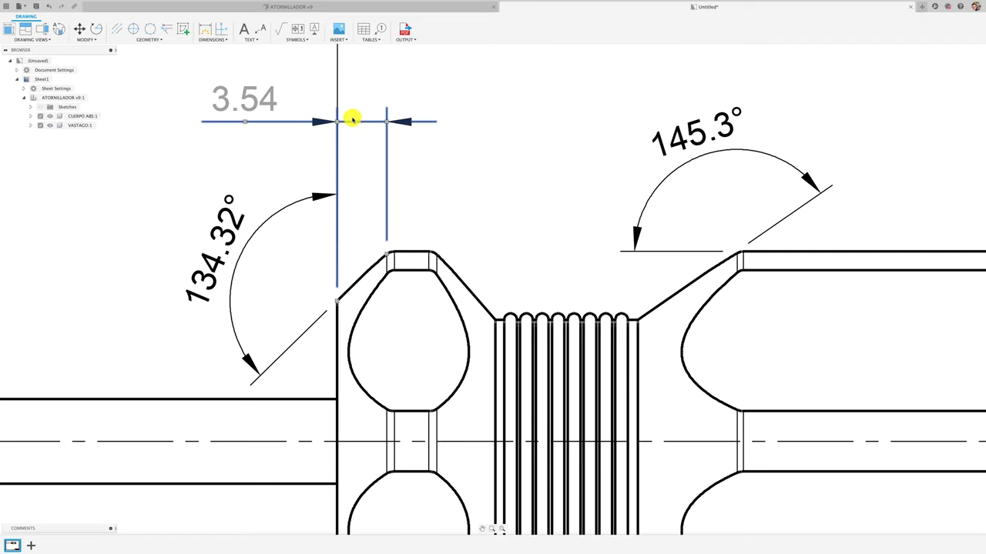
- Choose Chain Dimension from the Dimensions list
{"action": "left_click", "coordinate": [218, 46]}
{"action": "left_click", "coordinate": [213, 103]}
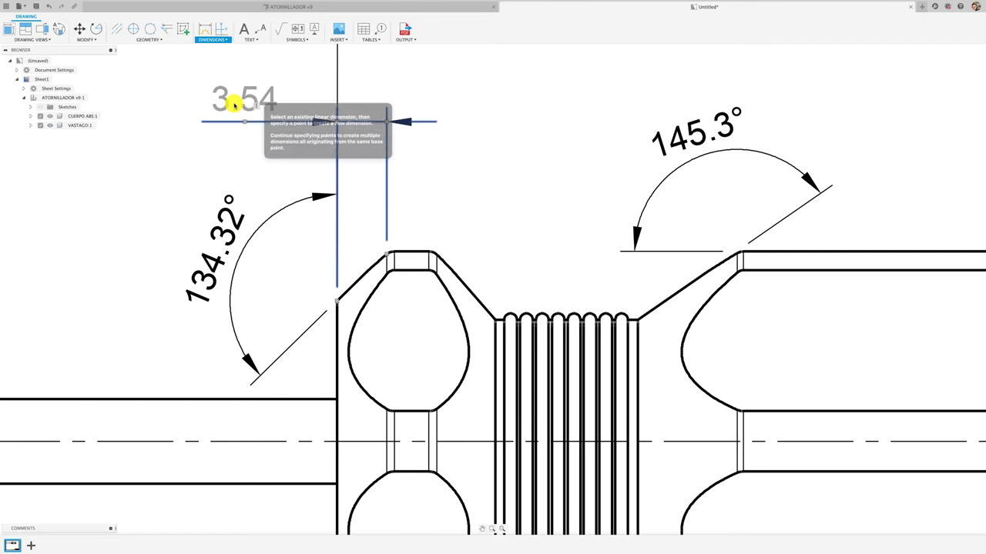
{"action": "left_click", "coordinate": [224, 42]}
{"action": "left_click", "coordinate": [226, 118]}
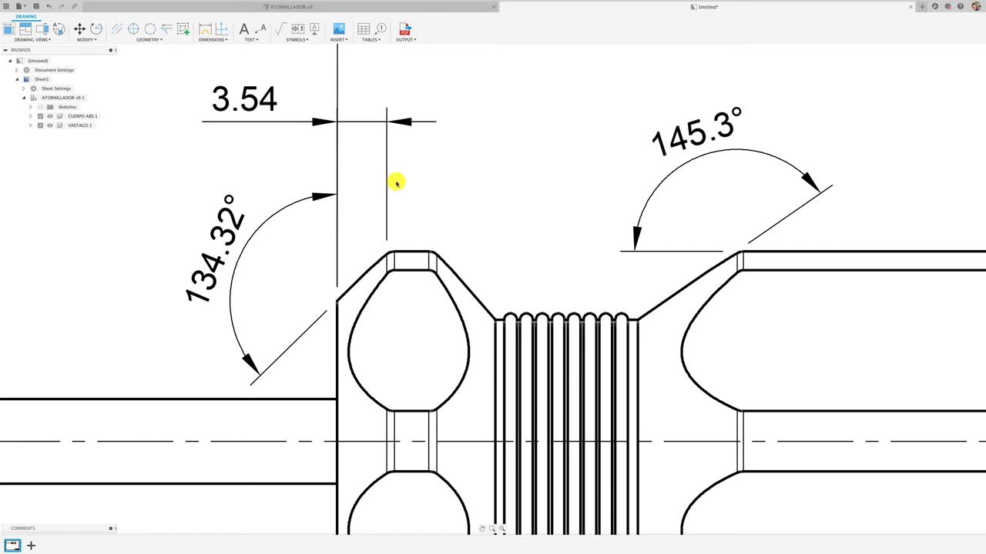
- Chain 2.98 and 4.71 dimensions from the 3.54 one to the lobe and bellows corners
{"action": "scroll", "coordinate": [426, 254], "scroll_direction": "up", "scroll_amount": 2}
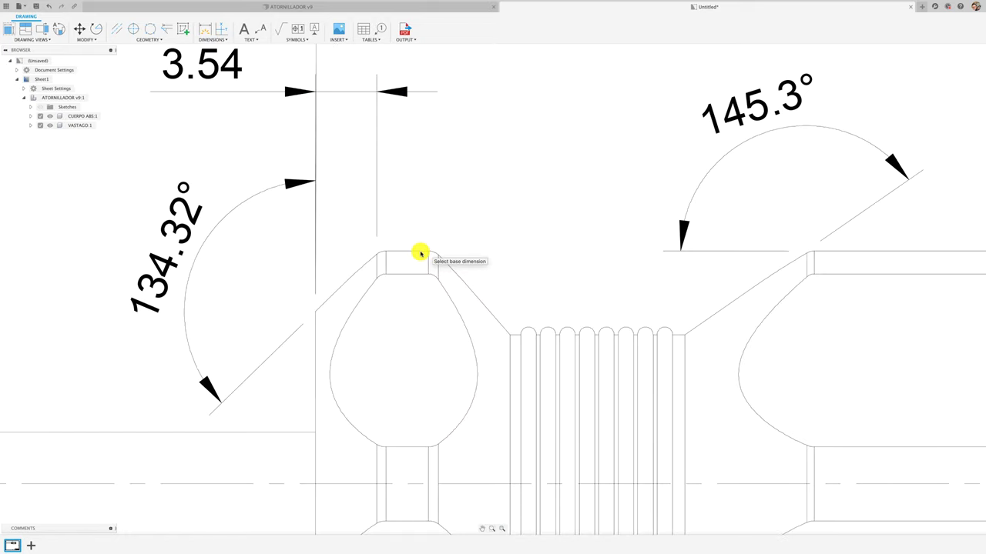
{"action": "left_click", "coordinate": [373, 201]}
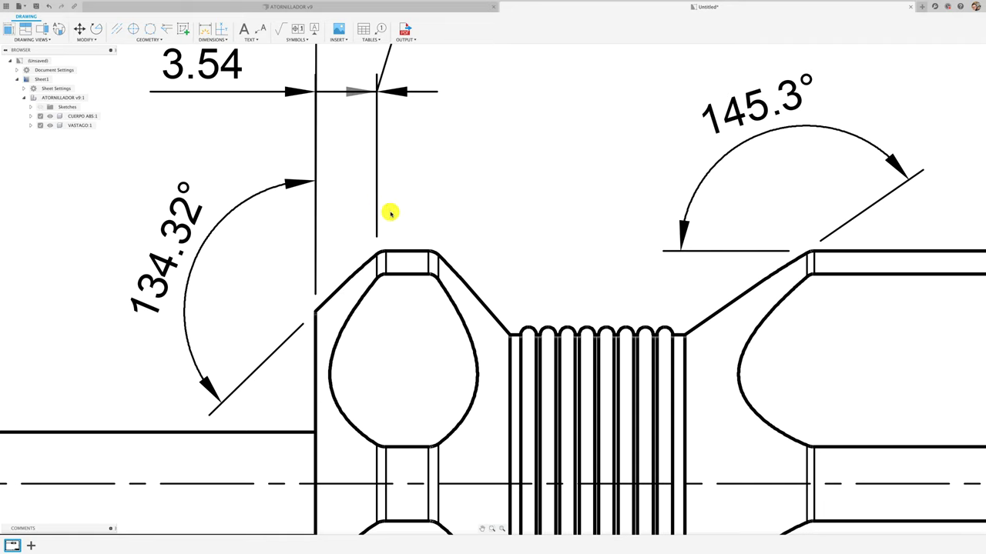
{"action": "left_click", "coordinate": [430, 252]}
{"action": "left_click", "coordinate": [511, 335]}
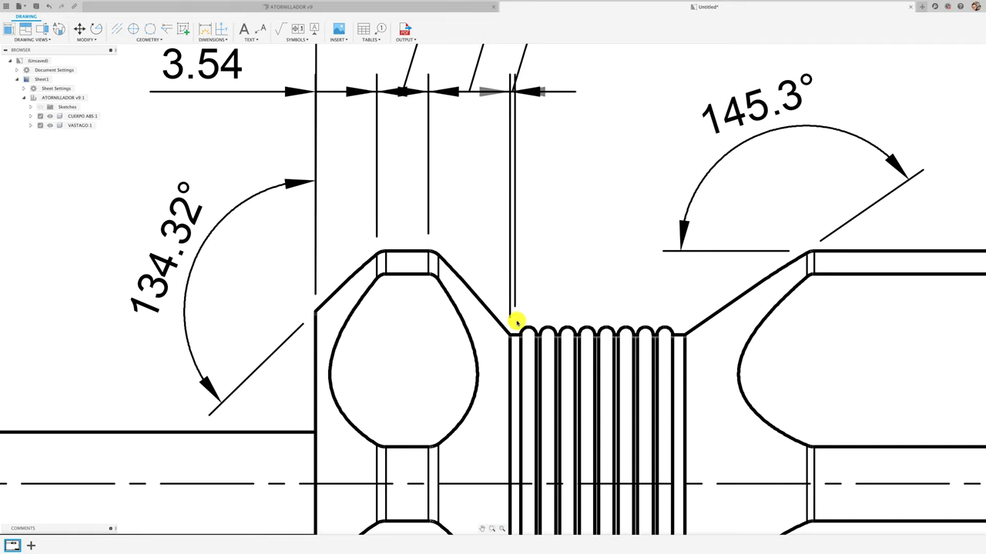
{"action": "right_click", "coordinate": [566, 265]}
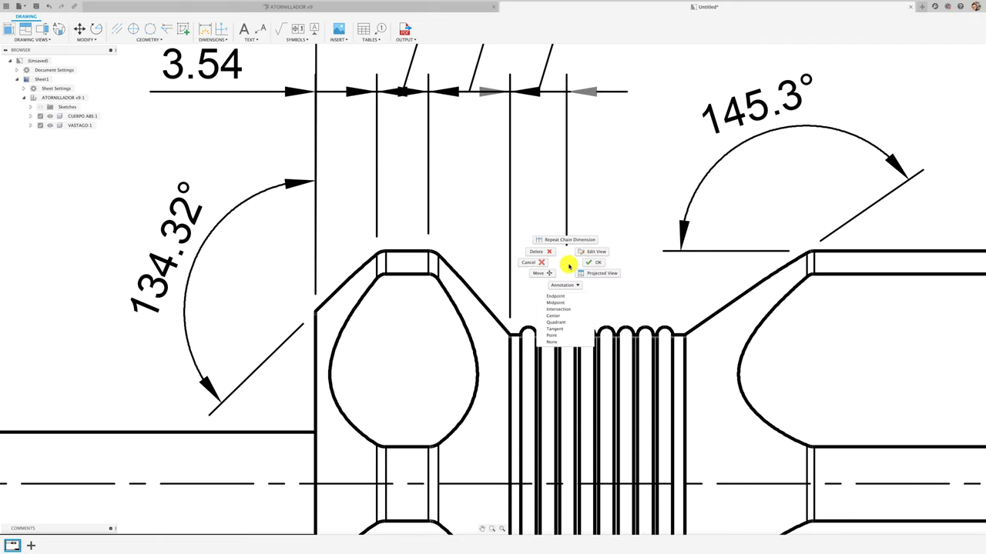
{"action": "left_click", "coordinate": [601, 262]}
{"action": "scroll", "coordinate": [563, 255], "scroll_direction": "down", "scroll_amount": 3}
{"action": "scroll", "coordinate": [563, 176], "scroll_direction": "up", "scroll_amount": 2}
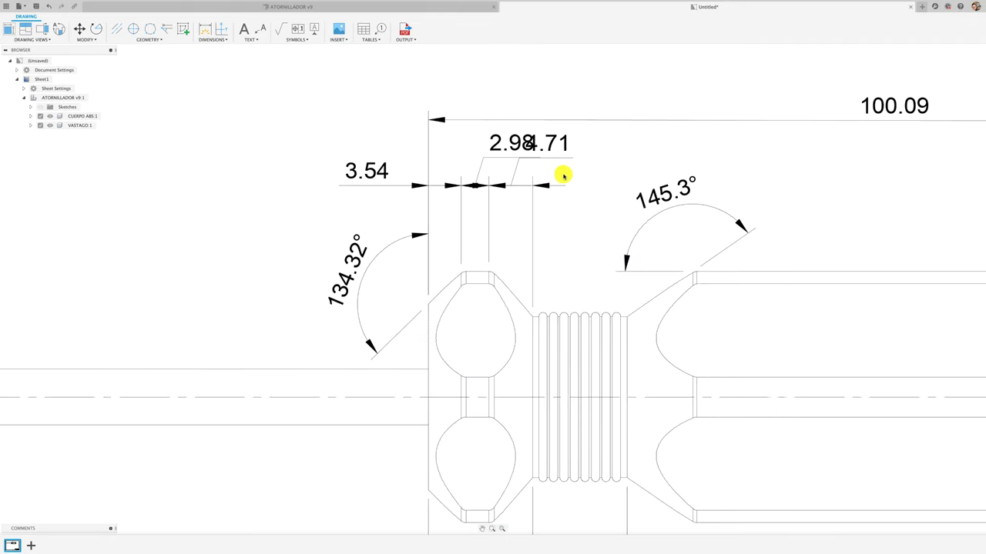
{"action": "scroll", "coordinate": [575, 195], "scroll_direction": "up", "scroll_amount": 1}
{"action": "scroll", "coordinate": [574, 195], "scroll_direction": "down", "scroll_amount": 1}
{"action": "scroll", "coordinate": [561, 235], "scroll_direction": "up", "scroll_amount": 3}
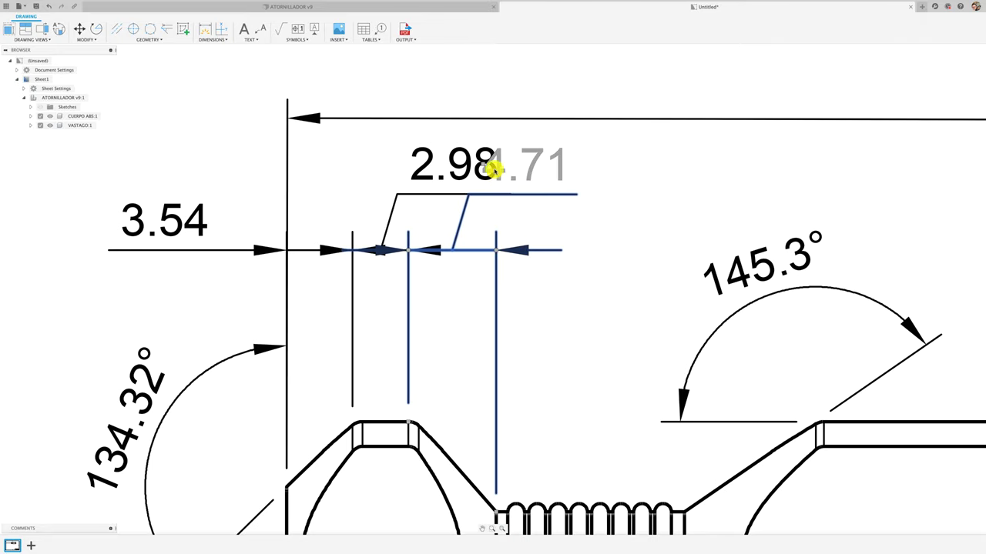
- Delete the 4.71 dimension, restore it with undo, and zoom out
{"action": "left_click", "coordinate": [484, 164]}
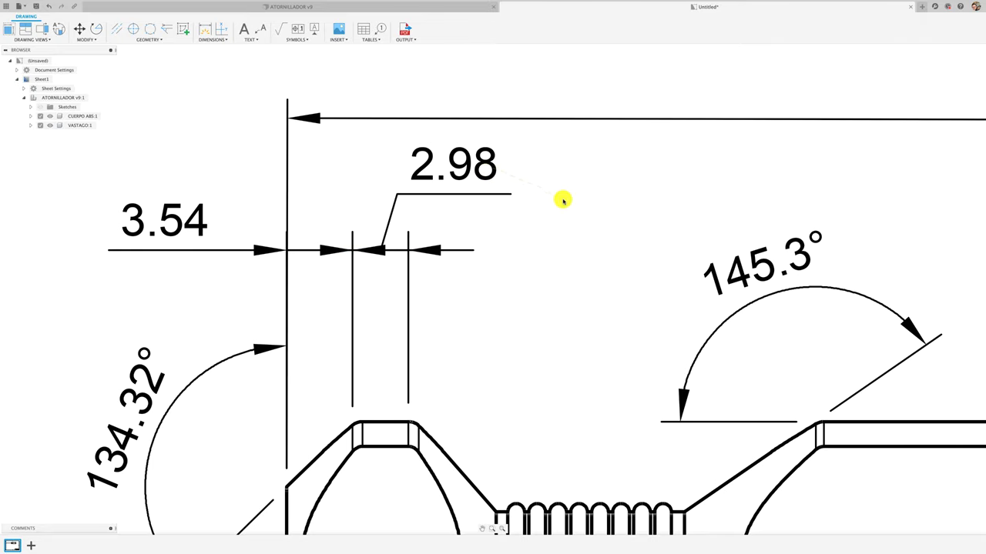
{"action": "key", "text": "Delete"}
{"action": "key", "text": "ctrl+z"}
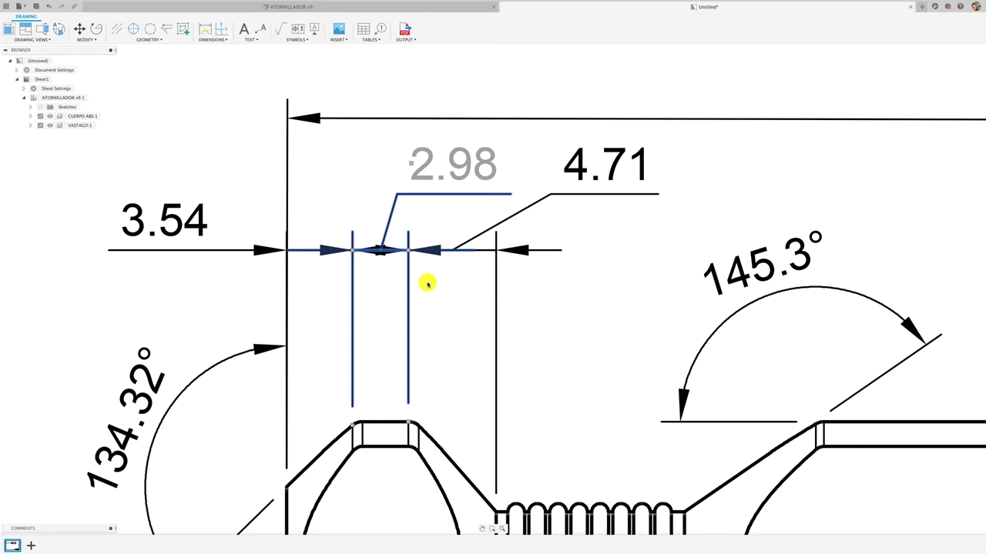
{"action": "scroll", "coordinate": [427, 284], "scroll_direction": "down", "scroll_amount": 2}
{"action": "scroll", "coordinate": [425, 279], "scroll_direction": "down", "scroll_amount": 2}
{"action": "scroll", "coordinate": [447, 282], "scroll_direction": "down", "scroll_amount": 2}
{"action": "scroll", "coordinate": [473, 301], "scroll_direction": "down", "scroll_amount": 2}
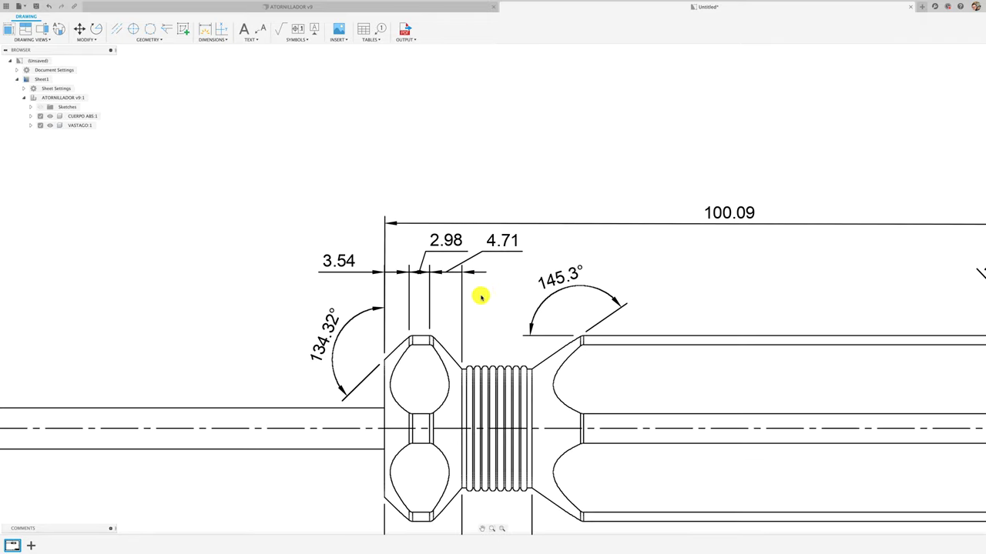
{"action": "scroll", "coordinate": [462, 270], "scroll_direction": "down", "scroll_amount": 2}
{"action": "scroll", "coordinate": [431, 227], "scroll_direction": "down", "scroll_amount": 2}
{"action": "scroll", "coordinate": [425, 227], "scroll_direction": "down", "scroll_amount": 2}
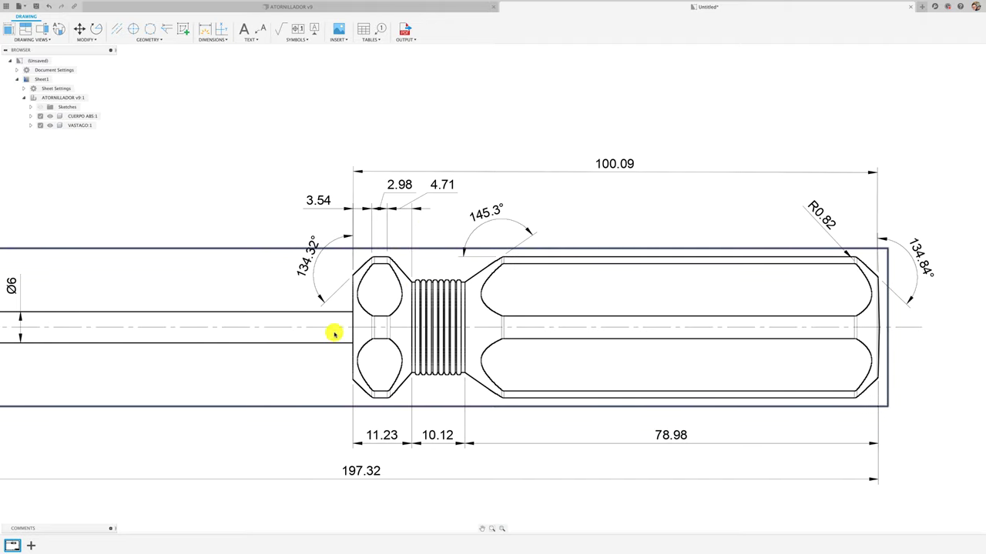
- Dimension the head's left edge, placing a 19.94 dimension left of the head
{"action": "scroll", "coordinate": [308, 358], "scroll_direction": "up", "scroll_amount": 1}
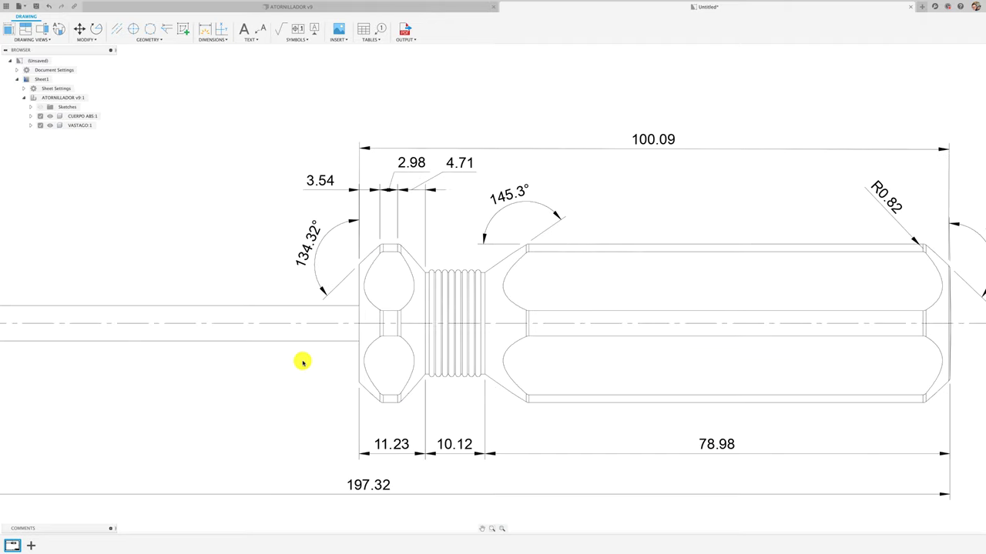
{"action": "left_click", "coordinate": [197, 30]}
{"action": "scroll", "coordinate": [358, 266], "scroll_direction": "up", "scroll_amount": 2}
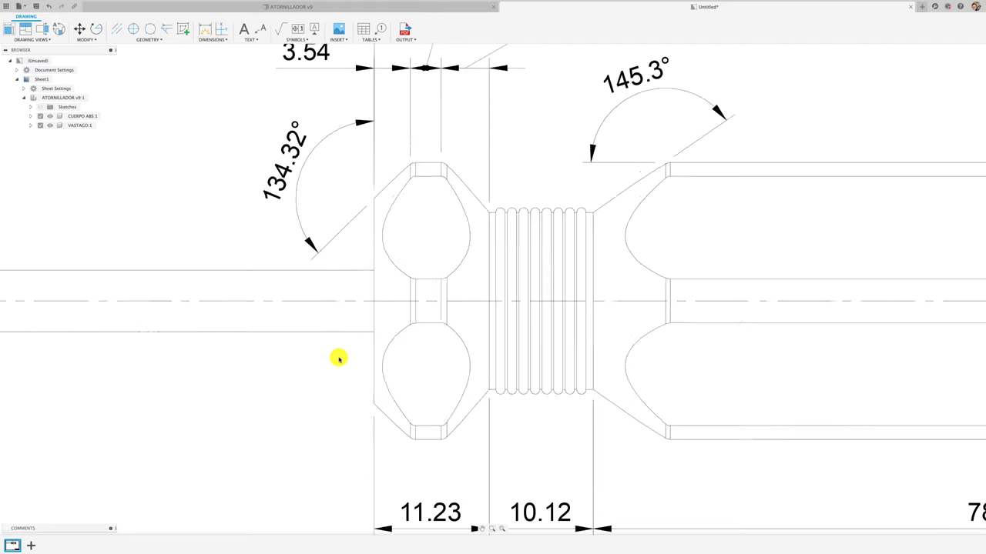
{"action": "scroll", "coordinate": [337, 358], "scroll_direction": "up", "scroll_amount": 2}
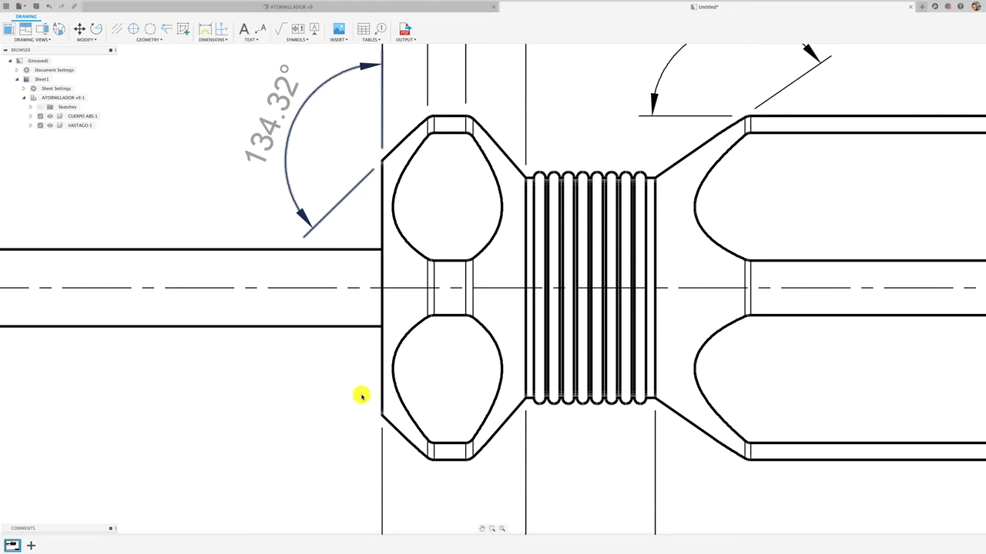
{"action": "middle_click_drag", "start_coordinate": [368, 418], "coordinate": [369, 380]}
{"action": "scroll", "coordinate": [379, 181], "scroll_direction": "up", "scroll_amount": 1}
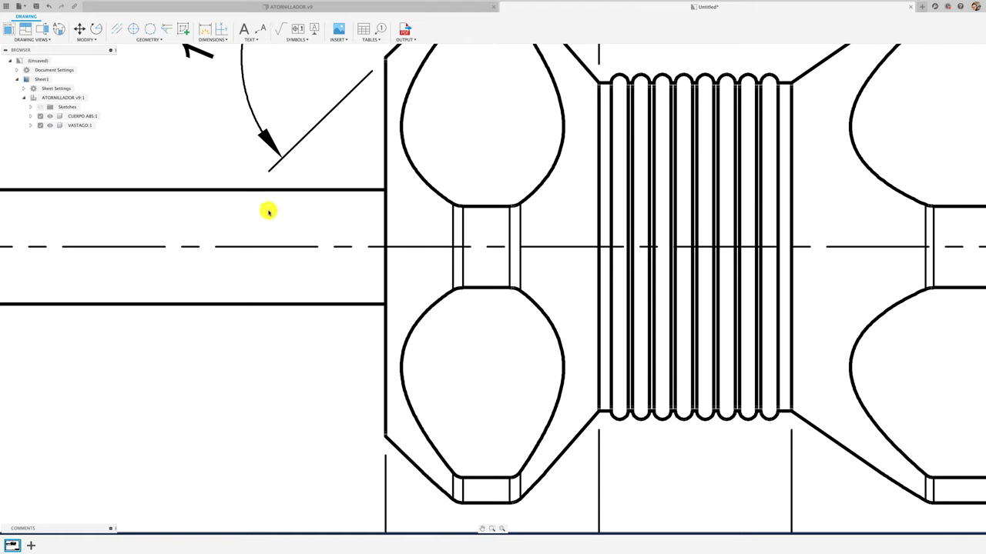
{"action": "left_click", "coordinate": [208, 33]}
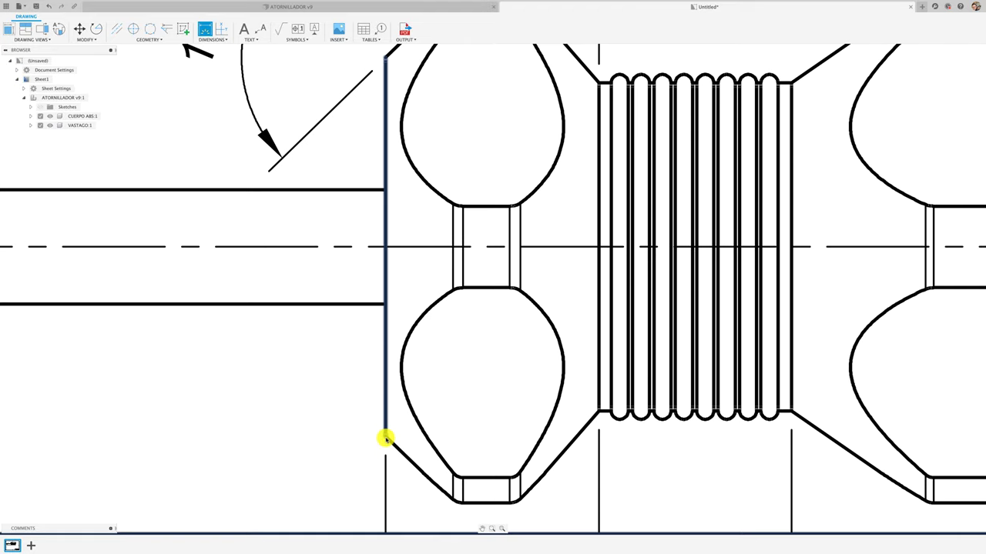
{"action": "left_click", "coordinate": [384, 437]}
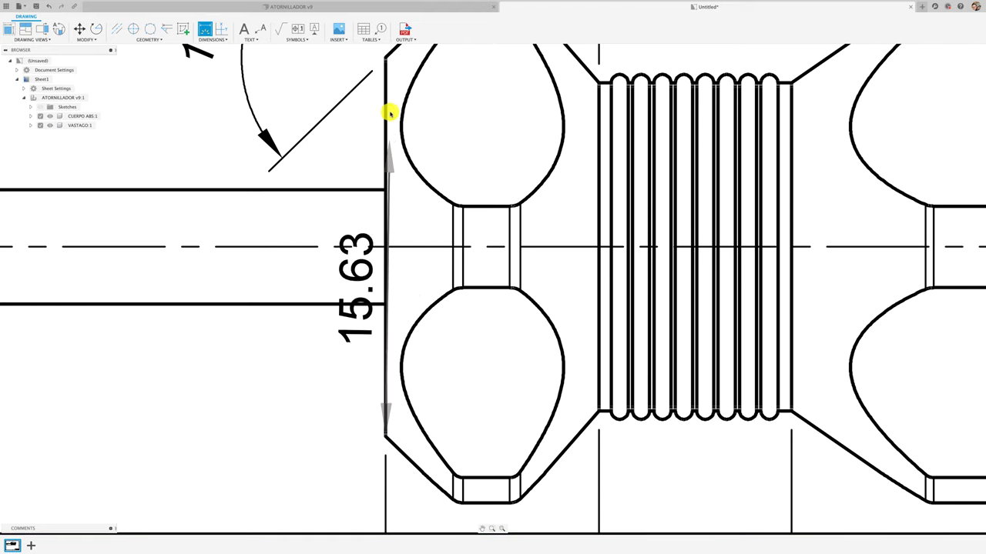
{"action": "left_click", "coordinate": [385, 56]}
{"action": "scroll", "coordinate": [257, 332], "scroll_direction": "down", "scroll_amount": 3}
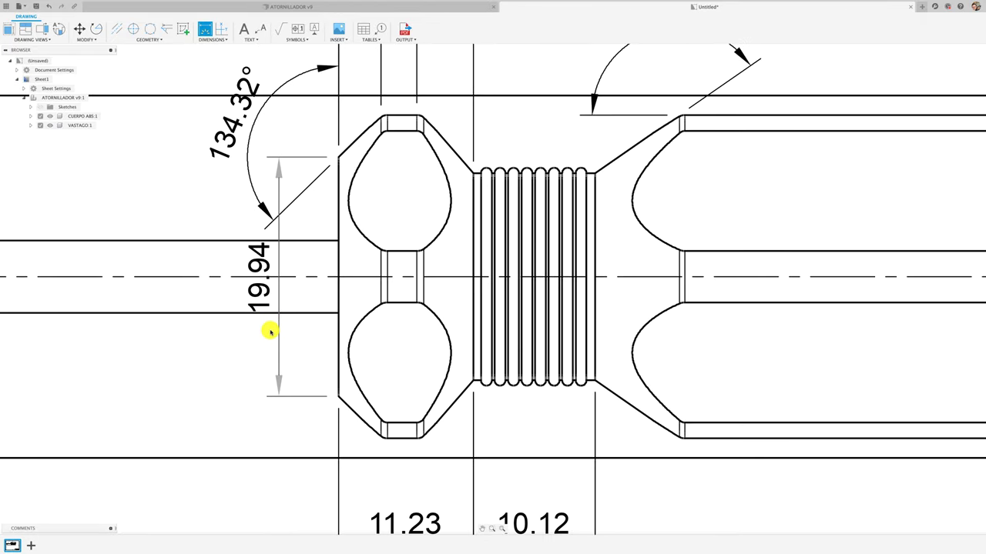
{"action": "scroll", "coordinate": [270, 332], "scroll_direction": "down", "scroll_amount": 1}
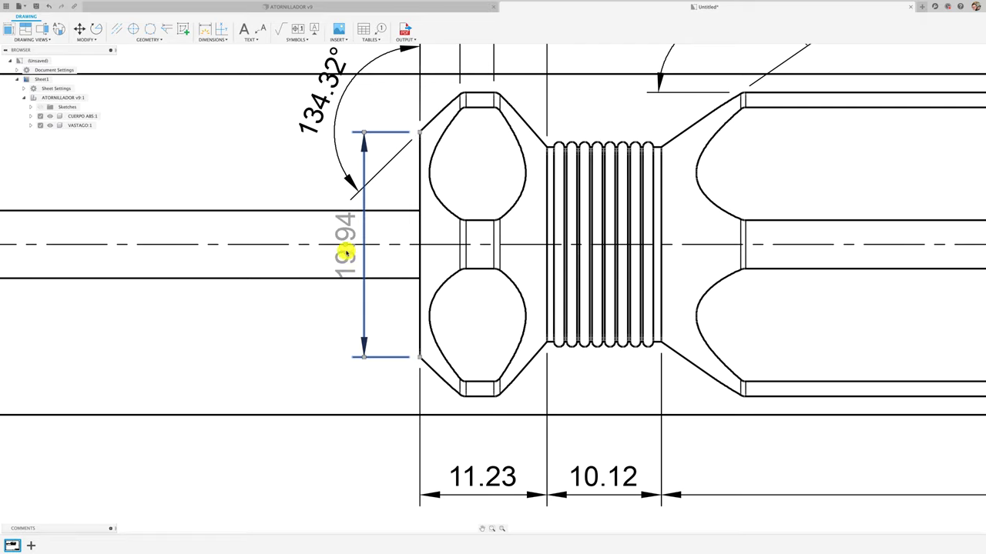
{"action": "key", "text": "Escape"}
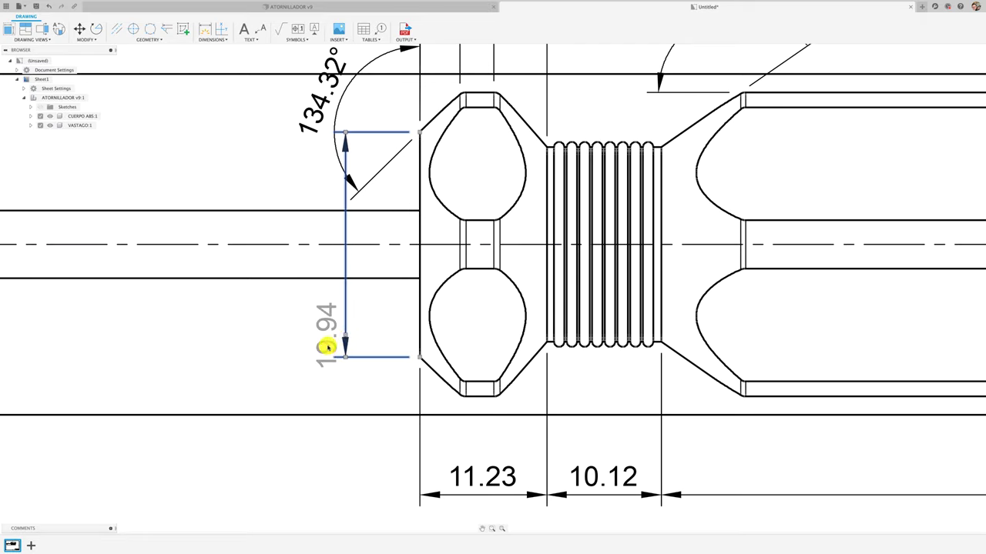
{"action": "left_click", "coordinate": [326, 347]}
- Prefix the 19.94 dimension with a diameter sign and move the Ø19.94 text below the handle
{"action": "double_click", "coordinate": [326, 344]}
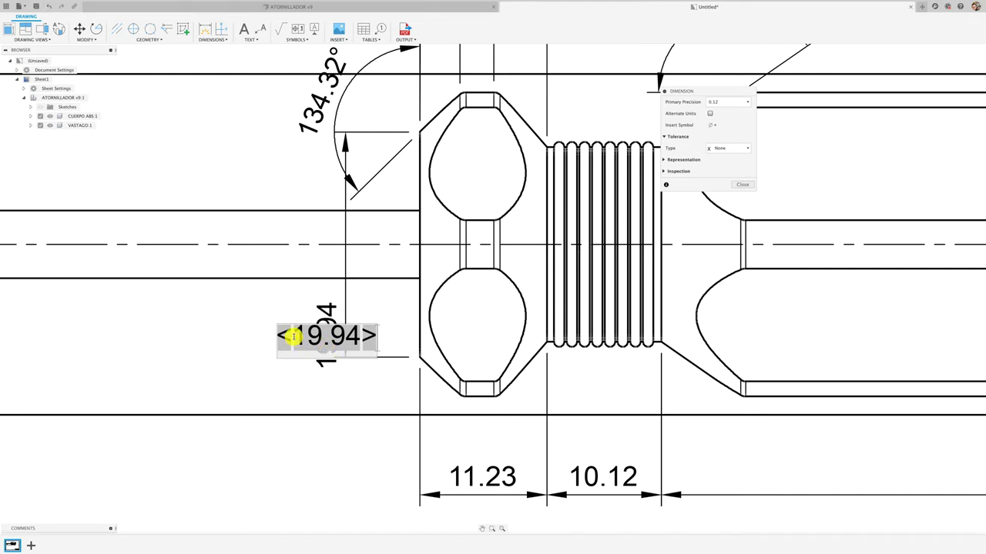
{"action": "double_click", "coordinate": [293, 336]}
{"action": "left_click", "coordinate": [287, 338]}
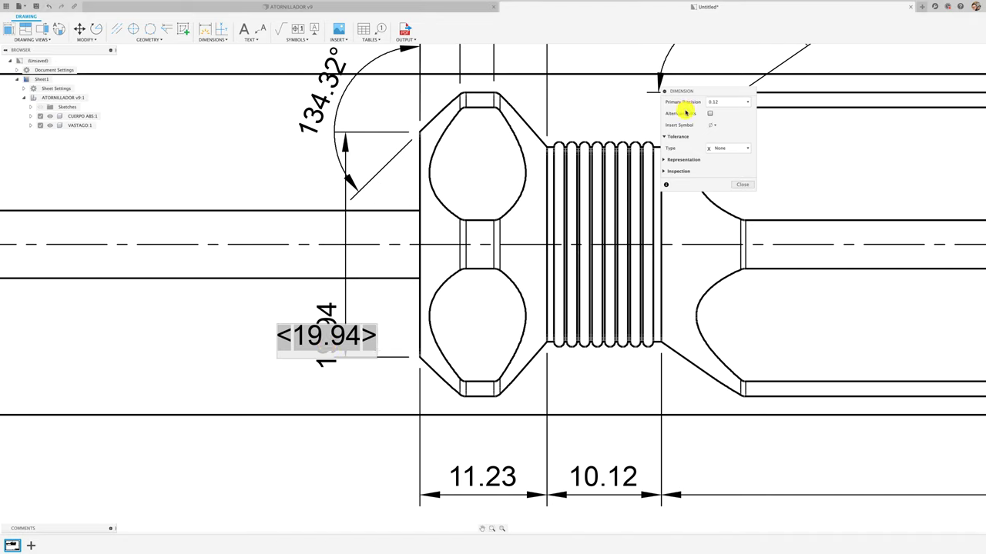
{"action": "left_click", "coordinate": [710, 126]}
{"action": "left_click", "coordinate": [712, 137]}
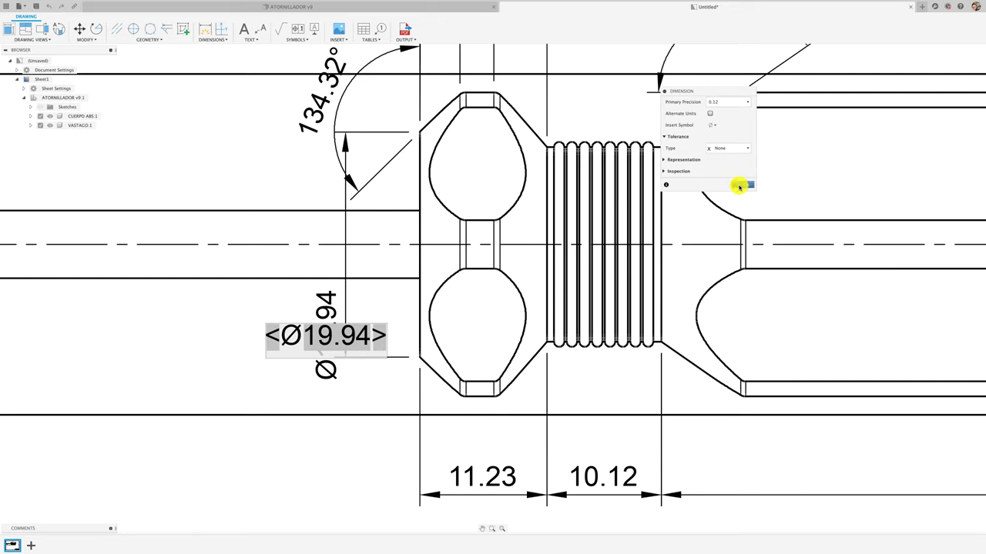
{"action": "left_click", "coordinate": [743, 187]}
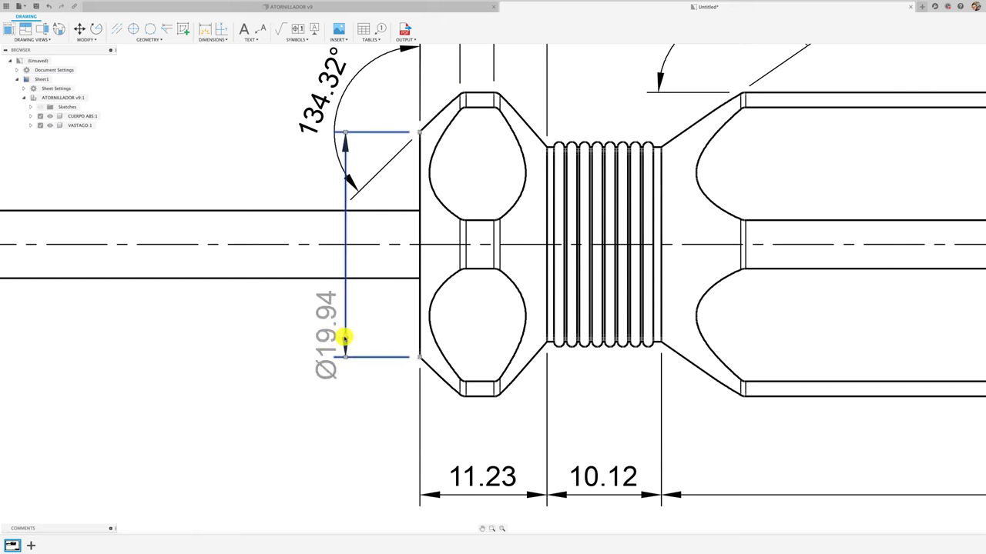
{"action": "left_click_drag", "start_coordinate": [345, 335], "coordinate": [345, 390]}
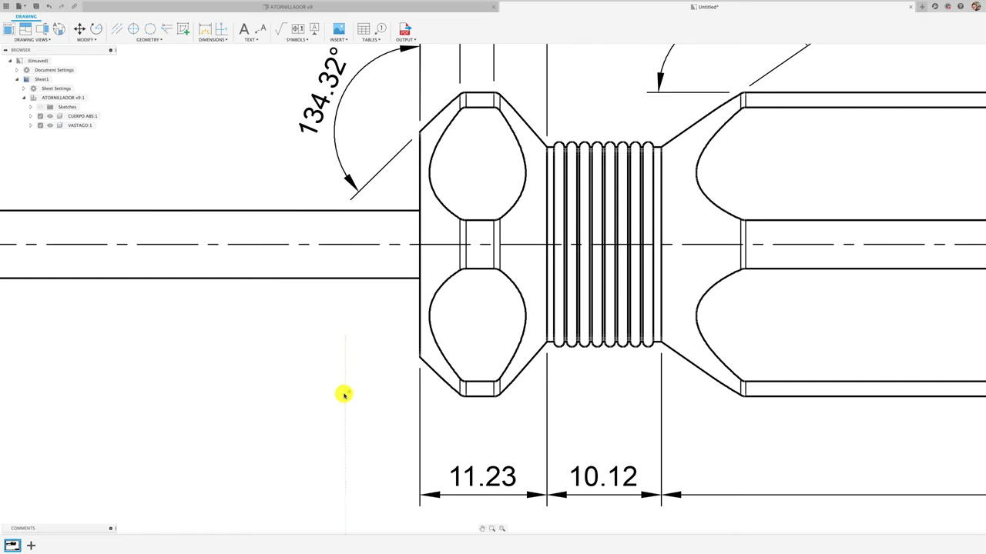
{"action": "scroll", "coordinate": [344, 390], "scroll_direction": "down", "scroll_amount": 5}
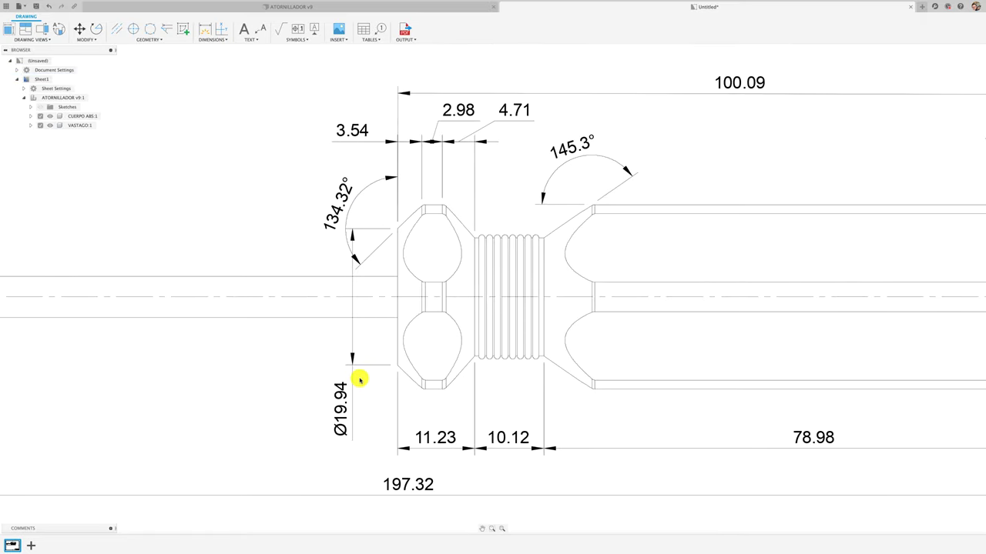
- Start a section view from the front view and draw a vertical cut line across the handle
{"action": "middle_click_drag", "start_coordinate": [315, 419], "coordinate": [342, 401]}
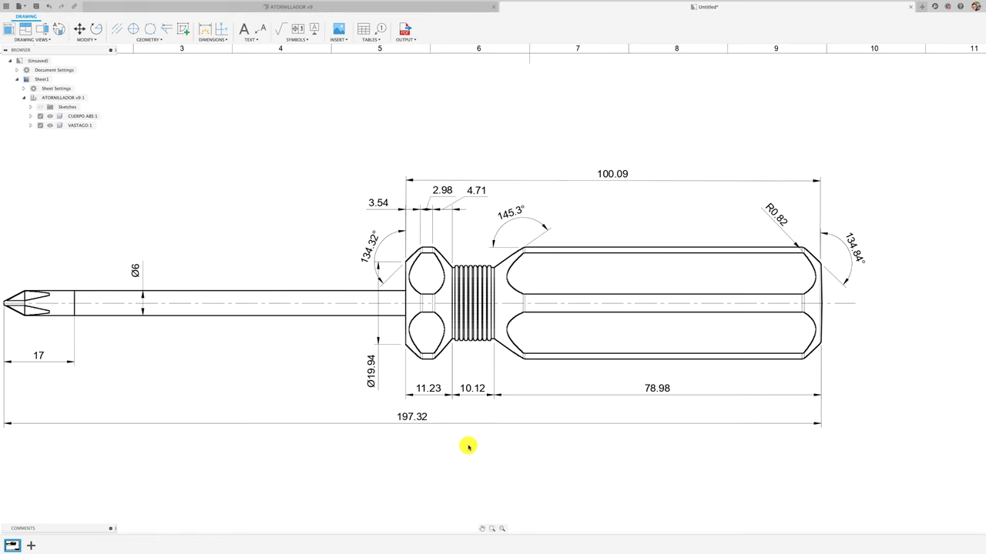
{"action": "scroll", "coordinate": [467, 449], "scroll_direction": "down", "scroll_amount": 1}
{"action": "scroll", "coordinate": [500, 436], "scroll_direction": "down", "scroll_amount": 1}
{"action": "middle_click_drag", "start_coordinate": [402, 435], "coordinate": [371, 378]}
{"action": "scroll", "coordinate": [530, 361], "scroll_direction": "up", "scroll_amount": 1}
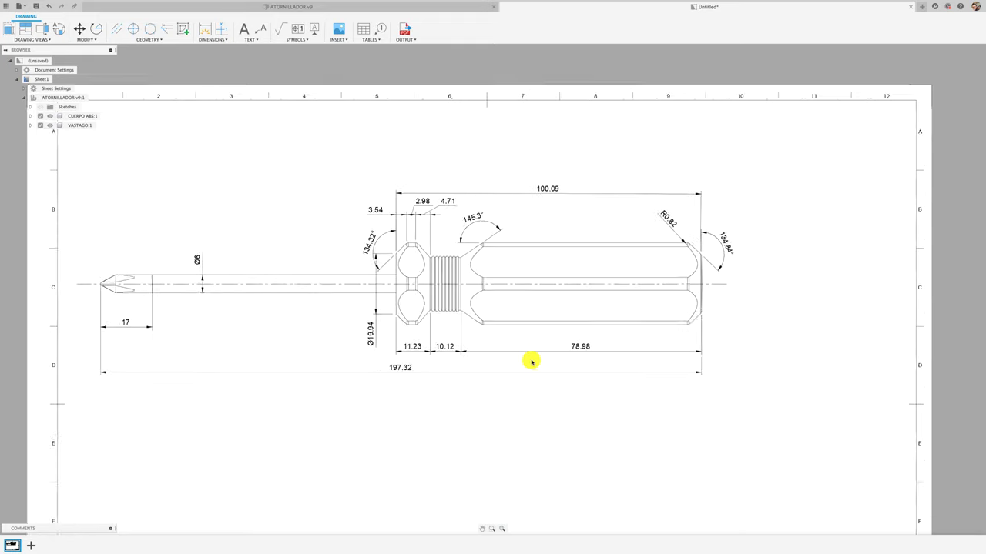
{"action": "scroll", "coordinate": [530, 361], "scroll_direction": "up", "scroll_amount": 2}
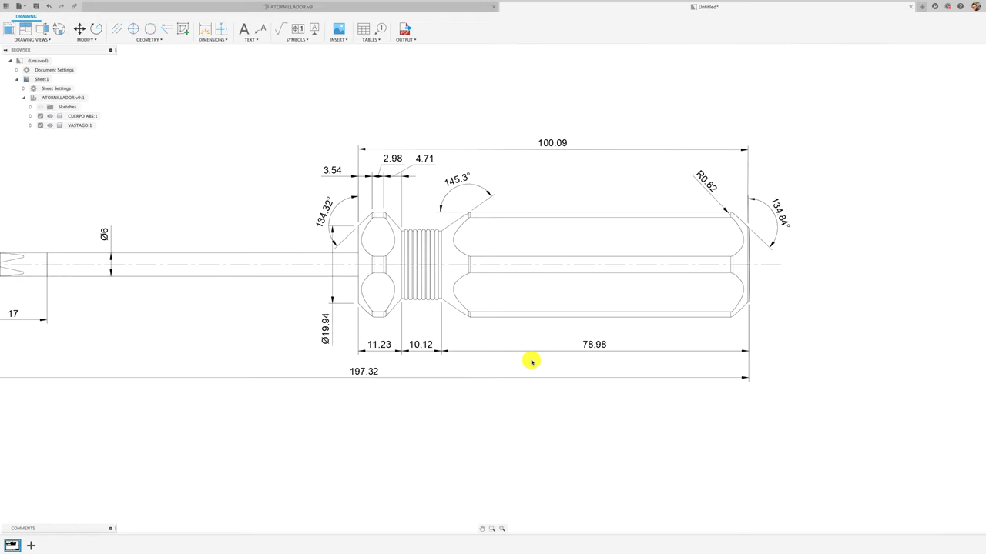
{"action": "left_click", "coordinate": [42, 29]}
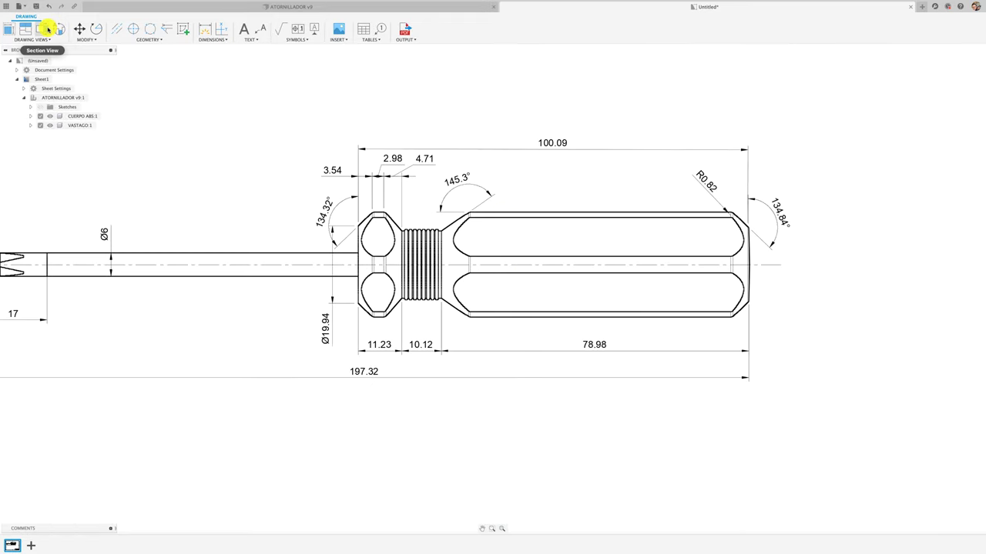
{"action": "left_click", "coordinate": [534, 210]}
{"action": "left_click", "coordinate": [594, 236]}
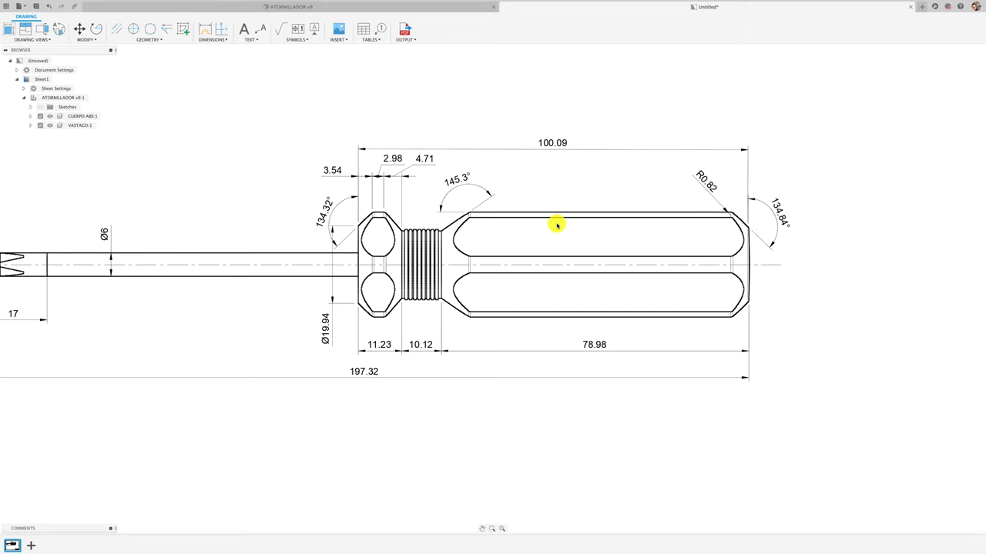
{"action": "key", "text": "Return"}
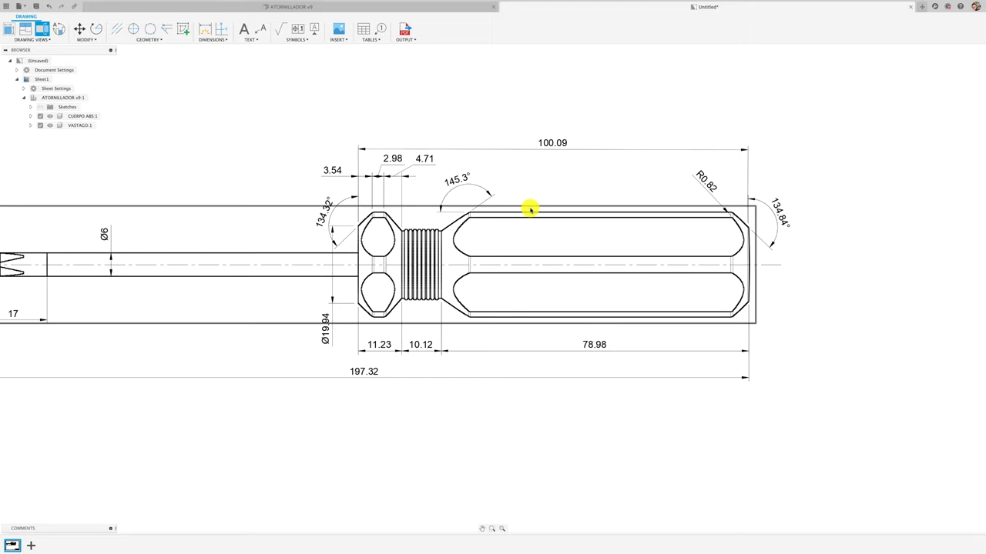
{"action": "left_click", "coordinate": [528, 206]}
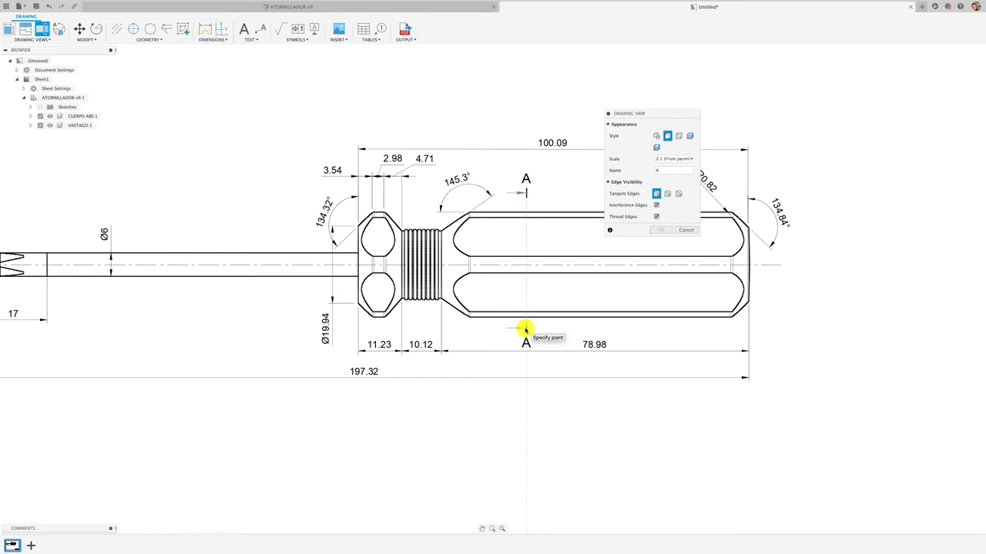
{"action": "left_click", "coordinate": [582, 328]}
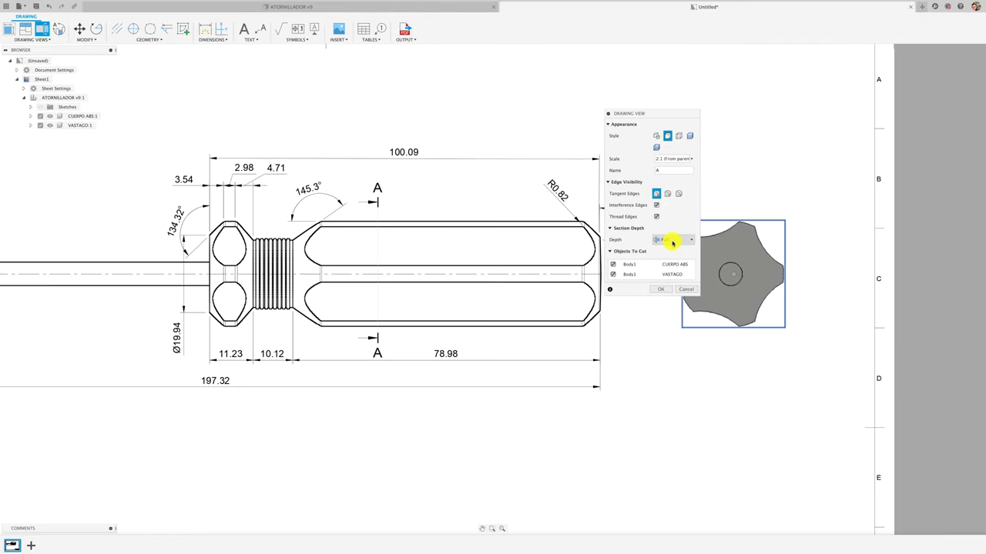
- Set the section depth to Slice and place section A-A right of the front view
{"action": "left_click_drag", "start_coordinate": [654, 113], "coordinate": [559, 64]}
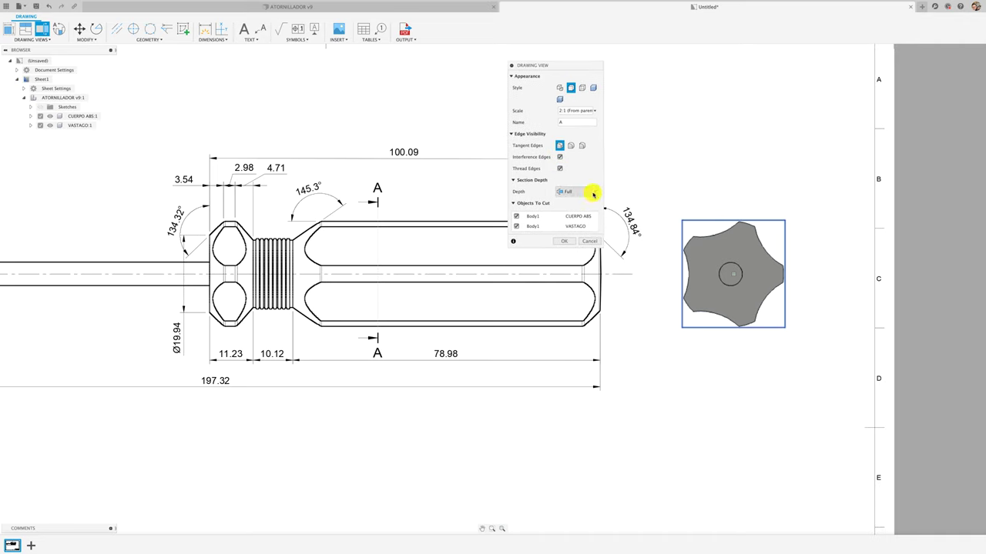
{"action": "left_click", "coordinate": [593, 194]}
{"action": "left_click", "coordinate": [574, 210]}
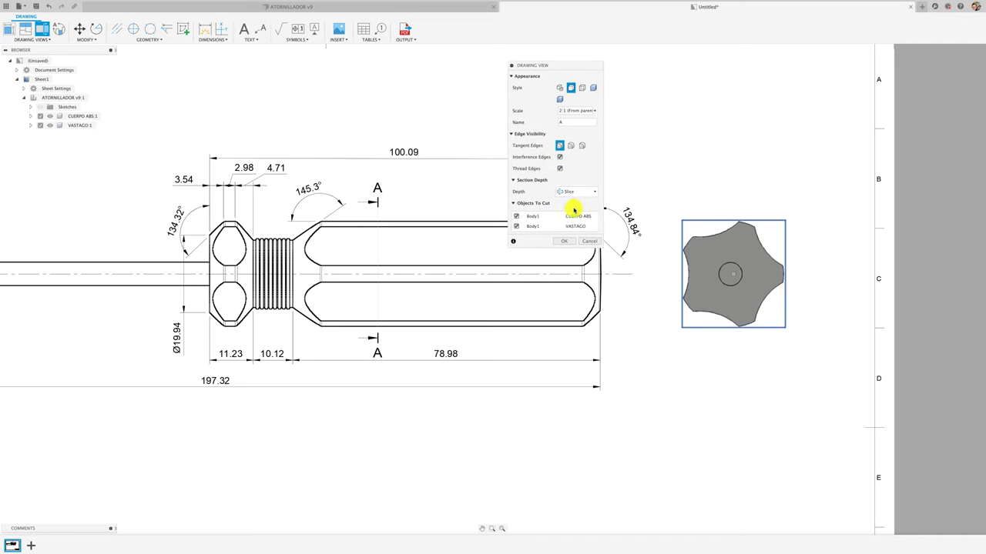
{"action": "left_click", "coordinate": [576, 195]}
{"action": "left_click", "coordinate": [579, 220]}
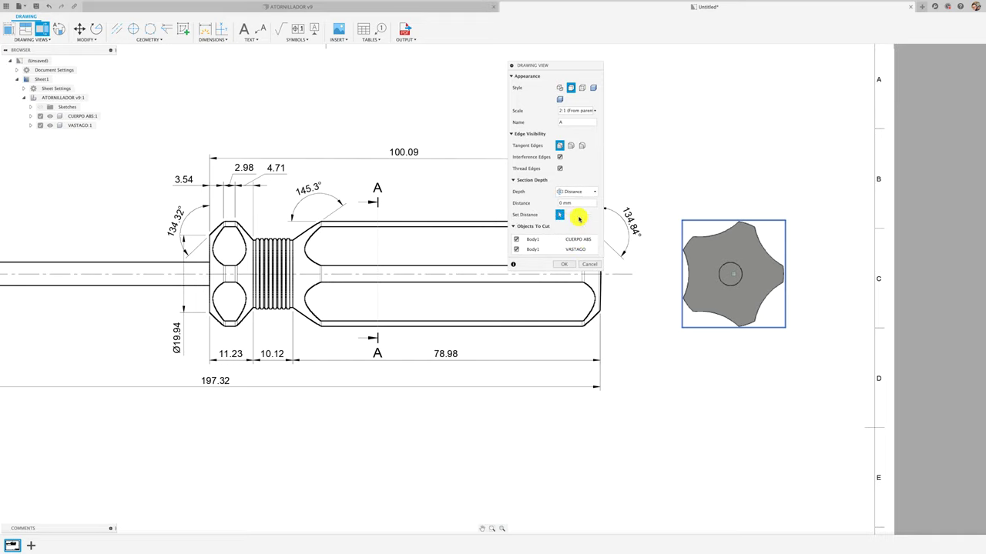
{"action": "left_click", "coordinate": [586, 192]}
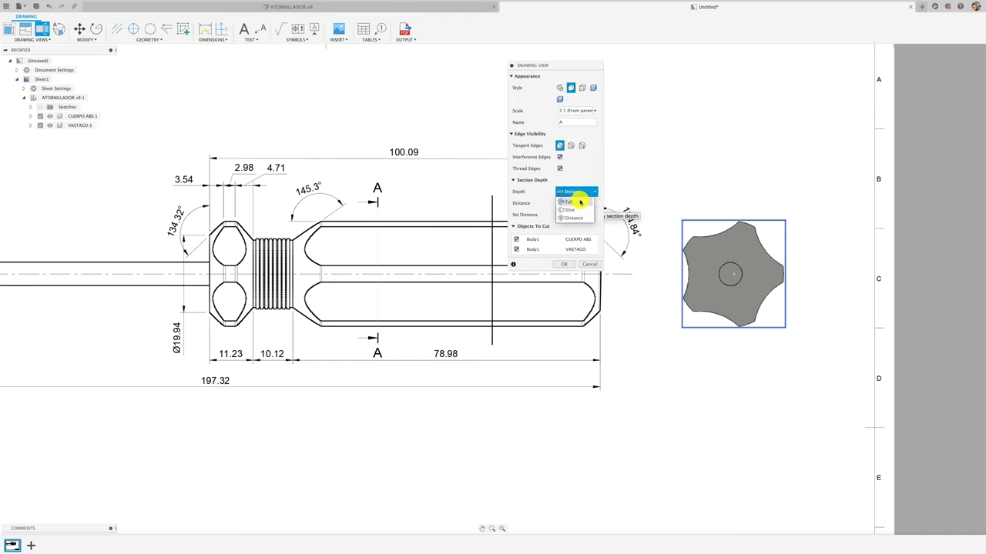
{"action": "left_click", "coordinate": [580, 202]}
{"action": "left_click", "coordinate": [583, 192]}
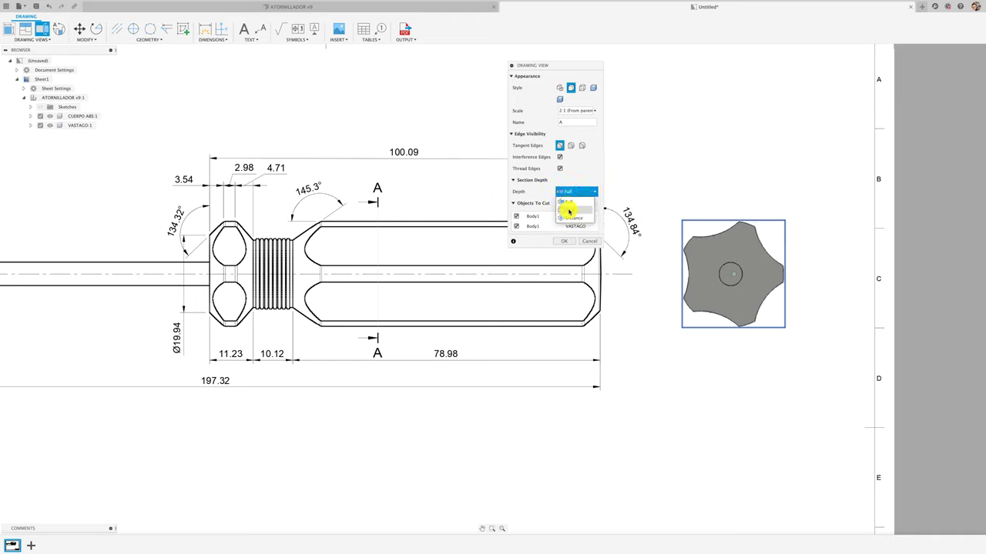
{"action": "left_click", "coordinate": [570, 209]}
{"action": "left_click", "coordinate": [567, 242]}
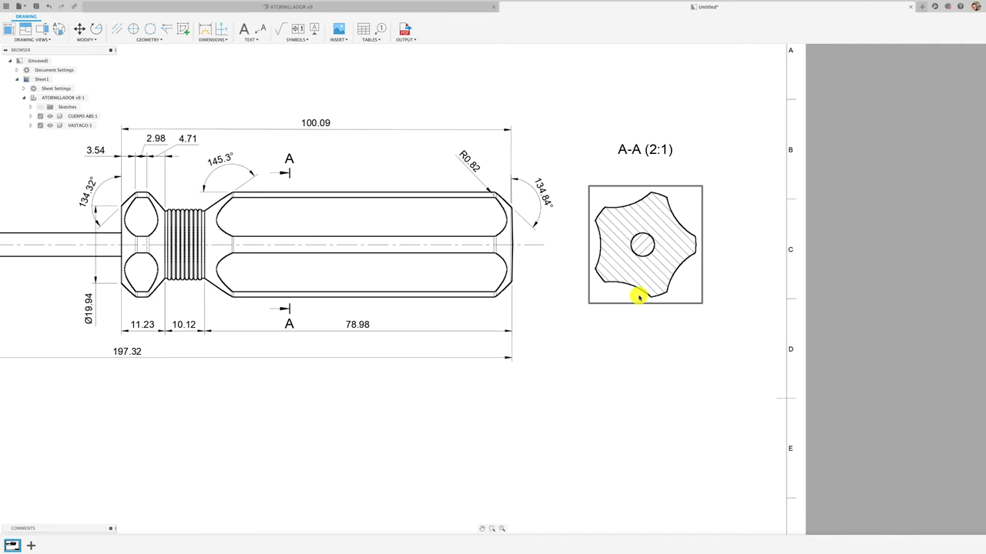
{"action": "left_click", "coordinate": [641, 304]}
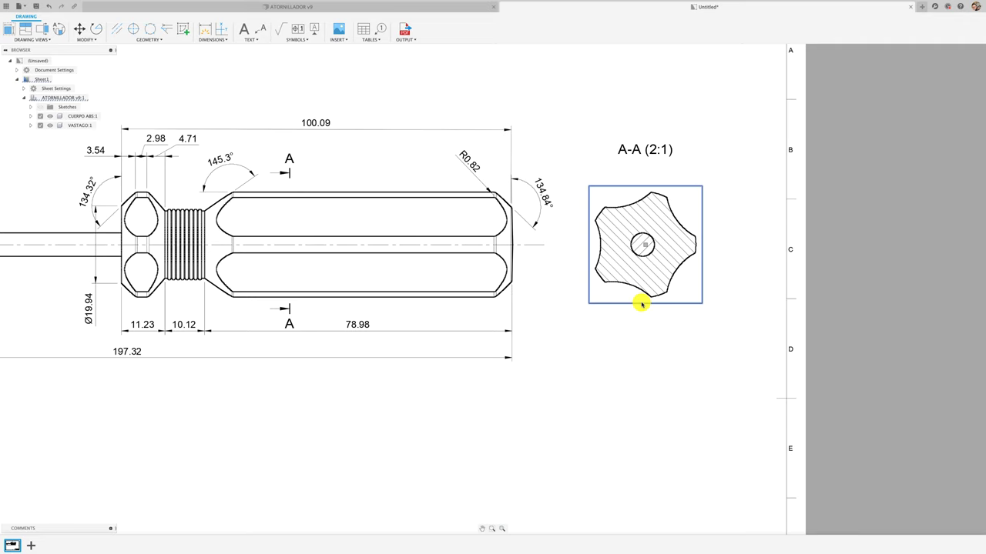
{"action": "scroll", "coordinate": [702, 262], "scroll_direction": "up", "scroll_amount": 2}
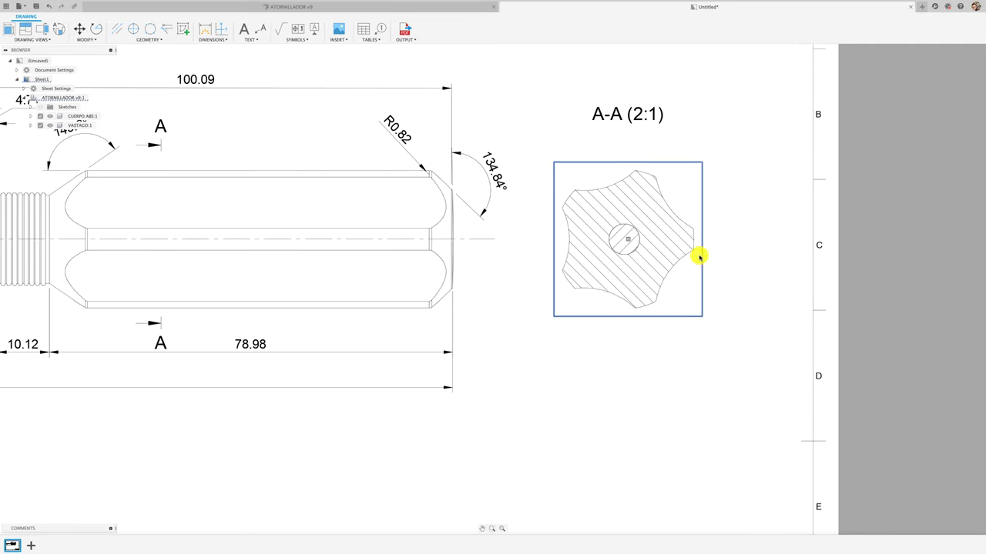
{"action": "left_click", "coordinate": [598, 325]}
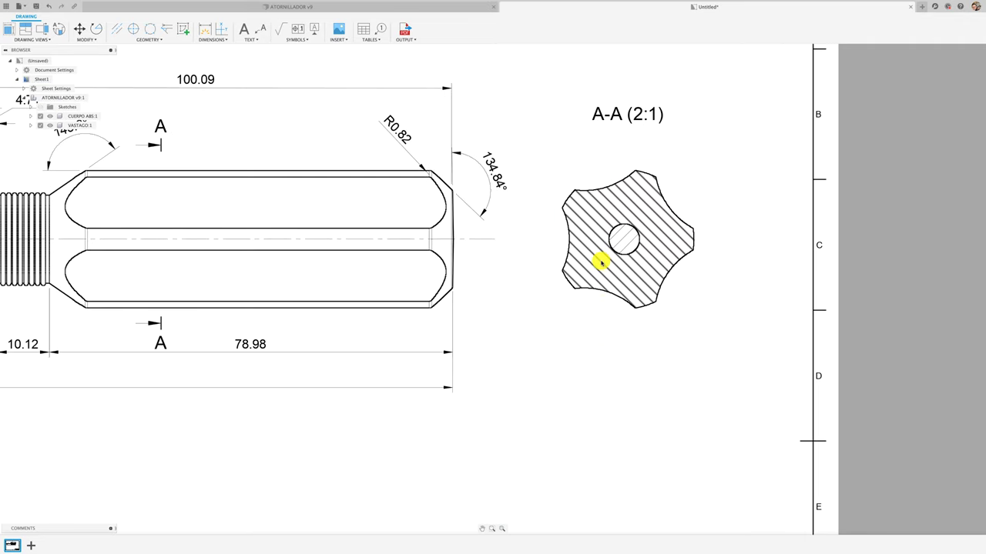
- Set the handle hatch to a finer 0.5 scale and hatch the shaft circle at 180°
{"action": "double_click", "coordinate": [600, 263]}
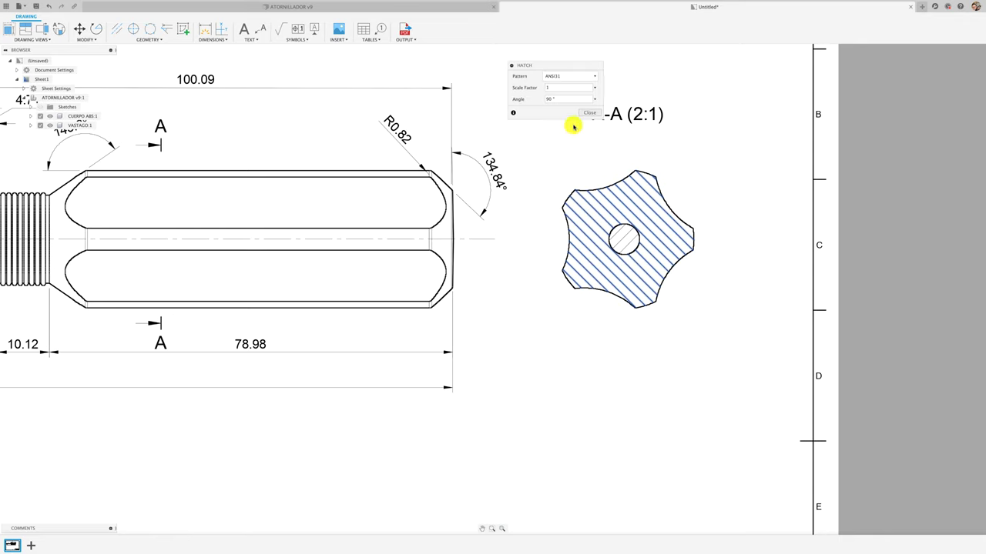
{"action": "left_click", "coordinate": [552, 87]}
{"action": "left_click", "coordinate": [590, 113]}
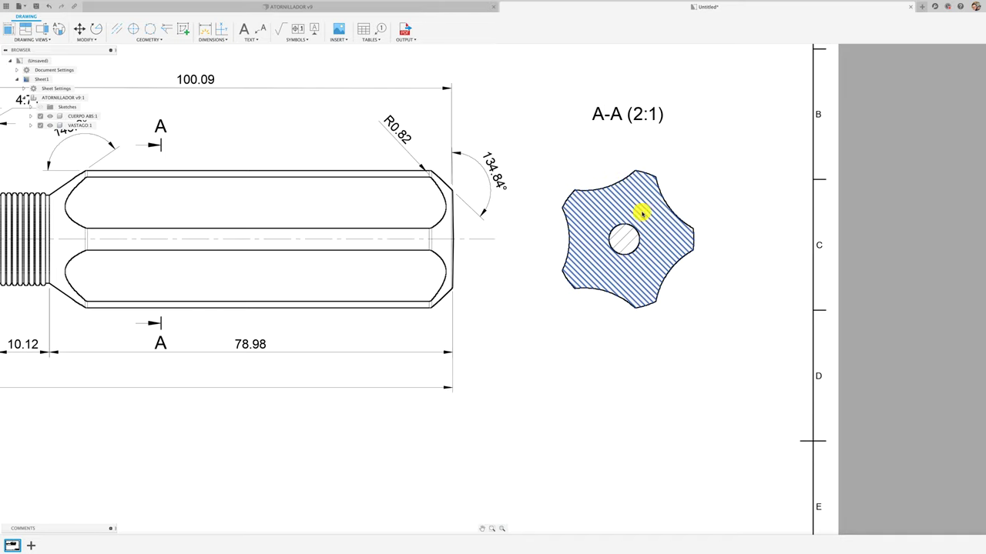
{"action": "double_click", "coordinate": [623, 239]}
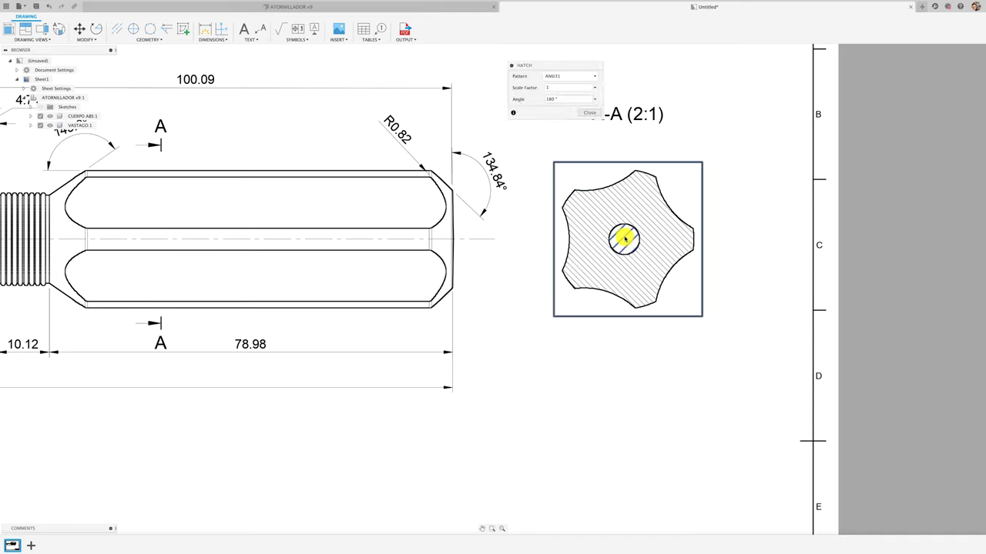
{"action": "left_click", "coordinate": [553, 89]}
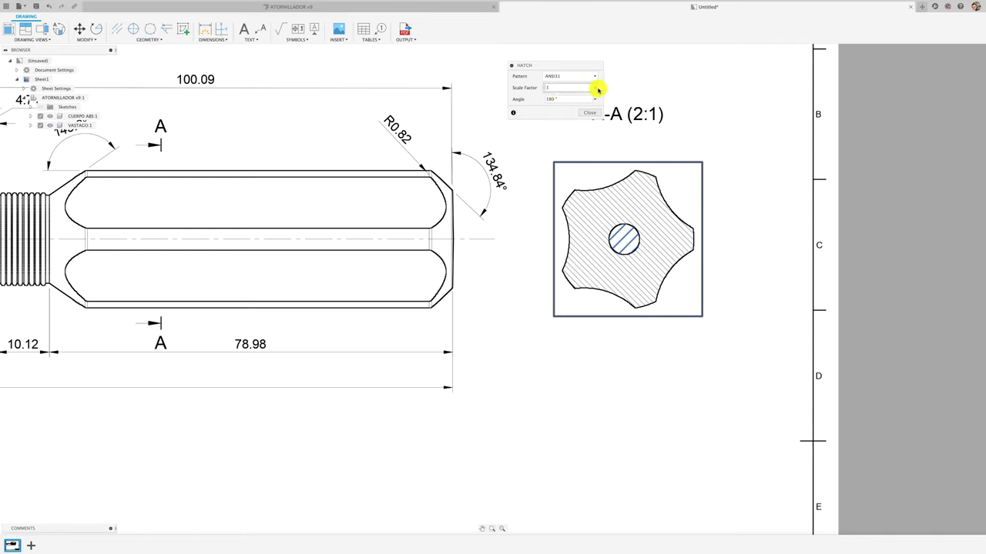
{"action": "type", "text": "0.5"}
{"action": "left_click", "coordinate": [589, 113]}
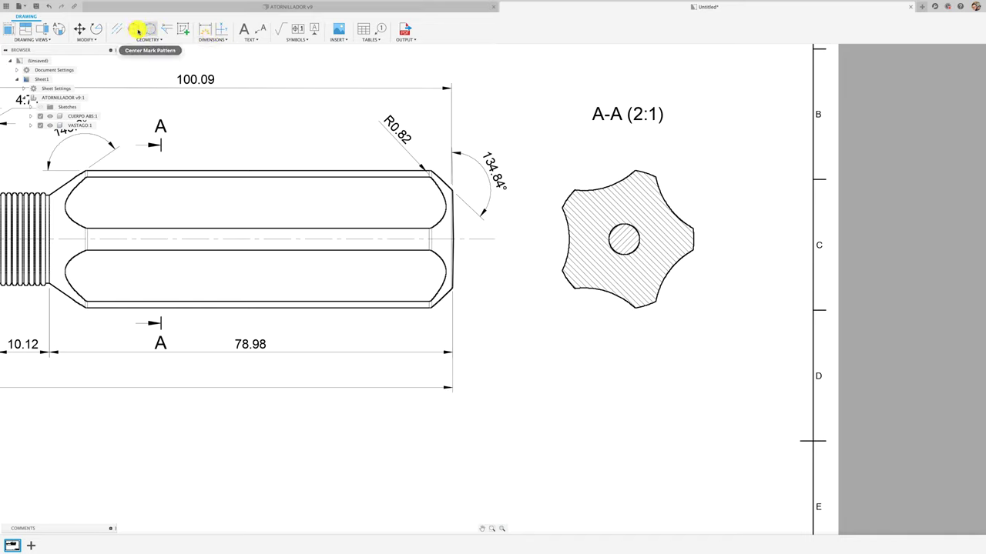
- Add a centre mark to the shaft circle and an R14.5 radius dimension below section A-A
{"action": "left_click", "coordinate": [135, 30]}
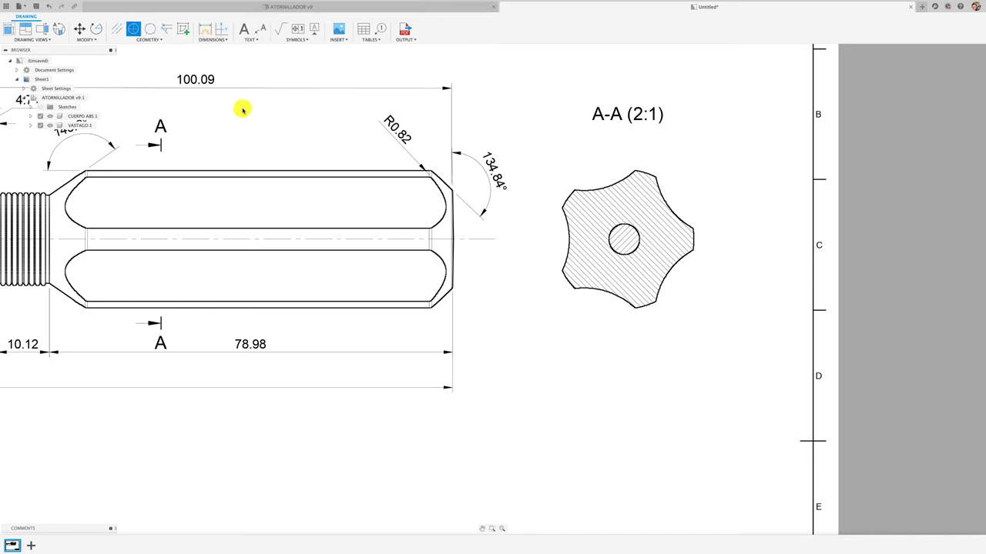
{"action": "left_click", "coordinate": [626, 257]}
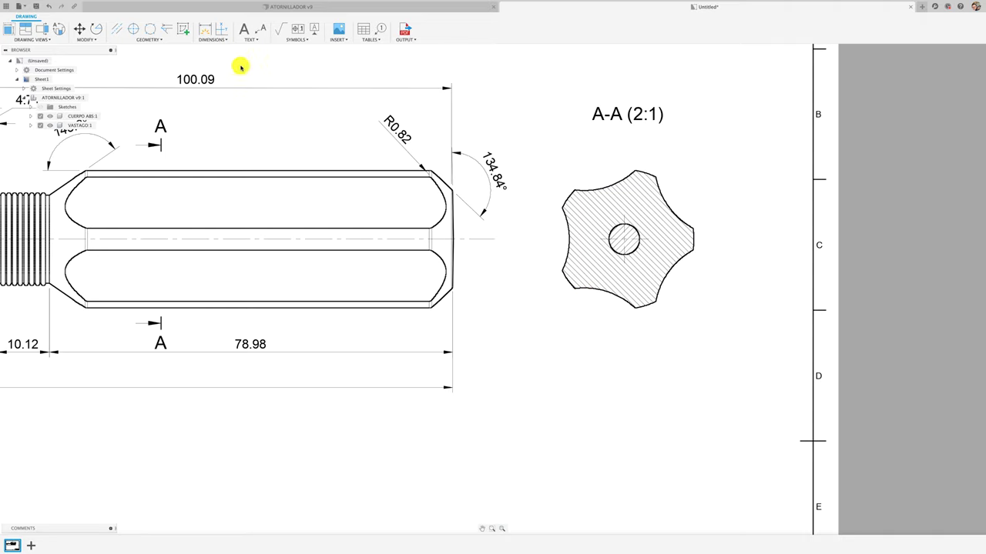
{"action": "left_click", "coordinate": [206, 34]}
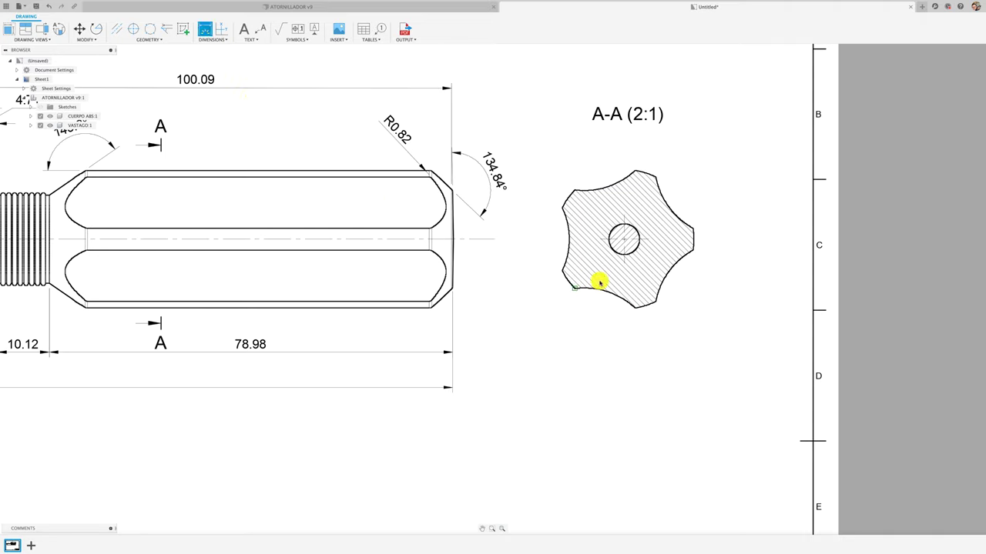
{"action": "left_click", "coordinate": [604, 294]}
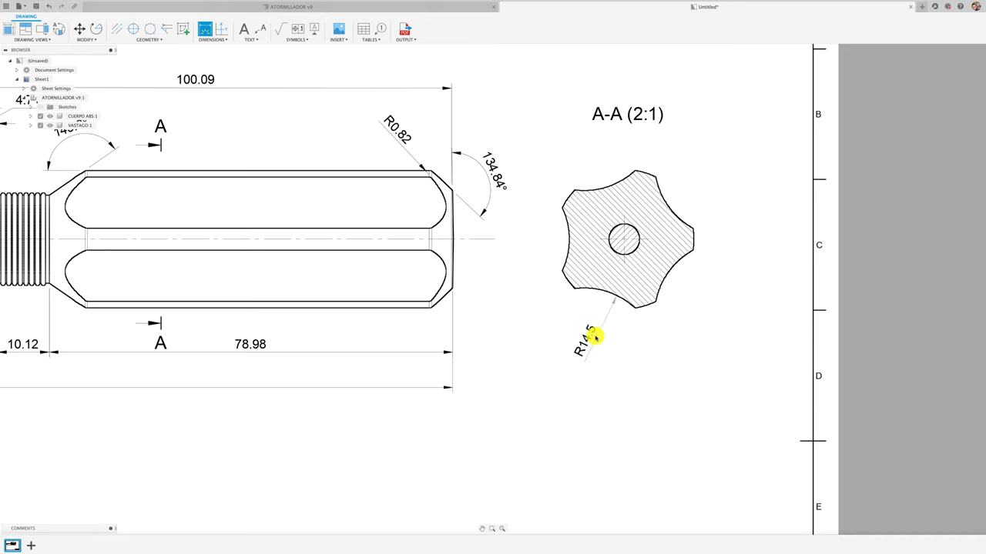
{"action": "left_click", "coordinate": [602, 324]}
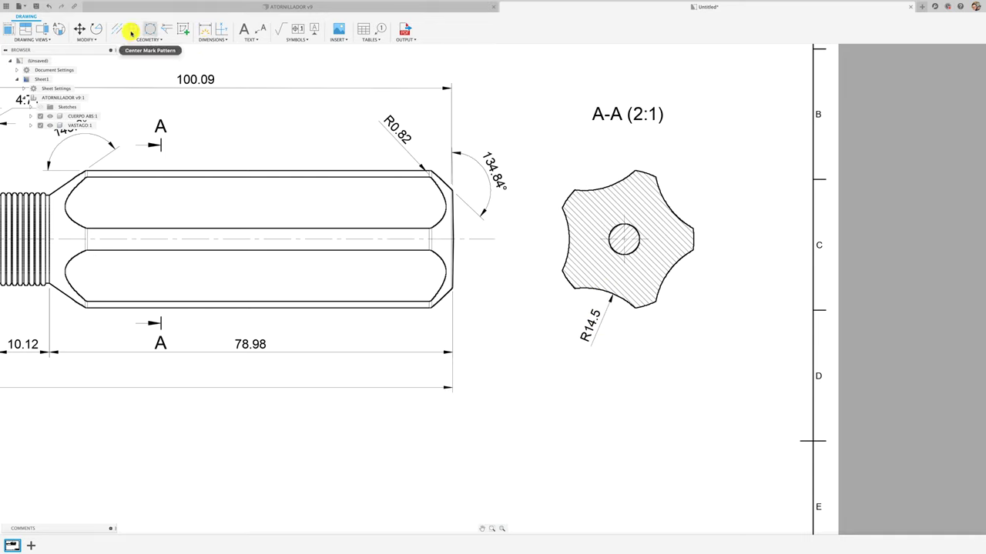
- Mark the R14.5 arc's centre and dimension the lower-right arc as R13.64
{"action": "left_click", "coordinate": [133, 28]}
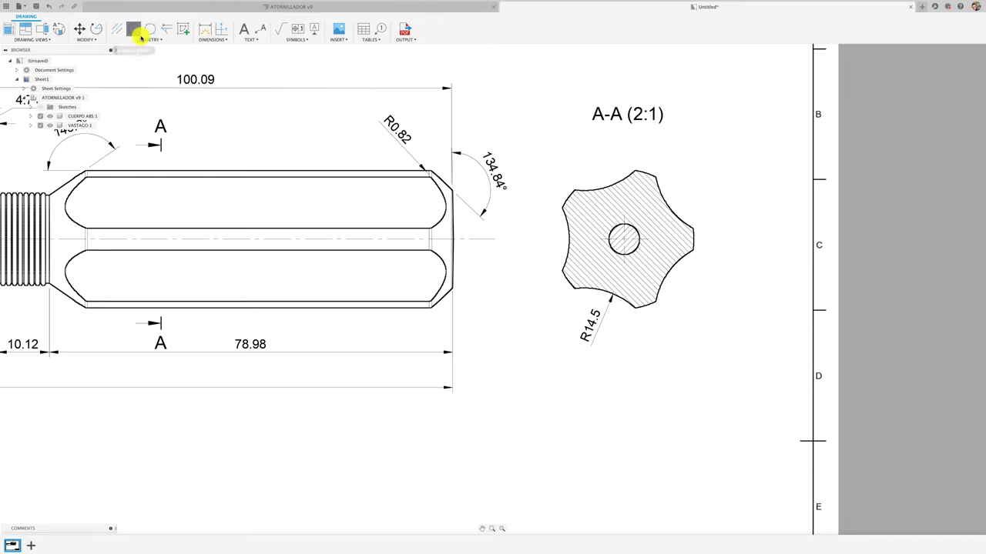
{"action": "left_click", "coordinate": [622, 300]}
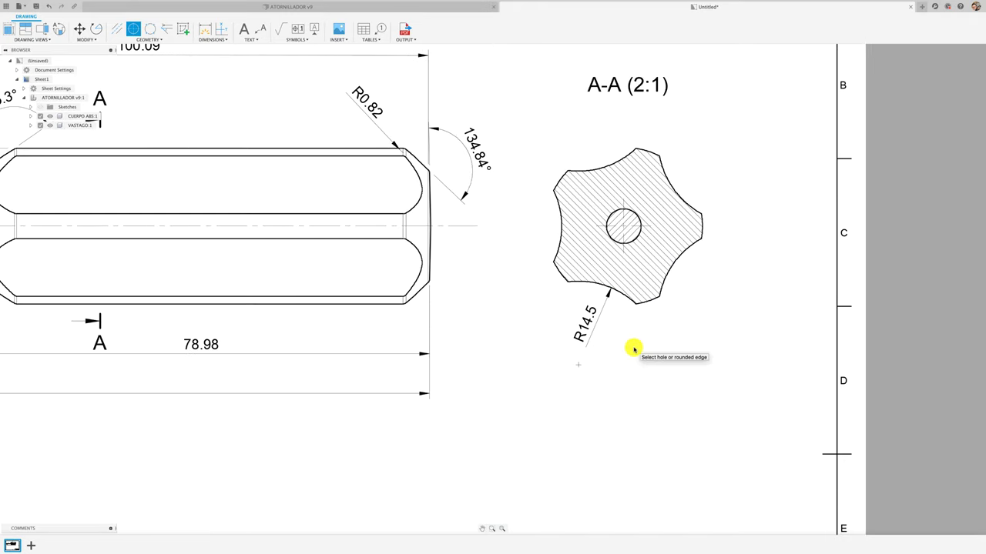
{"action": "scroll", "coordinate": [600, 361], "scroll_direction": "up", "scroll_amount": 1}
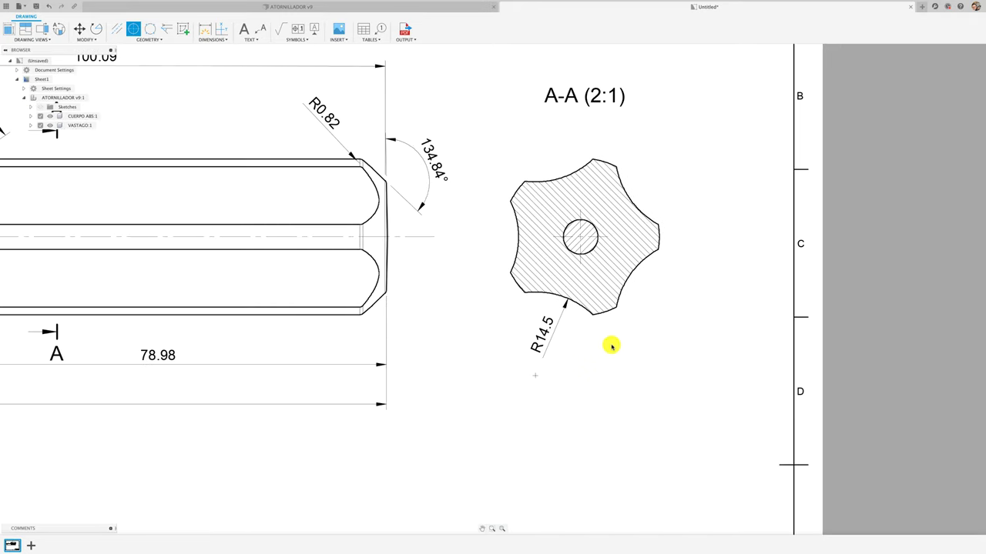
{"action": "left_click", "coordinate": [203, 30]}
{"action": "left_click", "coordinate": [605, 312]}
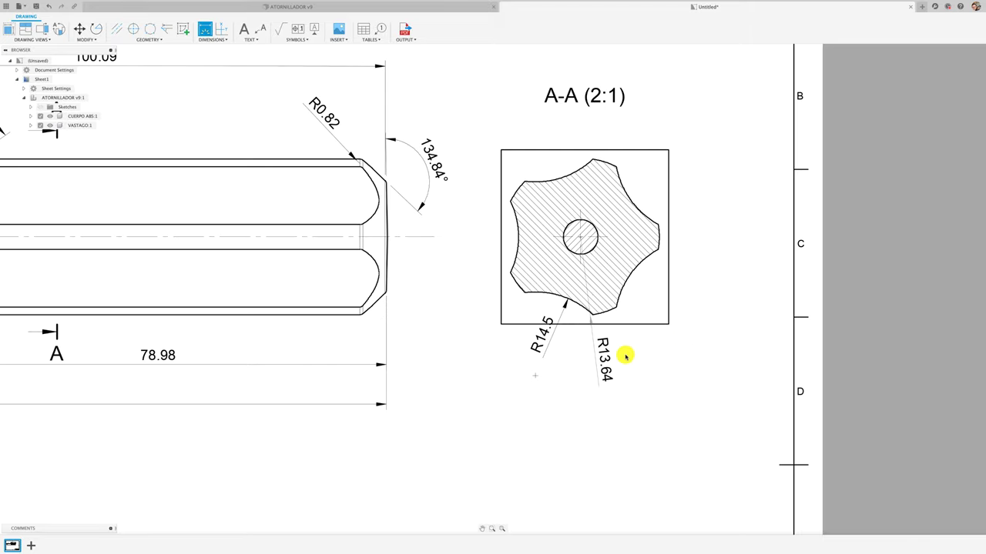
{"action": "left_click", "coordinate": [673, 327]}
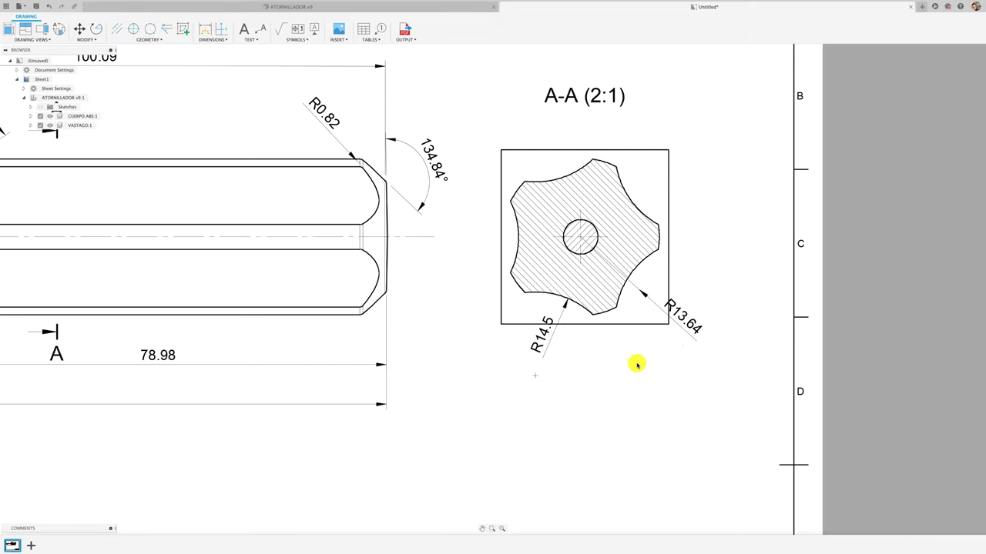
{"action": "scroll", "coordinate": [636, 362], "scroll_direction": "down", "scroll_amount": 2}
{"action": "scroll", "coordinate": [629, 224], "scroll_direction": "up", "scroll_amount": 2}
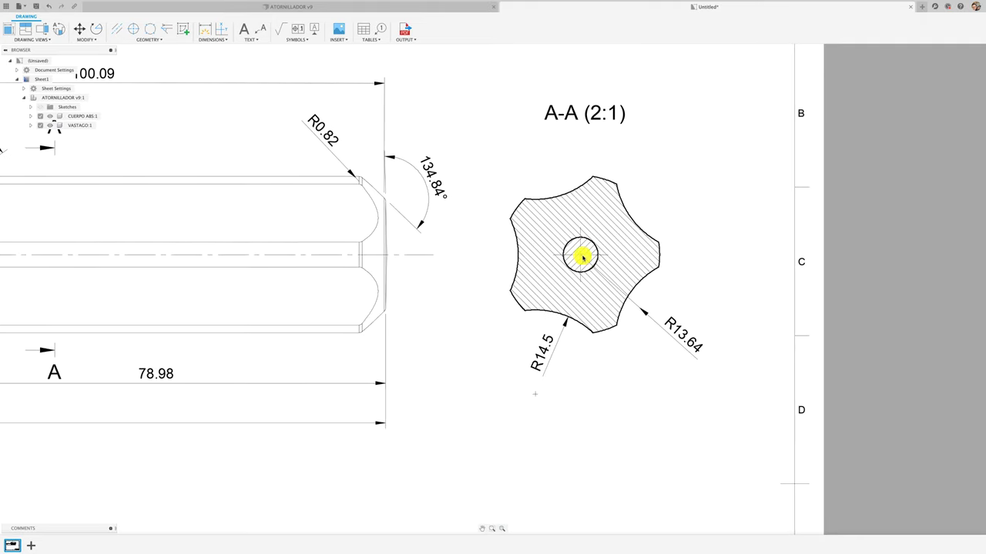
{"action": "scroll", "coordinate": [689, 230], "scroll_direction": "down", "scroll_amount": 1}
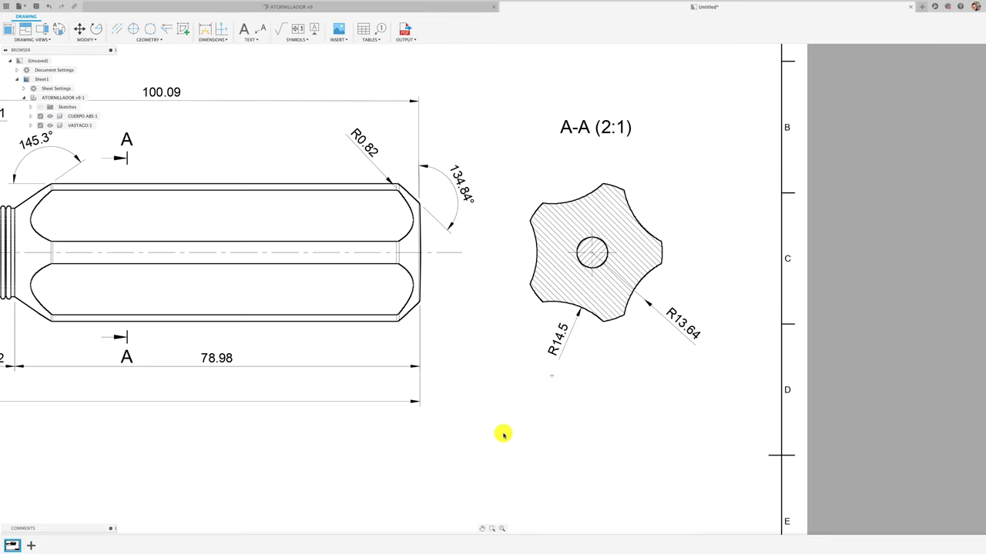
- Place a vertical 24.04 dimension from the shaft circle to the arc, left of section A-A
{"action": "left_click", "coordinate": [206, 29]}
{"action": "left_click", "coordinate": [591, 255]}
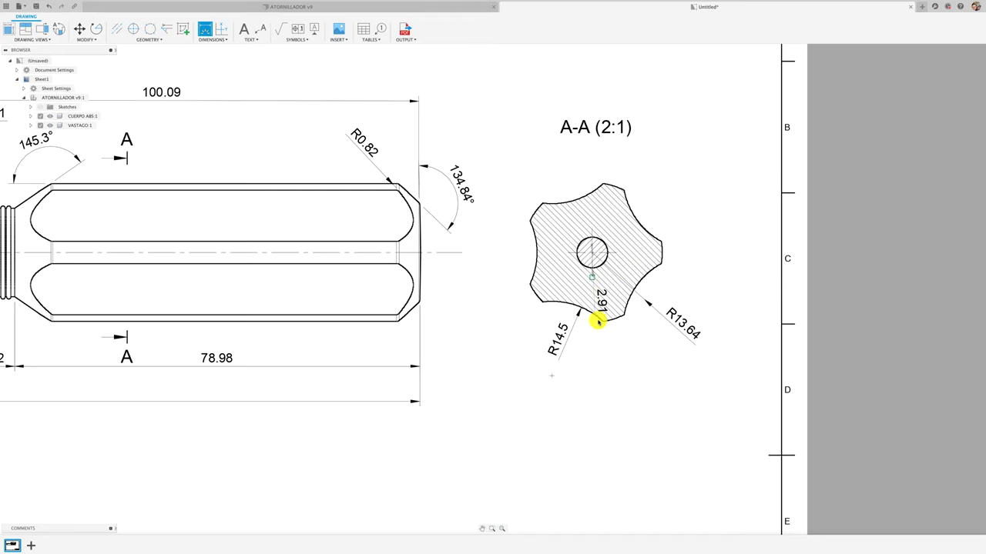
{"action": "left_click", "coordinate": [546, 375]}
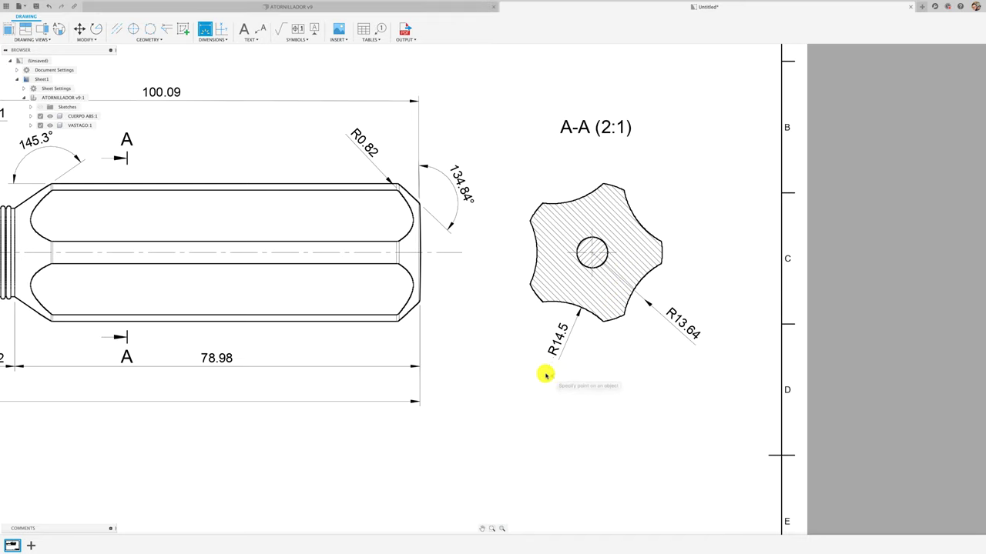
{"action": "left_click", "coordinate": [485, 423]}
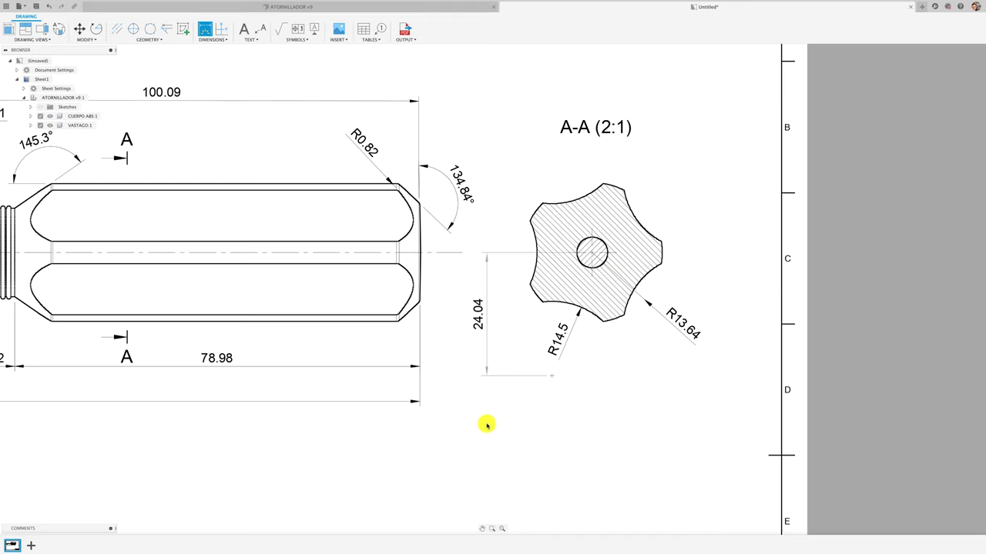
{"action": "scroll", "coordinate": [591, 314], "scroll_direction": "up", "scroll_amount": 1}
- Cancel the accidental duplicate R14.5 radius dimension on the lower-left arc
{"action": "left_click", "coordinate": [591, 314]}
{"action": "left_click", "coordinate": [590, 310]}
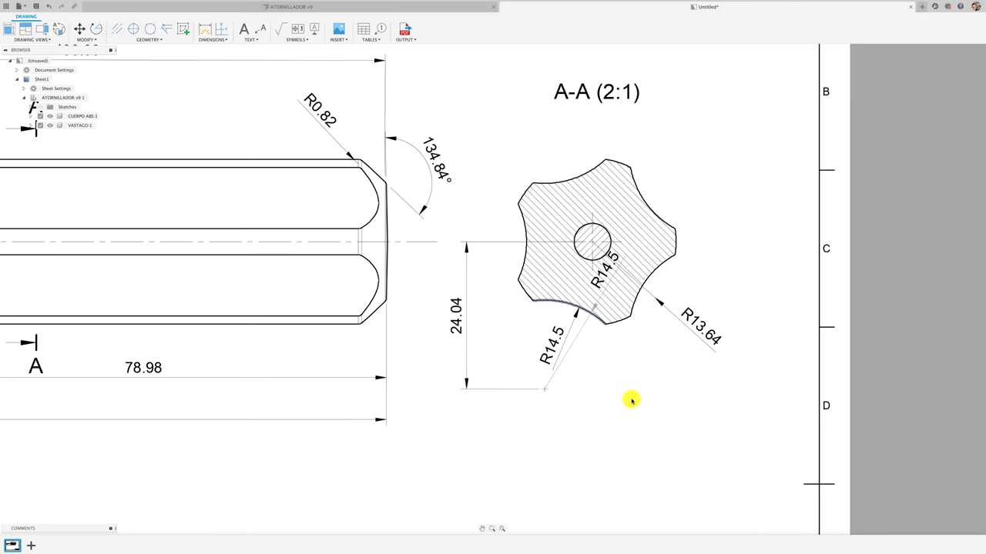
{"action": "key", "text": "Escape"}
{"action": "scroll", "coordinate": [590, 374], "scroll_direction": "down", "scroll_amount": 1}
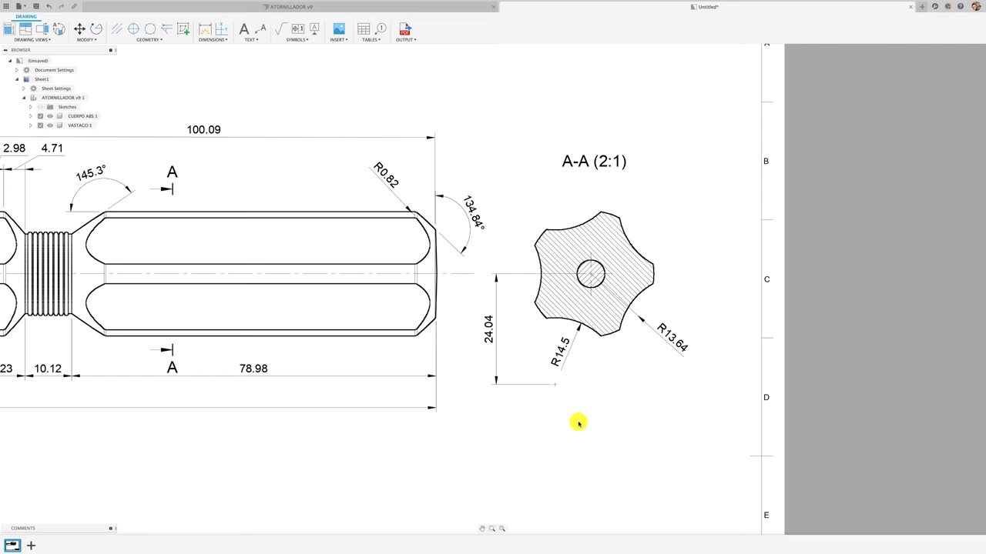
{"action": "scroll", "coordinate": [604, 399], "scroll_direction": "down", "scroll_amount": 1}
{"action": "scroll", "coordinate": [604, 398], "scroll_direction": "down", "scroll_amount": 1}
- Zoom out to the full sheet, then pan and zoom in on the tip's 17 and Ø6 dimensions
{"action": "scroll", "coordinate": [604, 399], "scroll_direction": "up", "scroll_amount": 1}
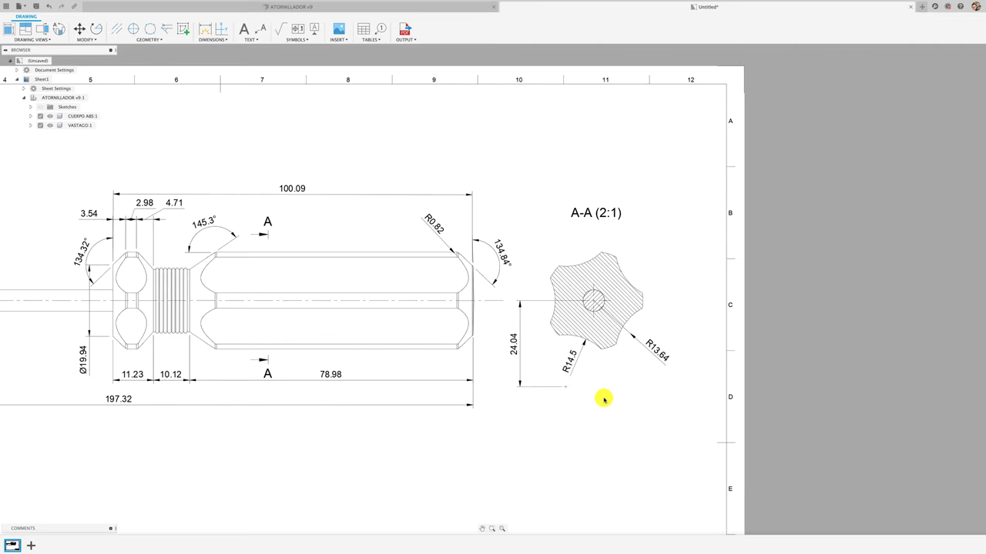
{"action": "scroll", "coordinate": [604, 399], "scroll_direction": "up", "scroll_amount": 1}
{"action": "scroll", "coordinate": [603, 398], "scroll_direction": "down", "scroll_amount": 2}
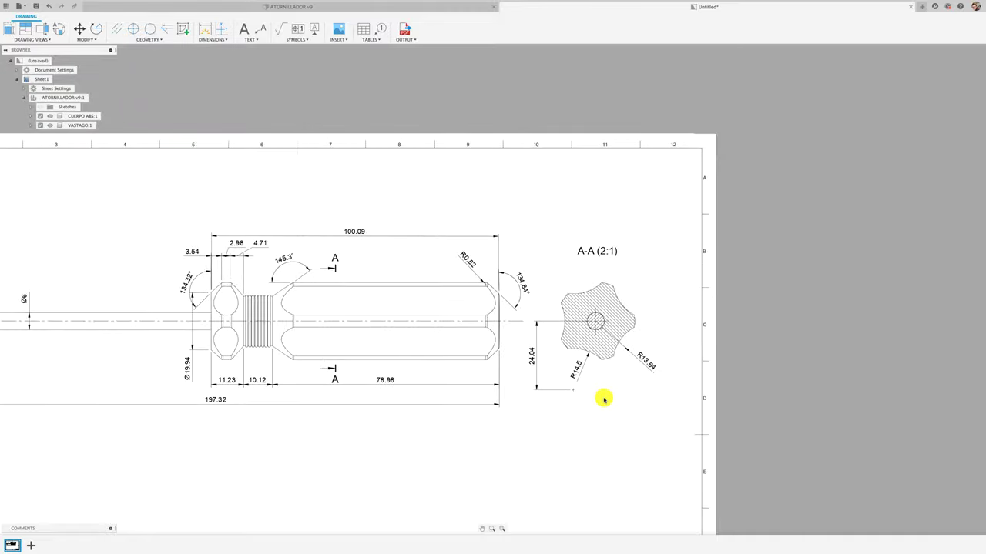
{"action": "scroll", "coordinate": [593, 404], "scroll_direction": "down", "scroll_amount": 1}
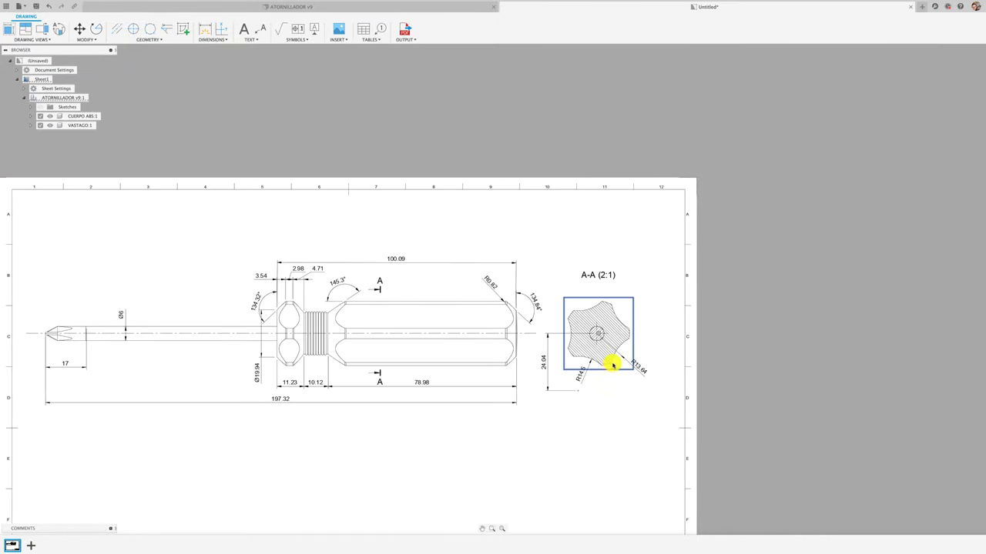
{"action": "scroll", "coordinate": [630, 389], "scroll_direction": "down", "scroll_amount": 1}
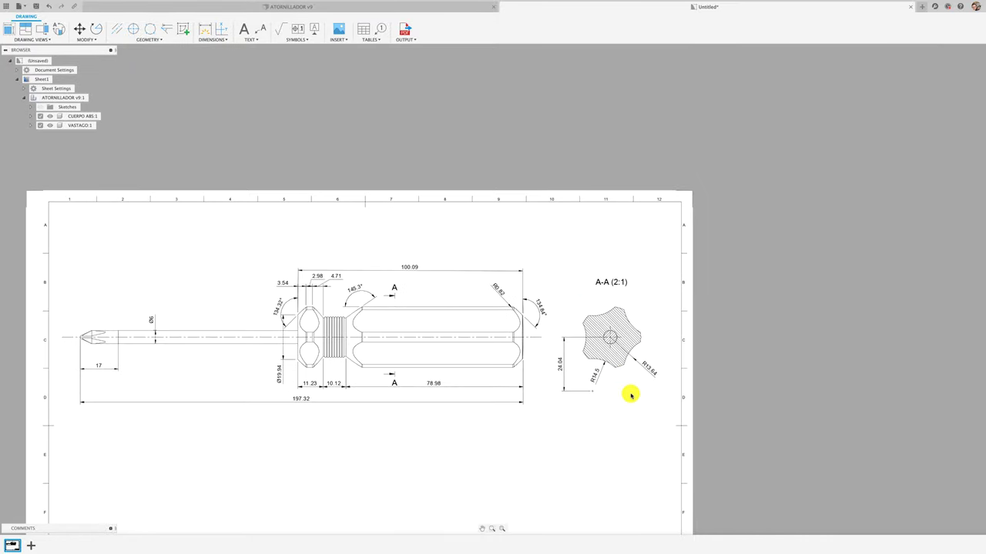
{"action": "middle_click_drag", "start_coordinate": [531, 424], "coordinate": [629, 398]}
{"action": "scroll", "coordinate": [570, 385], "scroll_direction": "down", "scroll_amount": 1}
{"action": "scroll", "coordinate": [462, 376], "scroll_direction": "up", "scroll_amount": 1}
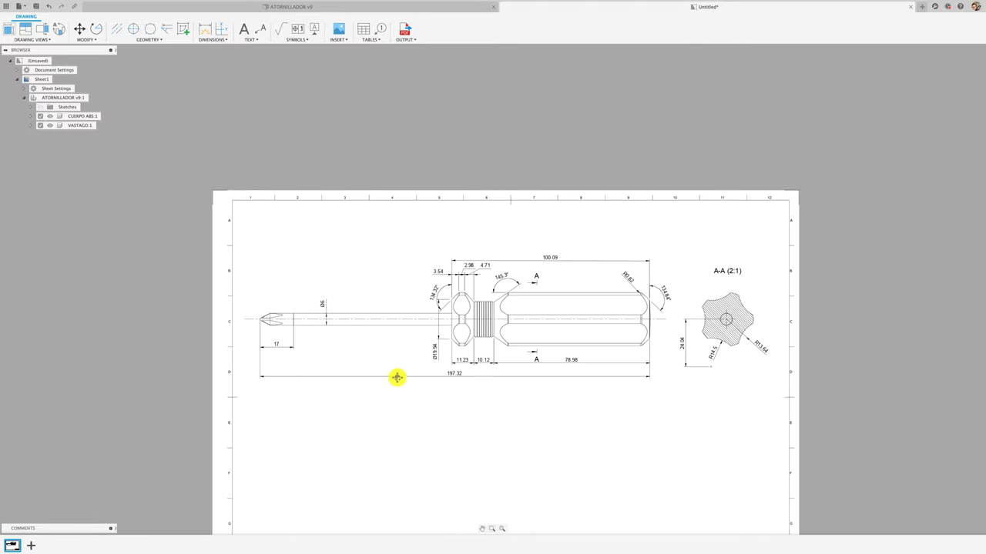
{"action": "middle_click_drag", "start_coordinate": [396, 378], "coordinate": [466, 329]}
{"action": "scroll", "coordinate": [330, 233], "scroll_direction": "up", "scroll_amount": 3}
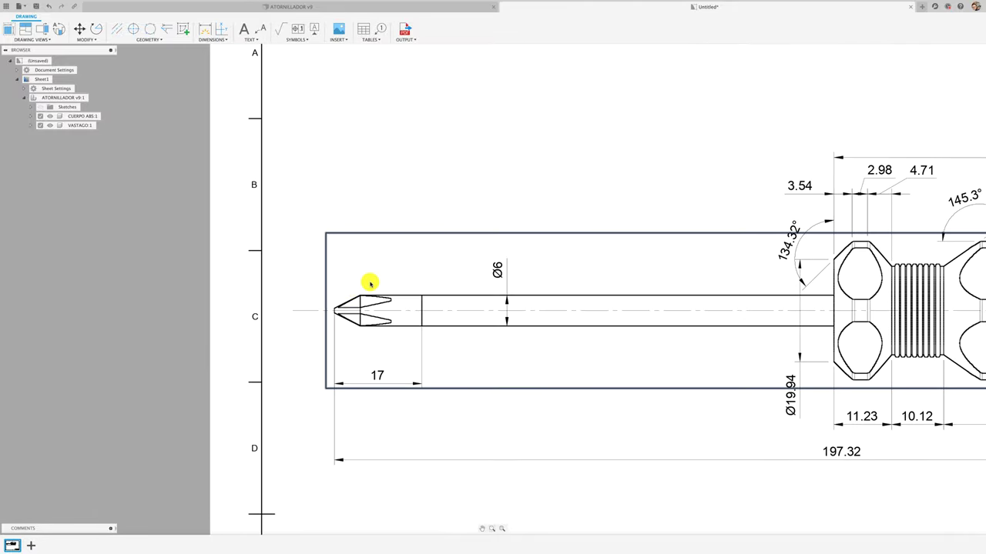
- Start a section view of the main view and draw cut line B-B across the tip
{"action": "left_click", "coordinate": [49, 31]}
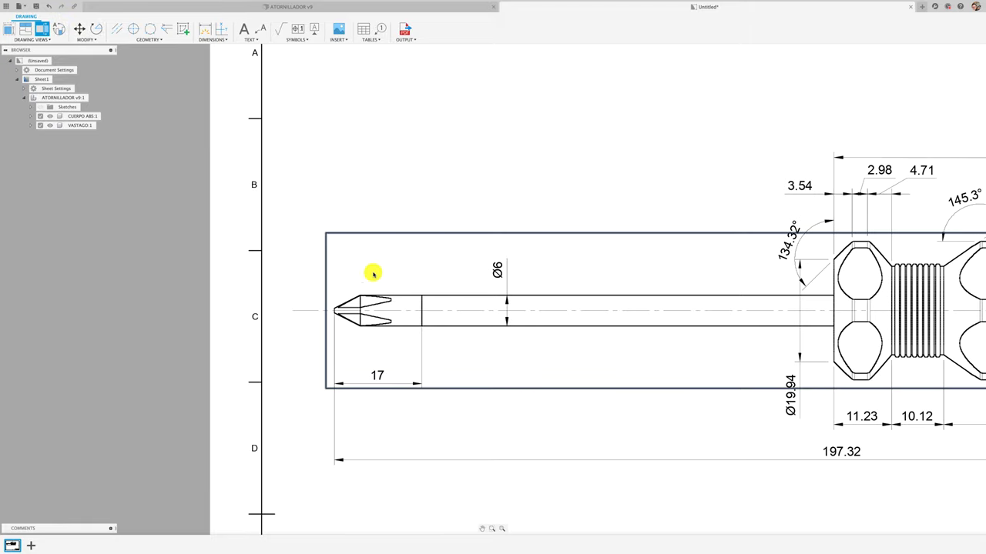
{"action": "left_click", "coordinate": [371, 235]}
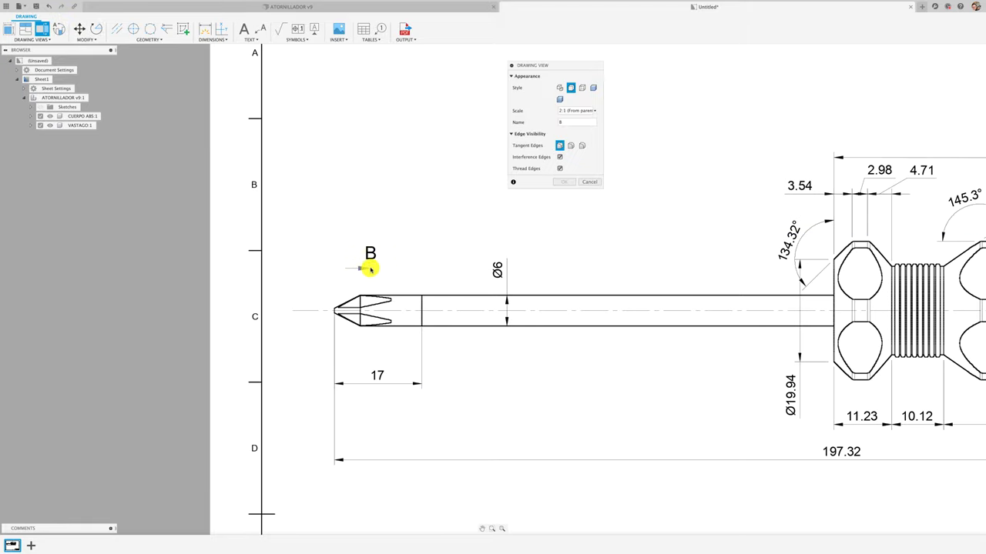
{"action": "left_click", "coordinate": [369, 268]}
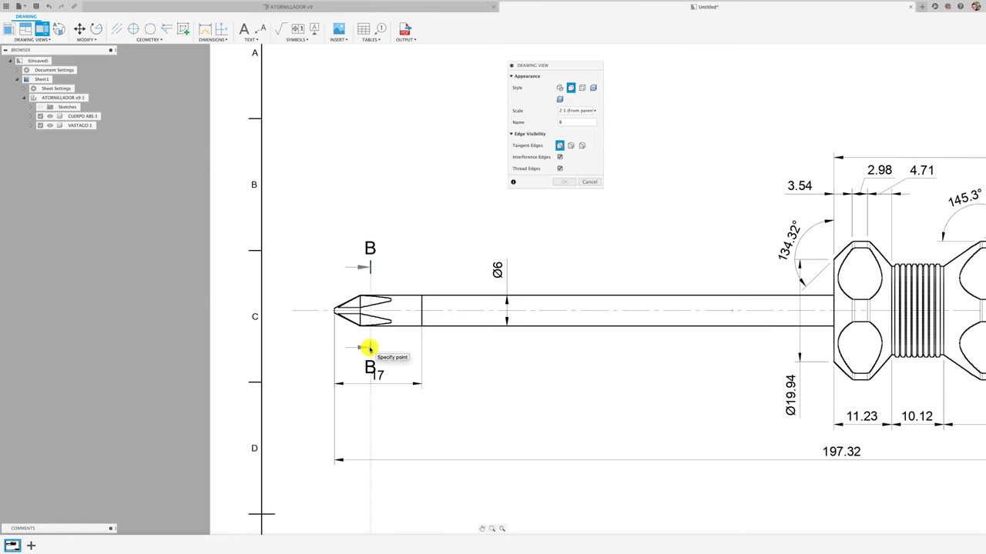
{"action": "left_click", "coordinate": [370, 348]}
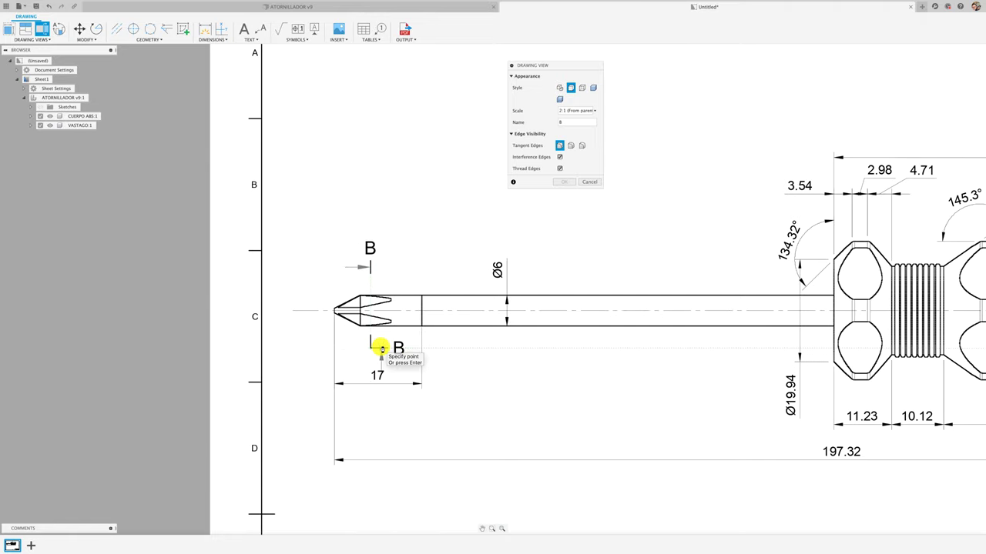
{"action": "key", "text": "Return"}
- Place the 2:1 B-B section on the sheet with its depth set to Slice
{"action": "scroll", "coordinate": [539, 362], "scroll_direction": "down", "scroll_amount": 1}
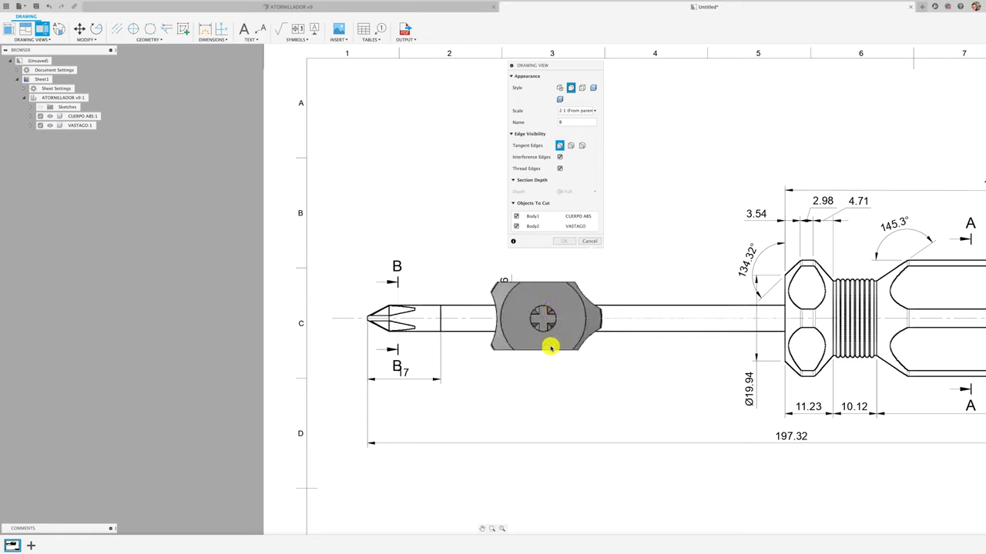
{"action": "left_click", "coordinate": [585, 269]}
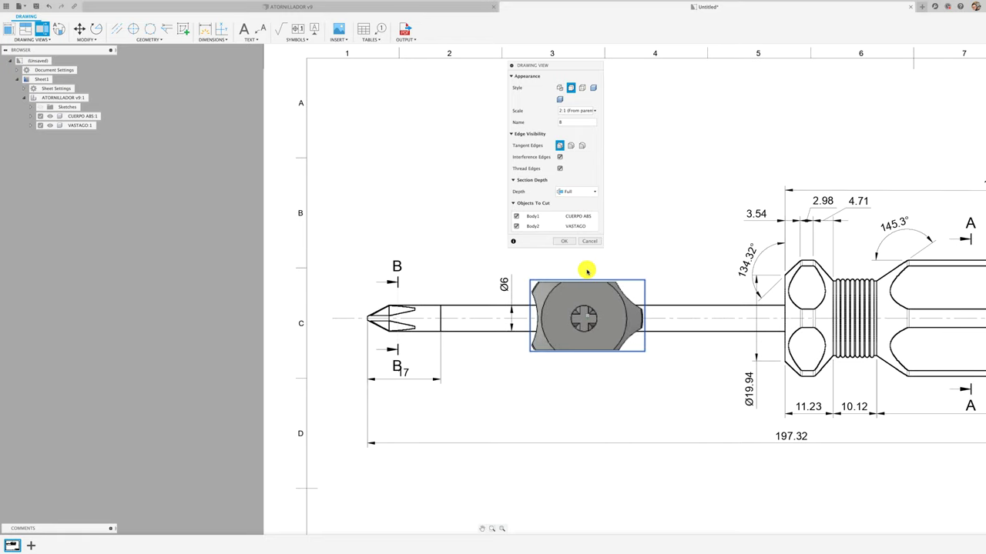
{"action": "left_click", "coordinate": [594, 194]}
{"action": "left_click", "coordinate": [581, 212]}
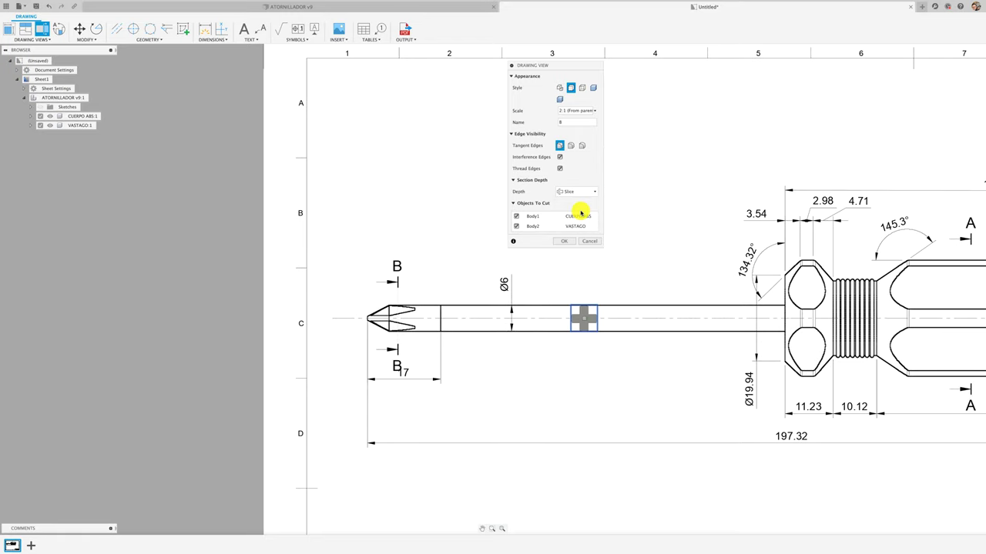
{"action": "scroll", "coordinate": [586, 330], "scroll_direction": "up", "scroll_amount": 2}
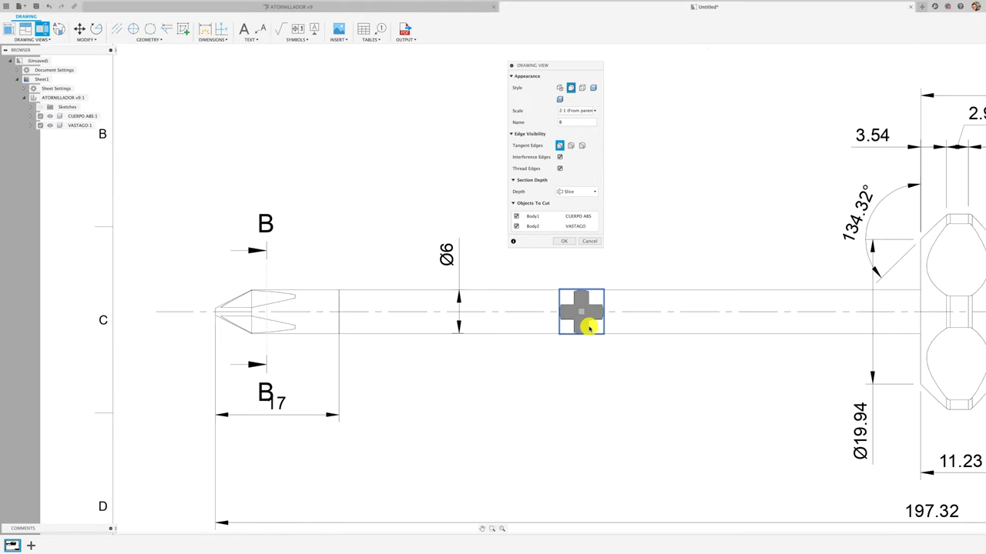
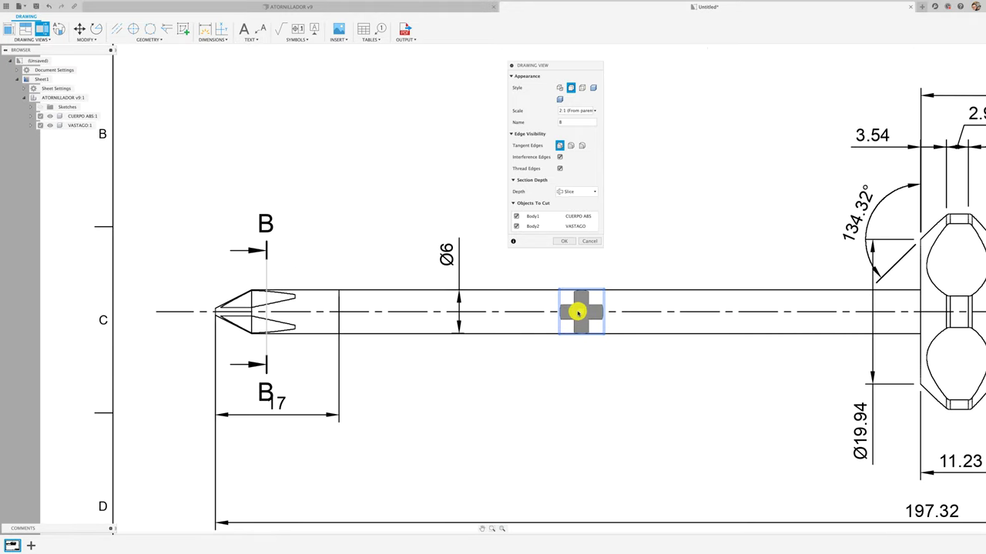
- Place section view B-B at 2:1 and set its hatch scale factor to 0.5
{"action": "left_click", "coordinate": [563, 241]}
{"action": "double_click", "coordinate": [586, 324]}
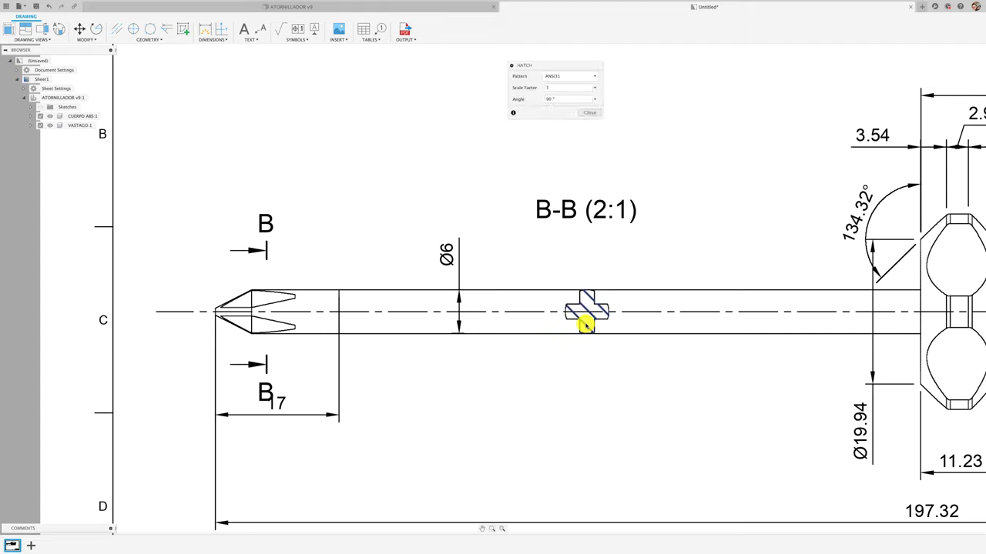
{"action": "left_click", "coordinate": [594, 88]}
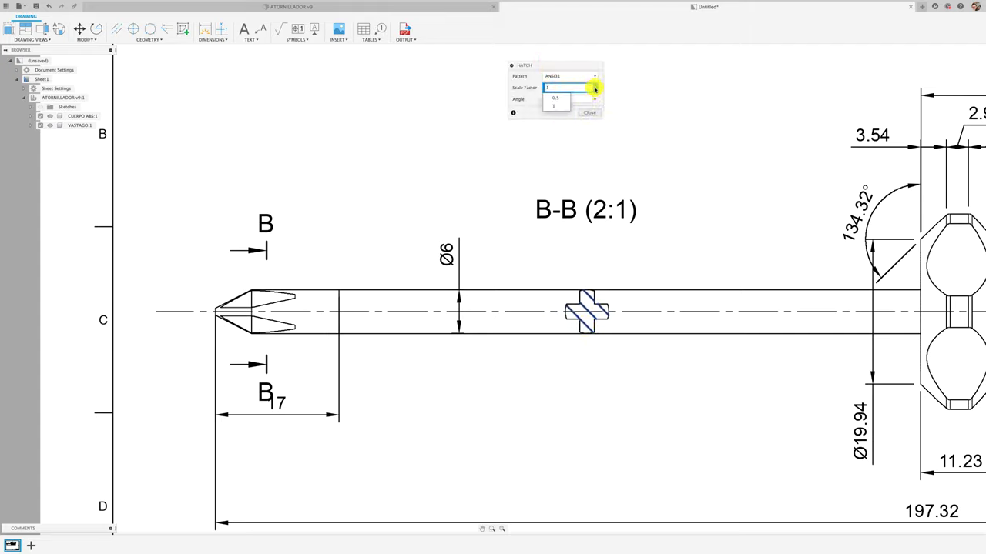
{"action": "left_click", "coordinate": [558, 98]}
{"action": "left_click", "coordinate": [589, 112]}
- Zoom around the sheet to review it, then start the Detail View command
{"action": "scroll", "coordinate": [572, 246], "scroll_direction": "down", "scroll_amount": 2}
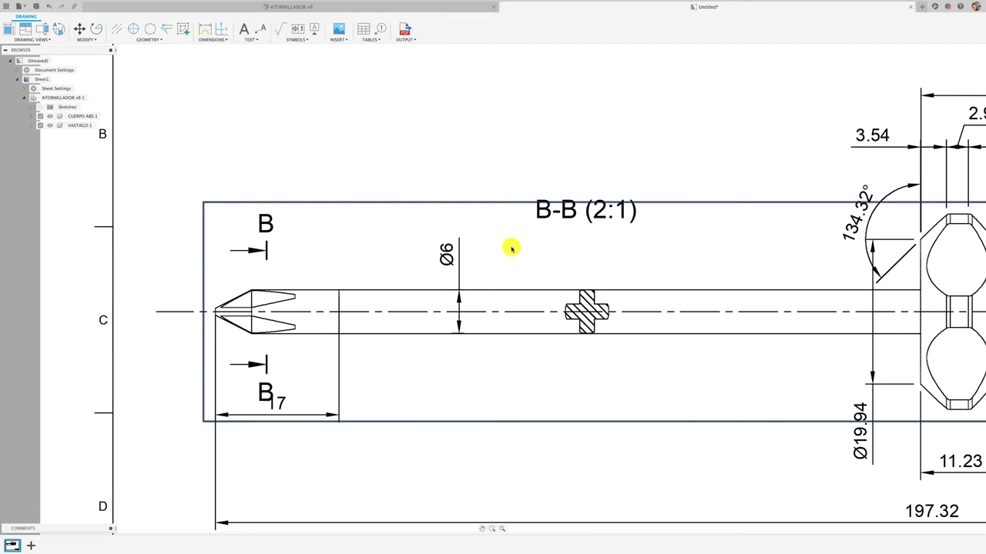
{"action": "scroll", "coordinate": [583, 277], "scroll_direction": "down", "scroll_amount": 2}
{"action": "scroll", "coordinate": [583, 278], "scroll_direction": "down", "scroll_amount": 1}
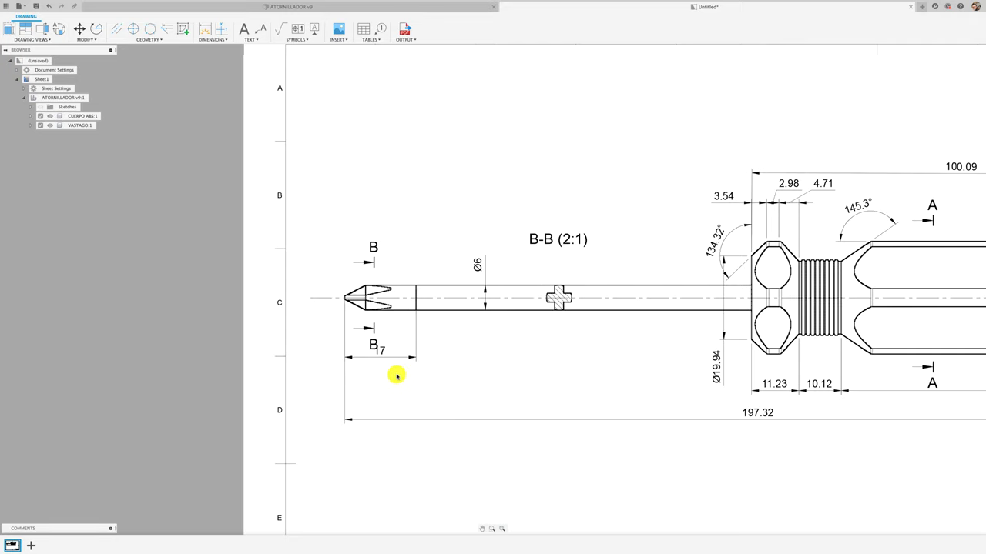
{"action": "scroll", "coordinate": [396, 374], "scroll_direction": "up", "scroll_amount": 1}
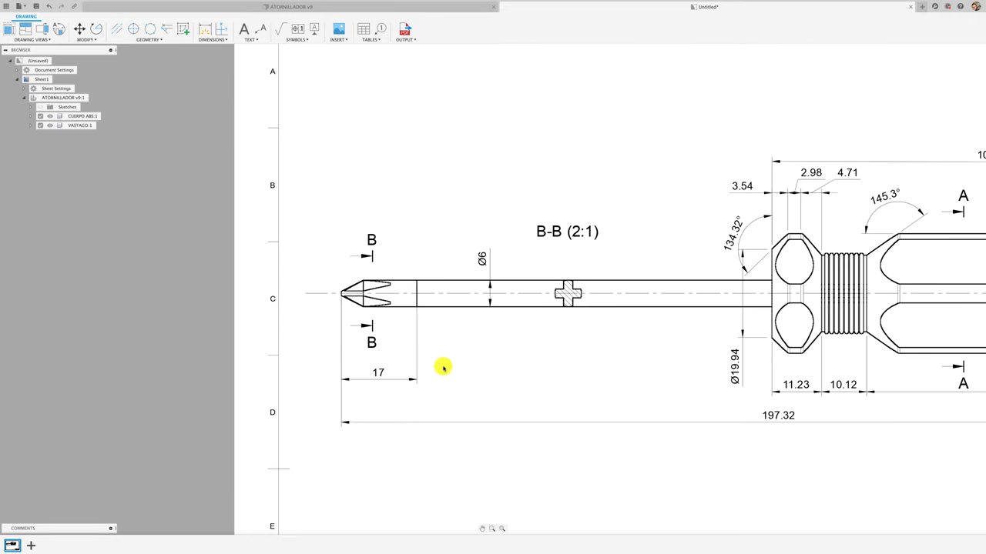
{"action": "scroll", "coordinate": [445, 339], "scroll_direction": "down", "scroll_amount": 2}
{"action": "scroll", "coordinate": [447, 334], "scroll_direction": "up", "scroll_amount": 2}
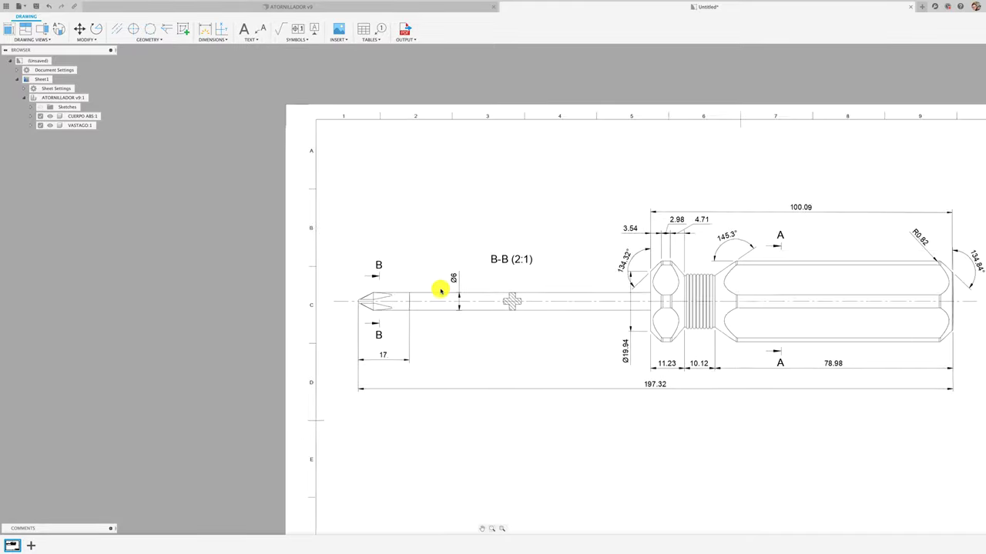
{"action": "scroll", "coordinate": [385, 251], "scroll_direction": "up", "scroll_amount": 2}
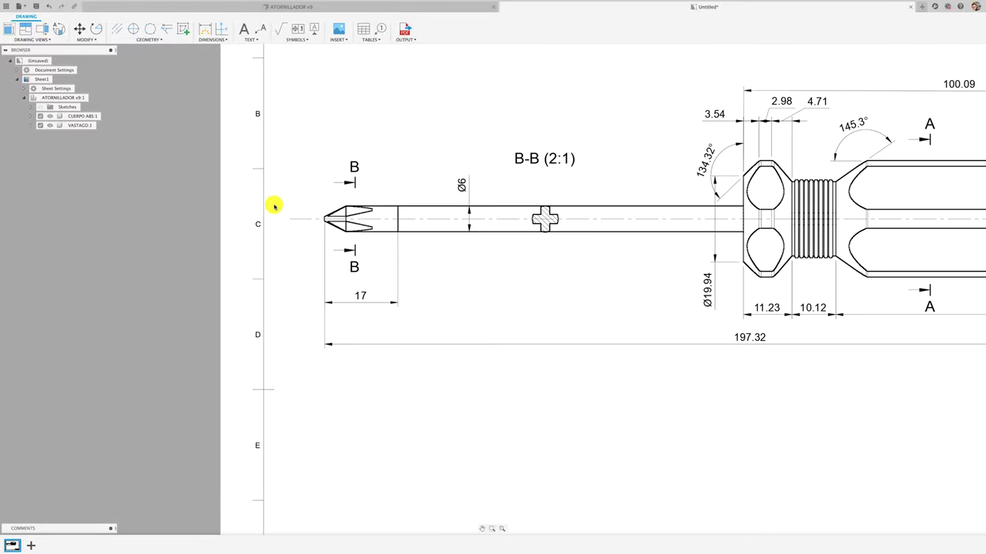
{"action": "left_click", "coordinate": [58, 29]}
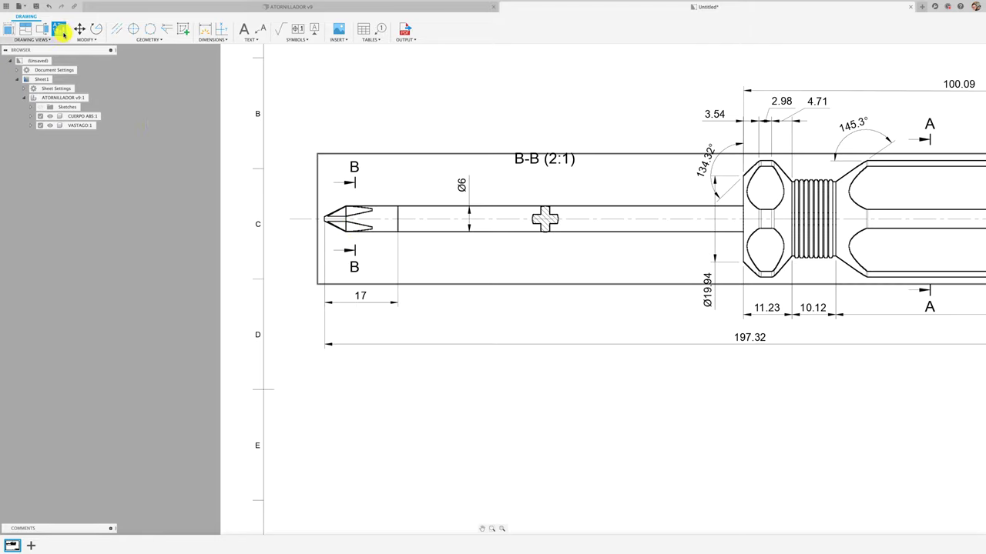
- Create detail view C at 4:1 circling the screwdriver tip, placed below the main view
{"action": "left_click", "coordinate": [59, 29]}
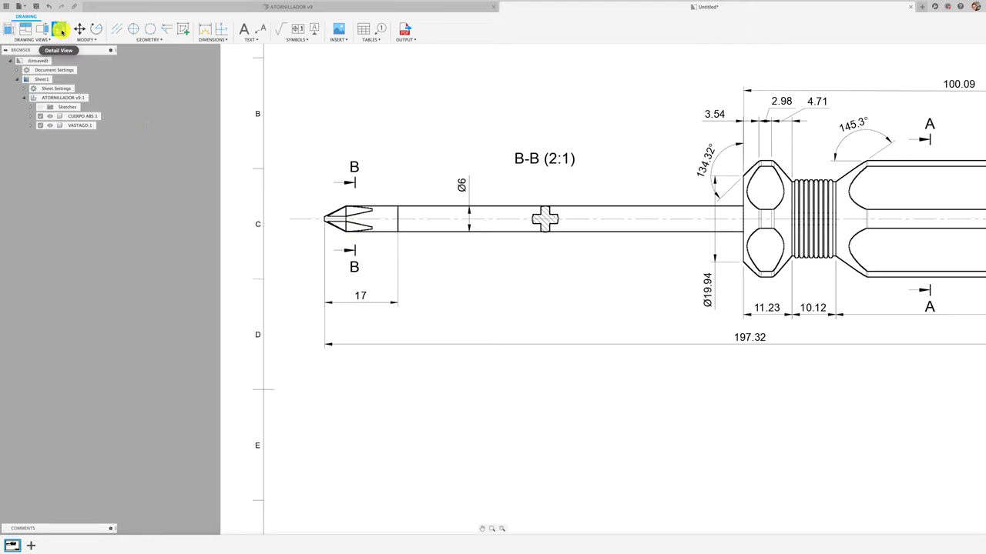
{"action": "left_click", "coordinate": [371, 228]}
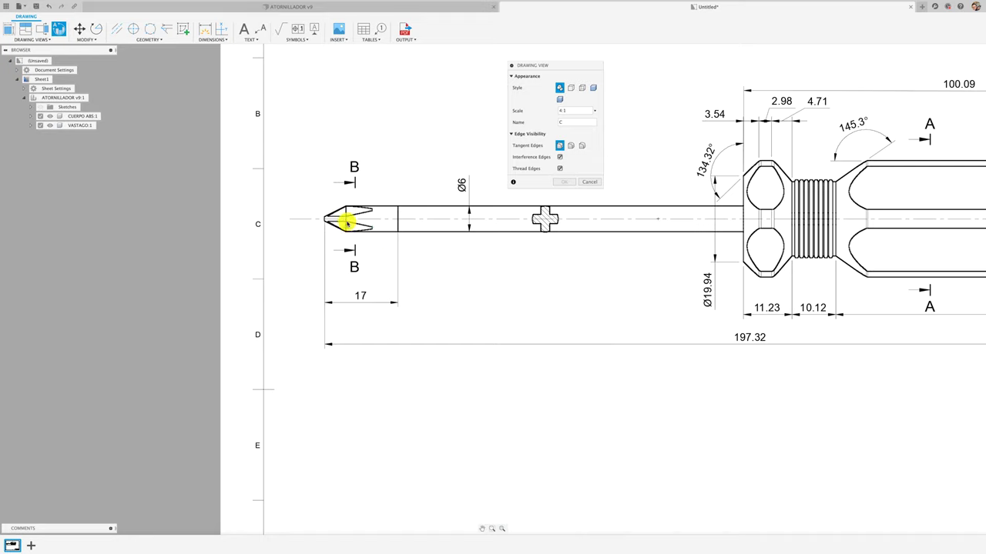
{"action": "left_click", "coordinate": [346, 223]}
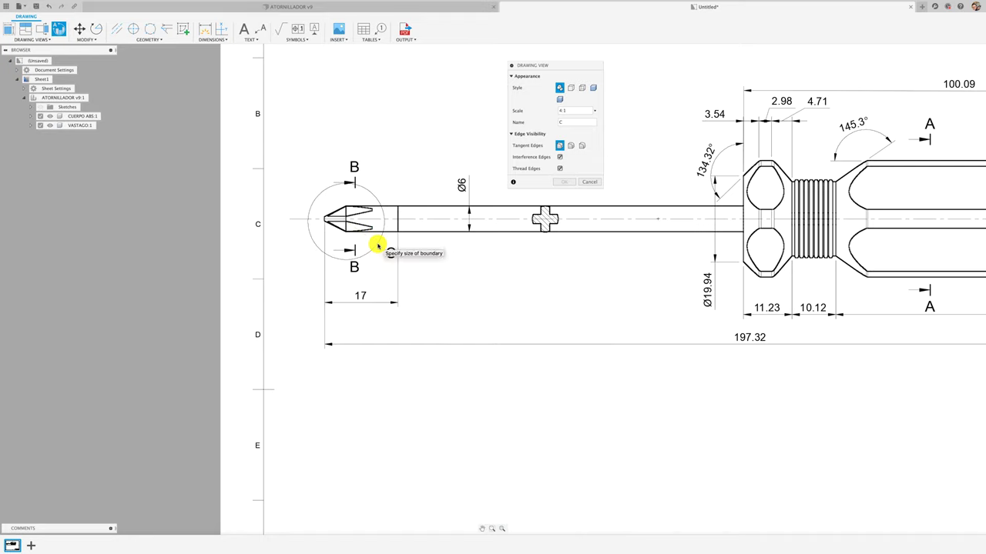
{"action": "left_click", "coordinate": [378, 252]}
{"action": "scroll", "coordinate": [417, 307], "scroll_direction": "down", "scroll_amount": 2}
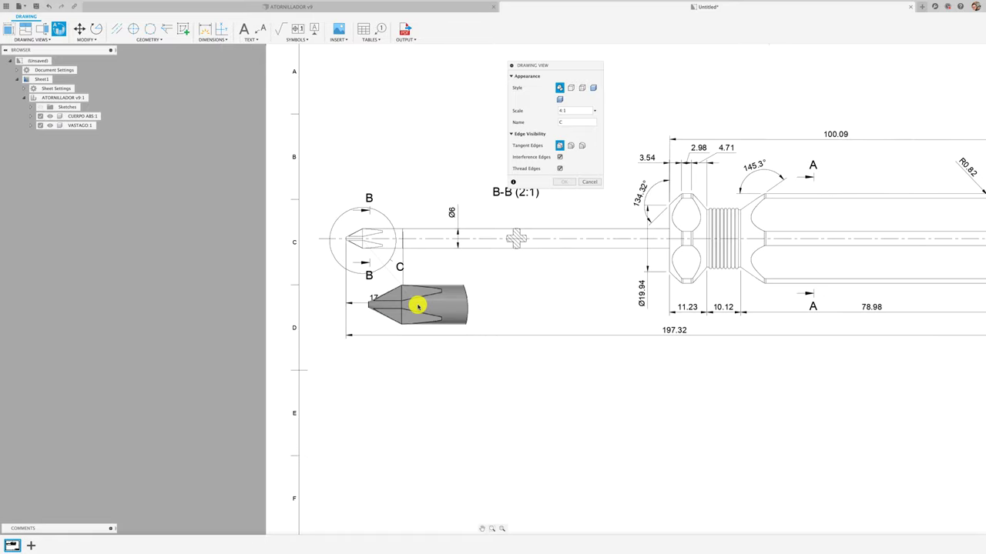
{"action": "middle_click_drag", "start_coordinate": [429, 392], "coordinate": [429, 303]}
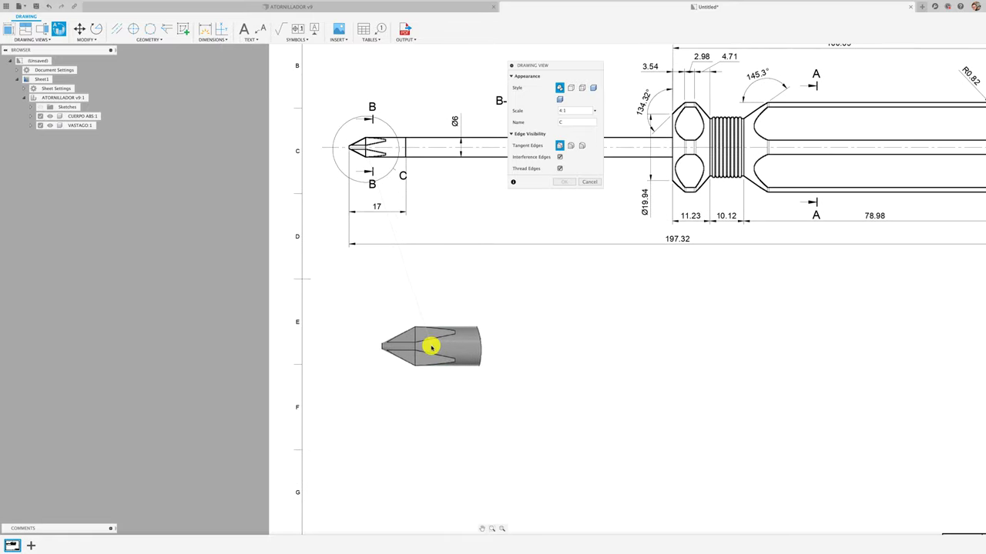
{"action": "left_click", "coordinate": [430, 348]}
{"action": "left_click", "coordinate": [566, 185]}
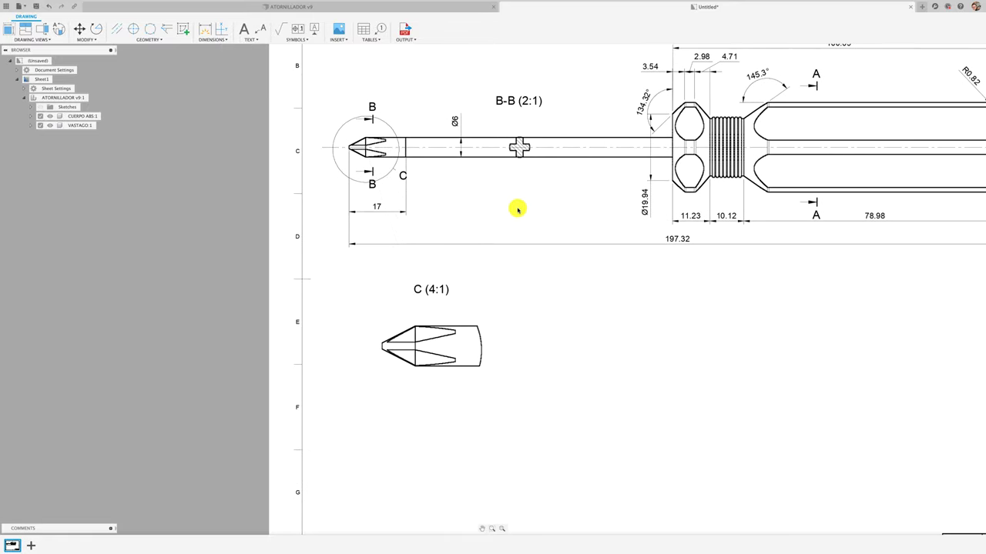
{"action": "scroll", "coordinate": [436, 346], "scroll_direction": "up", "scroll_amount": 1}
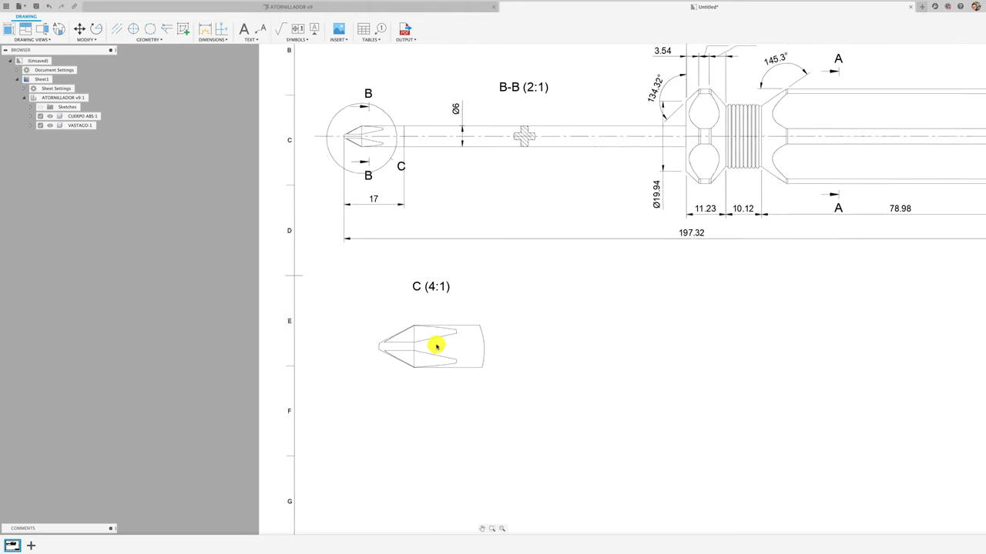
{"action": "scroll", "coordinate": [436, 347], "scroll_direction": "up", "scroll_amount": 1}
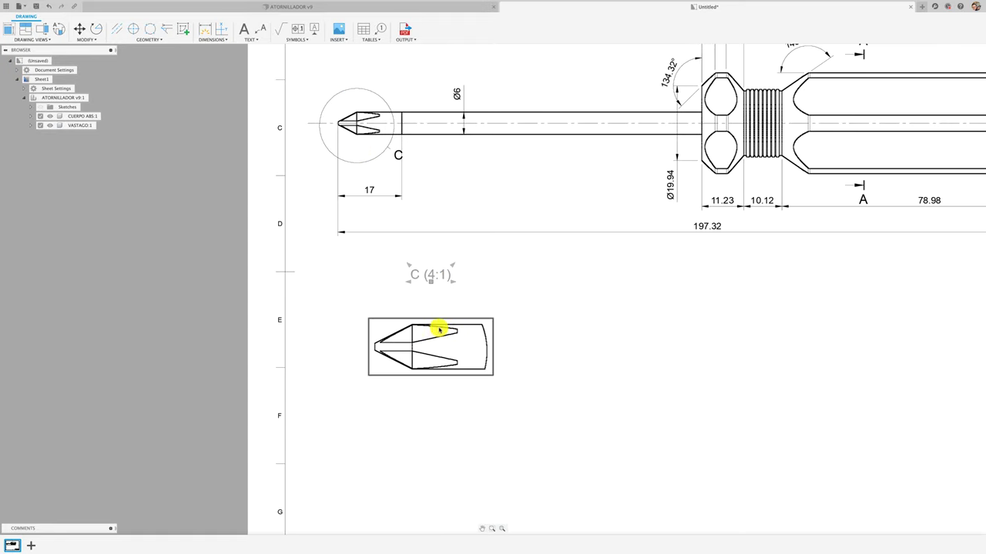
{"action": "left_click", "coordinate": [443, 320]}
{"action": "left_click_drag", "start_coordinate": [435, 376], "coordinate": [436, 406]}
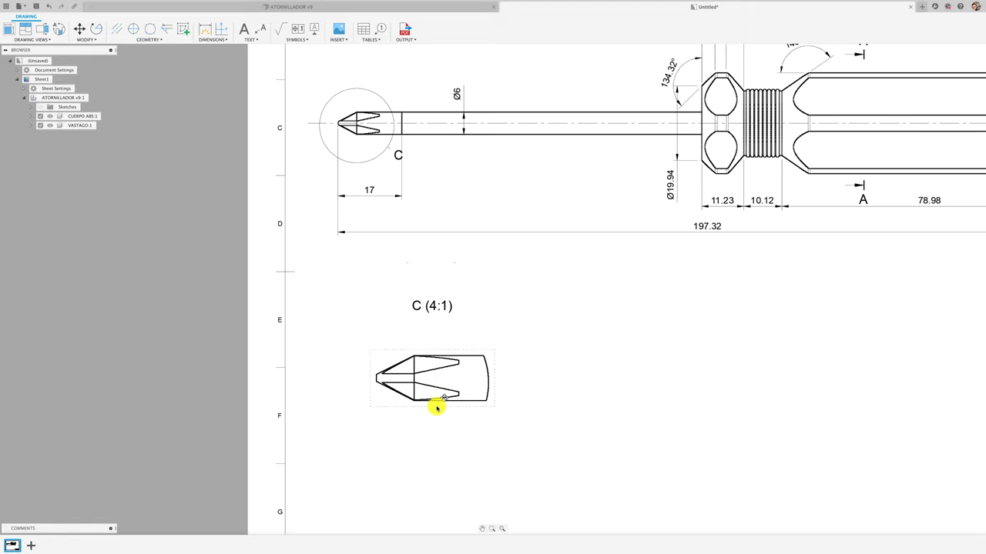
{"action": "left_click", "coordinate": [450, 356]}
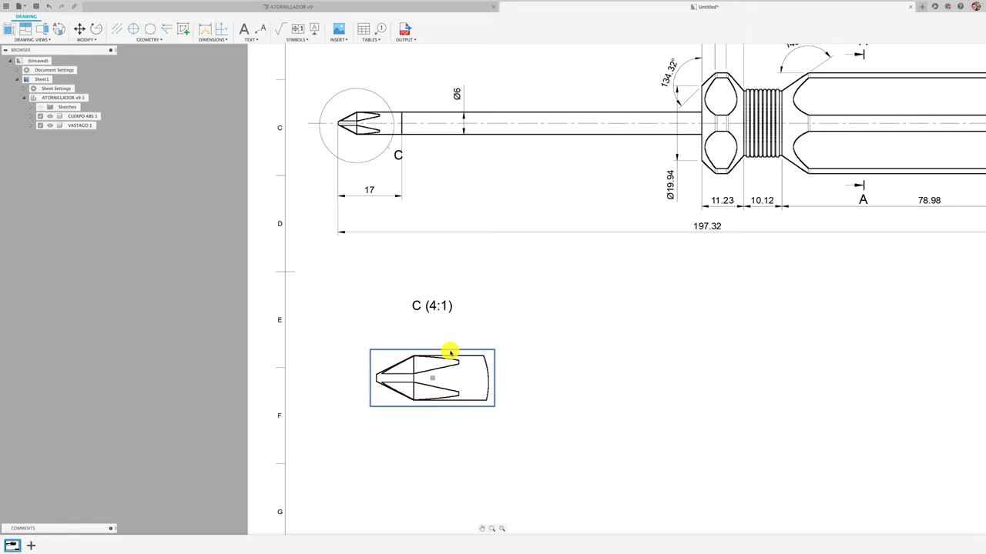
{"action": "left_click", "coordinate": [57, 28]}
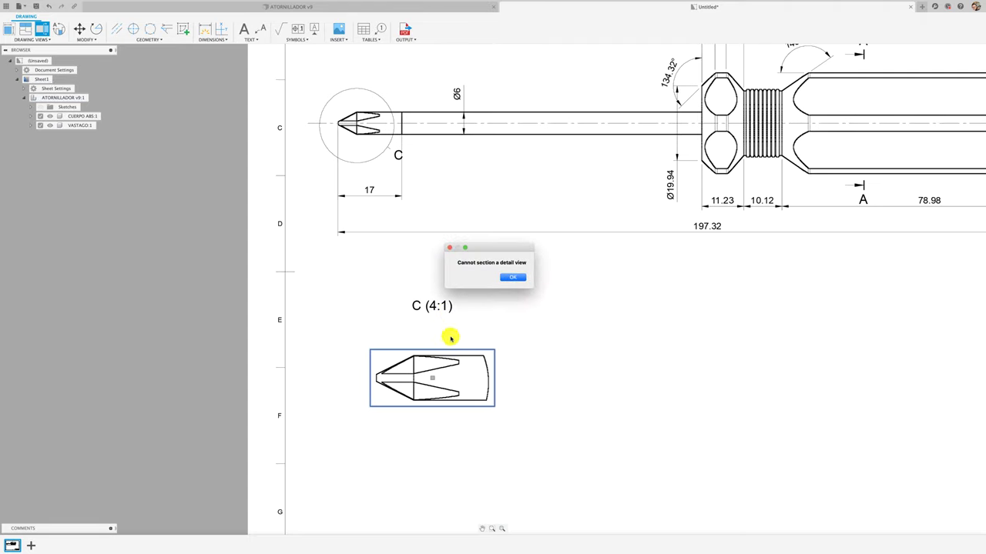
{"action": "left_click", "coordinate": [513, 278]}
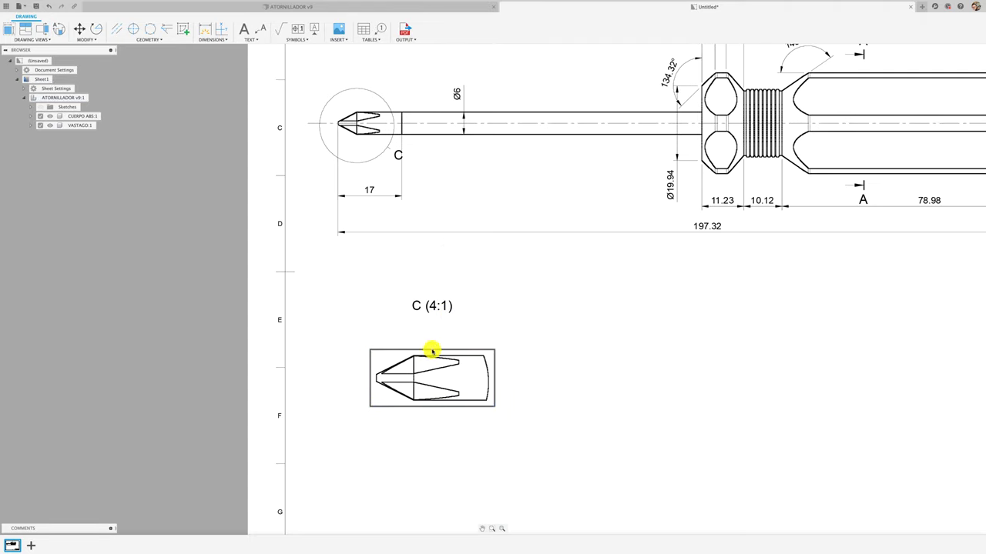
{"action": "left_click", "coordinate": [432, 352]}
{"action": "left_click", "coordinate": [42, 28]}
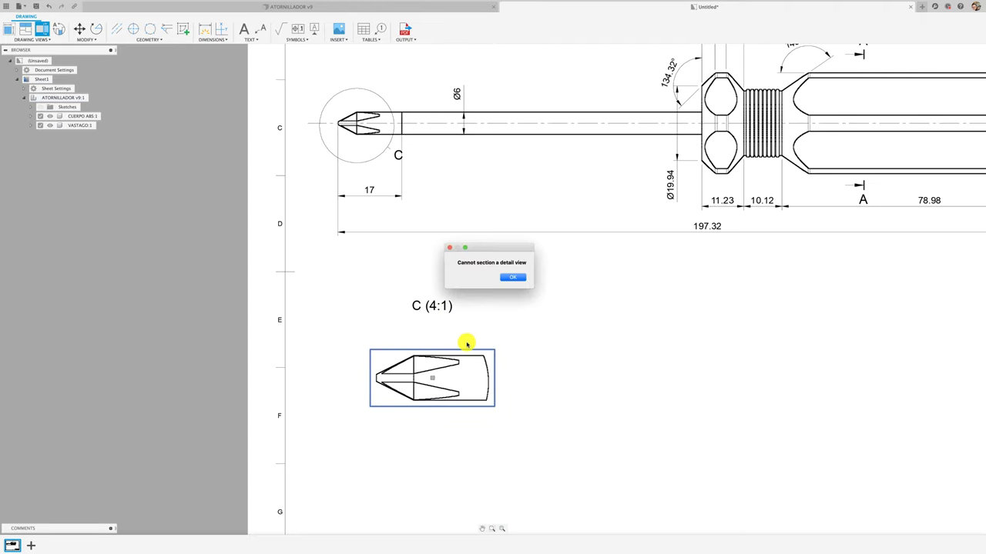
{"action": "left_click", "coordinate": [510, 278]}
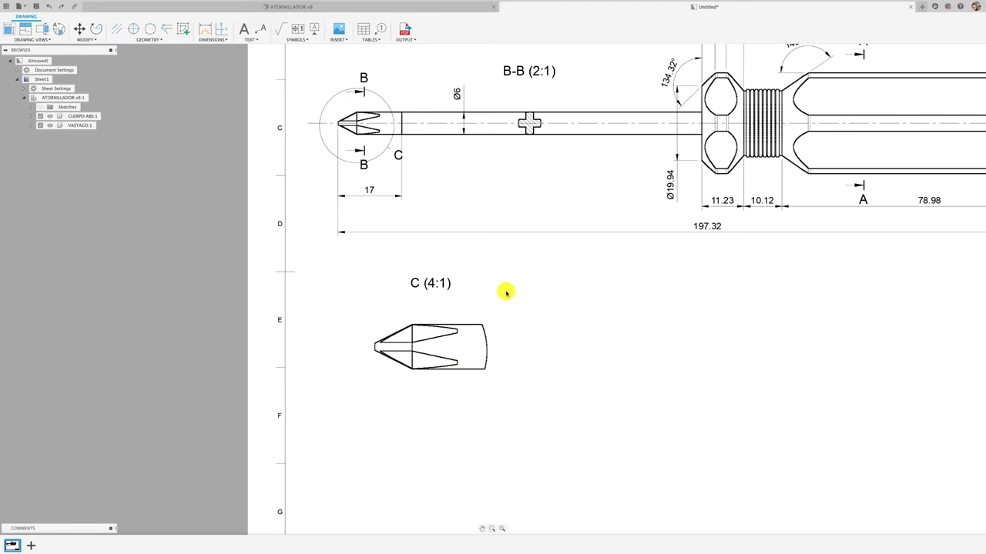
- Enlarge detail circle C around the tip and move the 17 dimension below it
{"action": "scroll", "coordinate": [368, 109], "scroll_direction": "up", "scroll_amount": 2}
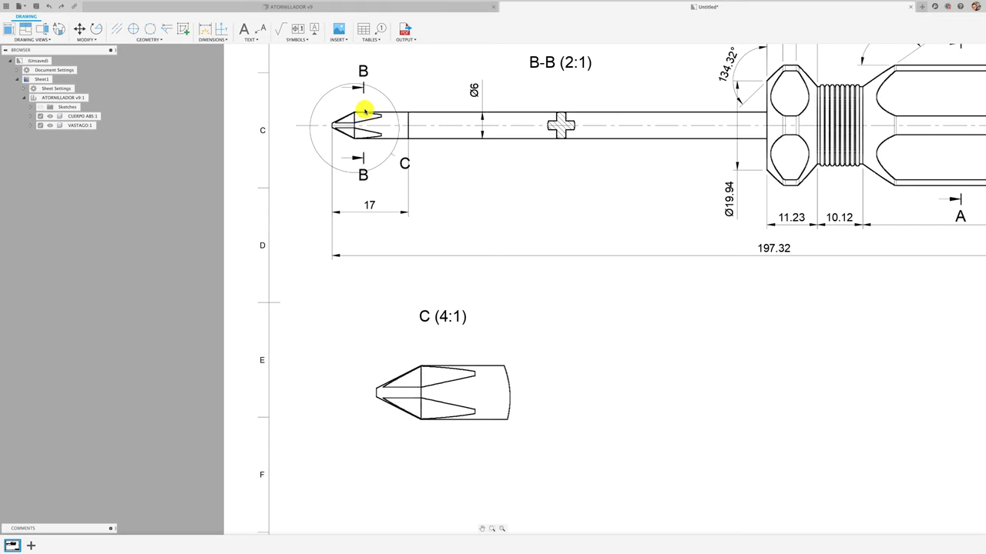
{"action": "scroll", "coordinate": [380, 151], "scroll_direction": "up", "scroll_amount": 3}
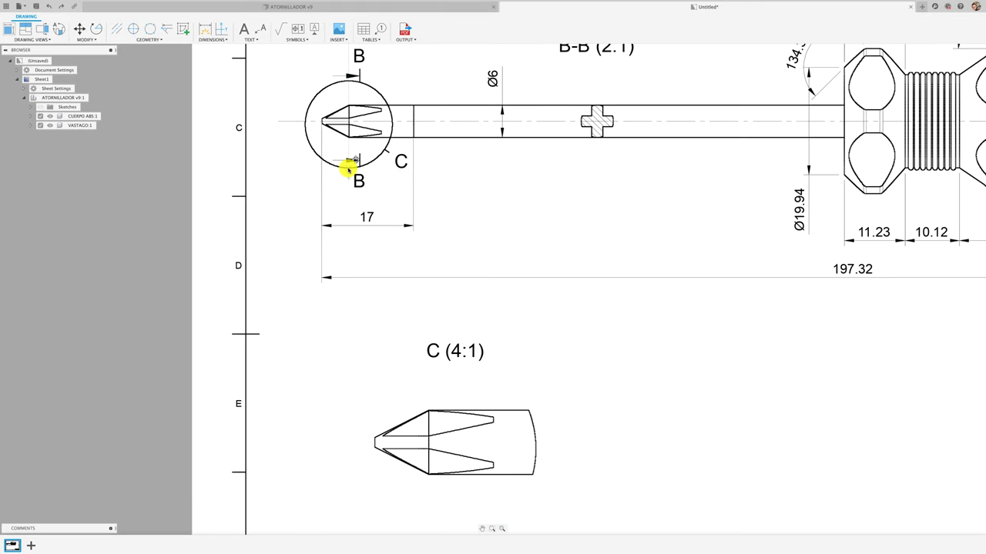
{"action": "left_click", "coordinate": [351, 179]}
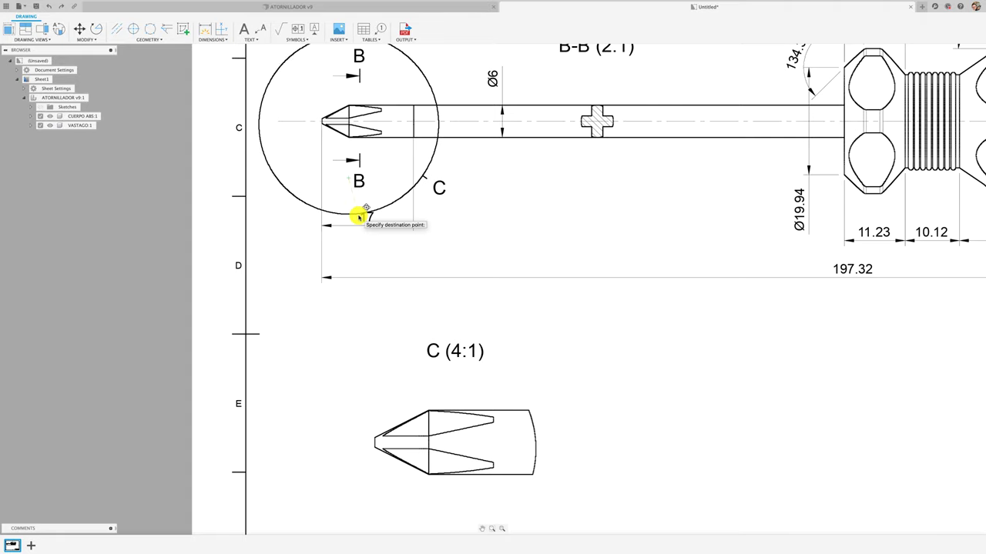
{"action": "left_click", "coordinate": [361, 211]}
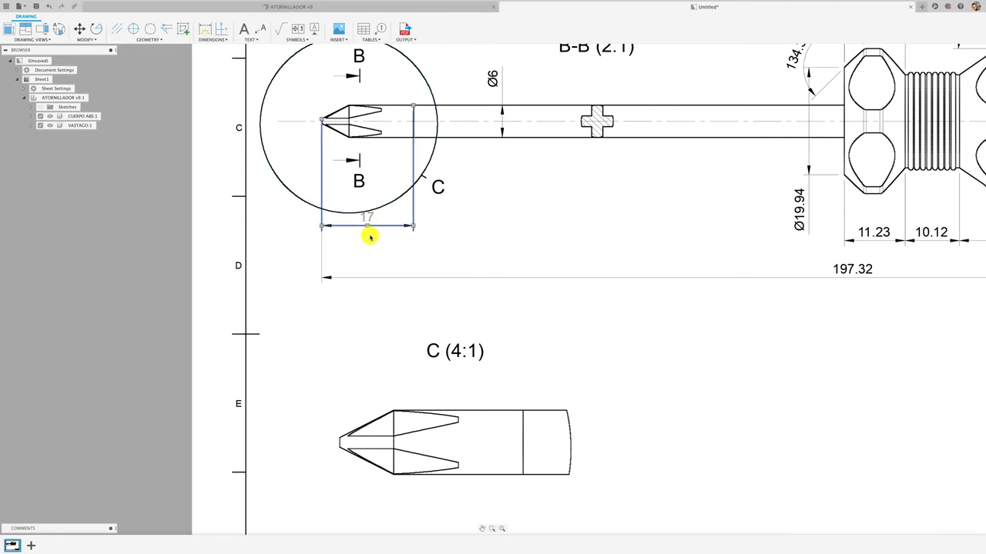
{"action": "left_click", "coordinate": [367, 246]}
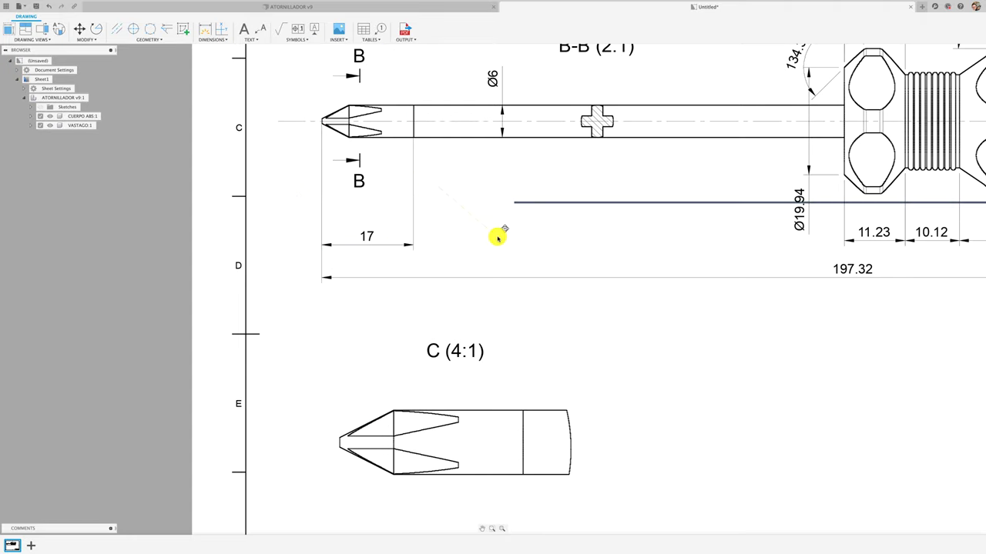
{"action": "scroll", "coordinate": [504, 216], "scroll_direction": "down", "scroll_amount": 2}
- Dimension detail view C's tip and slot with horizontal lengths 5 and 6
{"action": "scroll", "coordinate": [580, 343], "scroll_direction": "down", "scroll_amount": 2}
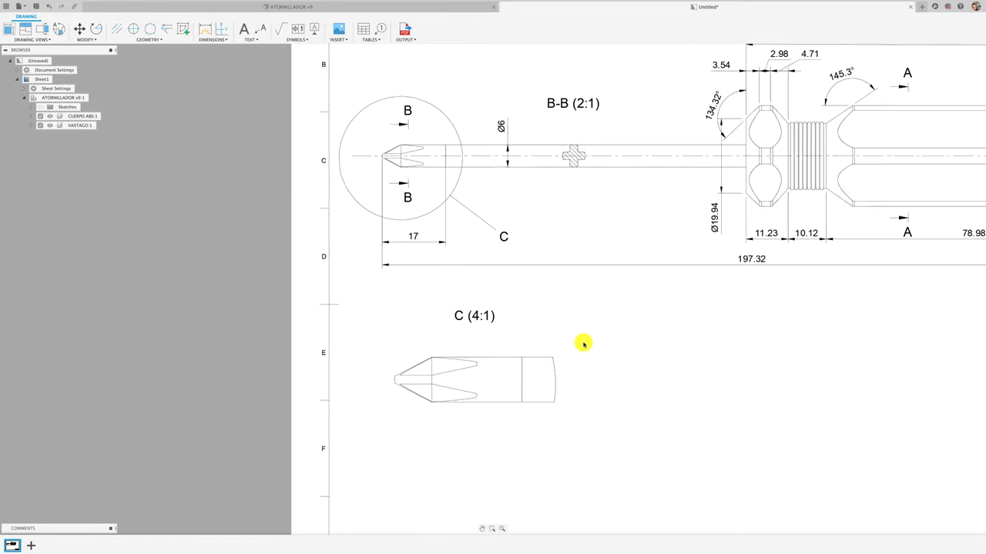
{"action": "scroll", "coordinate": [578, 317], "scroll_direction": "up", "scroll_amount": 1}
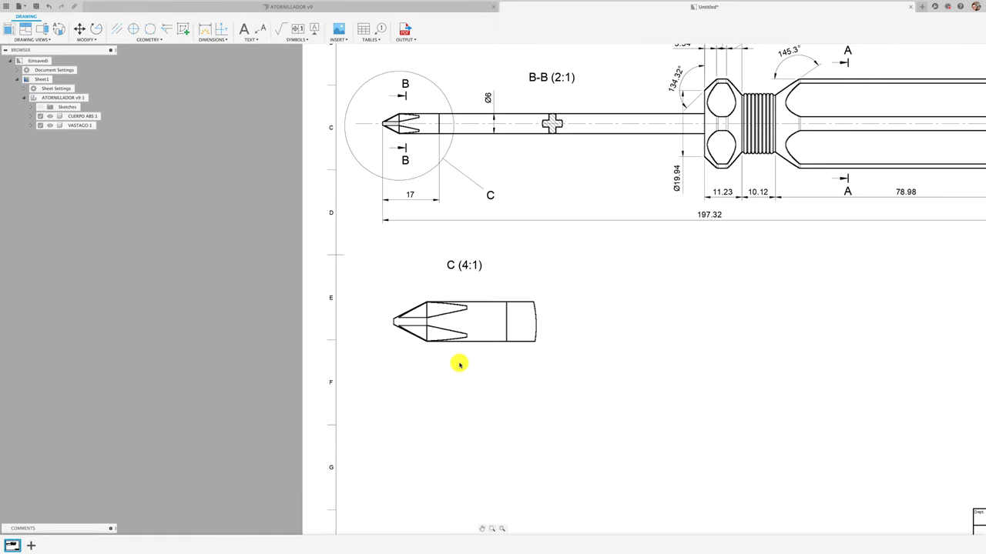
{"action": "scroll", "coordinate": [459, 364], "scroll_direction": "up", "scroll_amount": 1}
{"action": "left_click", "coordinate": [204, 28]}
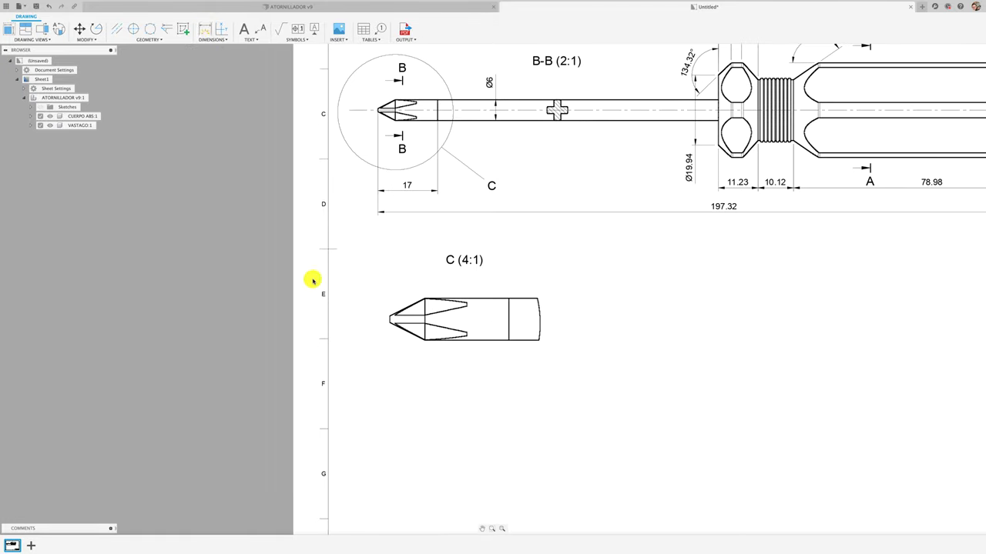
{"action": "scroll", "coordinate": [369, 322], "scroll_direction": "up", "scroll_amount": 2}
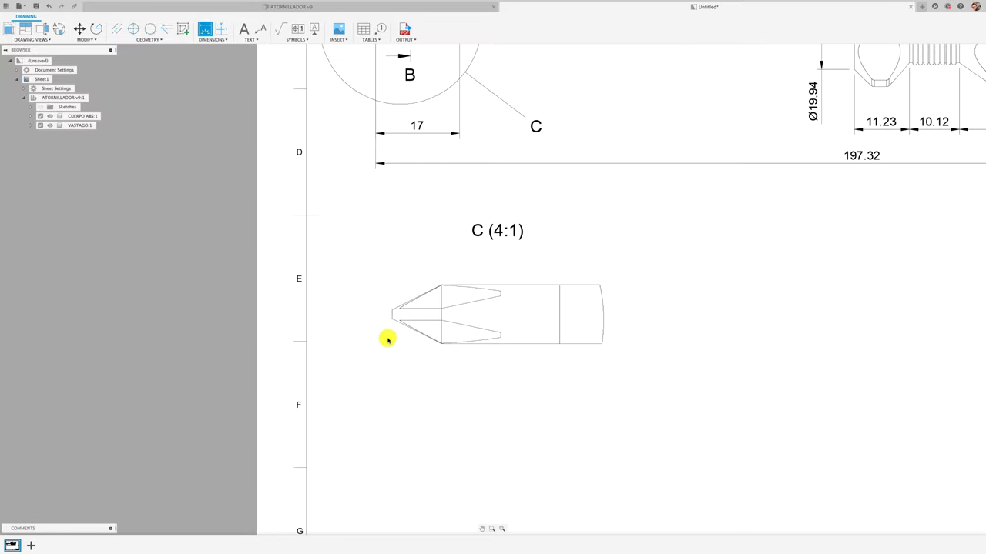
{"action": "left_click", "coordinate": [441, 344]}
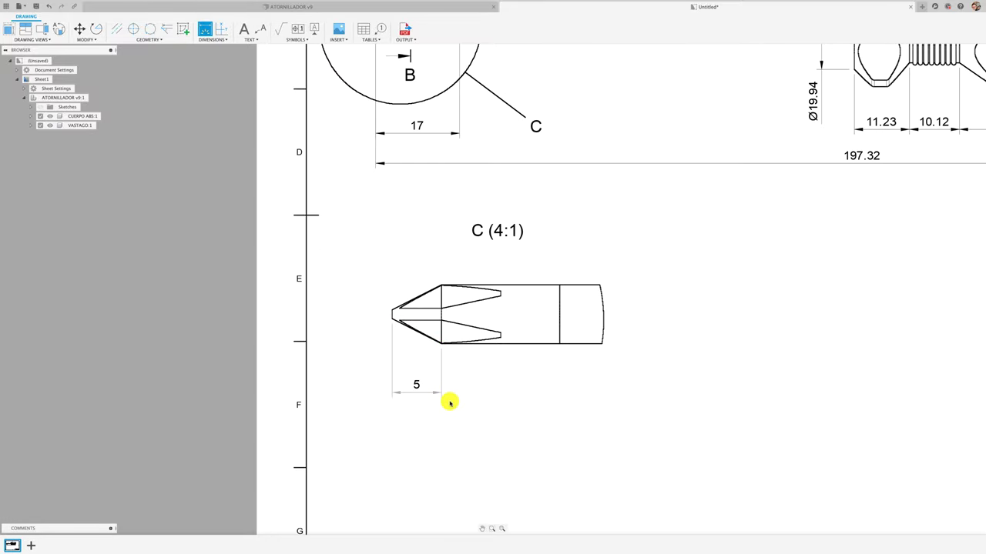
{"action": "left_click", "coordinate": [450, 402]}
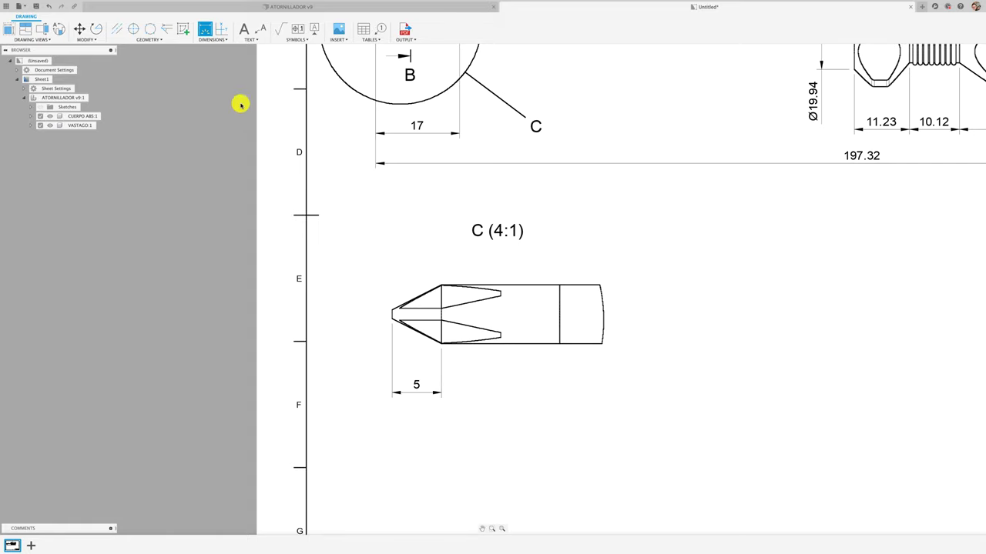
{"action": "left_click", "coordinate": [500, 337]}
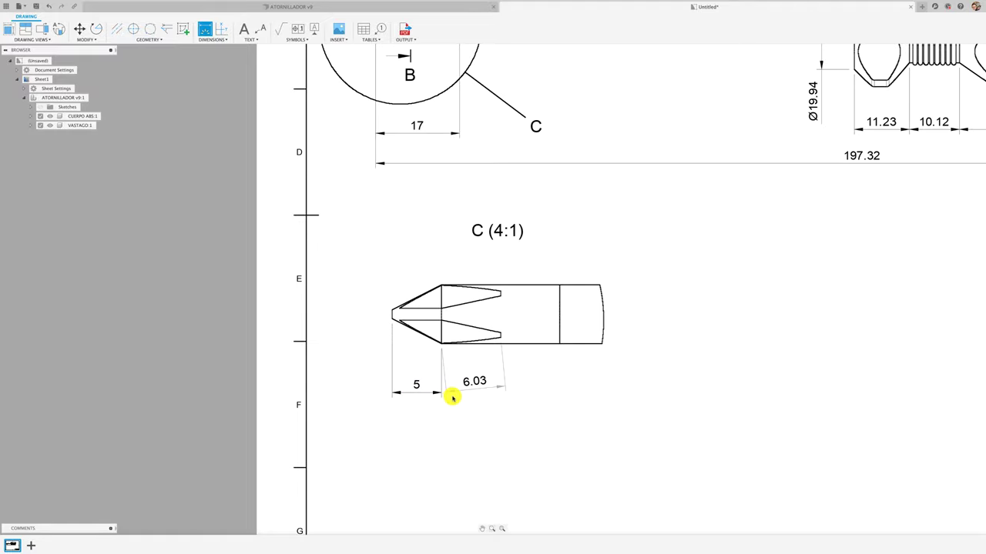
{"action": "scroll", "coordinate": [445, 406], "scroll_direction": "down", "scroll_amount": 3}
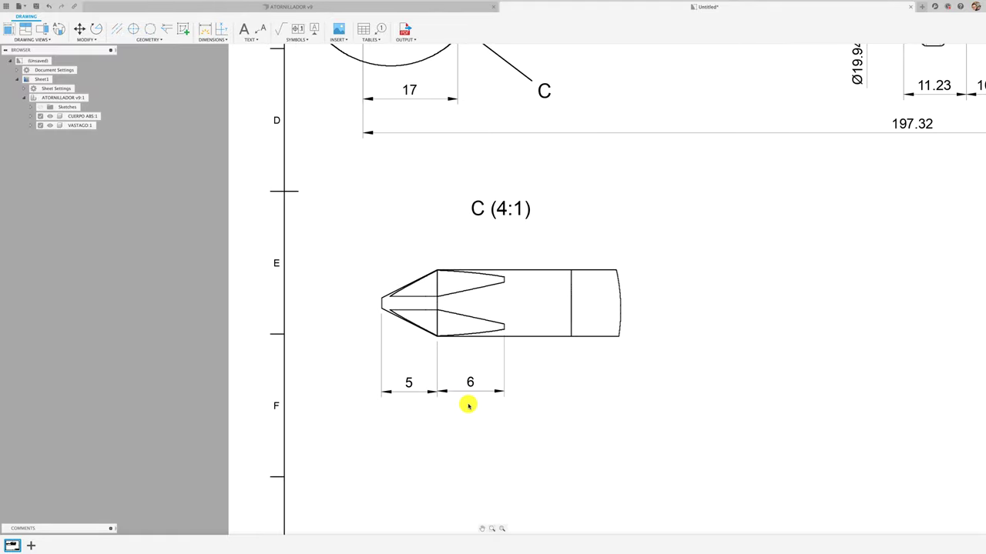
{"action": "scroll", "coordinate": [467, 404], "scroll_direction": "up", "scroll_amount": 2}
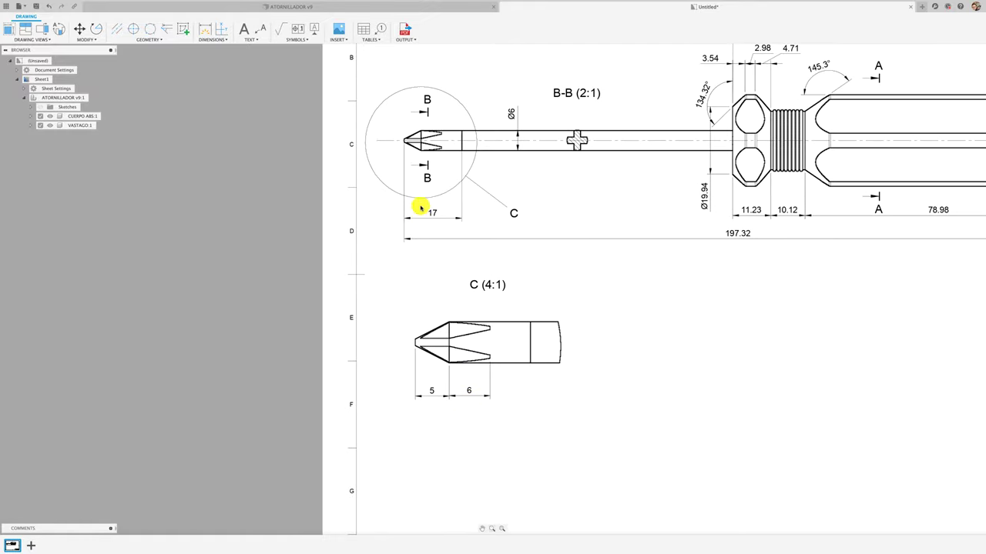
- Dimension the cross-section's bar width as 2.05, placed below the shaft
{"action": "scroll", "coordinate": [433, 352], "scroll_direction": "up", "scroll_amount": 2}
{"action": "scroll", "coordinate": [434, 354], "scroll_direction": "up", "scroll_amount": 2}
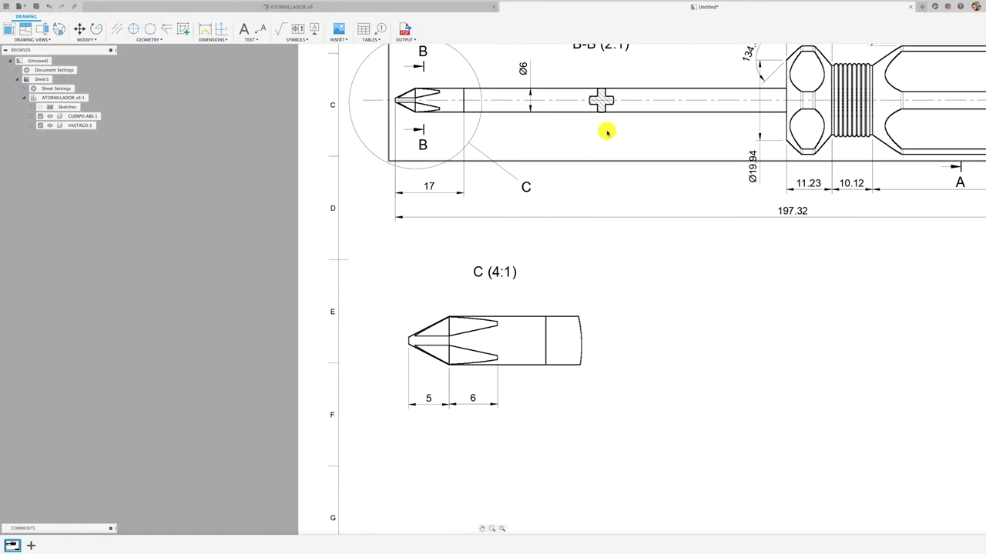
{"action": "scroll", "coordinate": [605, 131], "scroll_direction": "up", "scroll_amount": 2}
{"action": "scroll", "coordinate": [565, 176], "scroll_direction": "up", "scroll_amount": 1}
{"action": "scroll", "coordinate": [565, 175], "scroll_direction": "up", "scroll_amount": 2}
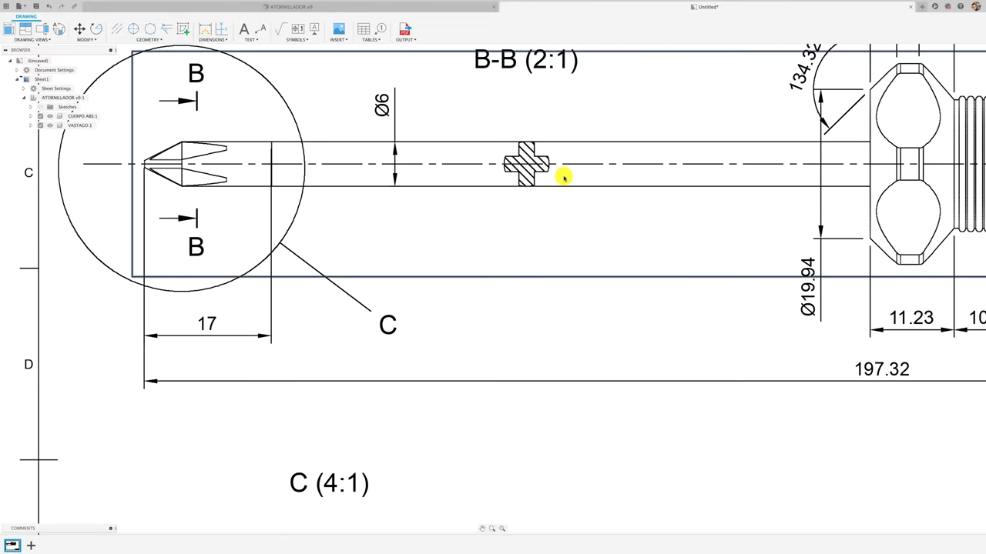
{"action": "left_click", "coordinate": [218, 32]}
{"action": "scroll", "coordinate": [502, 188], "scroll_direction": "up", "scroll_amount": 3}
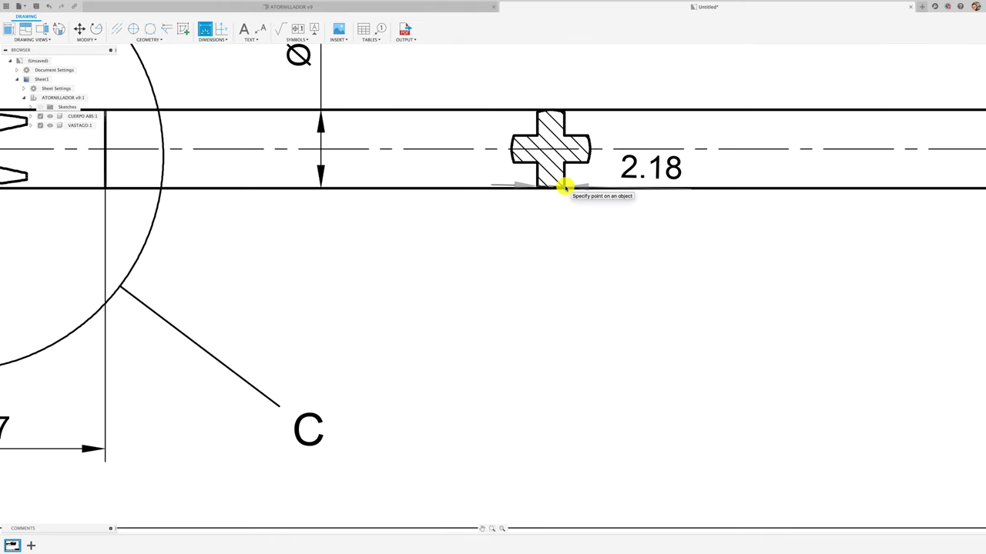
{"action": "left_click", "coordinate": [561, 190]}
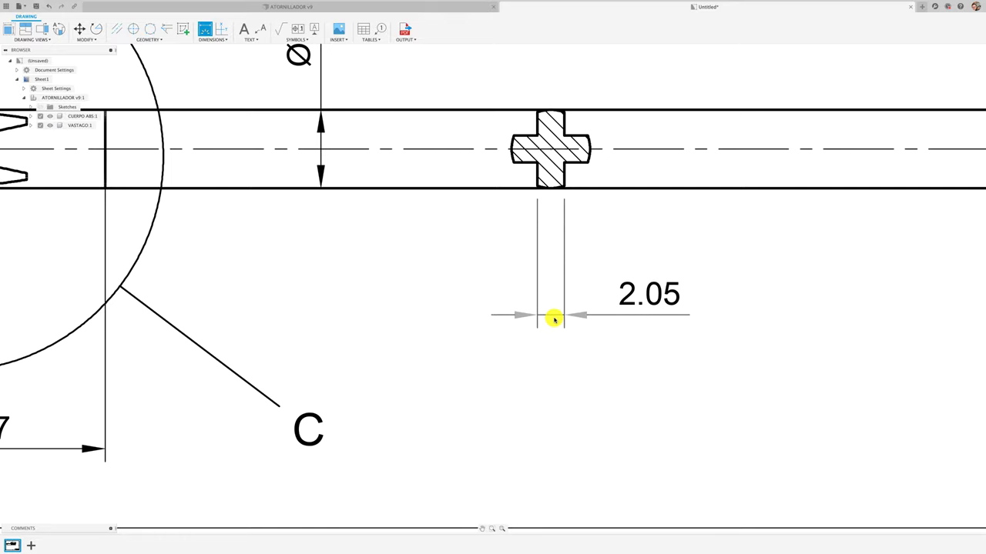
{"action": "left_click", "coordinate": [555, 316]}
- Add a 1.8 height dimension beside the cross-shaped section
{"action": "scroll", "coordinate": [574, 242], "scroll_direction": "down", "scroll_amount": 3}
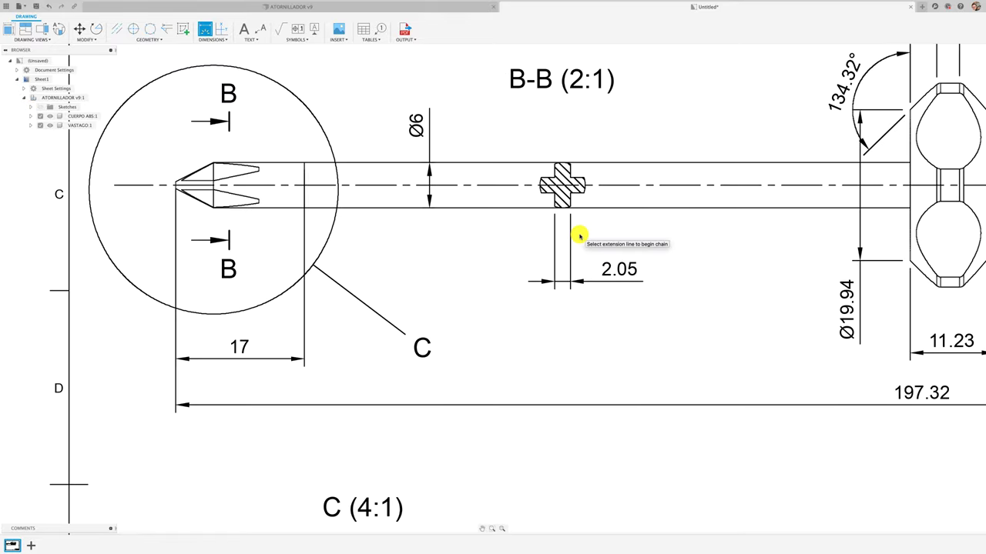
{"action": "scroll", "coordinate": [596, 167], "scroll_direction": "up", "scroll_amount": 1}
{"action": "scroll", "coordinate": [596, 167], "scroll_direction": "up", "scroll_amount": 1}
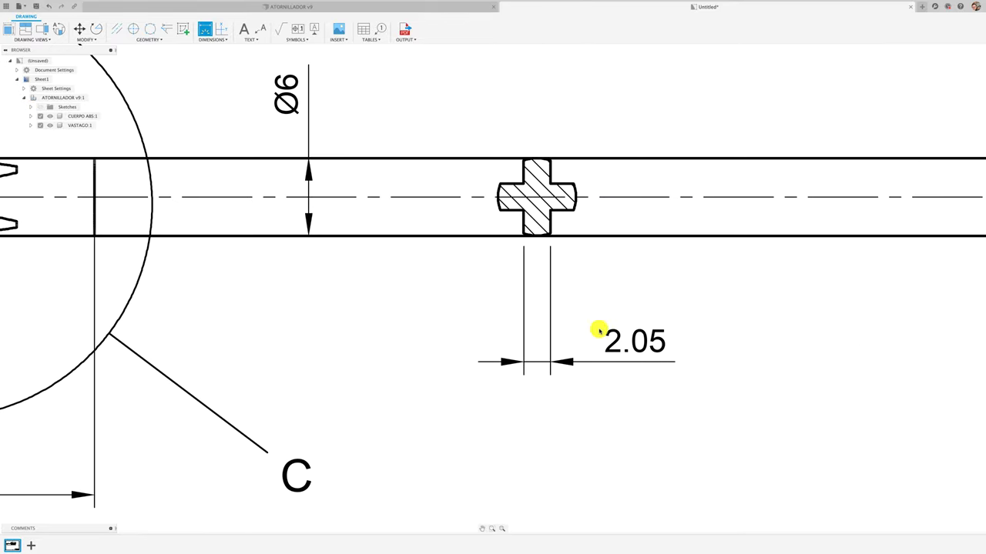
{"action": "scroll", "coordinate": [581, 249], "scroll_direction": "down", "scroll_amount": 1}
{"action": "scroll", "coordinate": [588, 248], "scroll_direction": "down", "scroll_amount": 1}
{"action": "scroll", "coordinate": [588, 248], "scroll_direction": "up", "scroll_amount": 2}
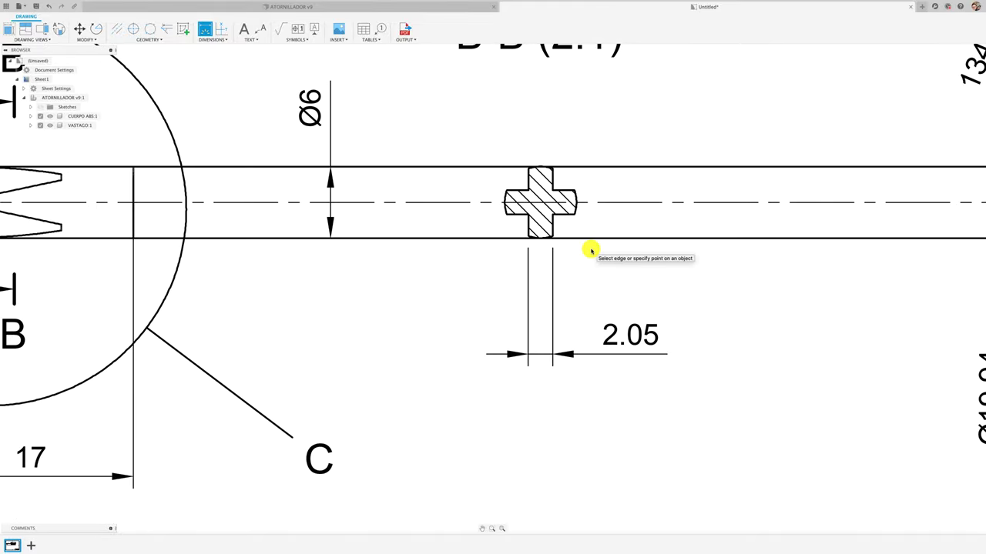
{"action": "scroll", "coordinate": [588, 248], "scroll_direction": "down", "scroll_amount": 1}
{"action": "scroll", "coordinate": [583, 244], "scroll_direction": "up", "scroll_amount": 2}
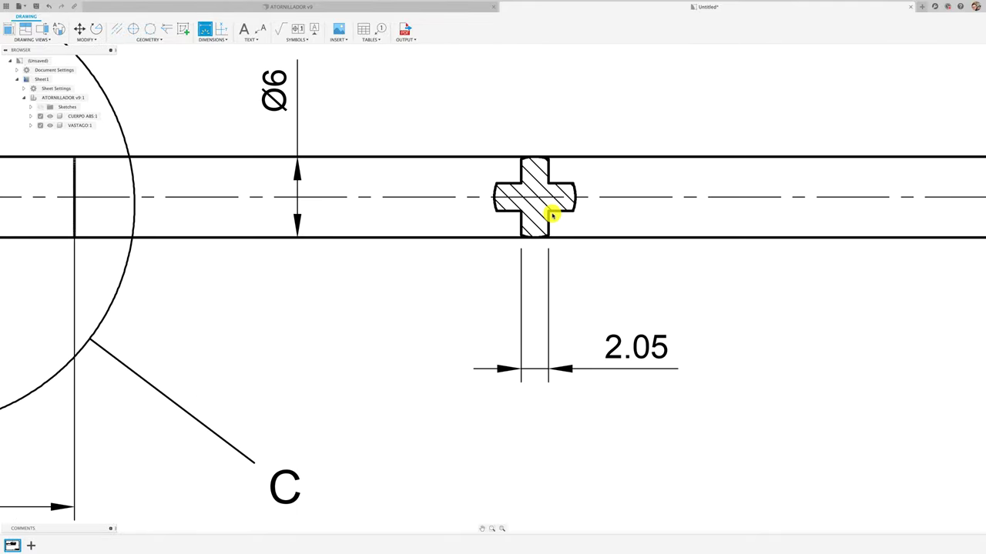
{"action": "left_click", "coordinate": [549, 213]}
{"action": "left_click", "coordinate": [548, 238]}
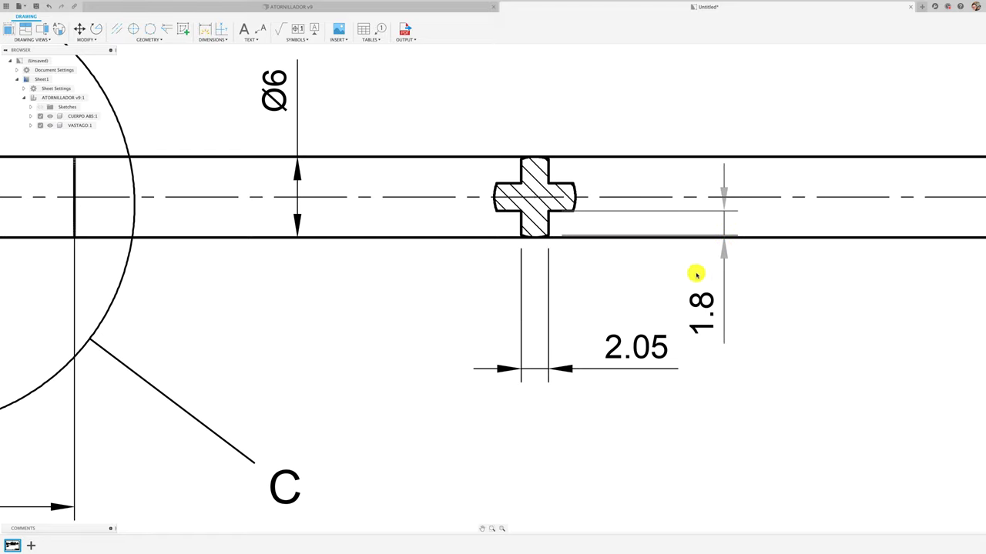
{"action": "scroll", "coordinate": [542, 222], "scroll_direction": "down", "scroll_amount": 3}
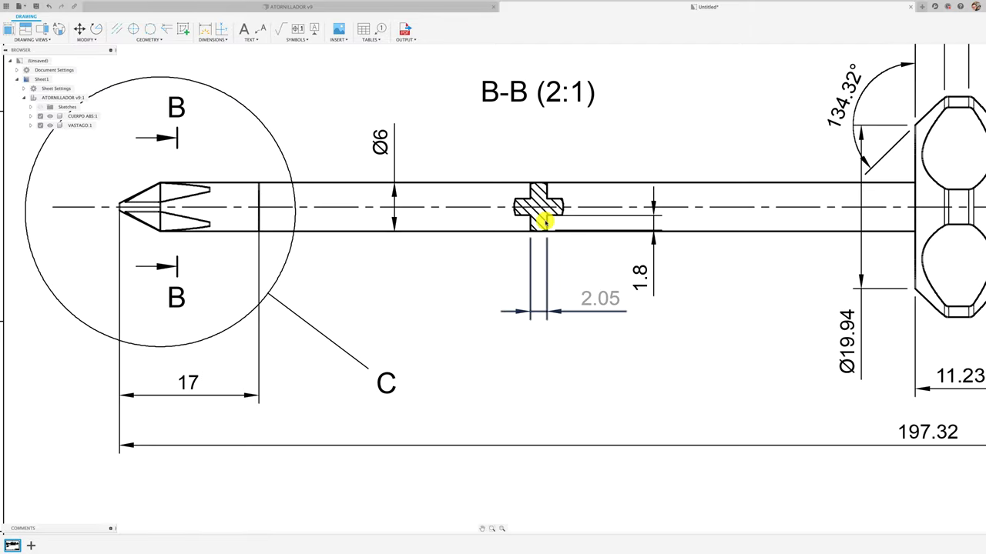
{"action": "scroll", "coordinate": [544, 223], "scroll_direction": "down", "scroll_amount": 2}
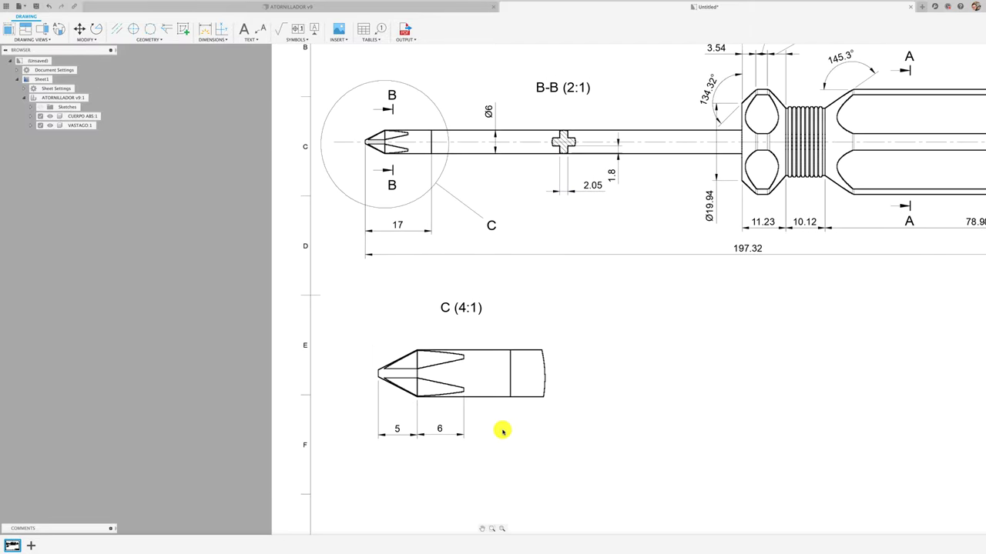
{"action": "scroll", "coordinate": [505, 428], "scroll_direction": "down", "scroll_amount": 1}
{"action": "scroll", "coordinate": [448, 385], "scroll_direction": "up", "scroll_amount": 1}
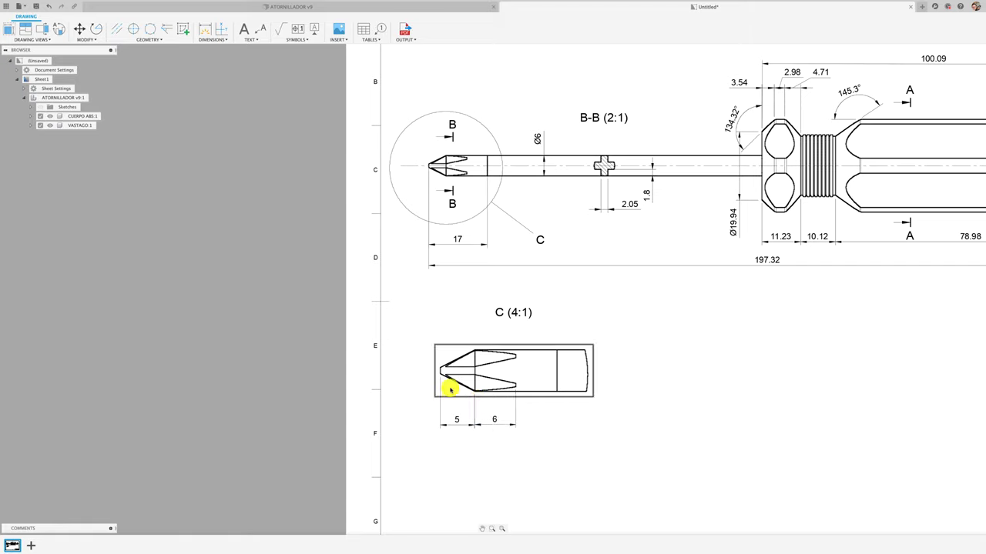
{"action": "scroll", "coordinate": [449, 357], "scroll_direction": "up", "scroll_amount": 3}
{"action": "scroll", "coordinate": [453, 356], "scroll_direction": "up", "scroll_amount": 1}
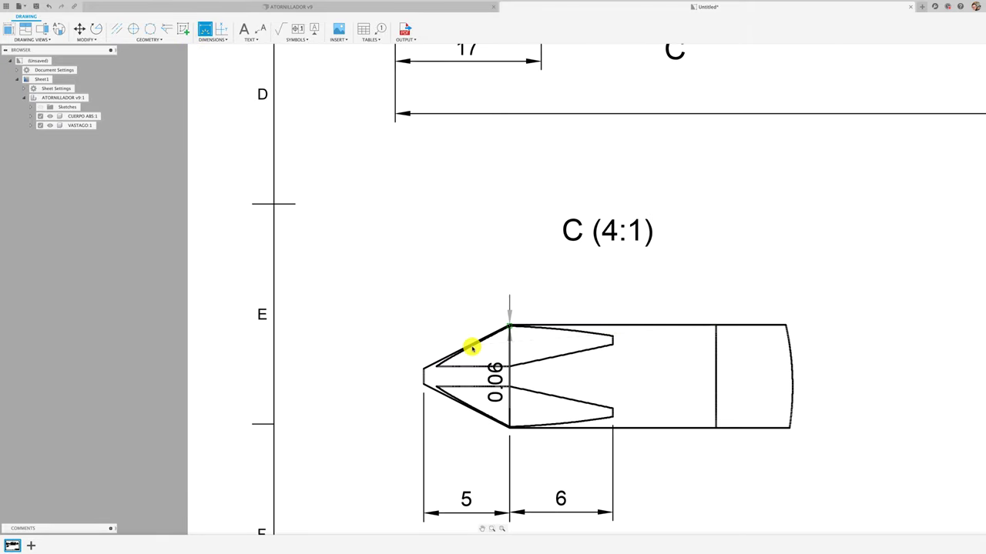
- Add a 2.55 dimension beside the tip, then delete it
{"action": "scroll", "coordinate": [428, 365], "scroll_direction": "up", "scroll_amount": 1}
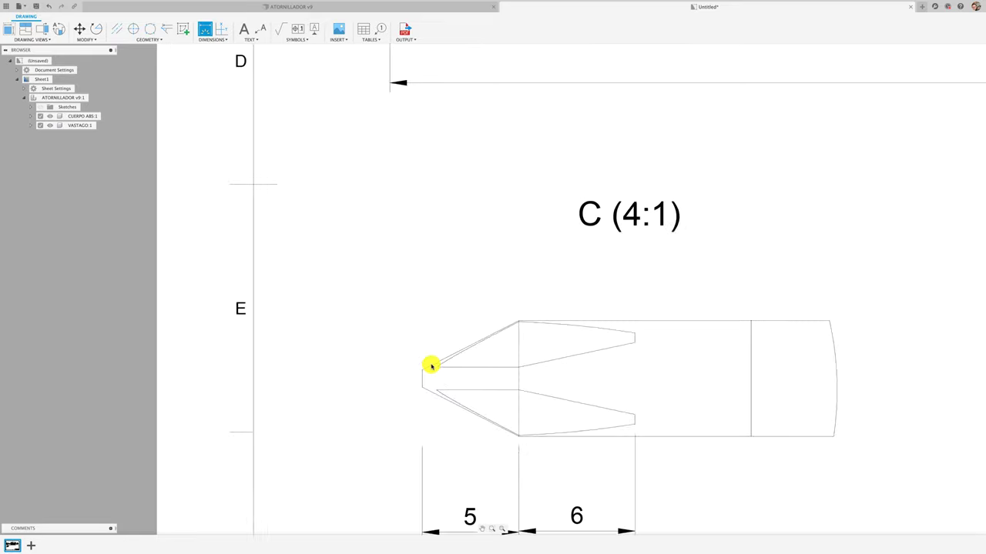
{"action": "scroll", "coordinate": [431, 364], "scroll_direction": "up", "scroll_amount": 1}
{"action": "scroll", "coordinate": [440, 360], "scroll_direction": "up", "scroll_amount": 2}
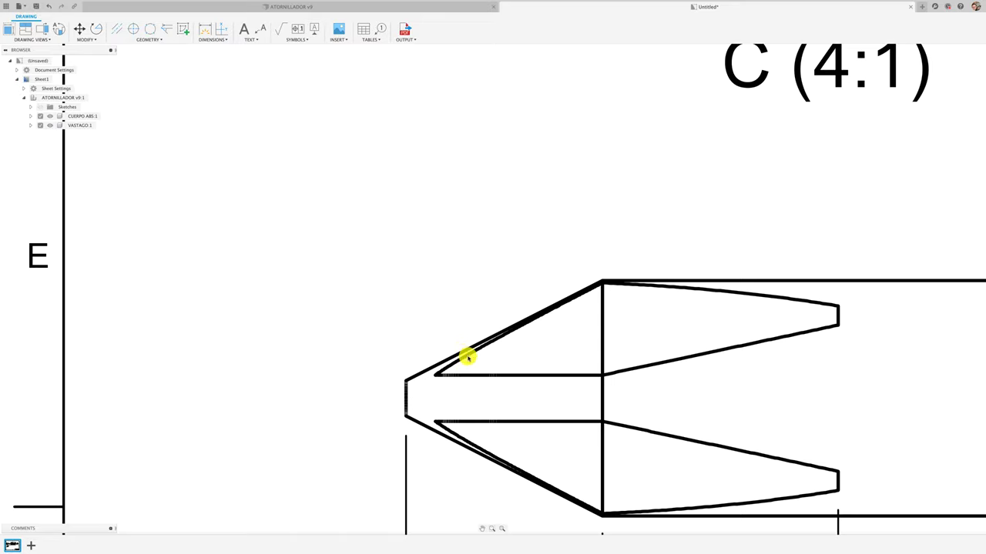
{"action": "left_click", "coordinate": [206, 35]}
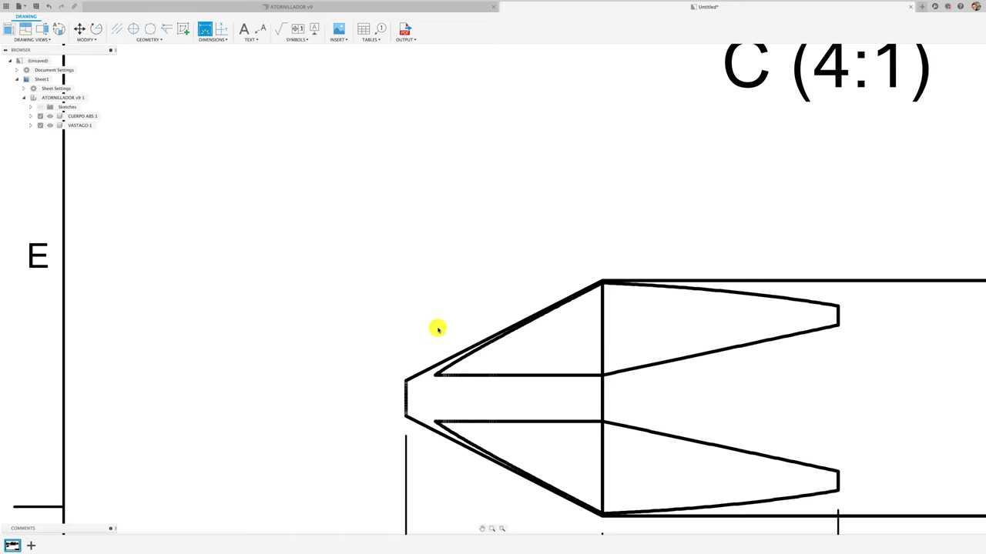
{"action": "left_click", "coordinate": [688, 280]}
{"action": "left_click", "coordinate": [521, 323]}
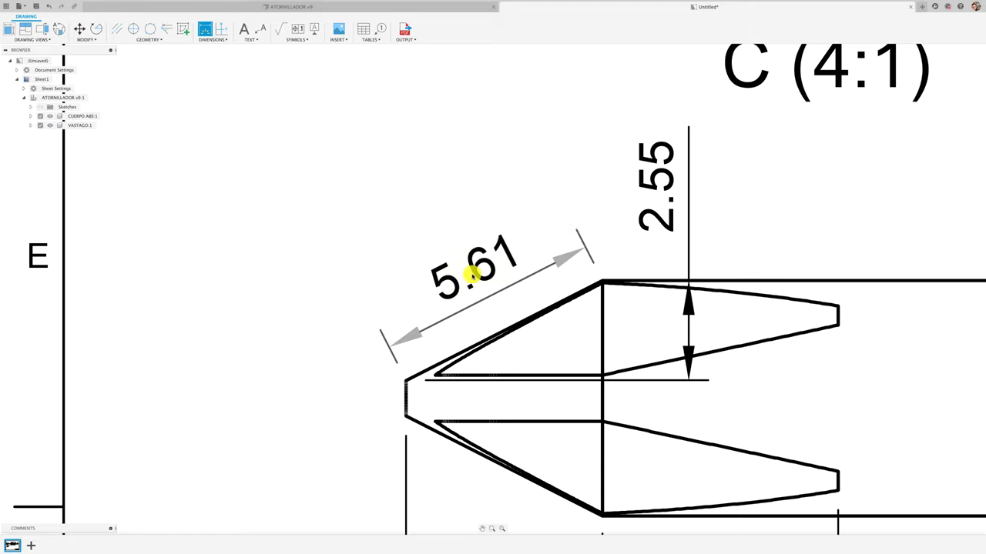
{"action": "key", "text": "Escape"}
{"action": "left_click", "coordinate": [670, 222]}
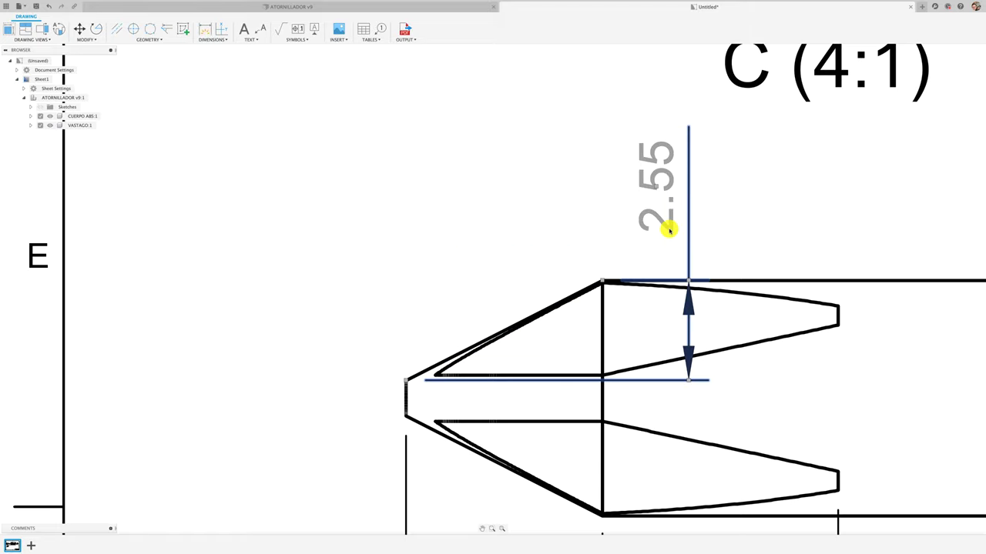
{"action": "key", "text": "Delete"}
- Place a 27° angular dimension between the top and slanted edges of the tip
{"action": "left_click", "coordinate": [216, 32]}
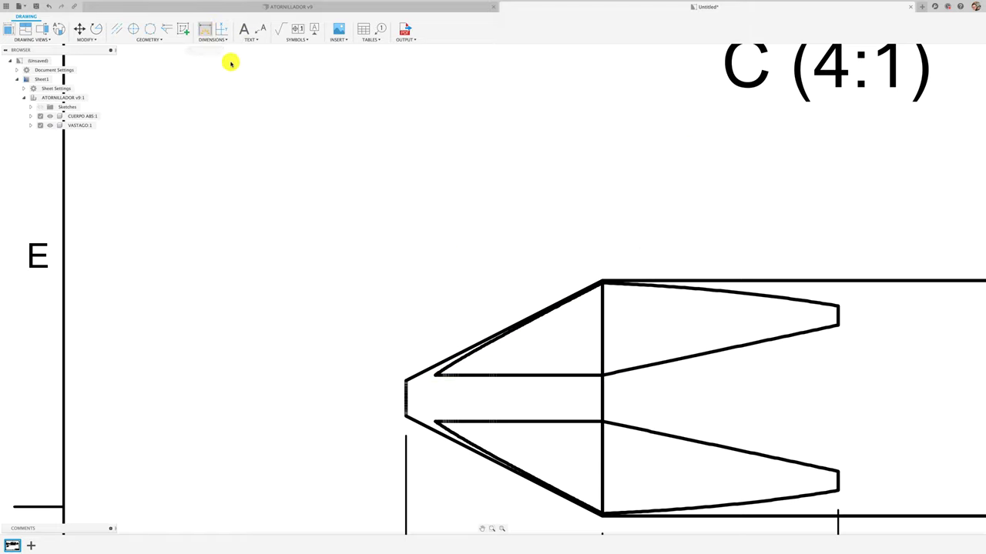
{"action": "left_click", "coordinate": [714, 282]}
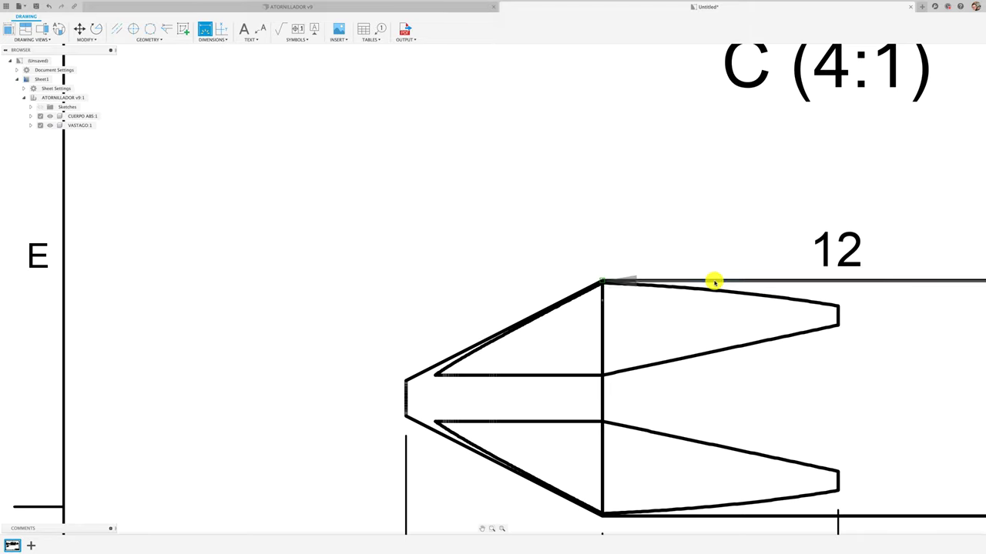
{"action": "left_click", "coordinate": [425, 371]}
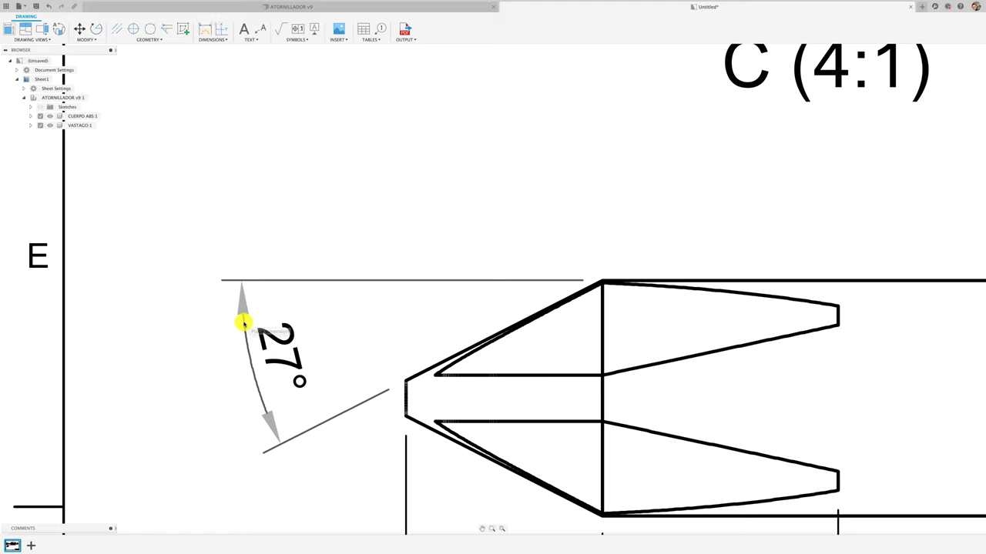
{"action": "left_click", "coordinate": [242, 324]}
{"action": "scroll", "coordinate": [297, 238], "scroll_direction": "down", "scroll_amount": 5}
{"action": "scroll", "coordinate": [297, 238], "scroll_direction": "down", "scroll_amount": 3}
{"action": "scroll", "coordinate": [594, 389], "scroll_direction": "down", "scroll_amount": 3}
{"action": "scroll", "coordinate": [596, 394], "scroll_direction": "down", "scroll_amount": 2}
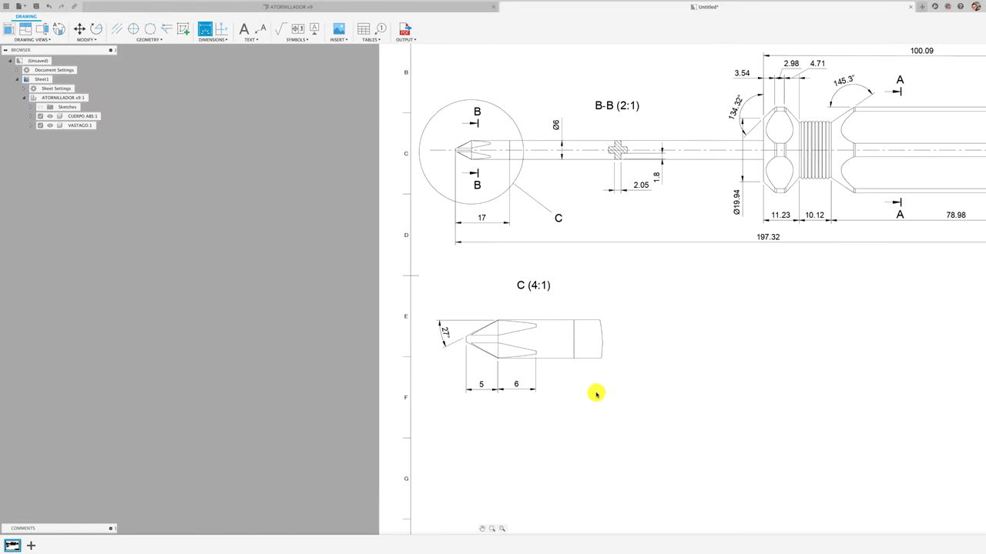
{"action": "scroll", "coordinate": [596, 394], "scroll_direction": "down", "scroll_amount": 1}
- Drag detail view C lower, further below the main view on the sheet's left
{"action": "middle_click_drag", "start_coordinate": [596, 390], "coordinate": [527, 312]}
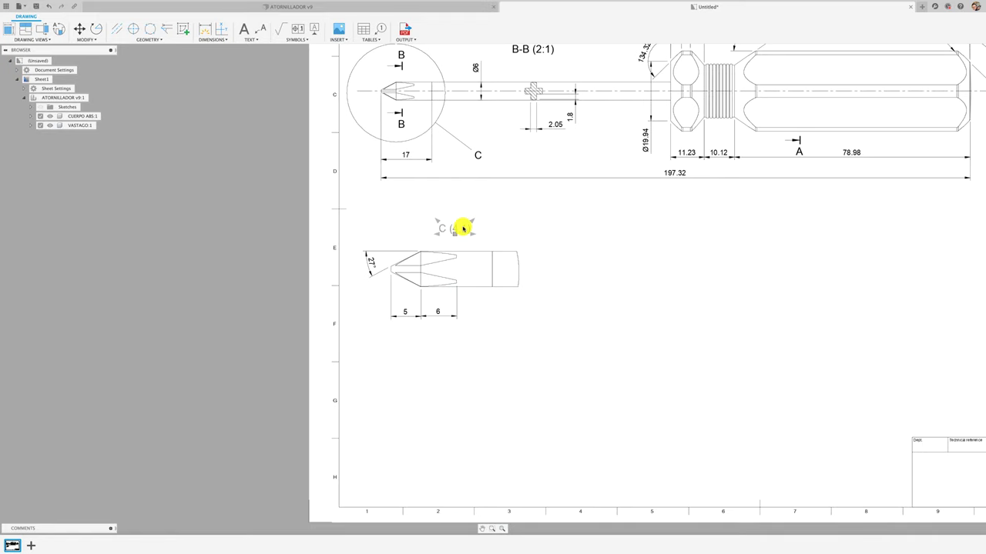
{"action": "scroll", "coordinate": [462, 228], "scroll_direction": "down", "scroll_amount": 2}
{"action": "scroll", "coordinate": [523, 223], "scroll_direction": "down", "scroll_amount": 3}
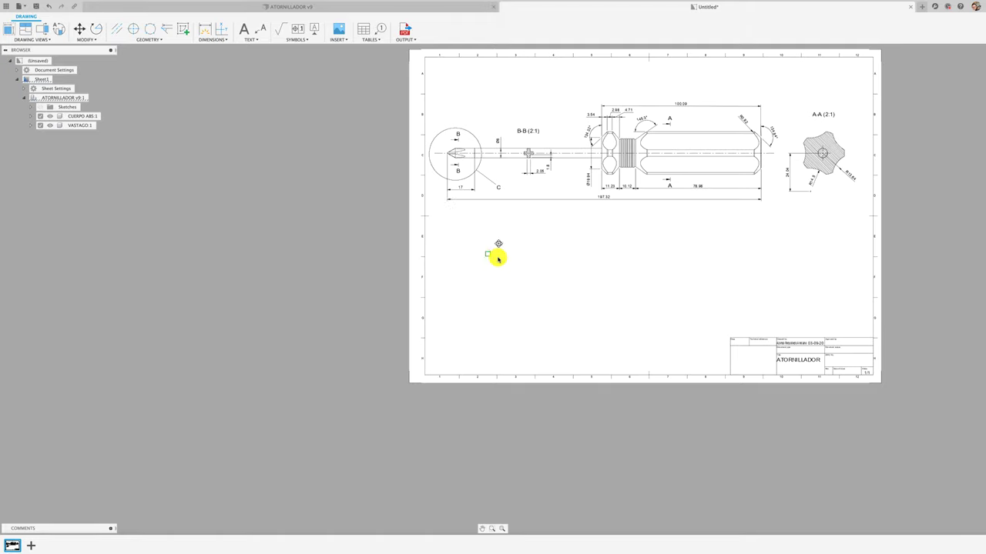
{"action": "left_click_drag", "start_coordinate": [487, 250], "coordinate": [505, 266]}
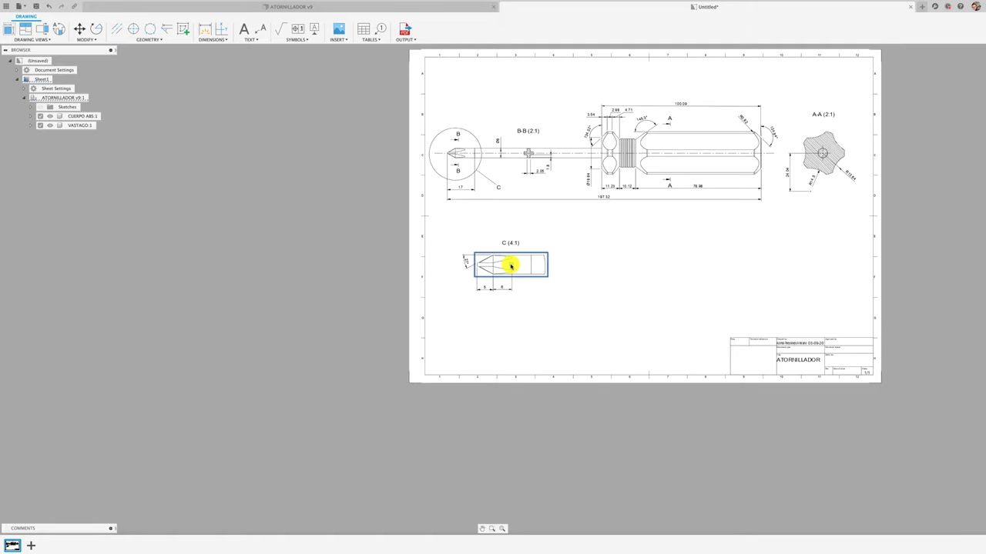
{"action": "left_click", "coordinate": [671, 179]}
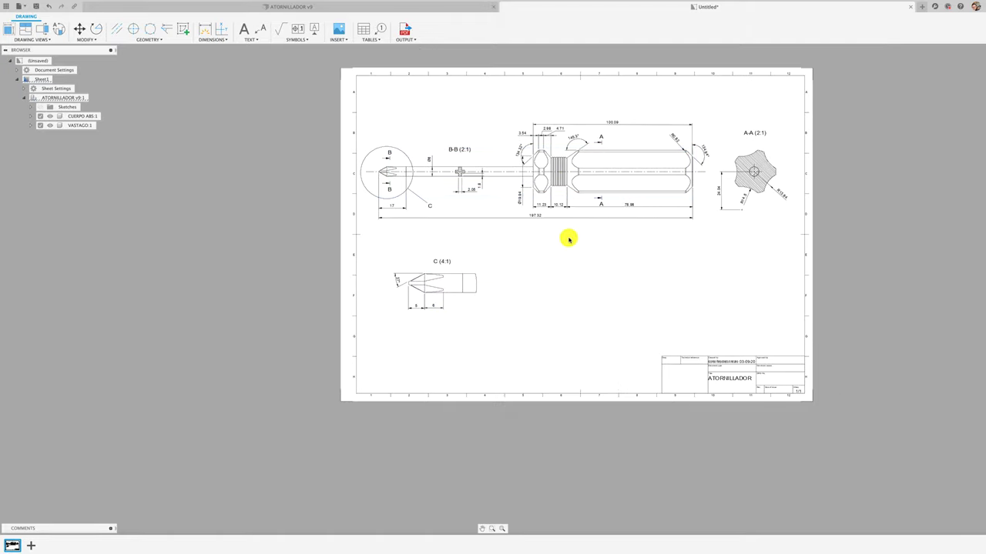
{"action": "scroll", "coordinate": [574, 170], "scroll_direction": "up", "scroll_amount": 2}
{"action": "scroll", "coordinate": [571, 171], "scroll_direction": "up", "scroll_amount": 2}
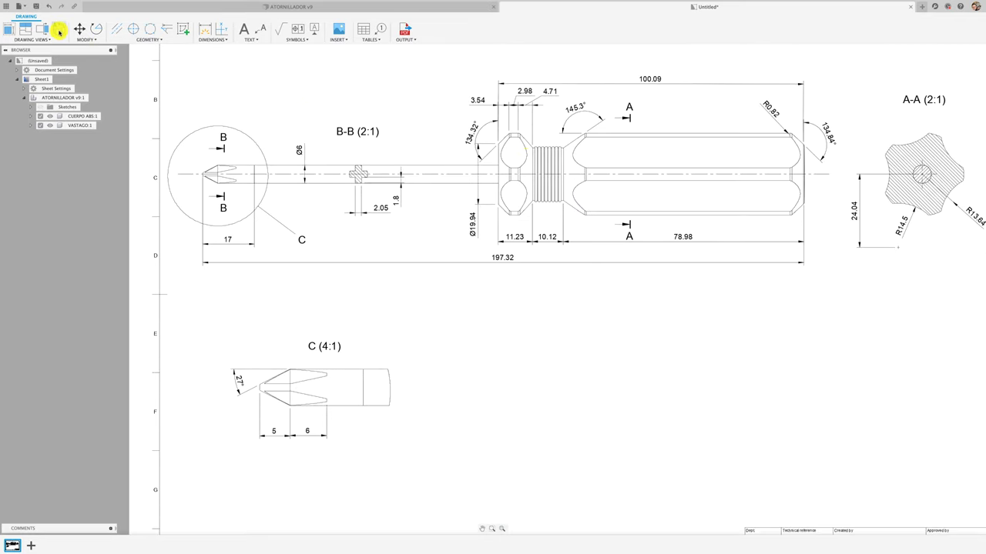
- Start a detail view on the main view, then cancel that first attempt
{"action": "left_click", "coordinate": [65, 33]}
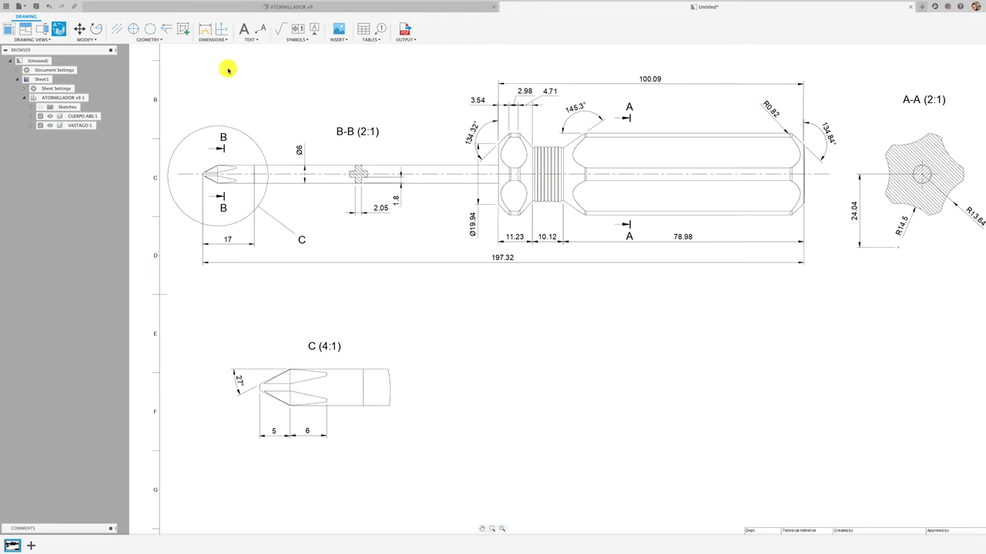
{"action": "scroll", "coordinate": [524, 138], "scroll_direction": "up", "scroll_amount": 3}
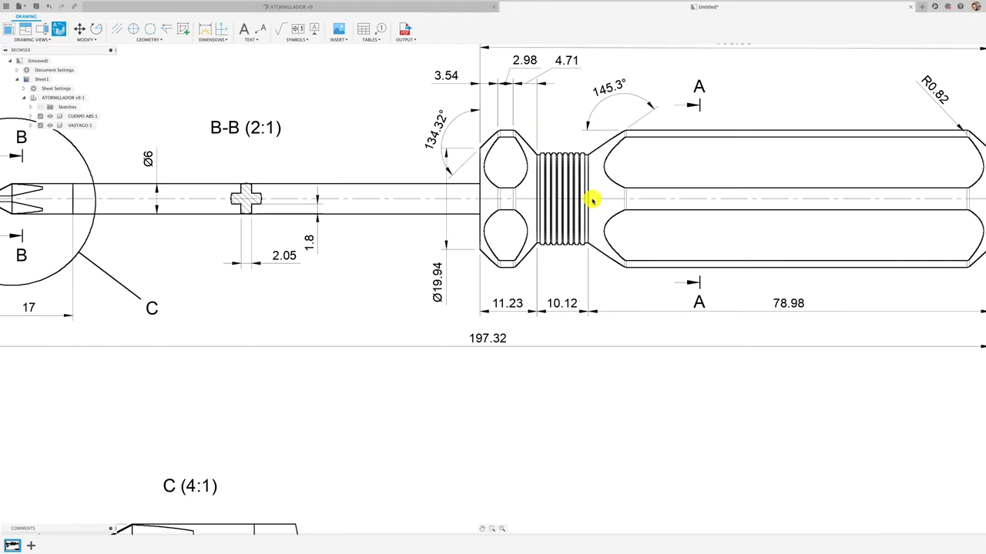
{"action": "left_click", "coordinate": [571, 125]}
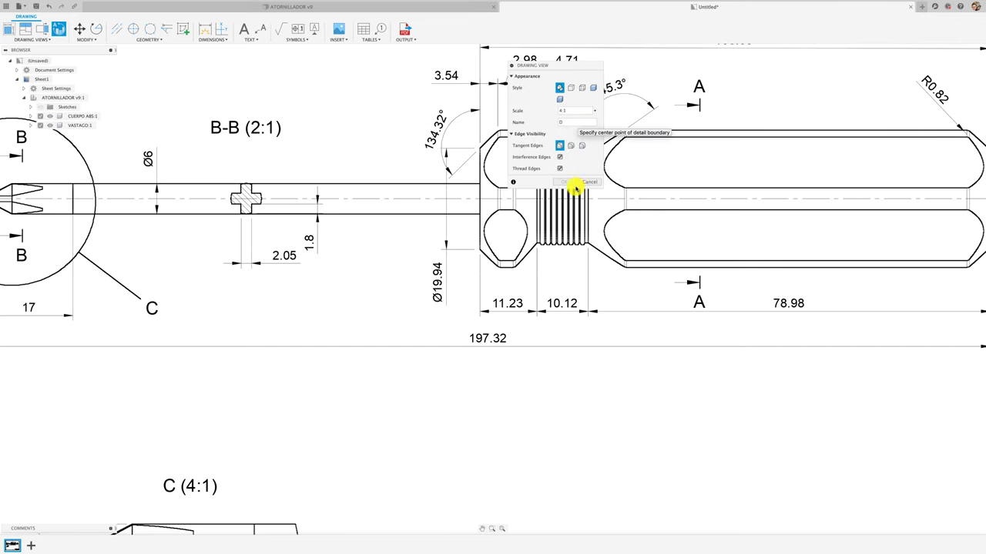
{"action": "left_click", "coordinate": [589, 182]}
- Restart the detail view and circle the threaded grip on the main view
{"action": "left_click", "coordinate": [54, 30]}
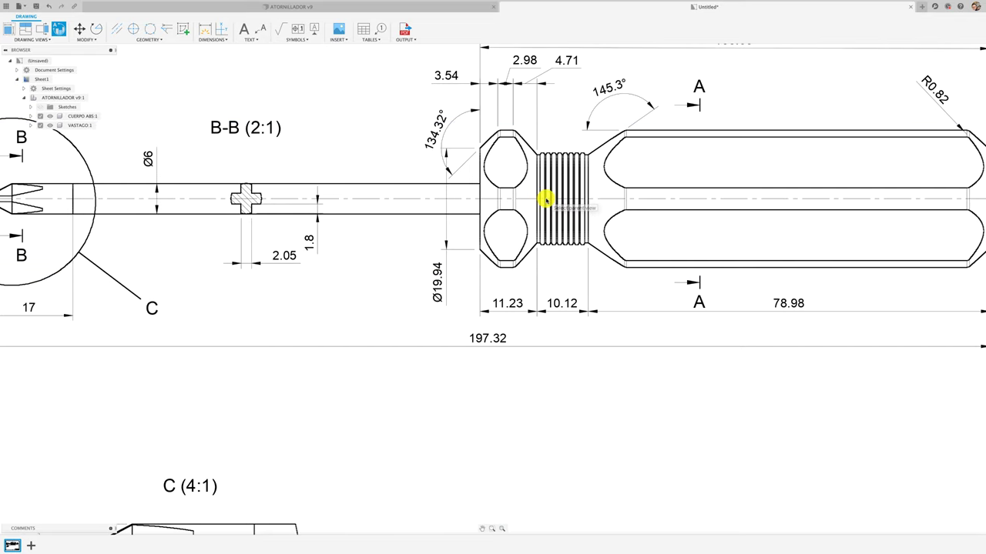
{"action": "scroll", "coordinate": [547, 202], "scroll_direction": "up", "scroll_amount": 3}
{"action": "scroll", "coordinate": [558, 223], "scroll_direction": "up", "scroll_amount": 2}
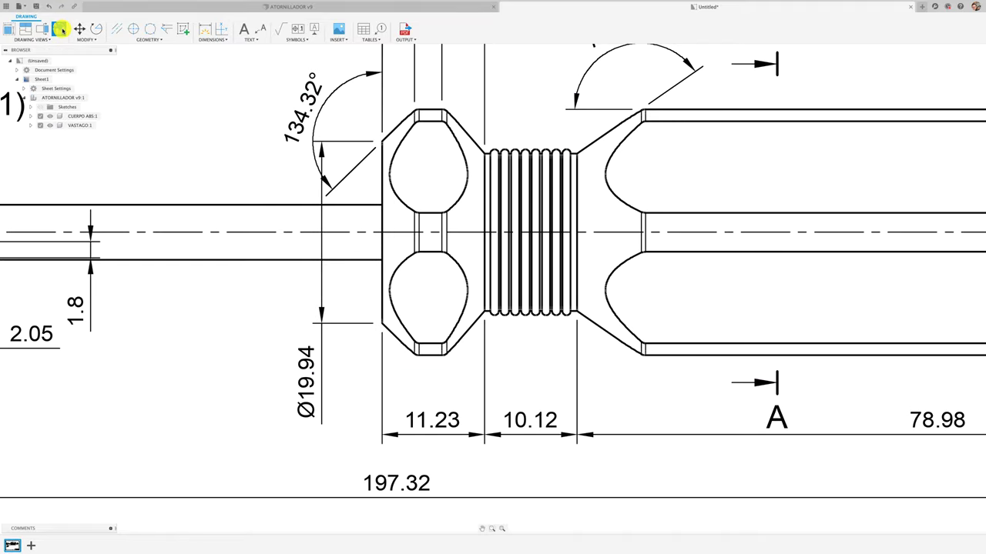
{"action": "left_click", "coordinate": [583, 150]}
{"action": "left_click_drag", "start_coordinate": [574, 69], "coordinate": [724, 97]}
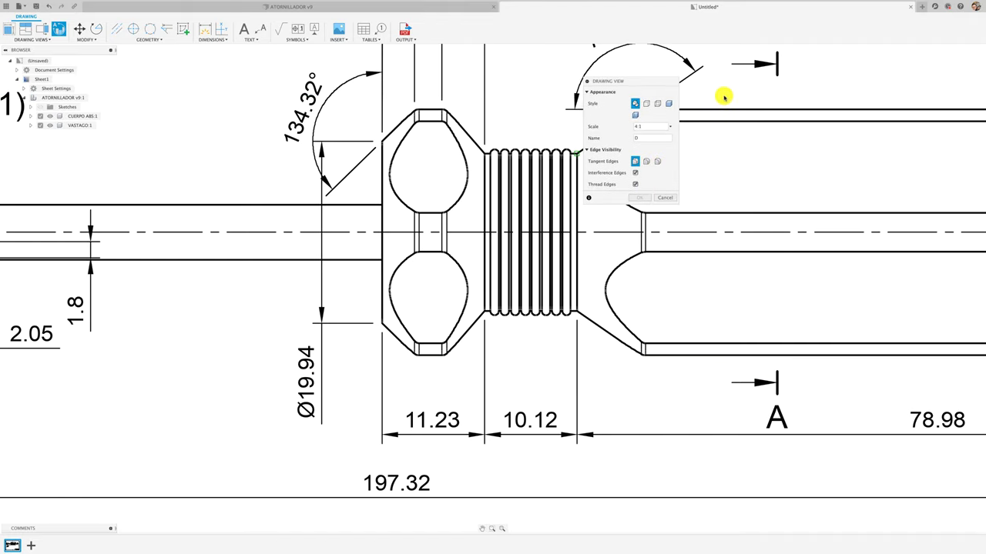
{"action": "left_click", "coordinate": [576, 156]}
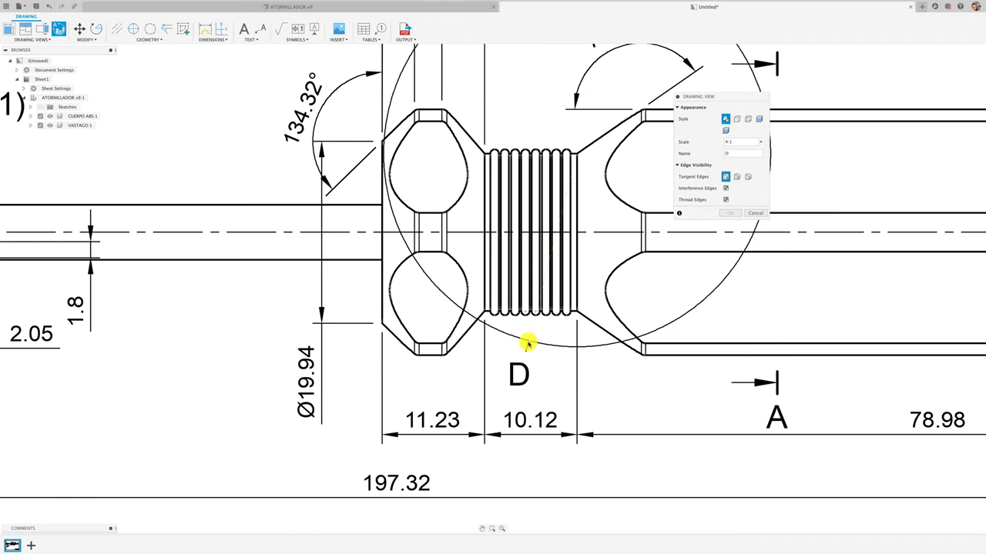
{"action": "left_click", "coordinate": [526, 335]}
- Place detail view D beside view C with Visible and Hidden Edges style
{"action": "scroll", "coordinate": [531, 323], "scroll_direction": "down", "scroll_amount": 3}
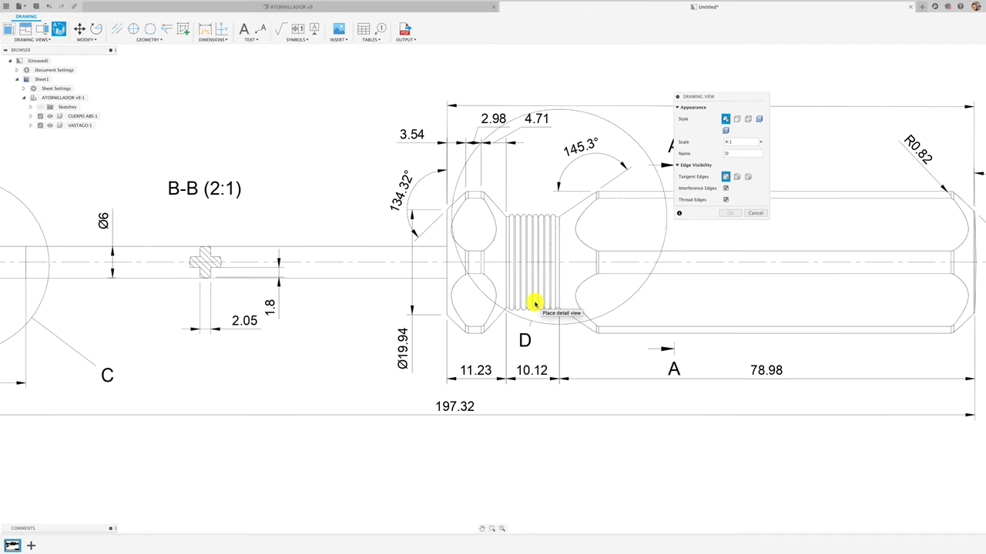
{"action": "scroll", "coordinate": [531, 320], "scroll_direction": "down", "scroll_amount": 4}
{"action": "scroll", "coordinate": [521, 318], "scroll_direction": "down", "scroll_amount": 2}
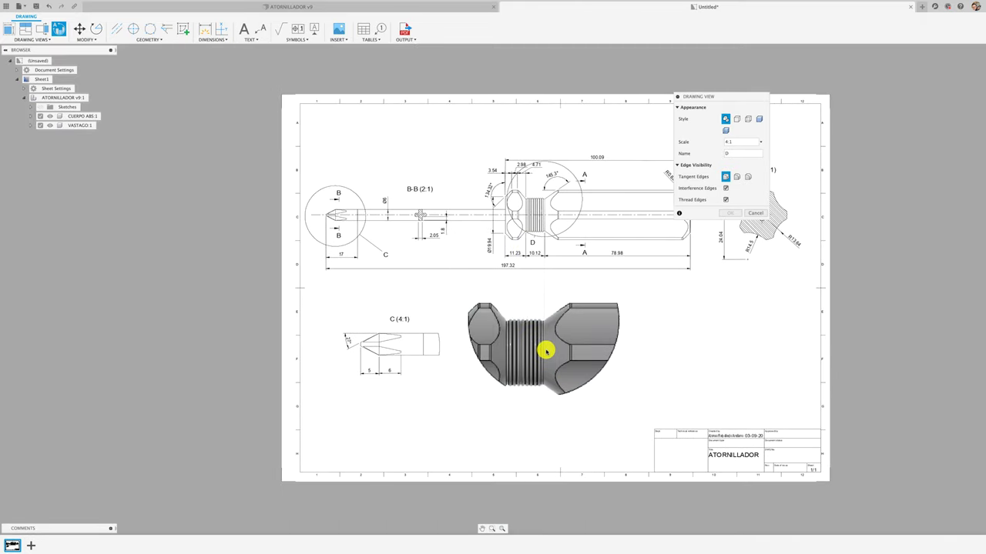
{"action": "left_click", "coordinate": [548, 363]}
{"action": "scroll", "coordinate": [574, 218], "scroll_direction": "up", "scroll_amount": 1}
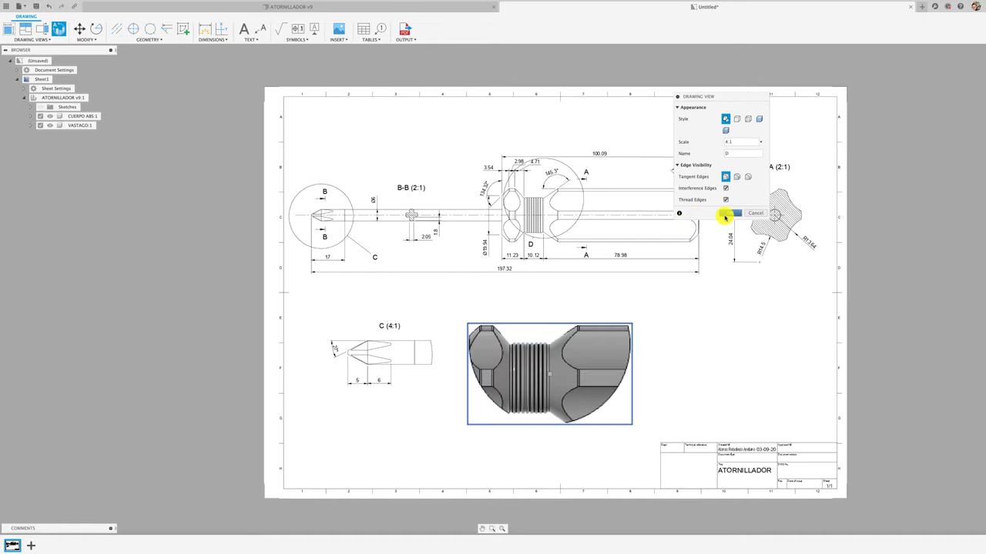
{"action": "left_click", "coordinate": [746, 120]}
{"action": "left_click", "coordinate": [730, 213]}
- Shrink detail circle D to just the grip threads and zoom in to check view D
{"action": "scroll", "coordinate": [539, 249], "scroll_direction": "up", "scroll_amount": 3}
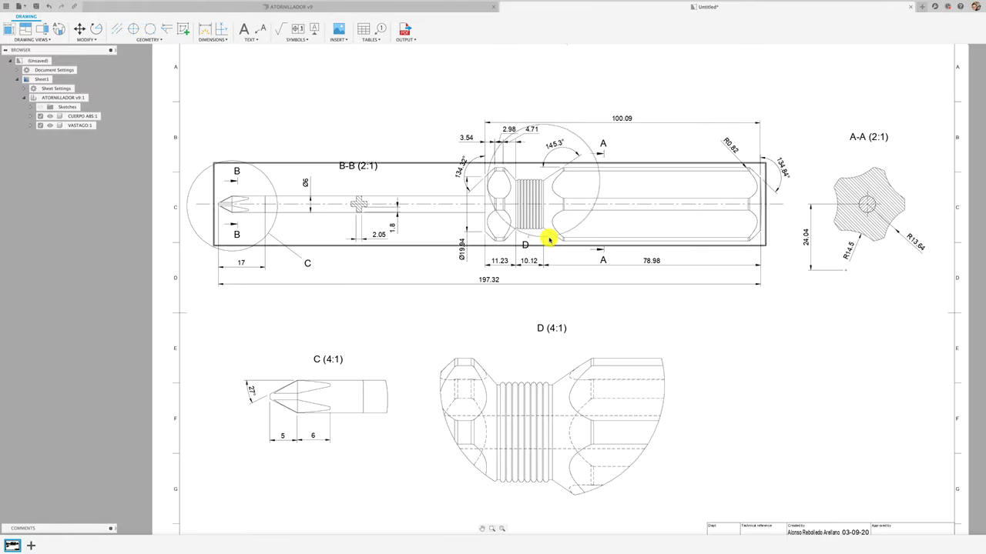
{"action": "scroll", "coordinate": [566, 235], "scroll_direction": "up", "scroll_amount": 3}
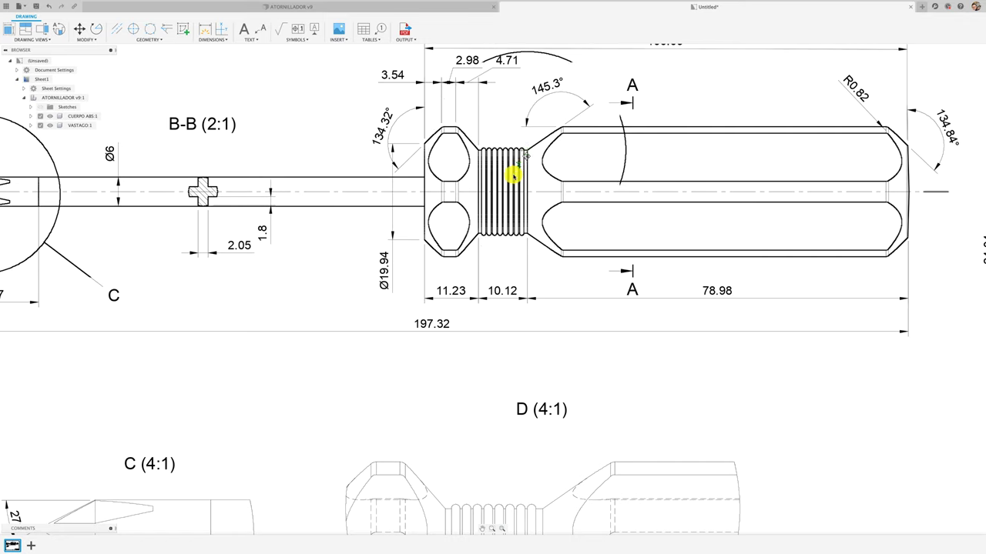
{"action": "left_click_drag", "start_coordinate": [502, 188], "coordinate": [503, 193]}
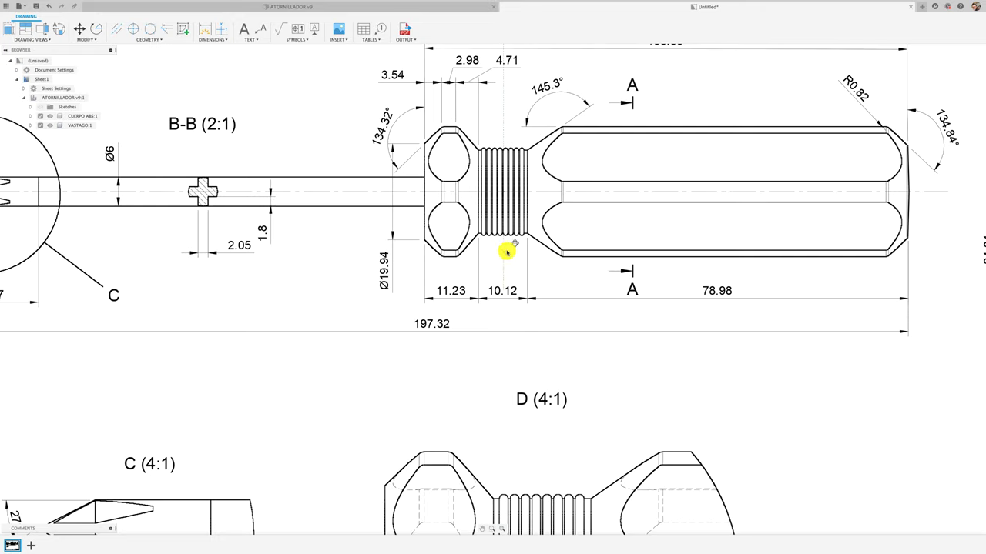
{"action": "left_click_drag", "start_coordinate": [507, 253], "coordinate": [505, 249]}
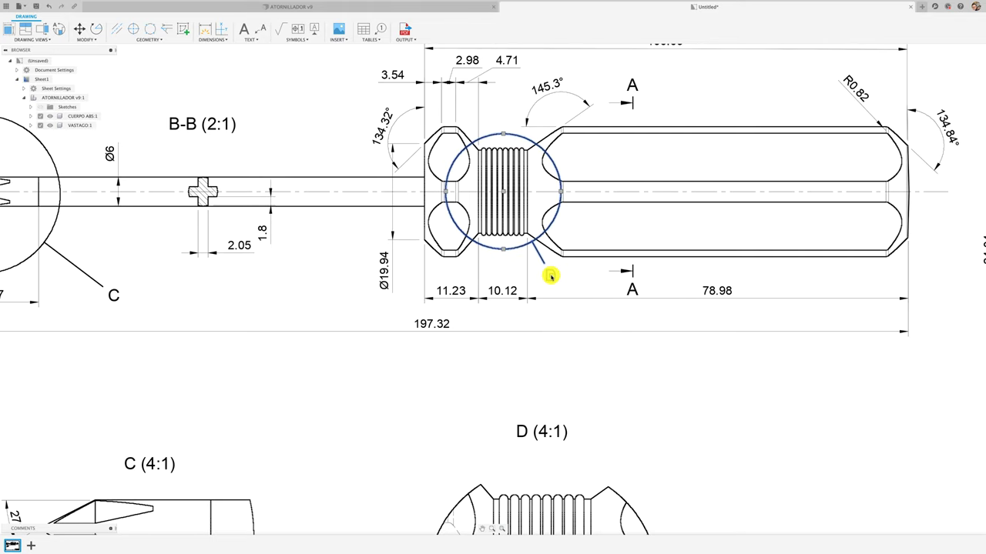
{"action": "scroll", "coordinate": [559, 295], "scroll_direction": "down", "scroll_amount": 5}
{"action": "middle_click_drag", "start_coordinate": [600, 369], "coordinate": [567, 253]}
{"action": "scroll", "coordinate": [574, 308], "scroll_direction": "up", "scroll_amount": 1}
{"action": "scroll", "coordinate": [517, 415], "scroll_direction": "up", "scroll_amount": 2}
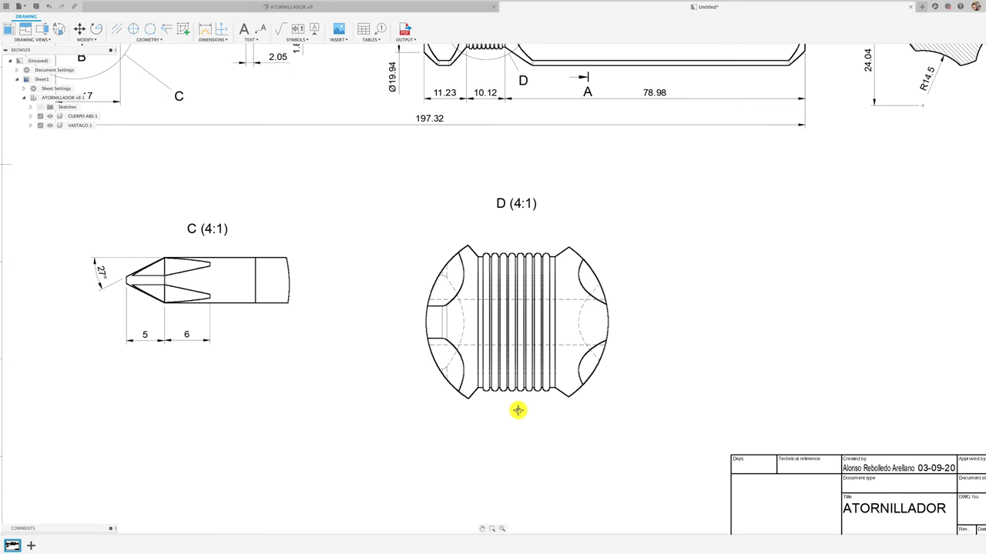
{"action": "middle_click_drag", "start_coordinate": [516, 408], "coordinate": [519, 345]}
{"action": "scroll", "coordinate": [519, 345], "scroll_direction": "up", "scroll_amount": 2}
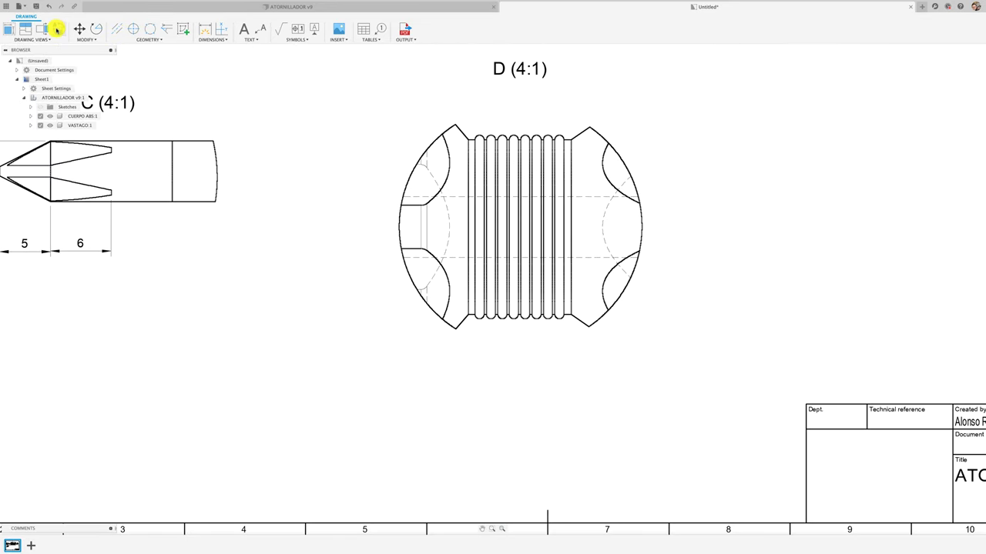
- Attempt a new detail view of detail view D and dismiss the cannot-detail warning
{"action": "left_click", "coordinate": [57, 30]}
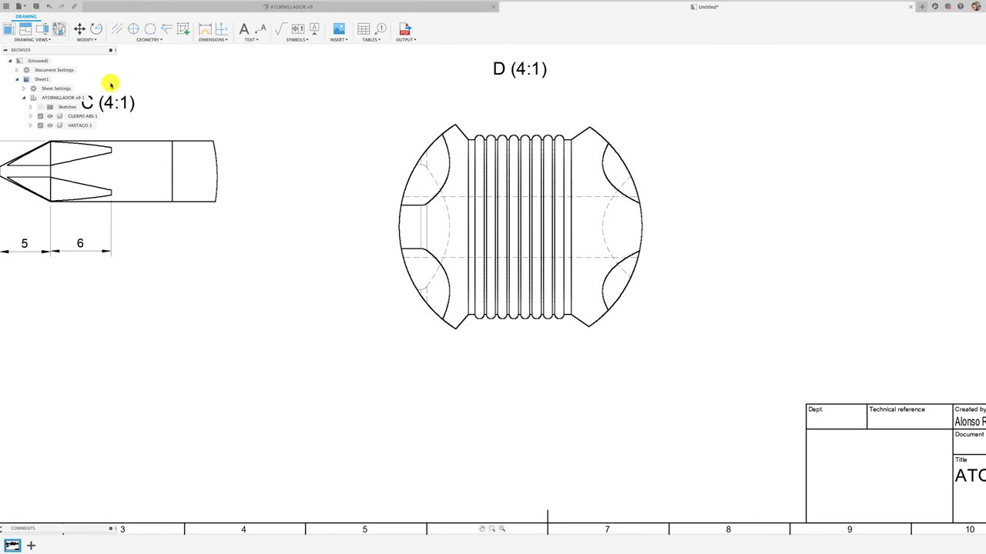
{"action": "left_click", "coordinate": [475, 316]}
{"action": "left_click", "coordinate": [511, 278]}
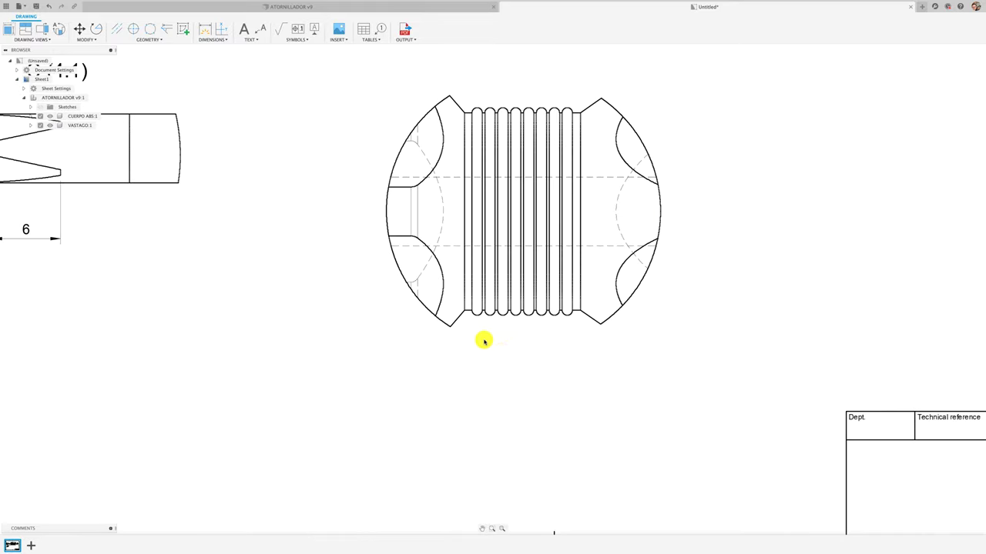
{"action": "scroll", "coordinate": [454, 248], "scroll_direction": "down", "scroll_amount": 5}
{"action": "scroll", "coordinate": [473, 205], "scroll_direction": "down", "scroll_amount": 1}
{"action": "scroll", "coordinate": [445, 224], "scroll_direction": "up", "scroll_amount": 2}
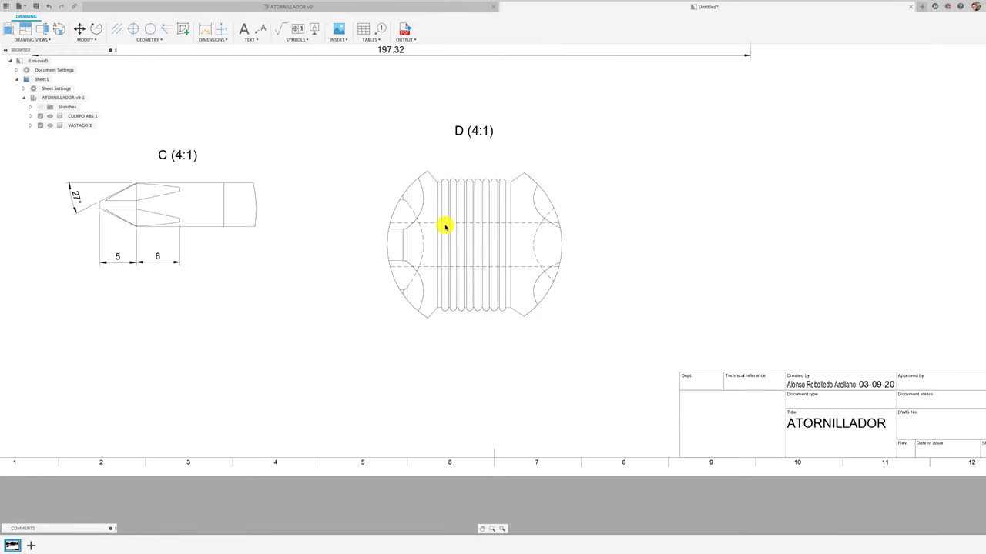
{"action": "scroll", "coordinate": [457, 369], "scroll_direction": "up", "scroll_amount": 1}
{"action": "scroll", "coordinate": [458, 370], "scroll_direction": "up", "scroll_amount": 3}
{"action": "scroll", "coordinate": [457, 370], "scroll_direction": "up", "scroll_amount": 2}
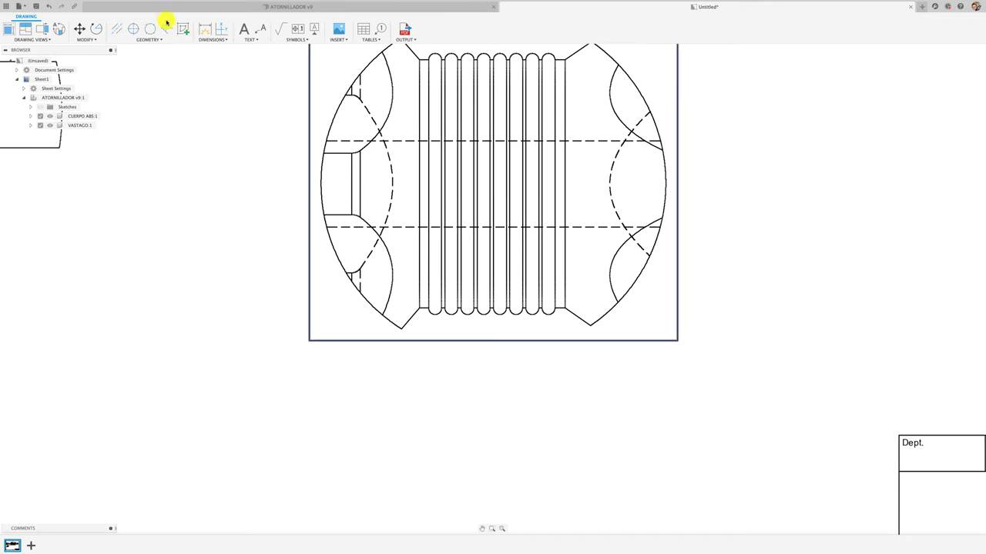
- Add the R0.45 radius dimension to the last groove's arc below the grip
{"action": "left_click", "coordinate": [205, 29]}
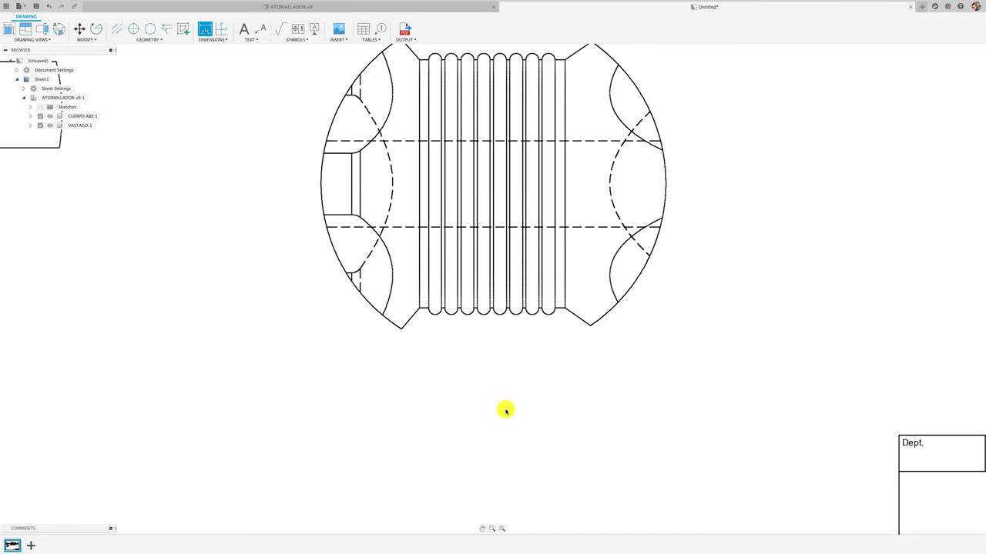
{"action": "left_click", "coordinate": [547, 311]}
{"action": "left_click", "coordinate": [598, 389]}
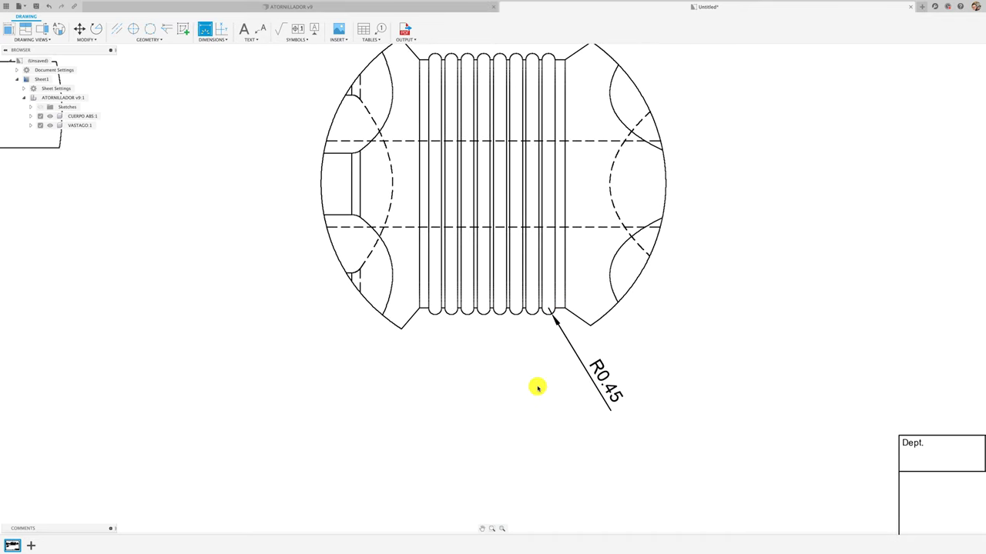
{"action": "scroll", "coordinate": [531, 386], "scroll_direction": "down", "scroll_amount": 2}
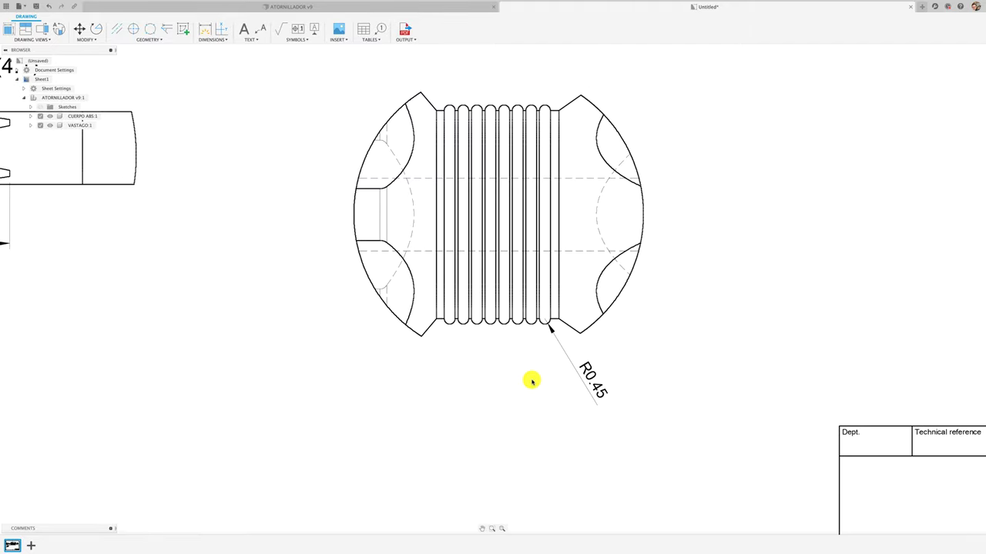
{"action": "scroll", "coordinate": [531, 380], "scroll_direction": "down", "scroll_amount": 1}
{"action": "scroll", "coordinate": [531, 380], "scroll_direction": "down", "scroll_amount": 1}
{"action": "scroll", "coordinate": [531, 381], "scroll_direction": "down", "scroll_amount": 1}
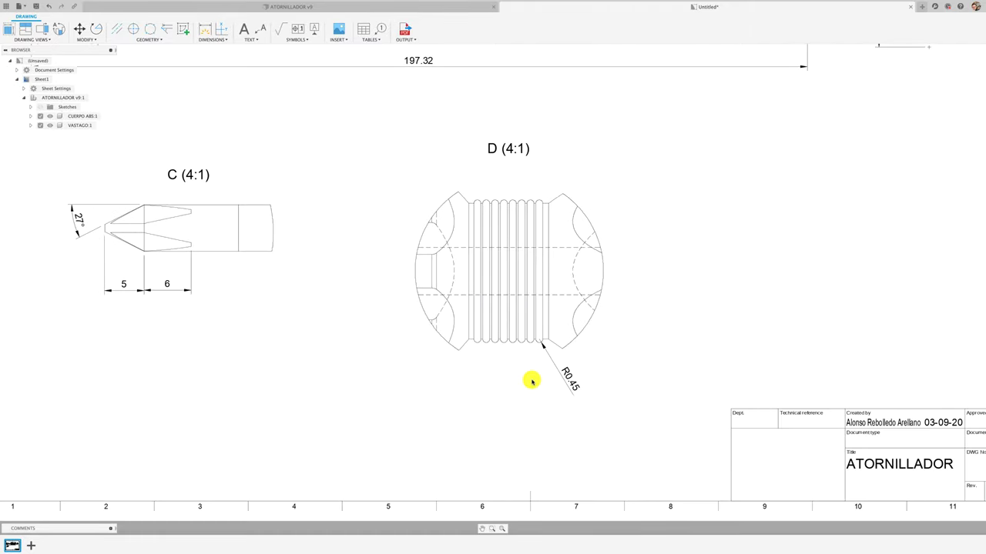
{"action": "scroll", "coordinate": [531, 381], "scroll_direction": "down", "scroll_amount": 1}
{"action": "scroll", "coordinate": [531, 380], "scroll_direction": "down", "scroll_amount": 1}
{"action": "scroll", "coordinate": [532, 380], "scroll_direction": "up", "scroll_amount": 1}
{"action": "scroll", "coordinate": [531, 380], "scroll_direction": "up", "scroll_amount": 3}
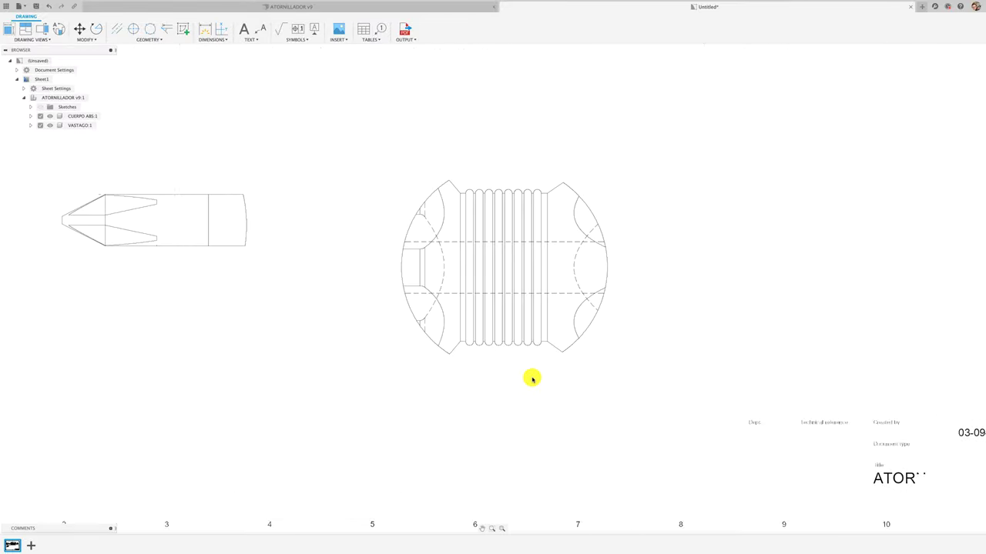
{"action": "scroll", "coordinate": [532, 378], "scroll_direction": "up", "scroll_amount": 2}
{"action": "scroll", "coordinate": [531, 378], "scroll_direction": "up", "scroll_amount": 1}
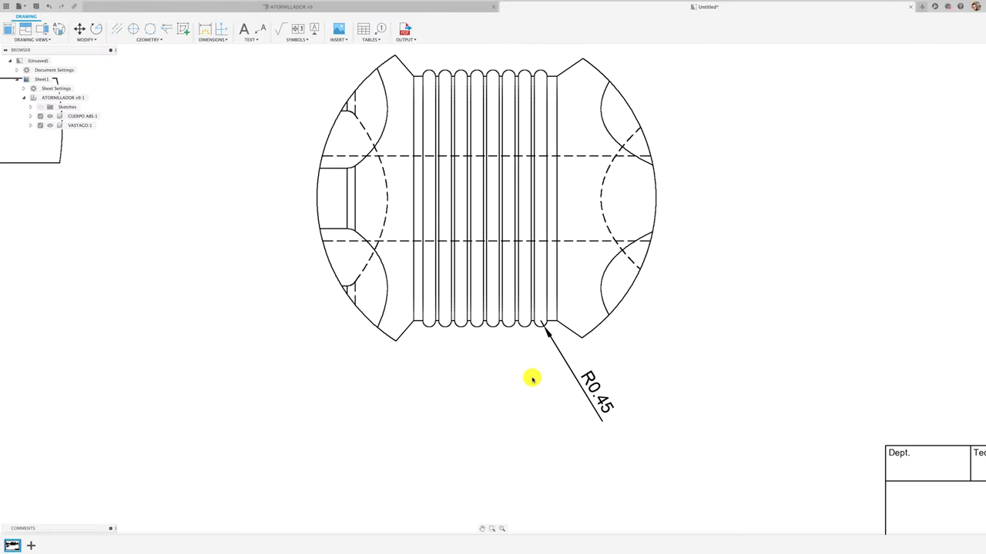
- Dimension the 1.13 spacing between two grooves, placed below the grooves
{"action": "left_click", "coordinate": [205, 33]}
{"action": "scroll", "coordinate": [418, 312], "scroll_direction": "up", "scroll_amount": 3}
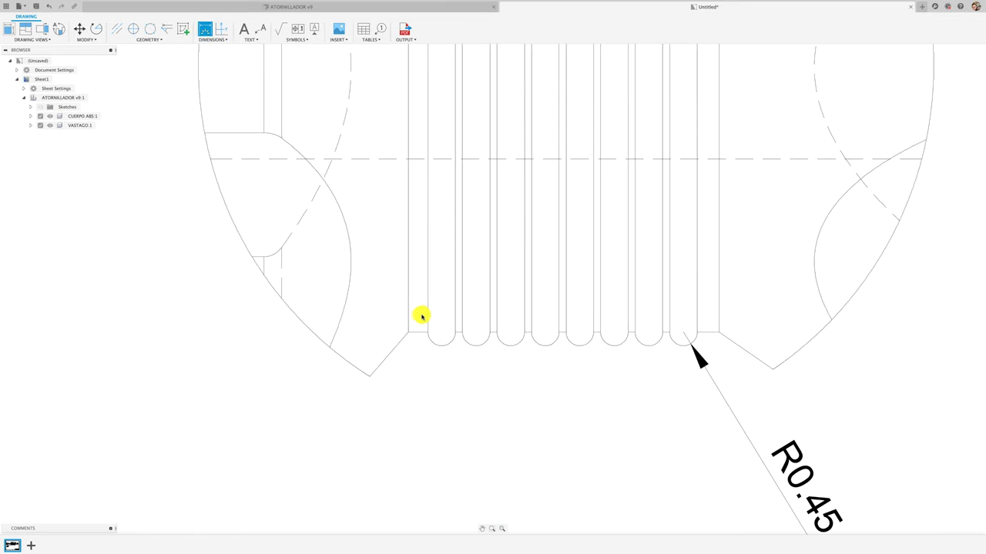
{"action": "left_click", "coordinate": [441, 341]}
{"action": "left_click", "coordinate": [440, 332]}
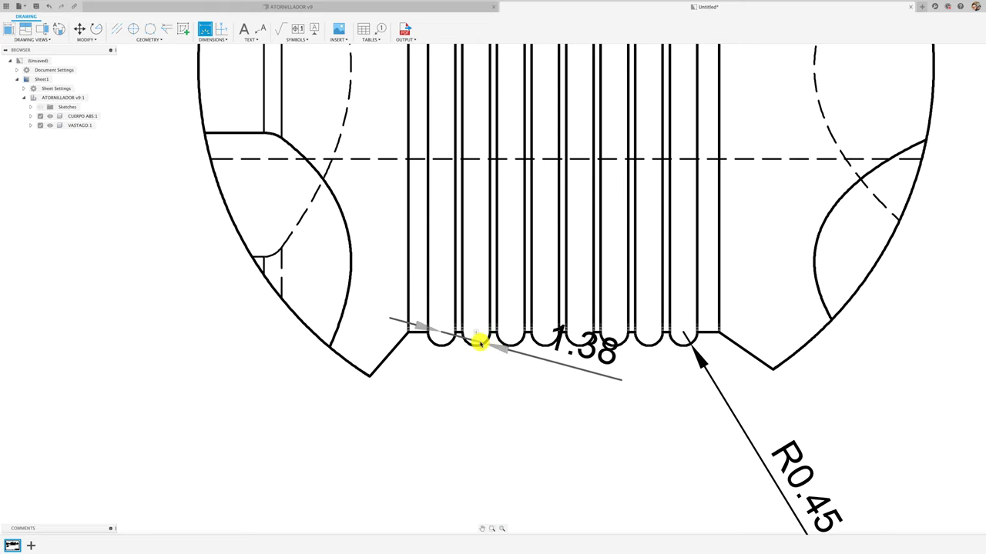
{"action": "left_click", "coordinate": [475, 333]}
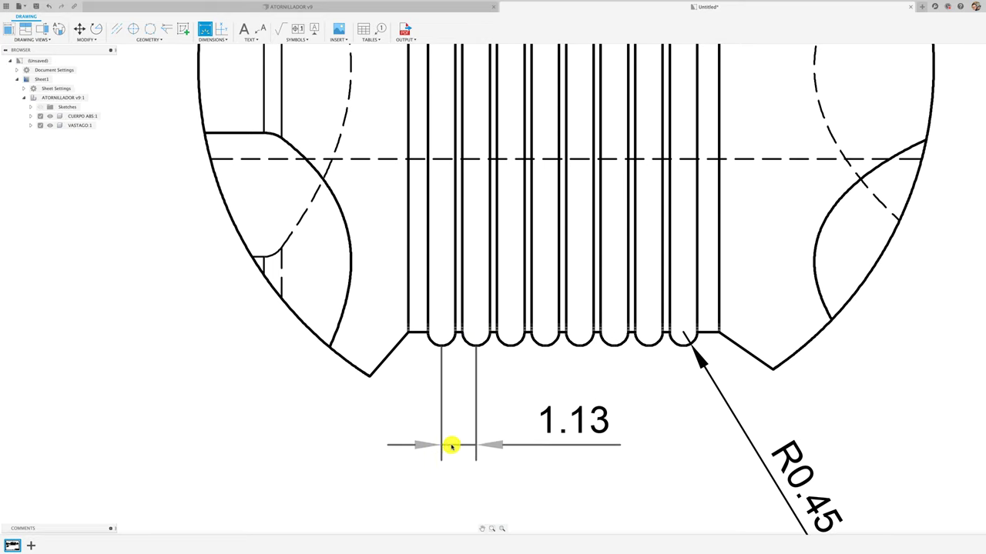
{"action": "left_click", "coordinate": [449, 442]}
{"action": "scroll", "coordinate": [513, 441], "scroll_direction": "down", "scroll_amount": 1}
{"action": "scroll", "coordinate": [512, 433], "scroll_direction": "down", "scroll_amount": 2}
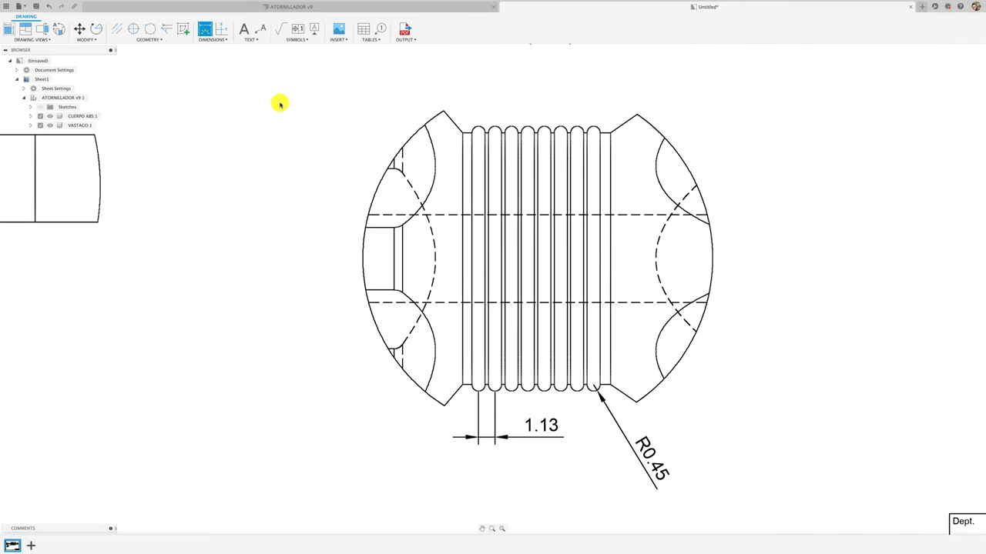
- Dimension the 0.23 thread gap and place it above the threads
{"action": "left_click", "coordinate": [133, 28]}
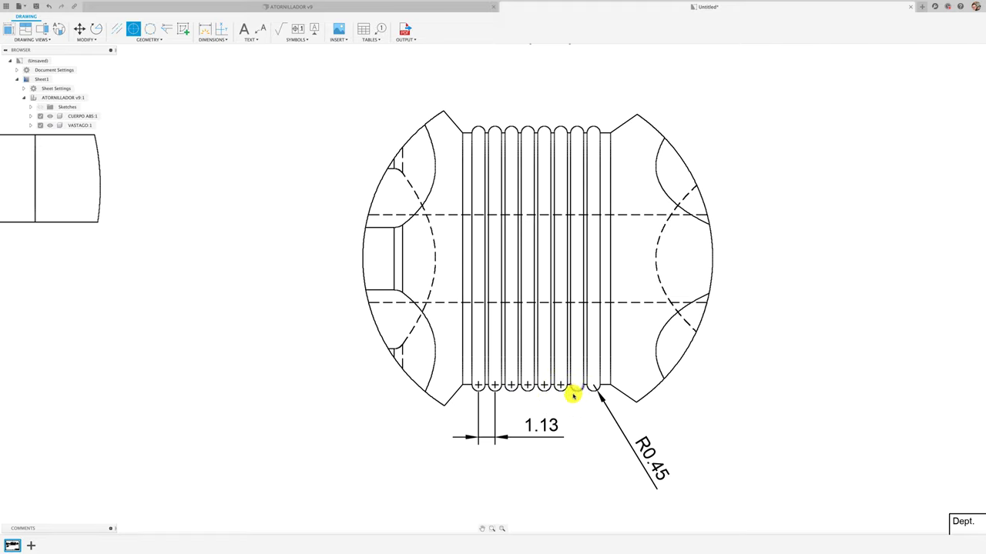
{"action": "key", "text": "Escape"}
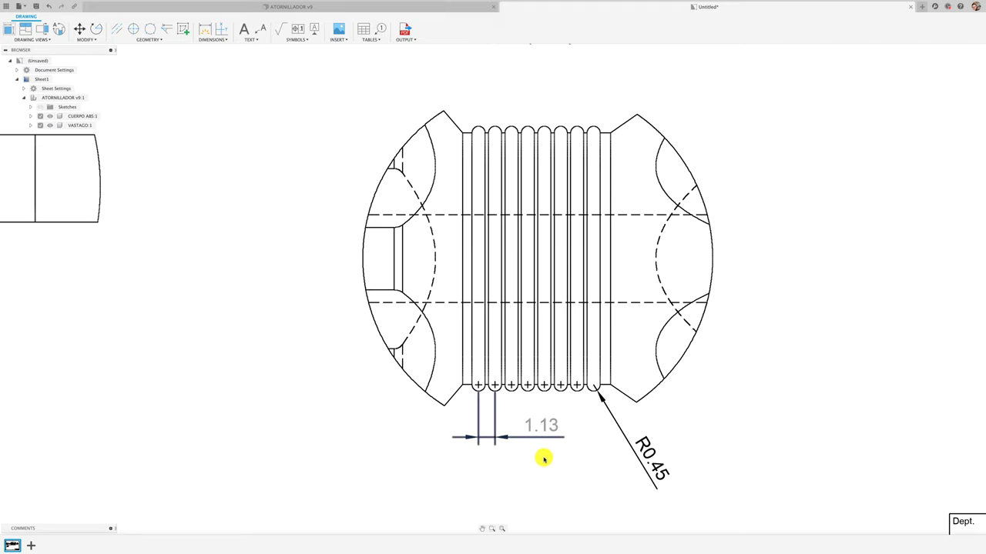
{"action": "scroll", "coordinate": [497, 96], "scroll_direction": "up", "scroll_amount": 5}
{"action": "scroll", "coordinate": [496, 100], "scroll_direction": "up", "scroll_amount": 3}
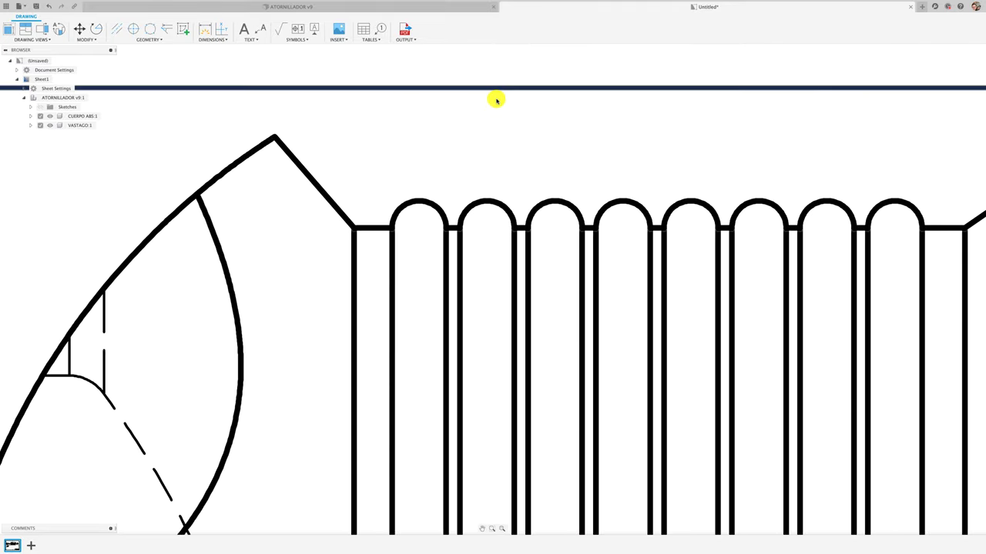
{"action": "scroll", "coordinate": [497, 100], "scroll_direction": "up", "scroll_amount": 1}
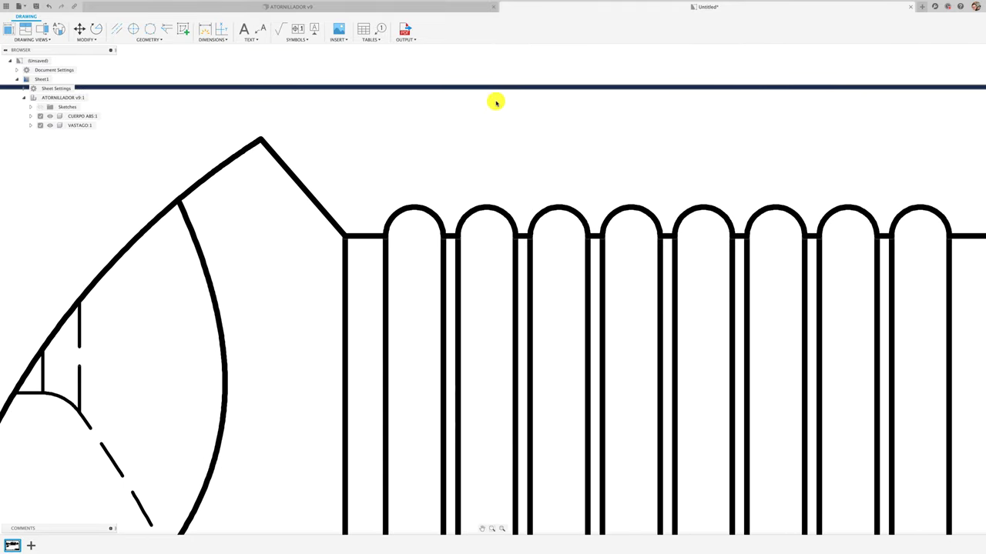
{"action": "left_click", "coordinate": [210, 32]}
{"action": "left_click", "coordinate": [446, 238]}
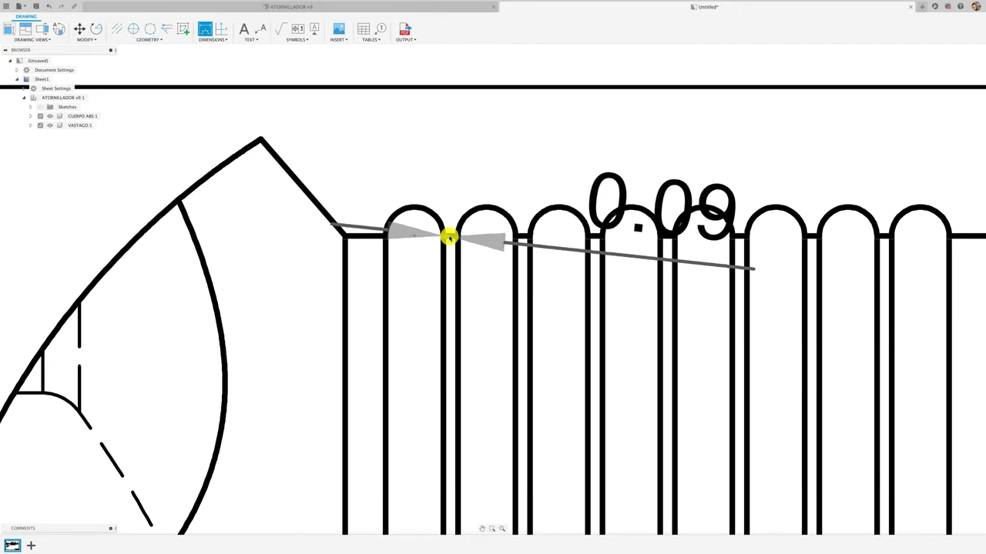
{"action": "left_click", "coordinate": [456, 236]}
{"action": "scroll", "coordinate": [456, 183], "scroll_direction": "down", "scroll_amount": 2}
{"action": "scroll", "coordinate": [458, 184], "scroll_direction": "down", "scroll_amount": 2}
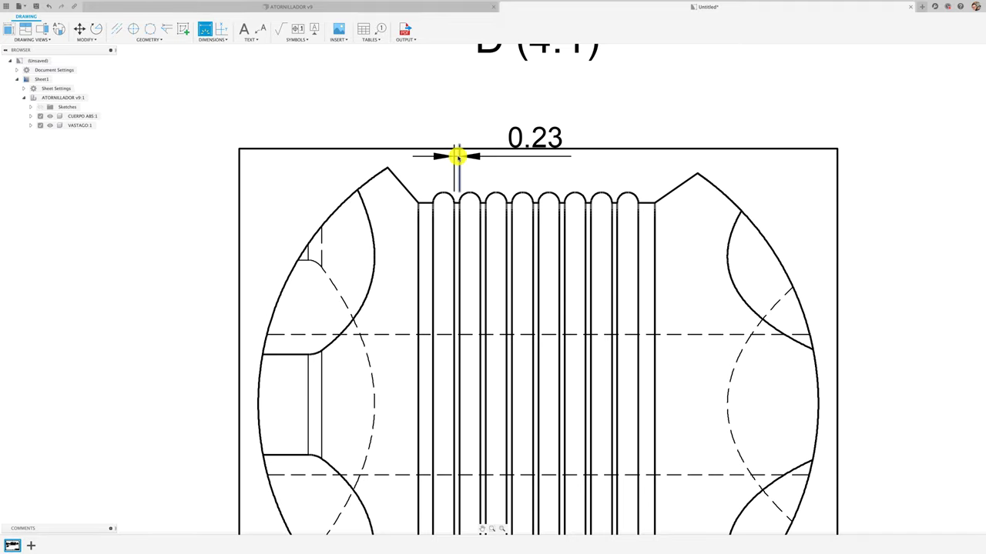
{"action": "left_click", "coordinate": [456, 154]}
{"action": "scroll", "coordinate": [405, 132], "scroll_direction": "down", "scroll_amount": 3}
{"action": "scroll", "coordinate": [405, 132], "scroll_direction": "down", "scroll_amount": 2}
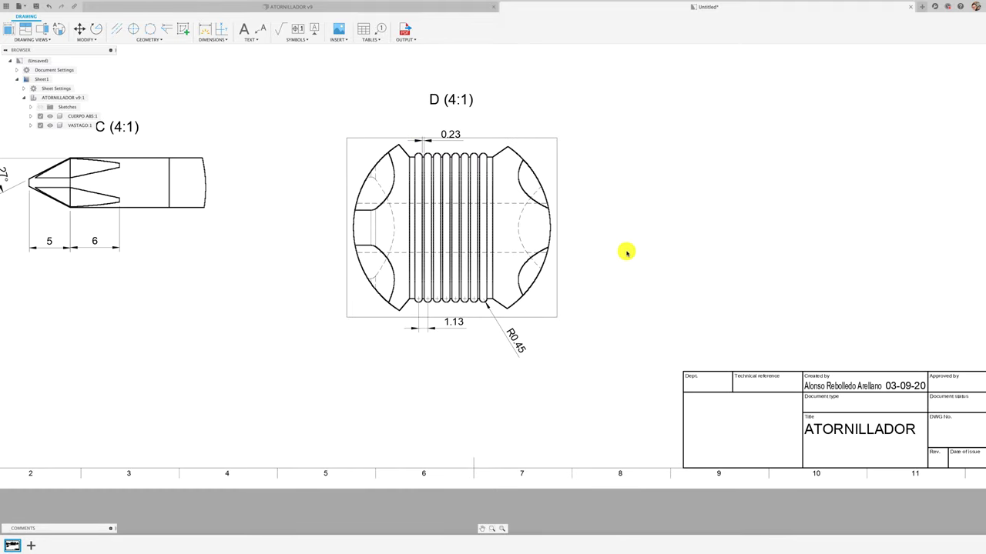
{"action": "scroll", "coordinate": [626, 254], "scroll_direction": "down", "scroll_amount": 1}
{"action": "scroll", "coordinate": [624, 279], "scroll_direction": "down", "scroll_amount": 1}
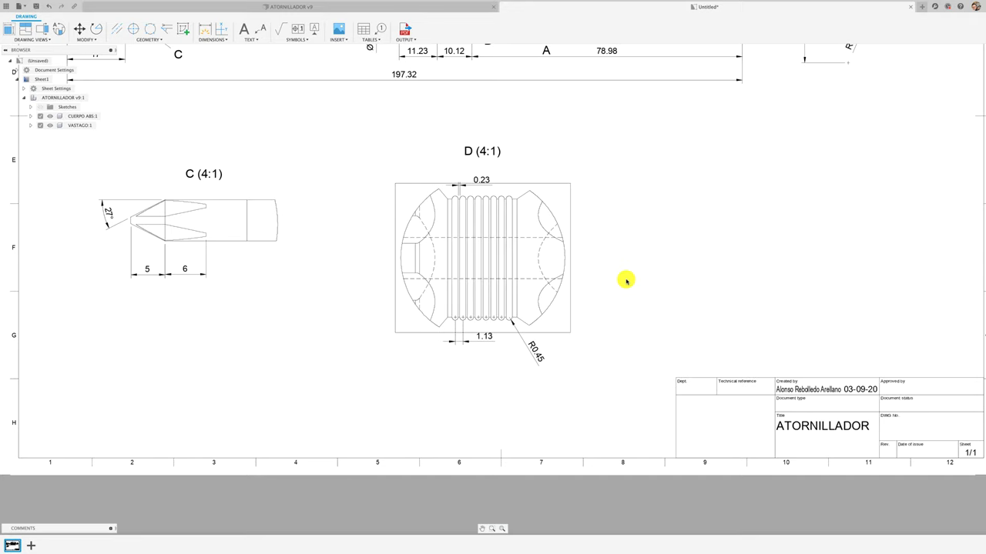
- Insert a parts list for VASTAGO and CUERPO ABS directly above the title block
{"action": "scroll", "coordinate": [625, 280], "scroll_direction": "down", "scroll_amount": 2}
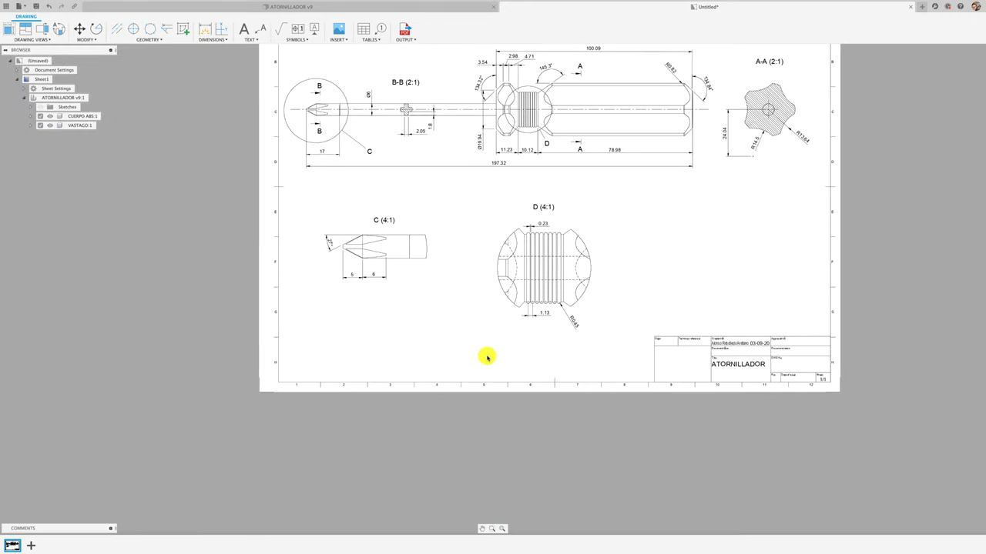
{"action": "middle_click_drag", "start_coordinate": [559, 367], "coordinate": [519, 398]}
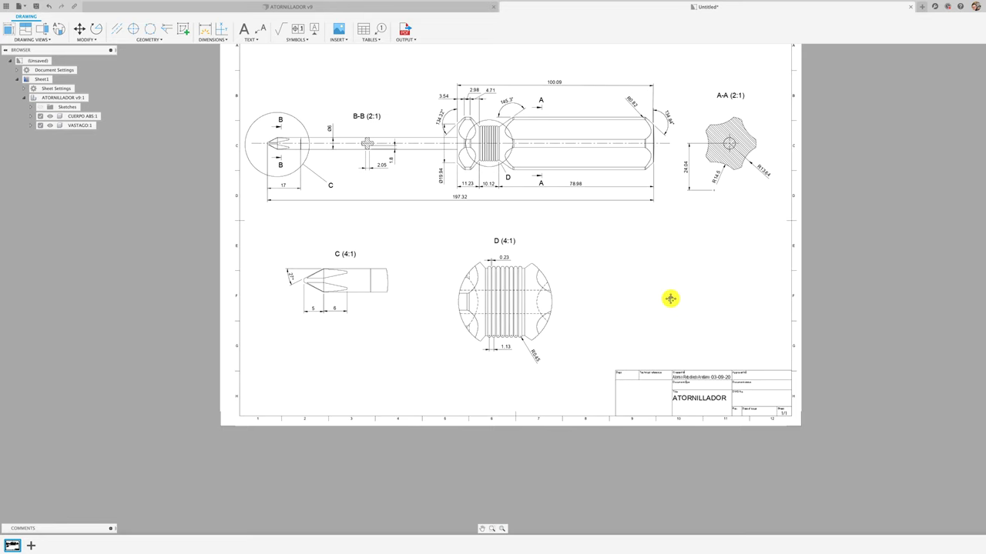
{"action": "middle_click_drag", "start_coordinate": [671, 299], "coordinate": [610, 316]}
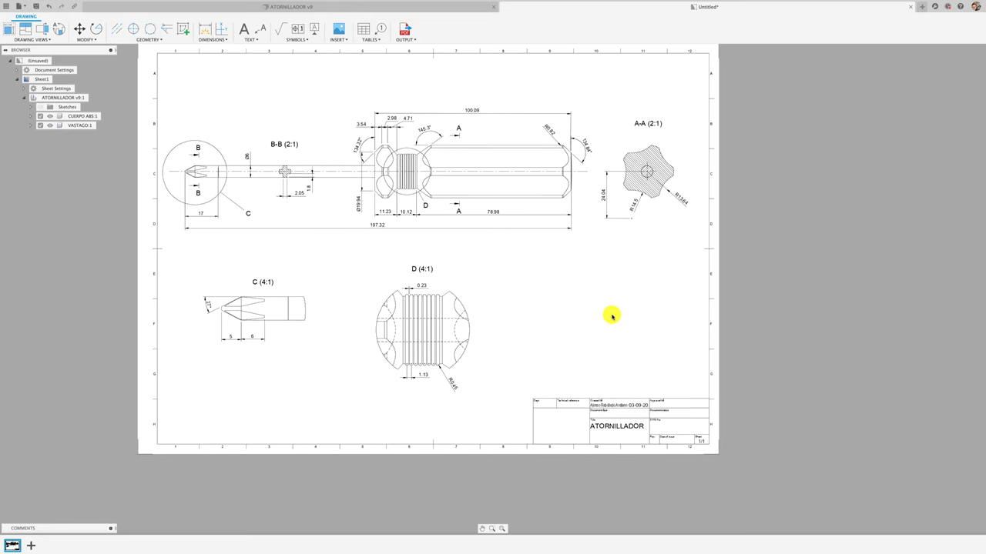
{"action": "left_click", "coordinate": [364, 30]}
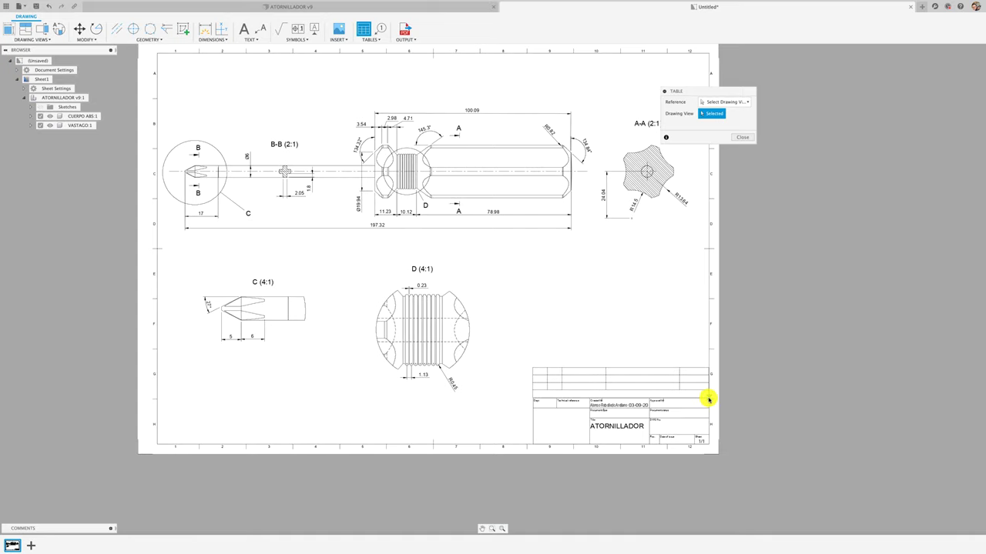
{"action": "scroll", "coordinate": [705, 401], "scroll_direction": "up", "scroll_amount": 4}
{"action": "scroll", "coordinate": [709, 407], "scroll_direction": "up", "scroll_amount": 3}
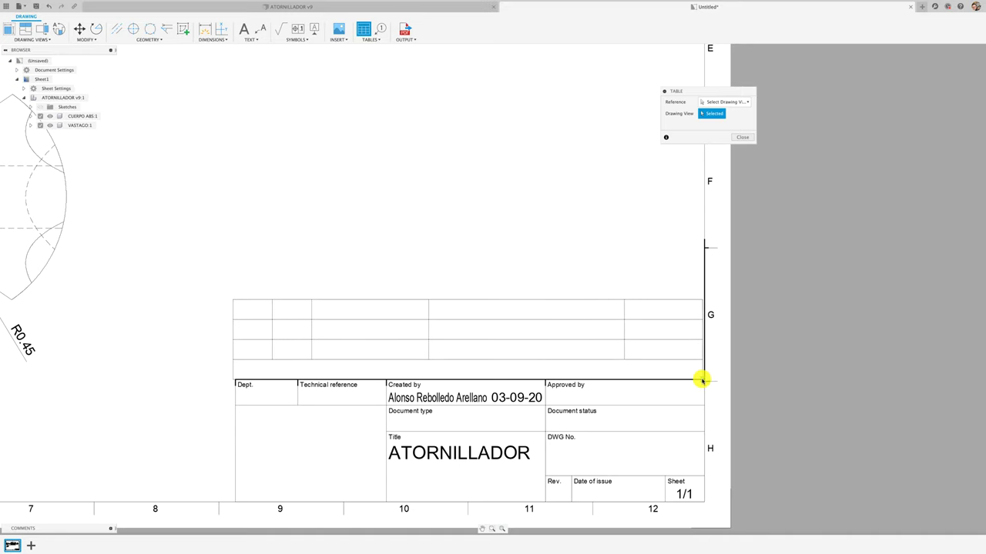
{"action": "left_click", "coordinate": [704, 380]}
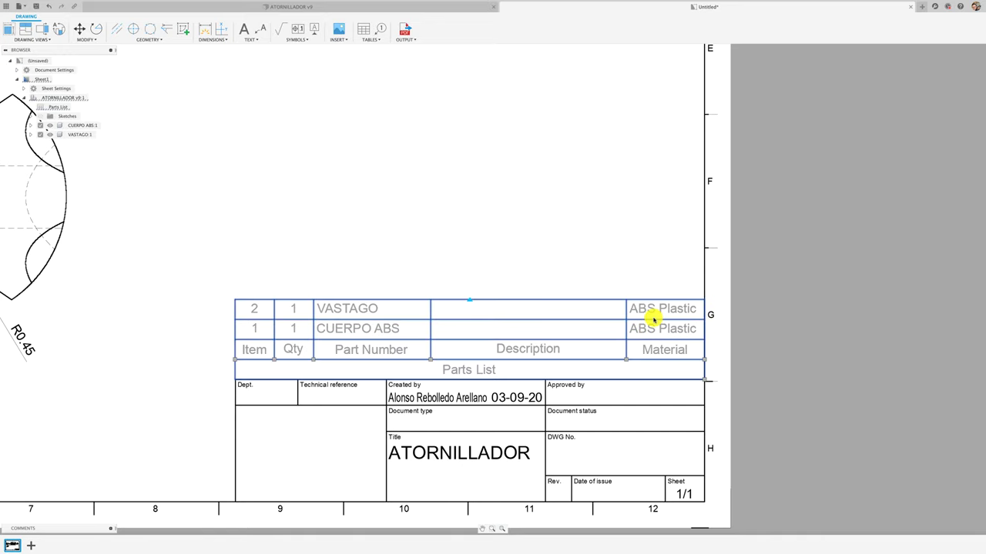
- Remove the Material column from the parts list settings
{"action": "left_click", "coordinate": [646, 313]}
{"action": "right_click", "coordinate": [646, 302]}
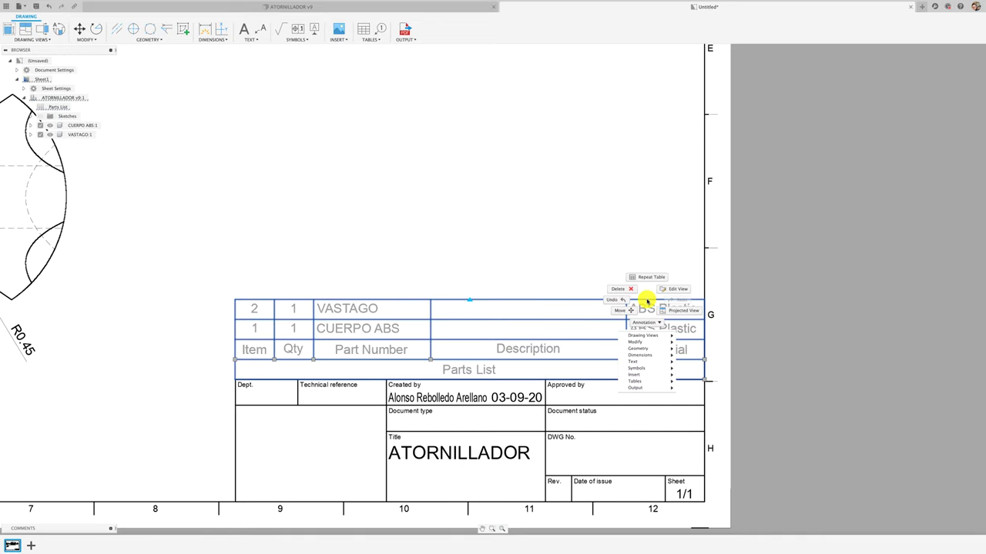
{"action": "left_click", "coordinate": [646, 302]}
{"action": "double_click", "coordinate": [574, 300]}
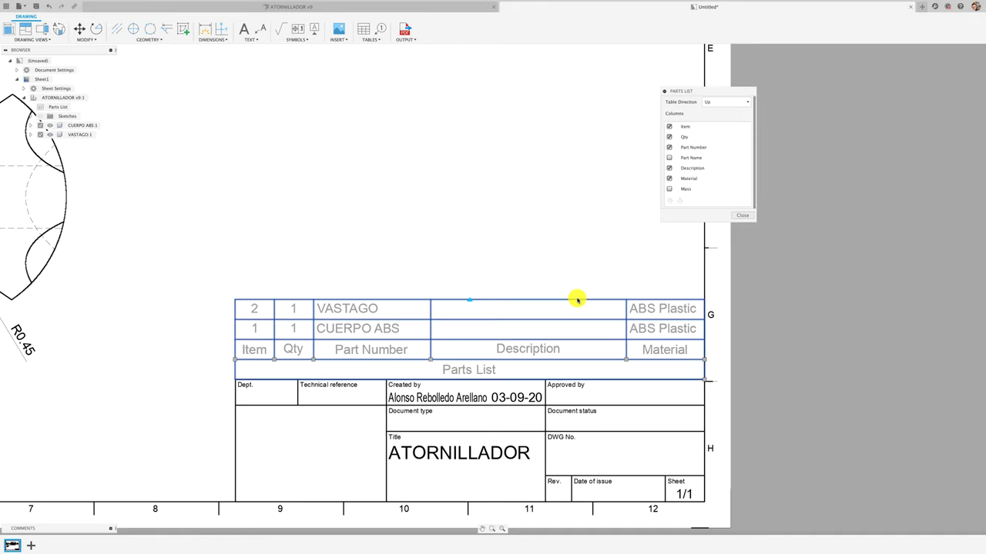
{"action": "left_click", "coordinate": [668, 177]}
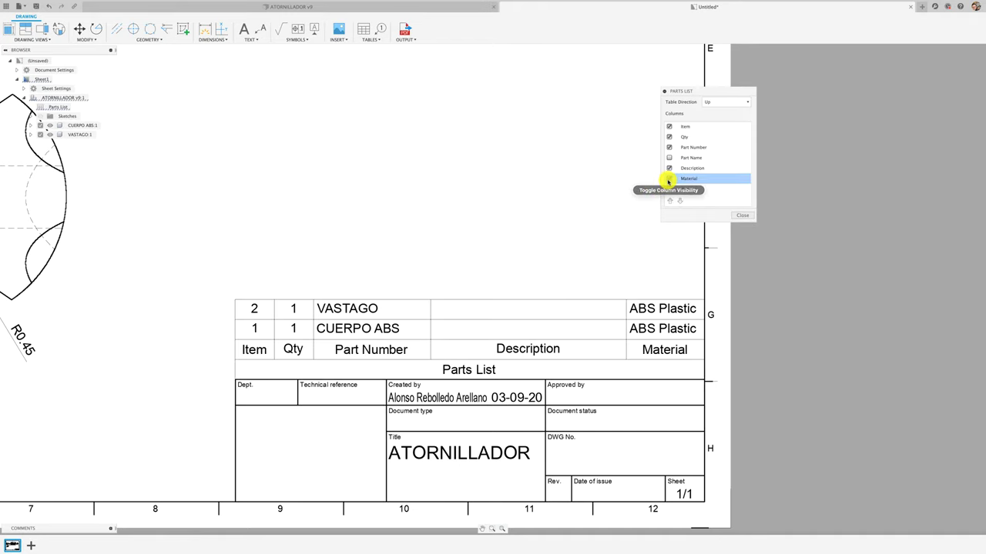
{"action": "left_click", "coordinate": [743, 216]}
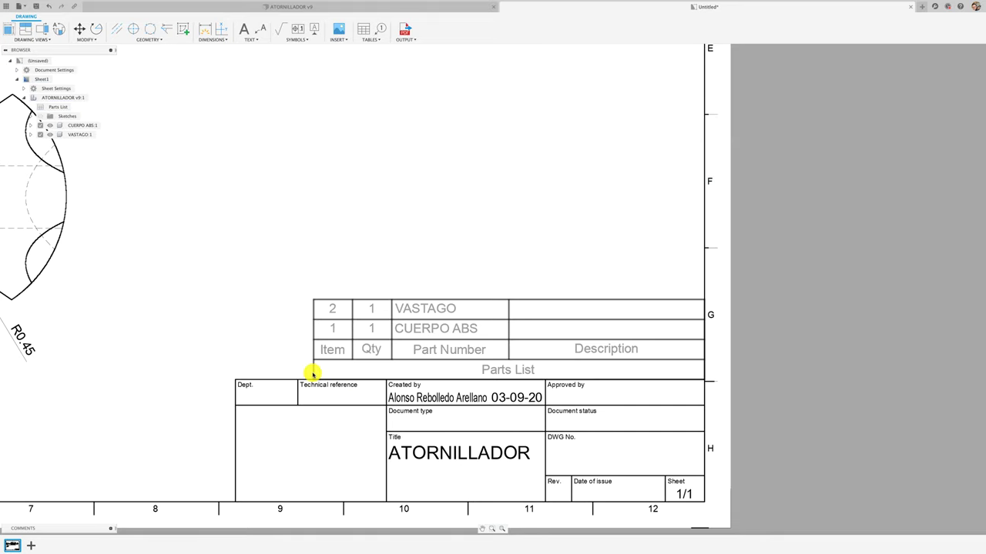
- Move the parts list so it sits aligned above the title block
{"action": "left_click_drag", "start_coordinate": [314, 374], "coordinate": [306, 361]}
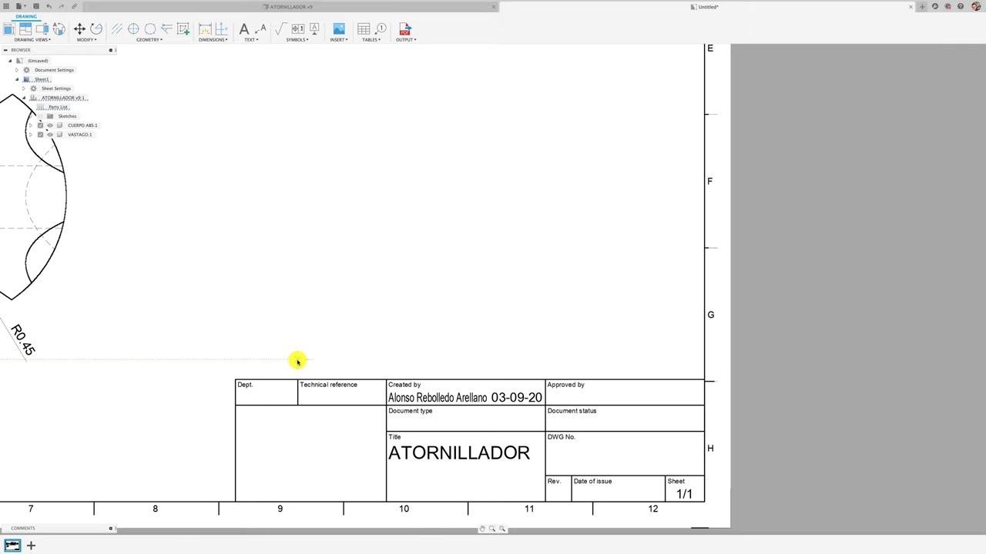
{"action": "left_click", "coordinate": [296, 360]}
{"action": "left_click", "coordinate": [405, 261]}
{"action": "scroll", "coordinate": [534, 277], "scroll_direction": "down", "scroll_amount": 3}
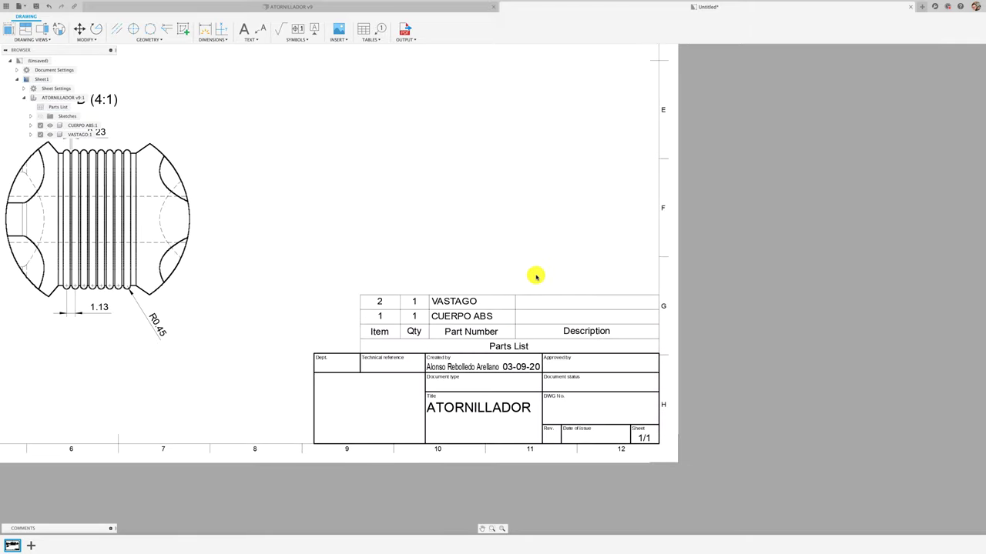
{"action": "scroll", "coordinate": [535, 283], "scroll_direction": "down", "scroll_amount": 1}
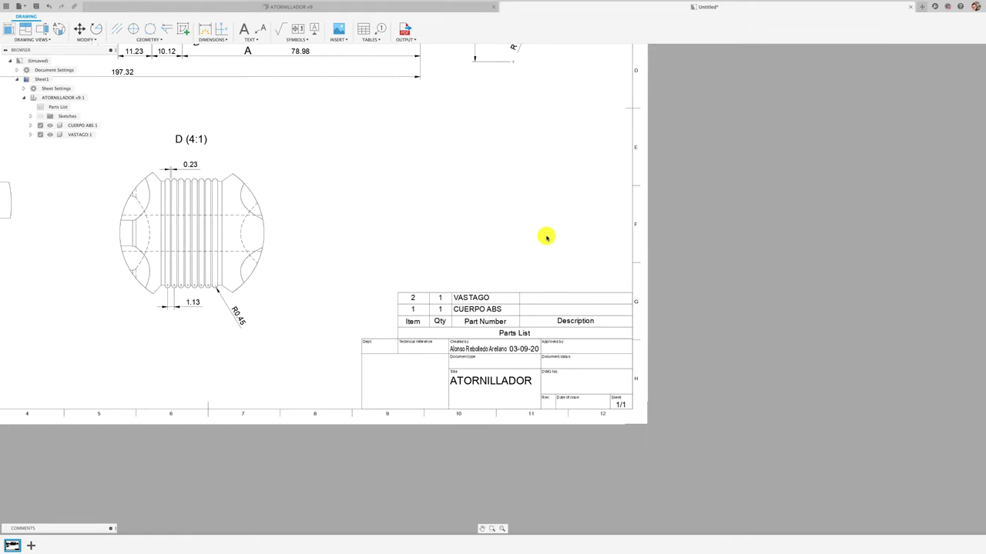
- In the 3D design, give the VASTAGO component the description Acero
{"action": "left_click", "coordinate": [326, 9]}
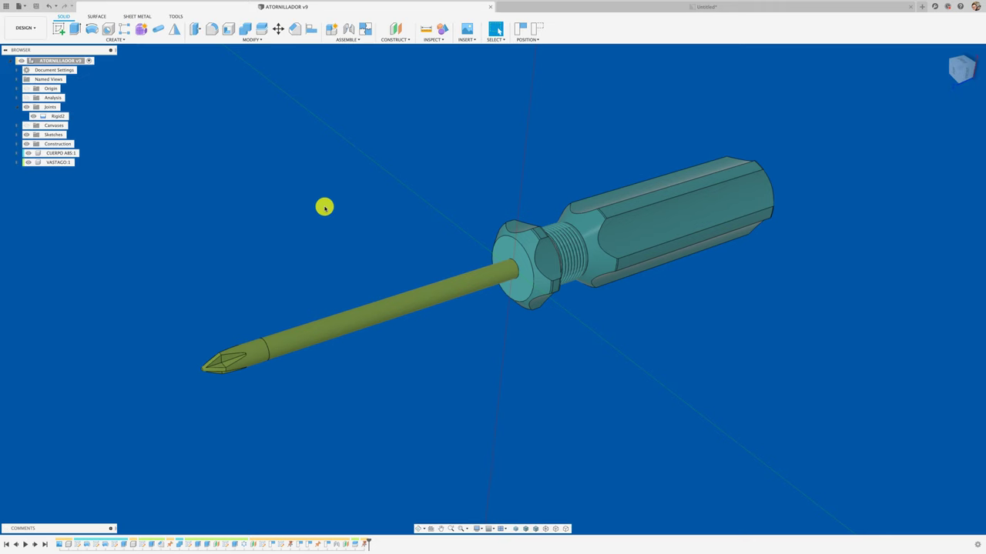
{"action": "right_click", "coordinate": [57, 162]}
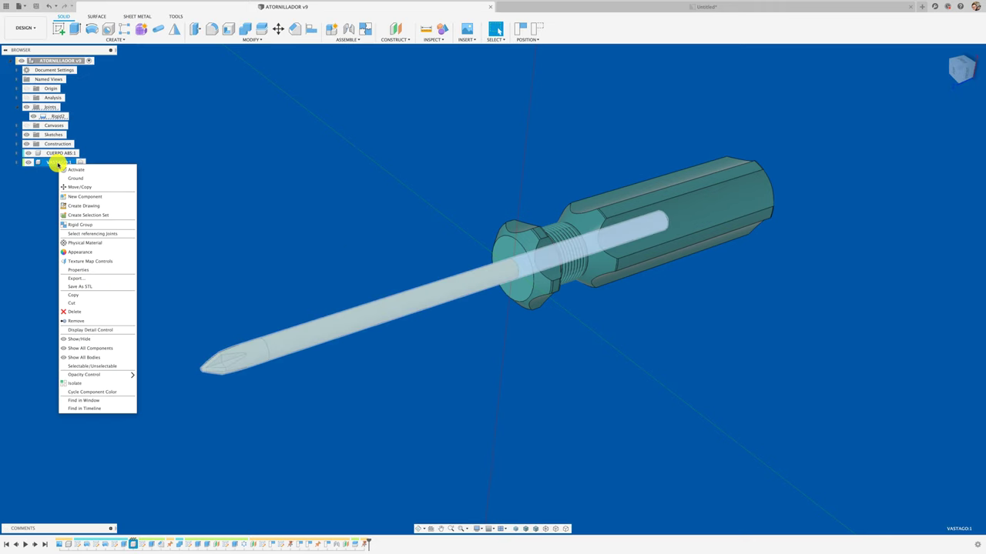
{"action": "left_click", "coordinate": [87, 271]}
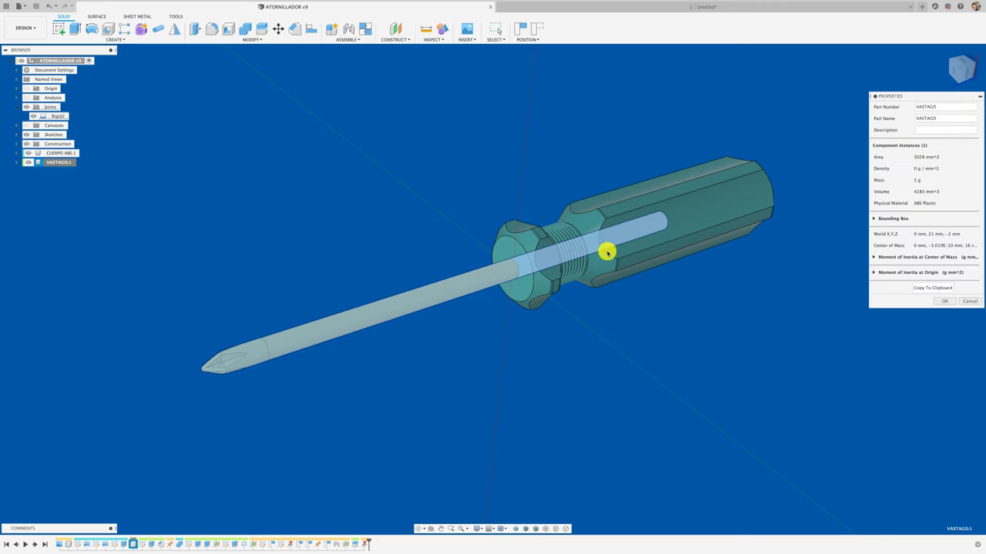
{"action": "left_click", "coordinate": [930, 131]}
{"action": "type", "text": "Acero"}
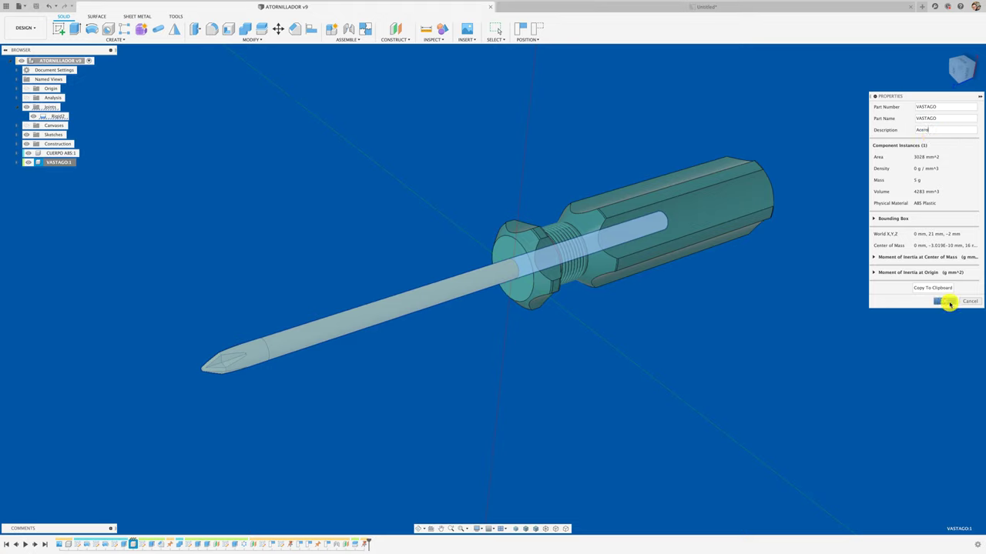
{"action": "left_click", "coordinate": [944, 301]}
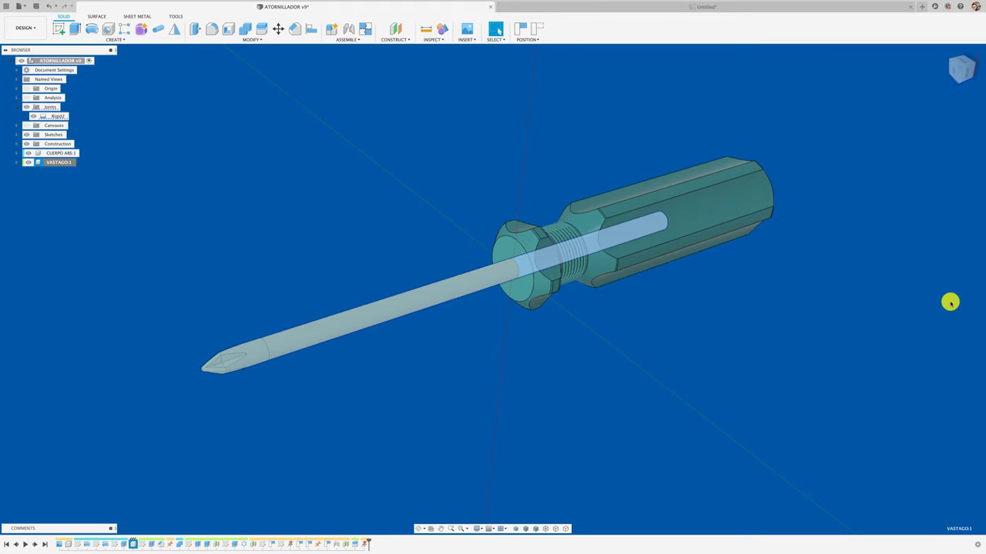
- Give CUERPO ABS the description Plástico ABS and return to the drawing
{"action": "left_click", "coordinate": [69, 152]}
{"action": "right_click", "coordinate": [70, 152]}
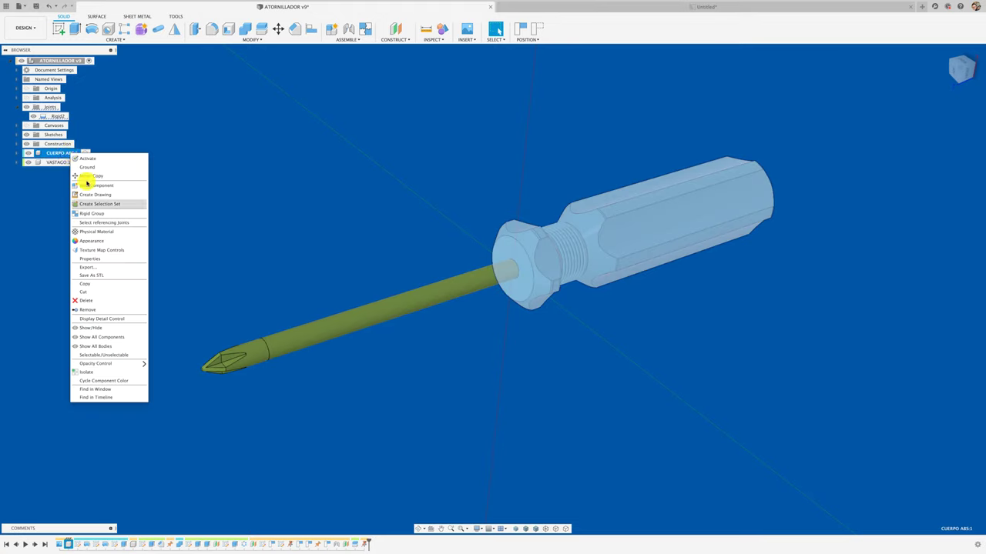
{"action": "left_click", "coordinate": [95, 260]}
{"action": "type", "text": "Plástico ABS"}
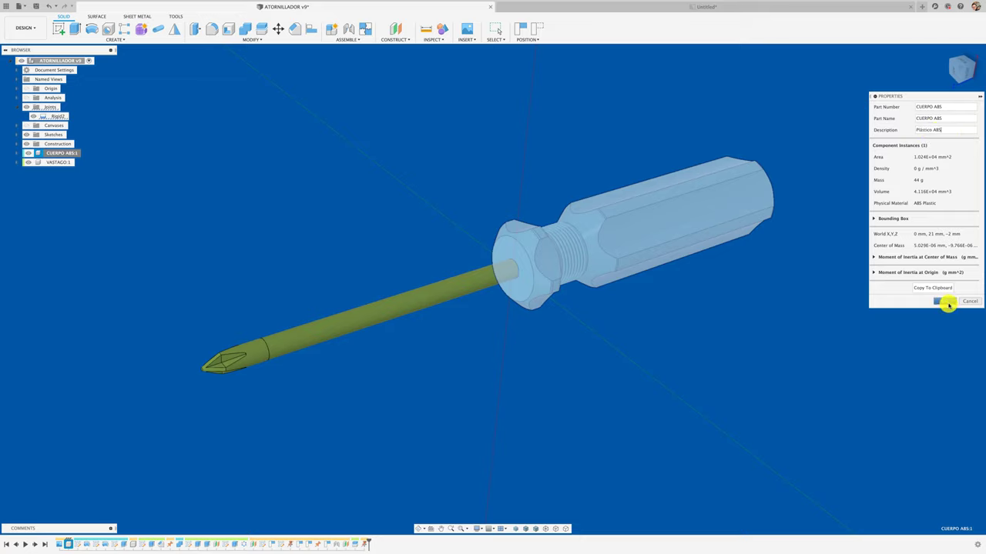
{"action": "left_click", "coordinate": [944, 301]}
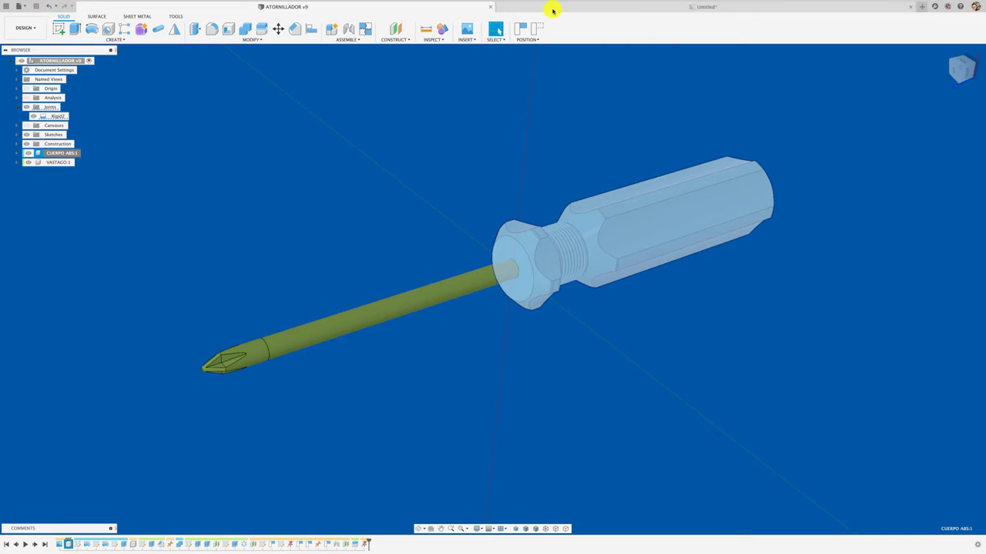
{"action": "left_click", "coordinate": [551, 8]}
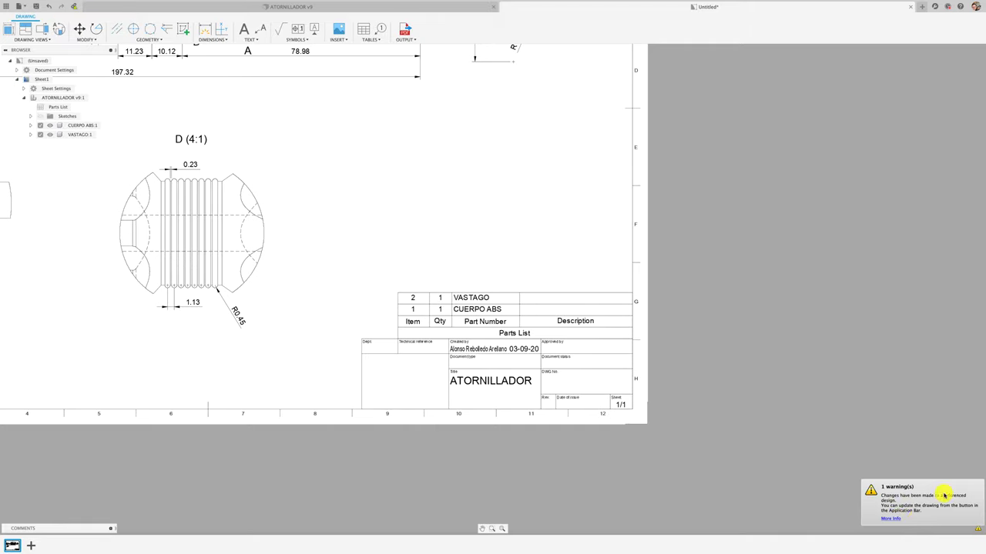
- Dismiss the outdated-design warning and update the drawing so the parts list shows Acero and Plástico ABS
{"action": "left_click", "coordinate": [121, 72]}
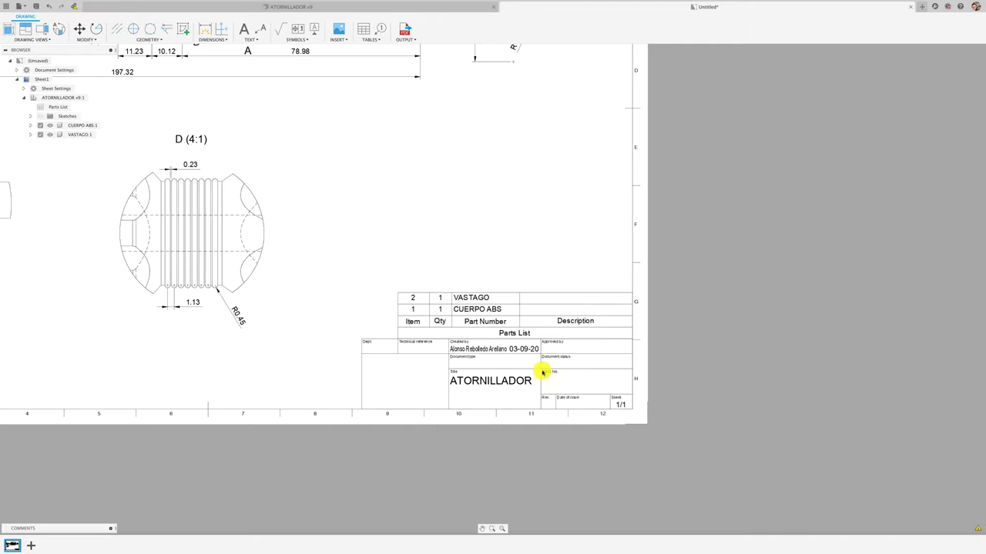
{"action": "key", "text": "Escape"}
{"action": "left_click", "coordinate": [131, 51]}
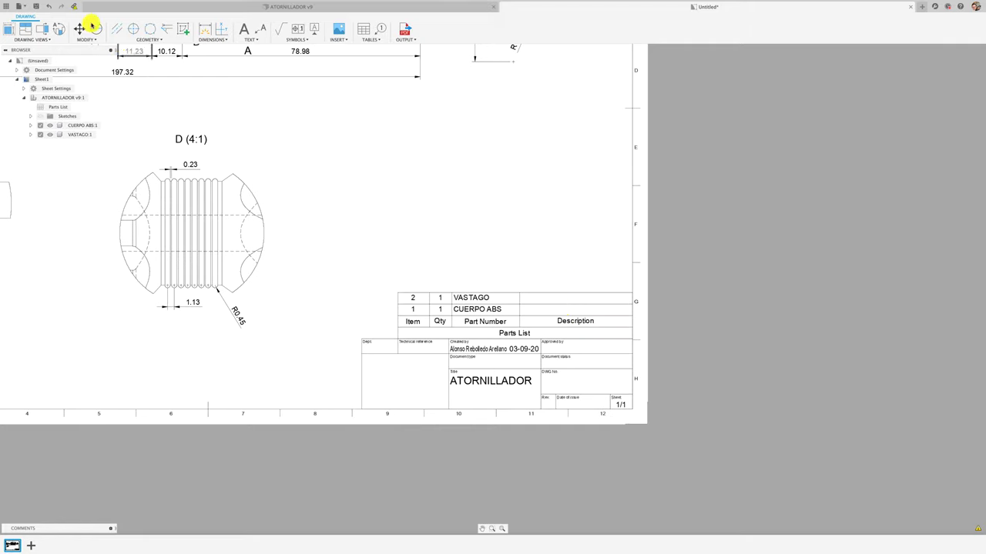
{"action": "left_click", "coordinate": [530, 263]}
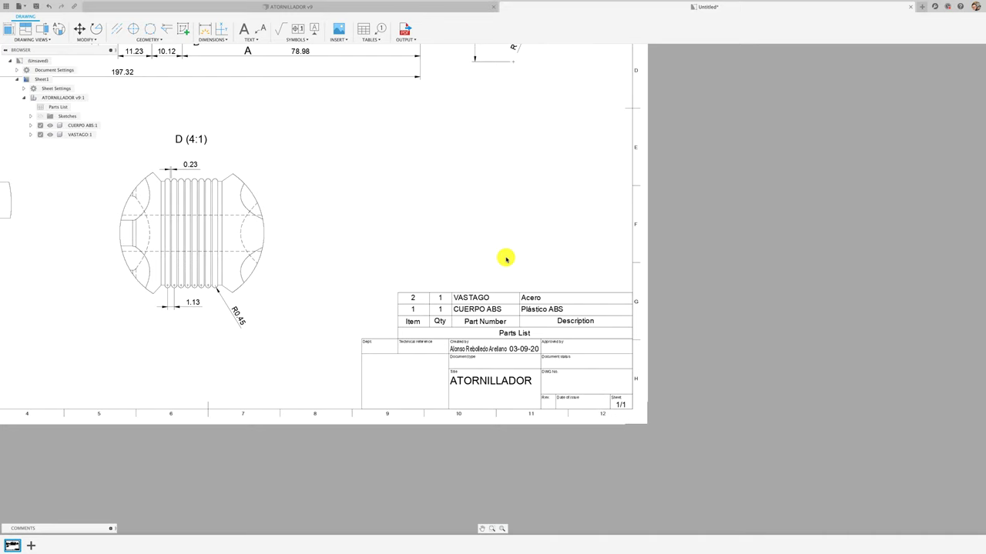
{"action": "scroll", "coordinate": [411, 385], "scroll_direction": "up", "scroll_amount": 2}
{"action": "scroll", "coordinate": [511, 348], "scroll_direction": "up", "scroll_amount": 1}
- In the title block, set Dept. to Diseño and Document type to PDF
{"action": "double_click", "coordinate": [511, 349]}
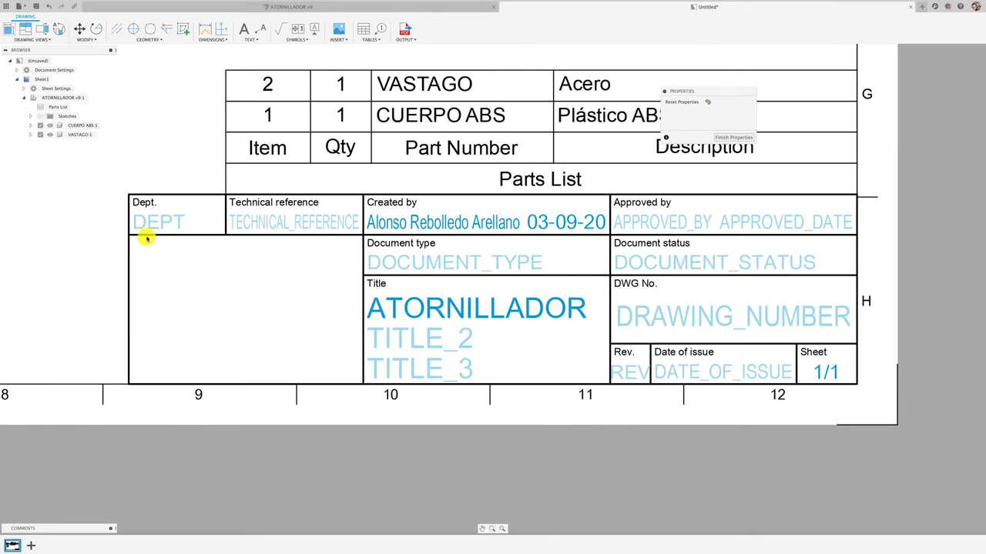
{"action": "type", "text": "D"}
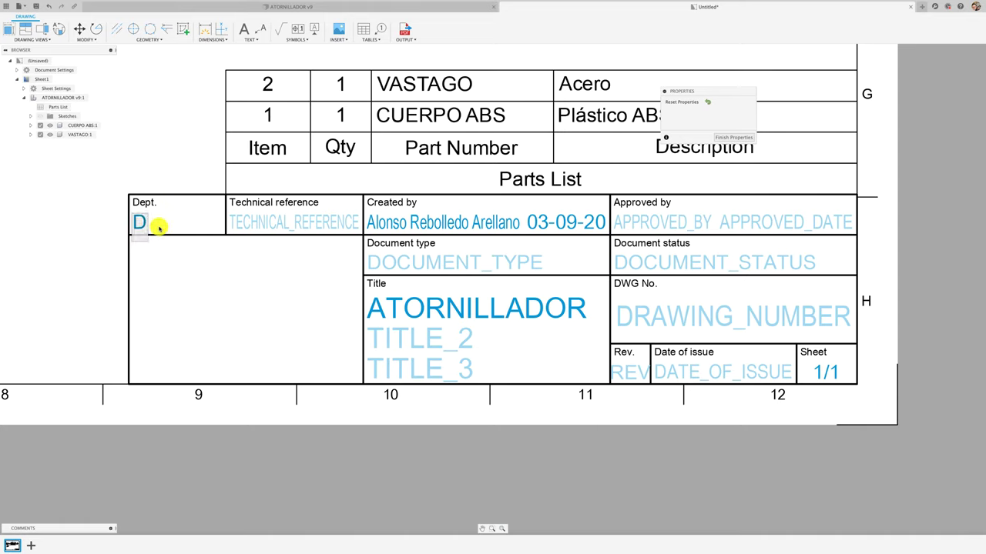
{"action": "type", "text": "iseño"}
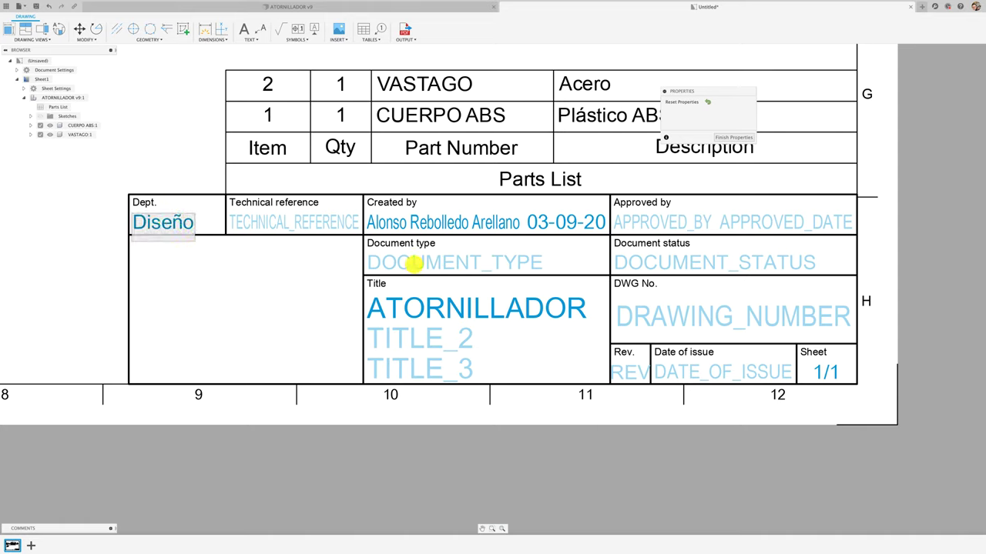
{"action": "left_click", "coordinate": [407, 263]}
{"action": "left_click", "coordinate": [408, 264]}
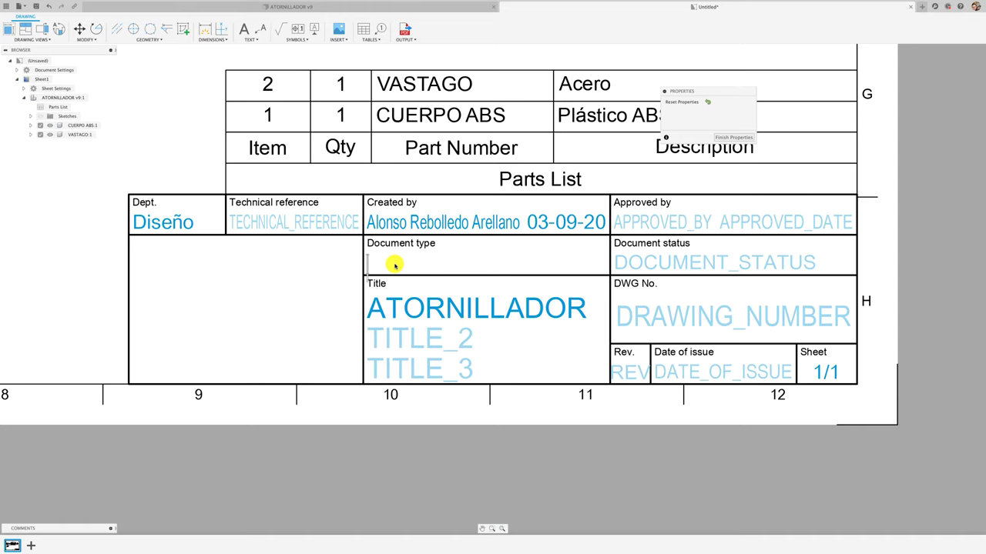
{"action": "type", "text": "PDF"}
{"action": "key", "text": "Return"}
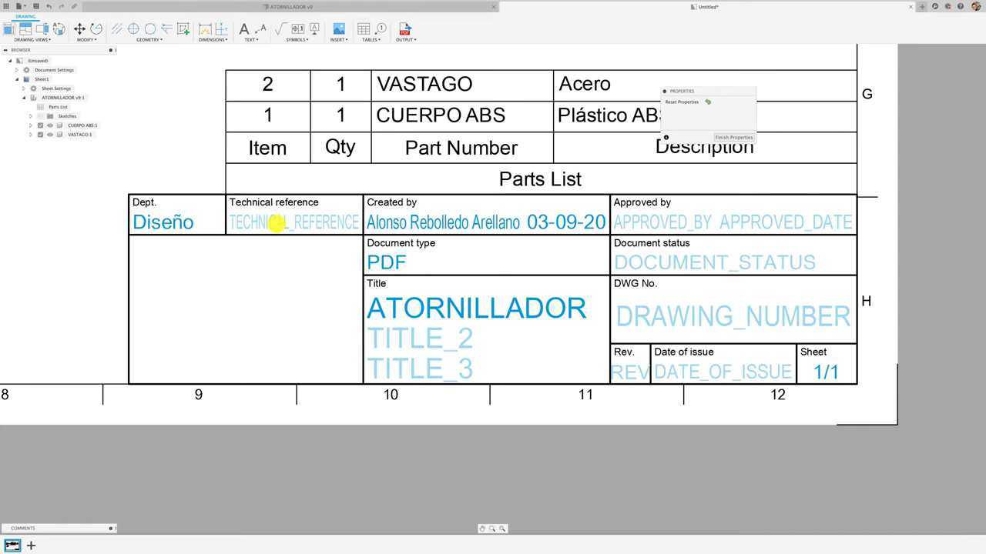
- Fill in the Technical reference, the approver's name and the approval date 3-09-2020
{"action": "left_click", "coordinate": [268, 223]}
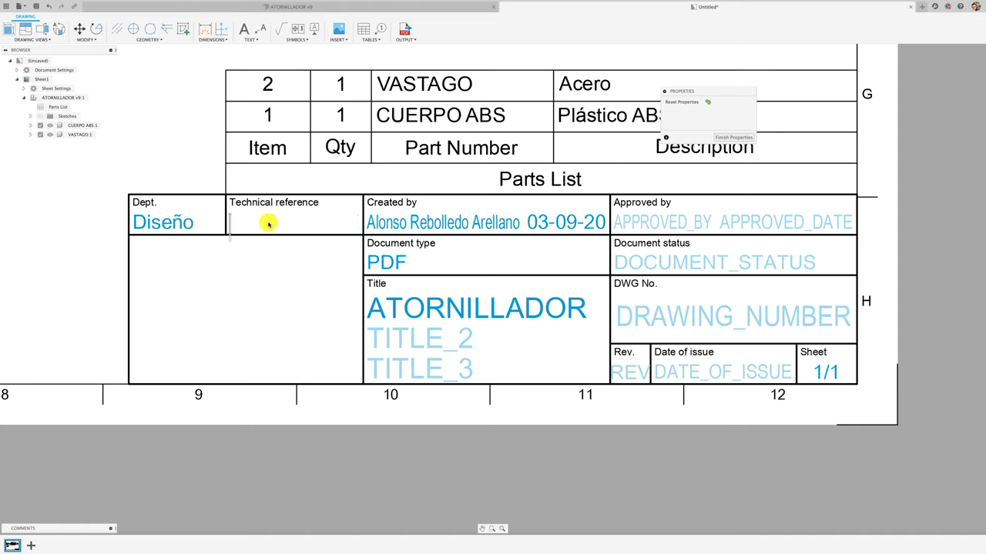
{"action": "type", "text": "FUSION 360"}
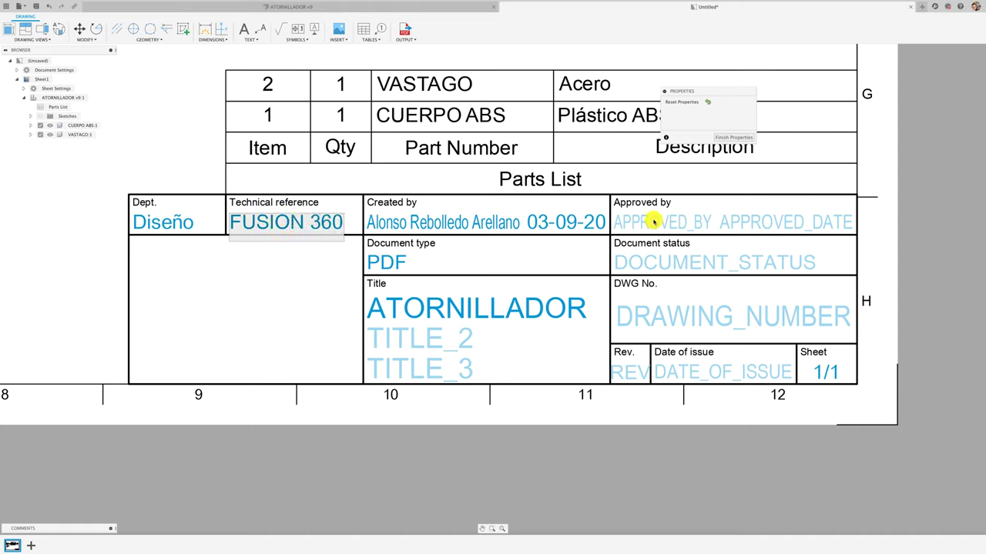
{"action": "left_click", "coordinate": [638, 223]}
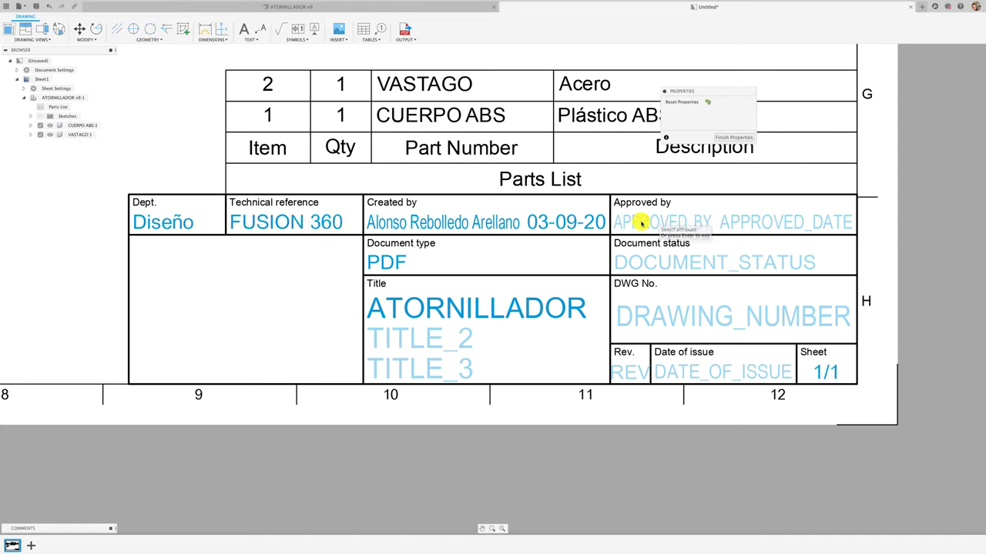
{"action": "type", "text": "Max Ar"}
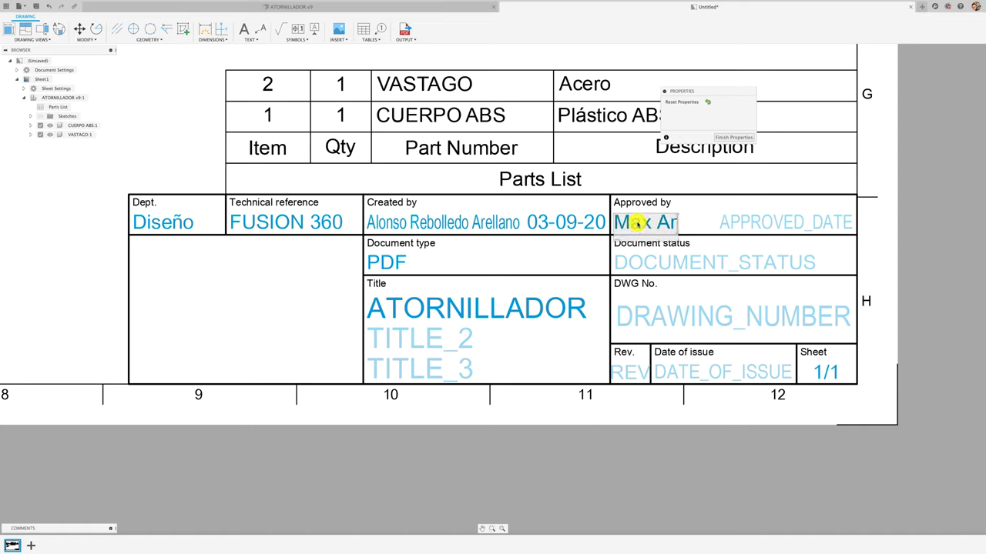
{"action": "type", "text": "evalo"}
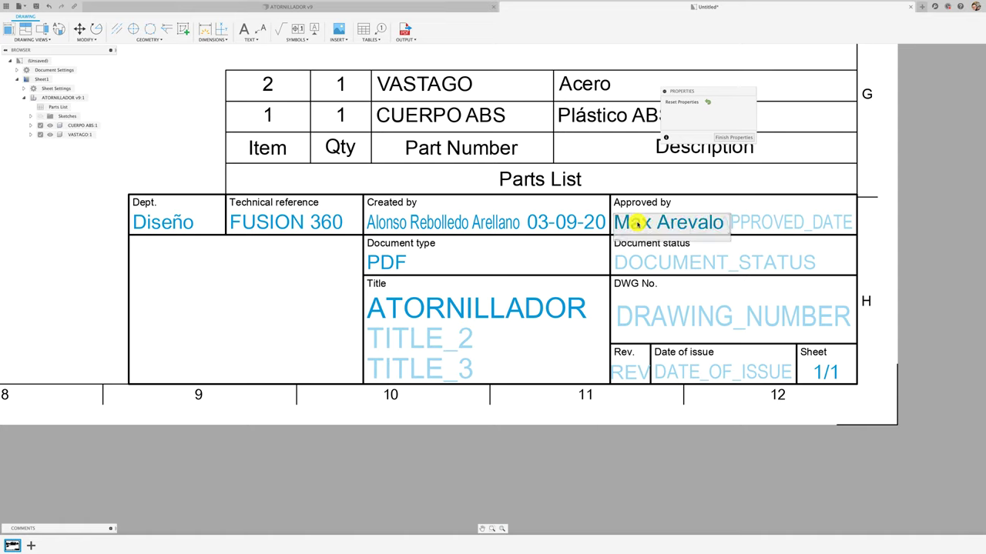
{"action": "type", "text": " R"}
{"action": "left_click", "coordinate": [818, 222]}
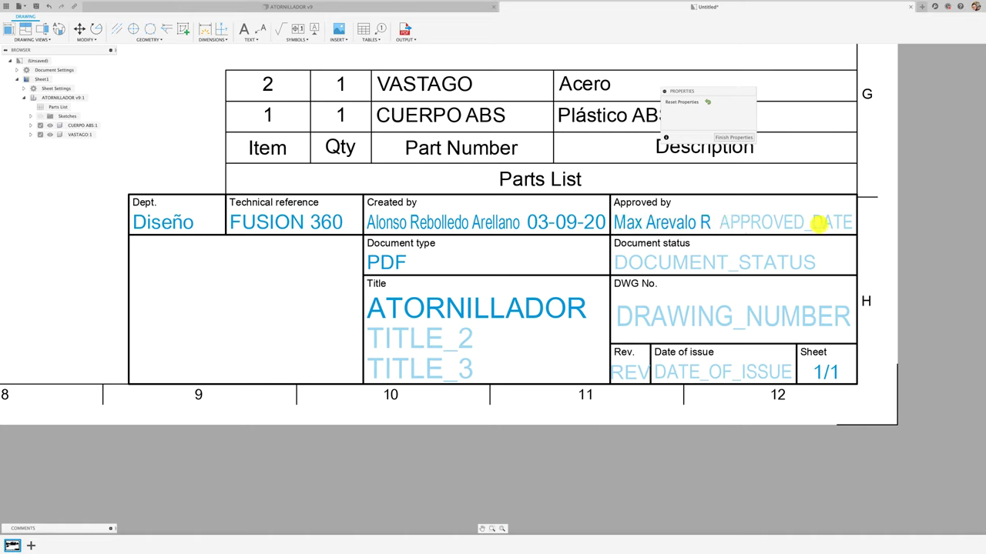
{"action": "left_click", "coordinate": [818, 225]}
{"action": "type", "text": "3-"}
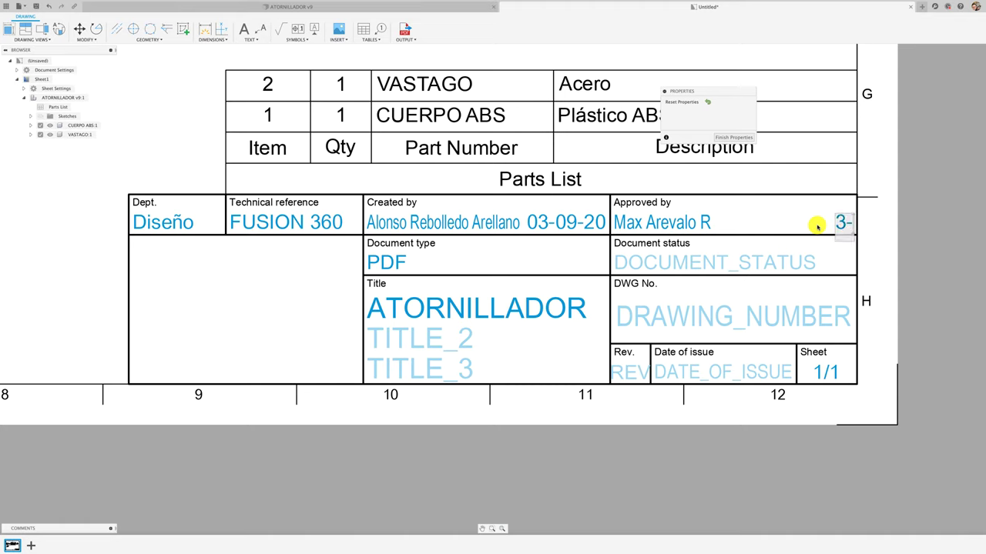
{"action": "type", "text": "09"}
{"action": "type", "text": "-2020"}
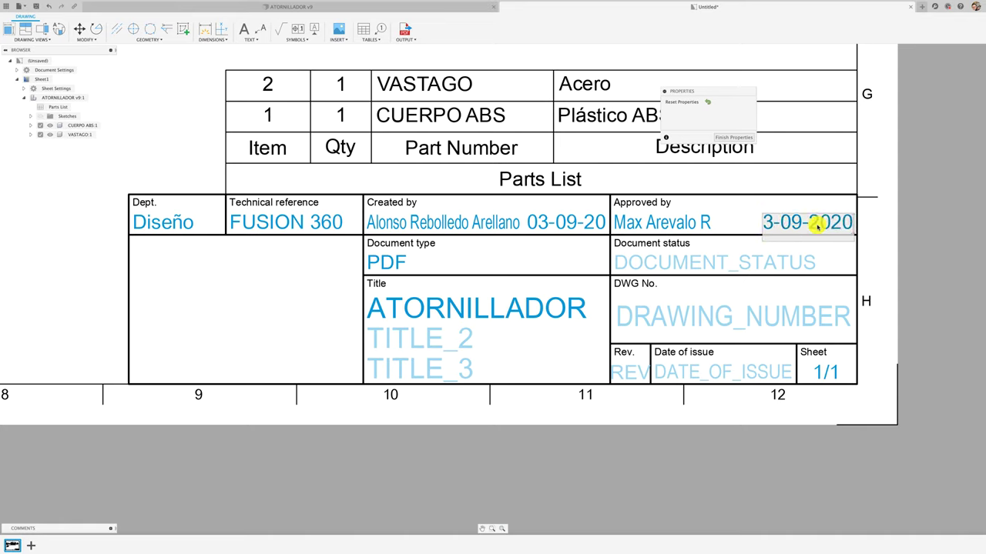
{"action": "left_click", "coordinate": [662, 266]}
- Fill in the Document status text and the Date of issue
{"action": "double_click", "coordinate": [659, 266]}
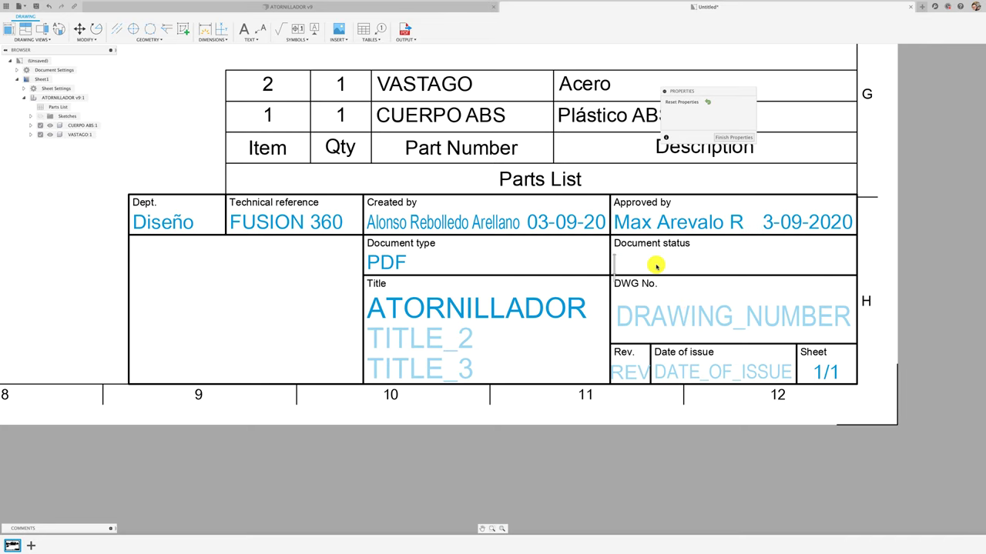
{"action": "type", "text": "Escala l"}
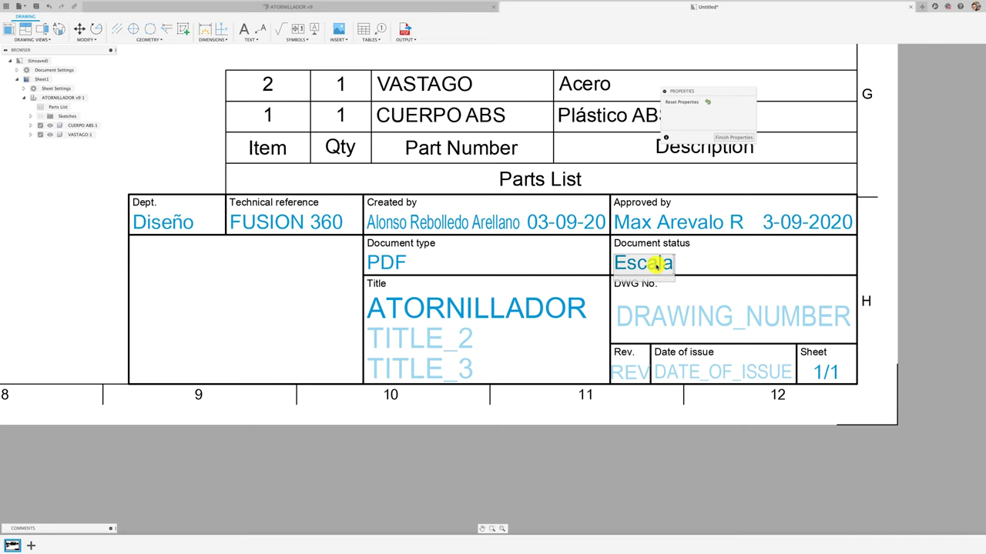
{"action": "type", "text": "as ind"}
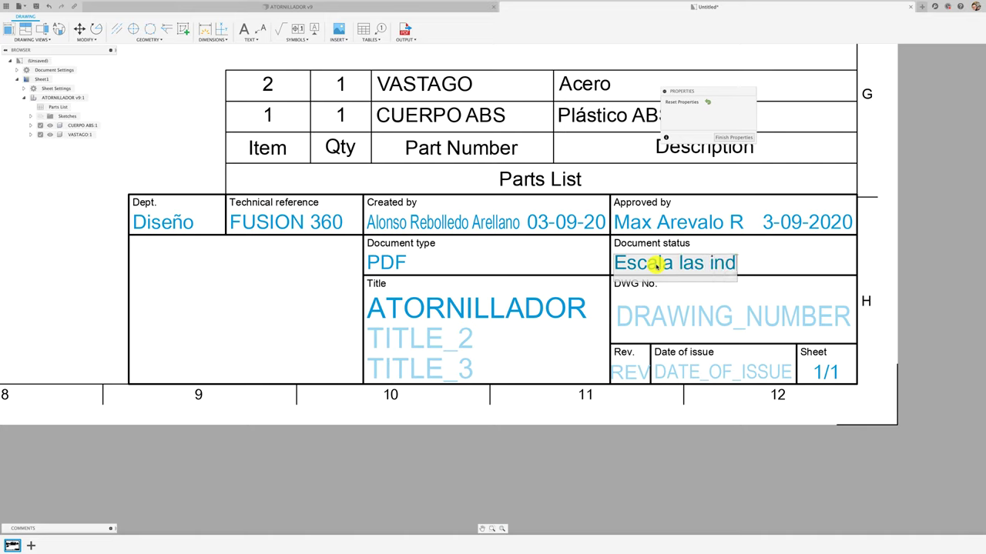
{"action": "type", "text": "icadas"}
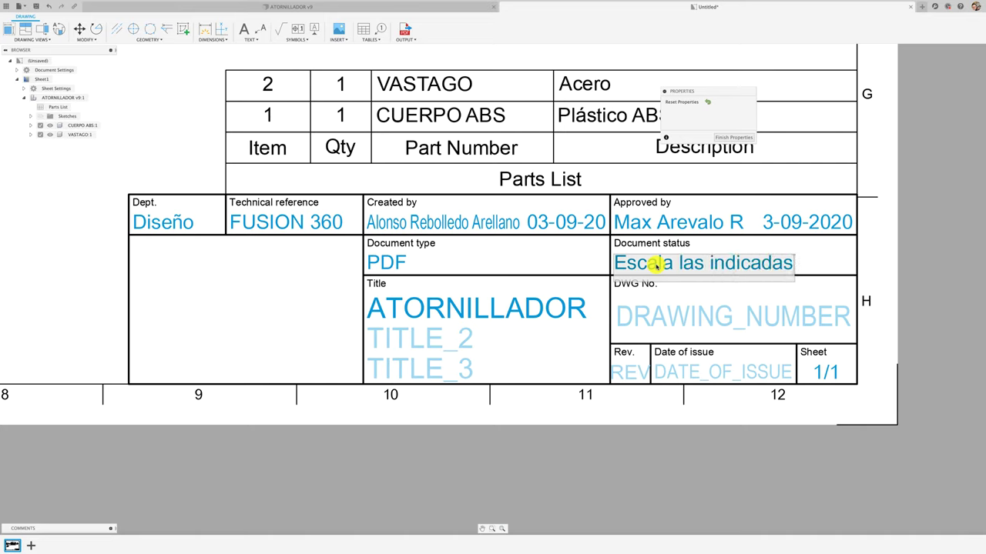
{"action": "left_click", "coordinate": [678, 377]}
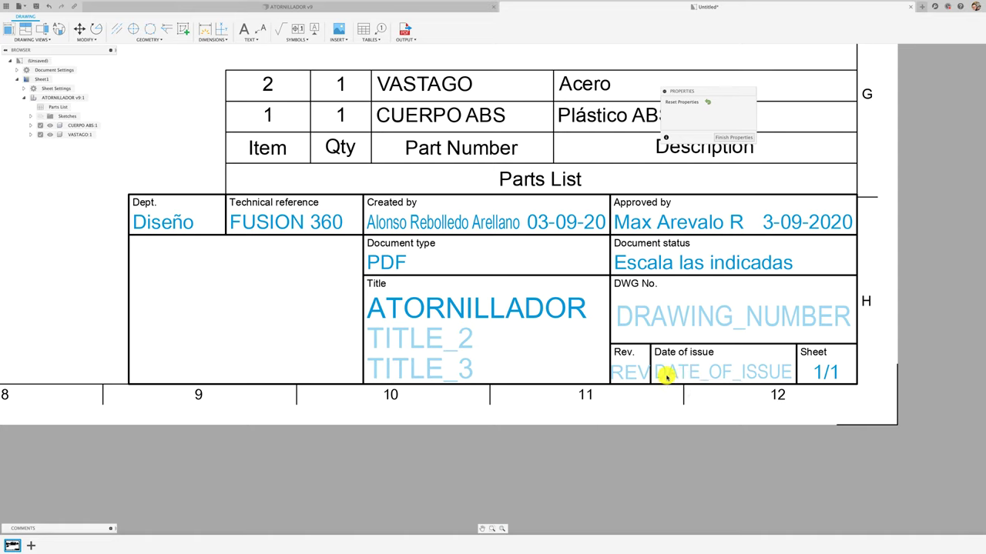
{"action": "double_click", "coordinate": [667, 376]}
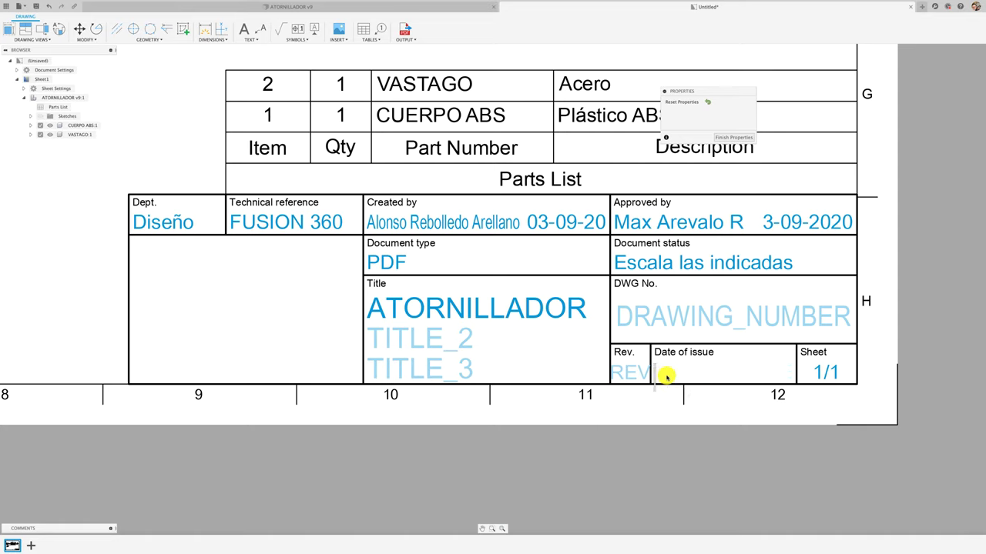
{"action": "type", "text": "3-09"}
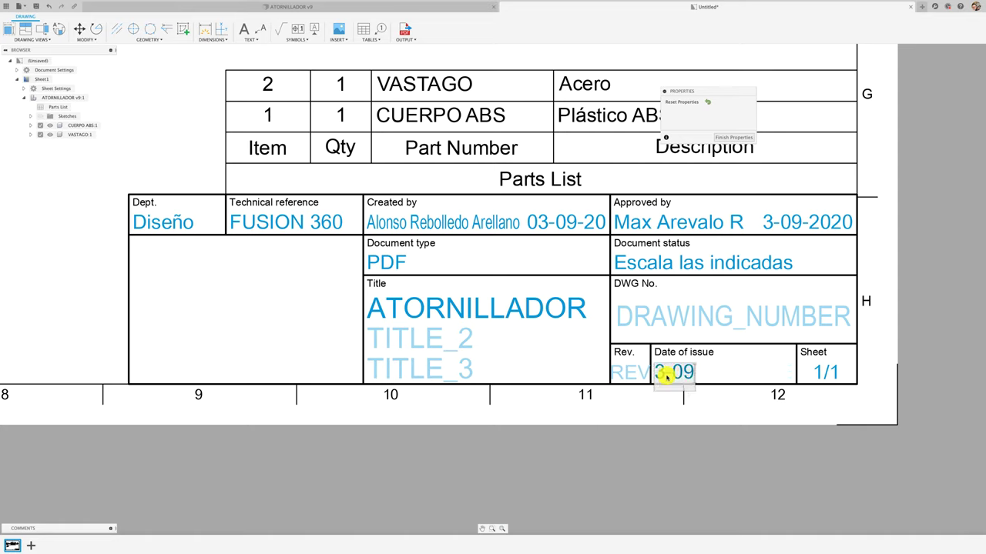
{"action": "type", "text": "-2'2"}
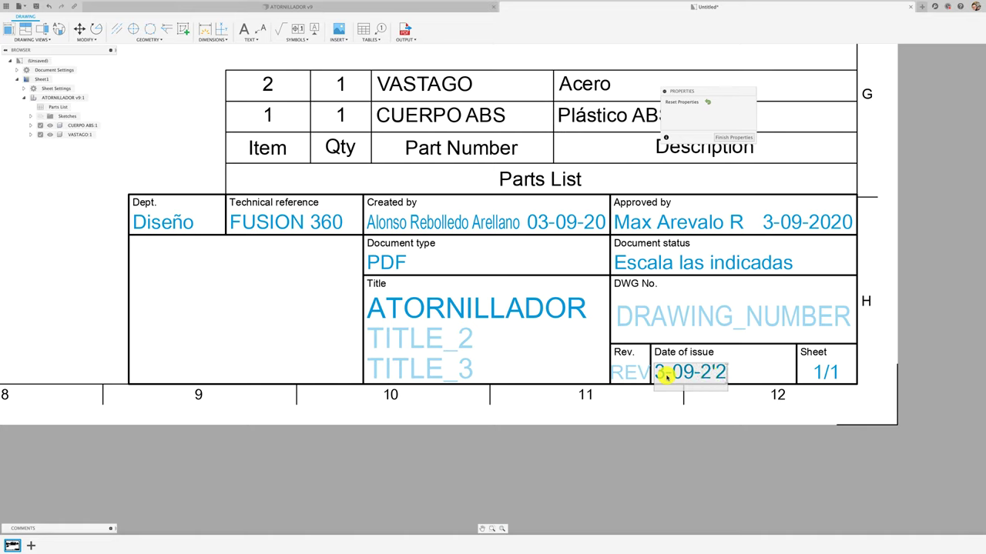
{"action": "key", "text": "BackSpace"}
{"action": "key", "text": "BackSpace"}
{"action": "type", "text": "020"}
{"action": "left_click", "coordinate": [680, 322]}
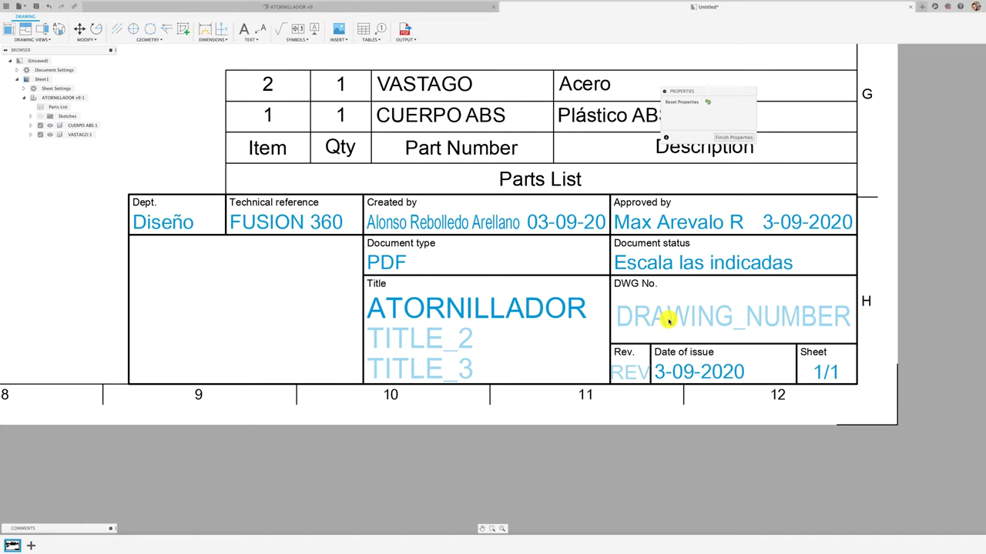
- Set DWG No. to 1 and finish editing the title block properties
{"action": "left_click", "coordinate": [668, 321]}
{"action": "type", "text": "1"}
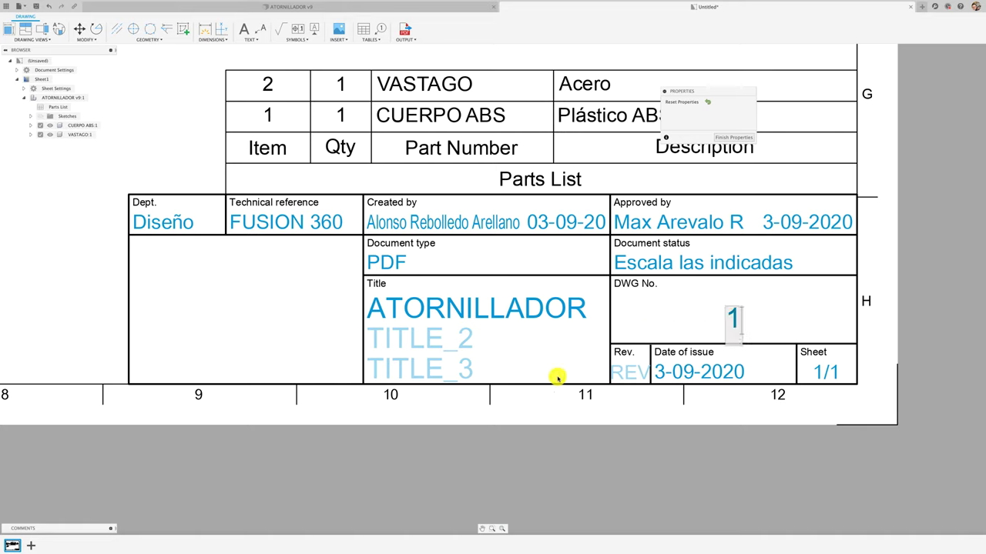
{"action": "left_click", "coordinate": [221, 306]}
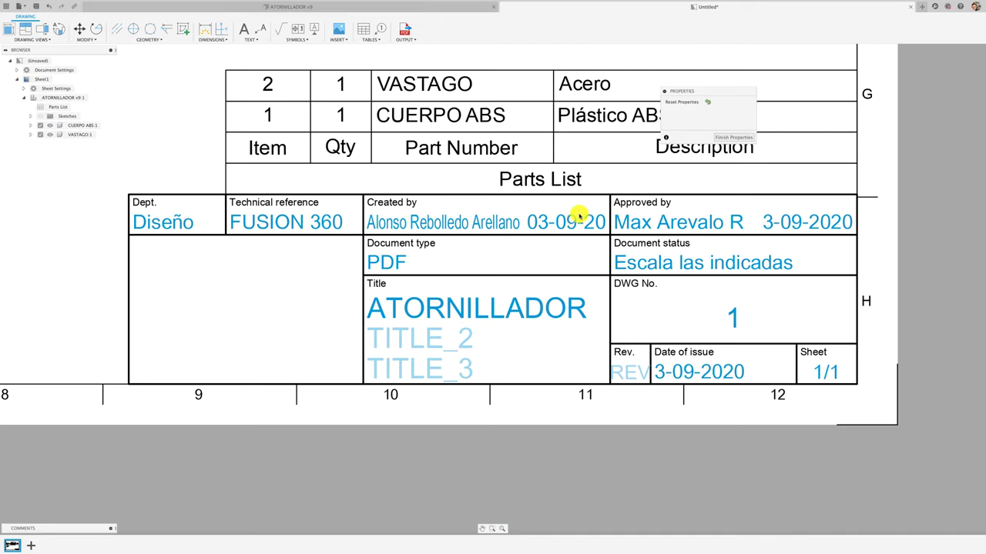
{"action": "left_click", "coordinate": [737, 137]}
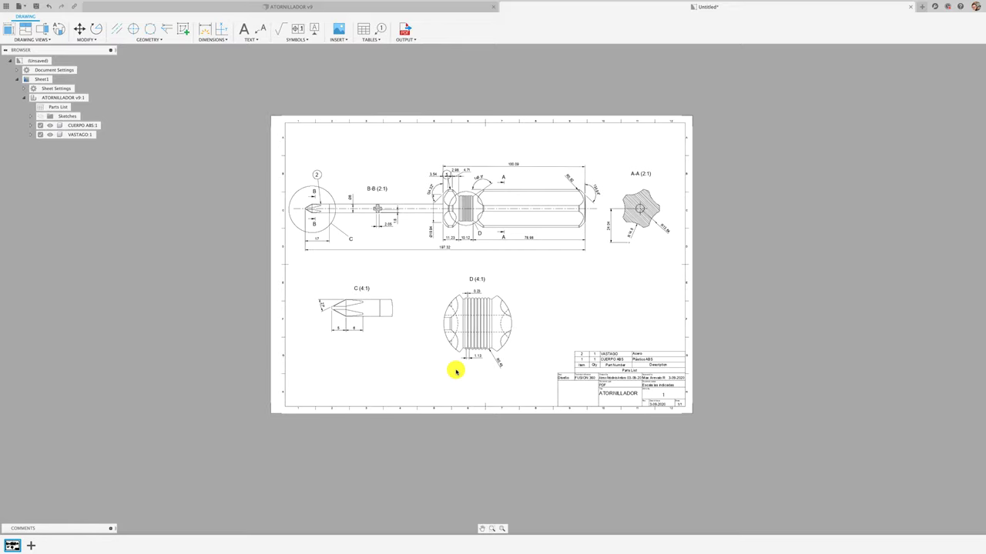
- Switch to Chrome and open a new blank tab
{"action": "key", "text": "ctrl+Up"}
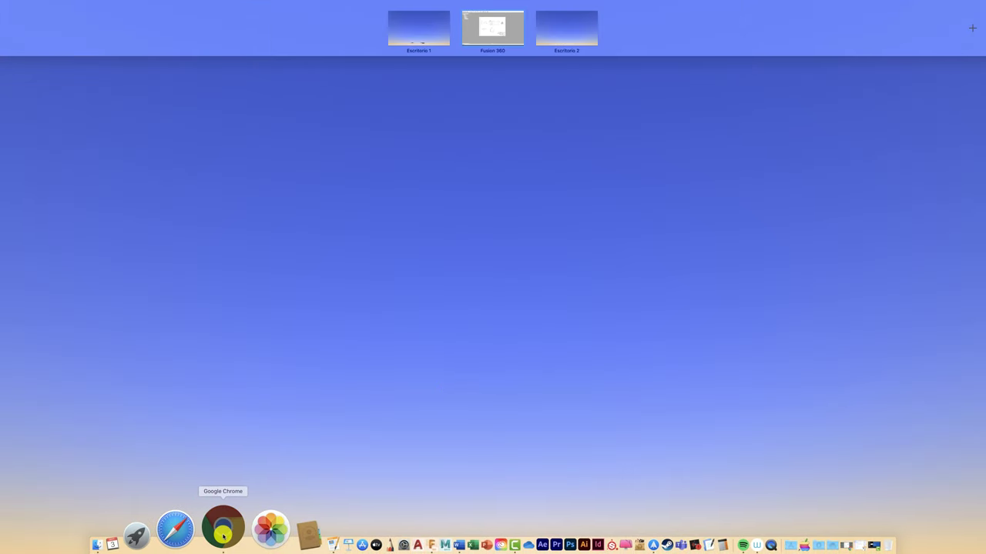
{"action": "left_click", "coordinate": [223, 531]}
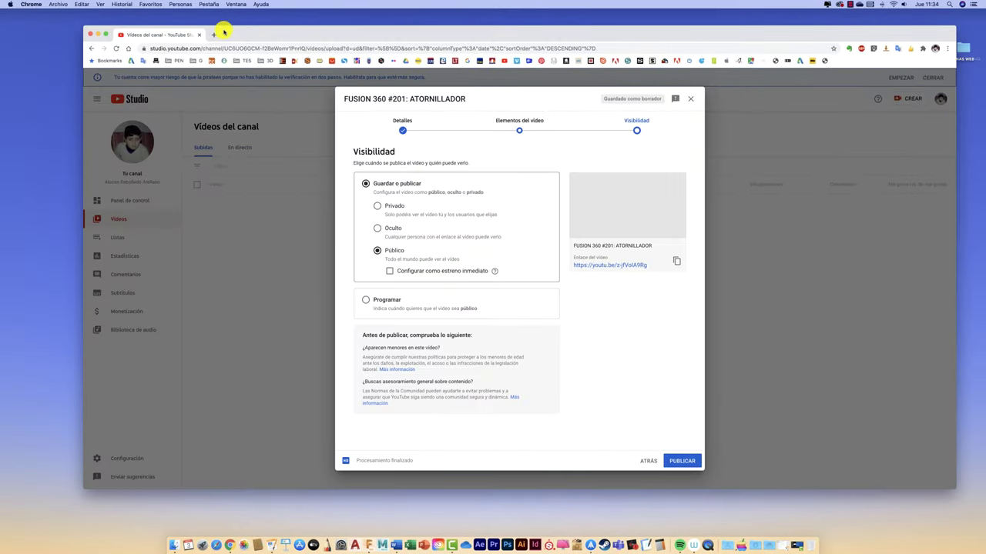
{"action": "left_click", "coordinate": [212, 35]}
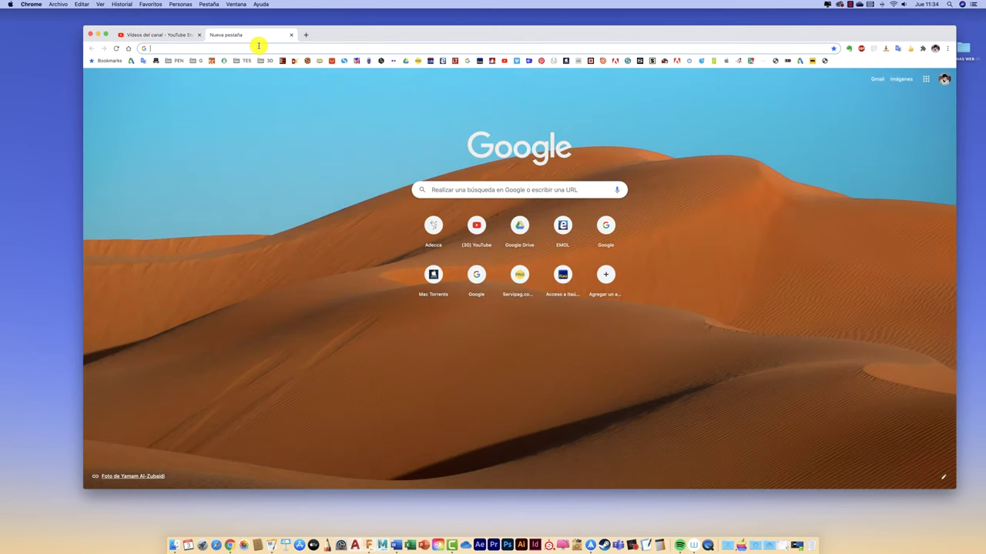
- Find the Awelco Stanley logo on Google Images and save it to the desktop as logo-stanley.jpg
{"action": "type", "text": "logo s"}
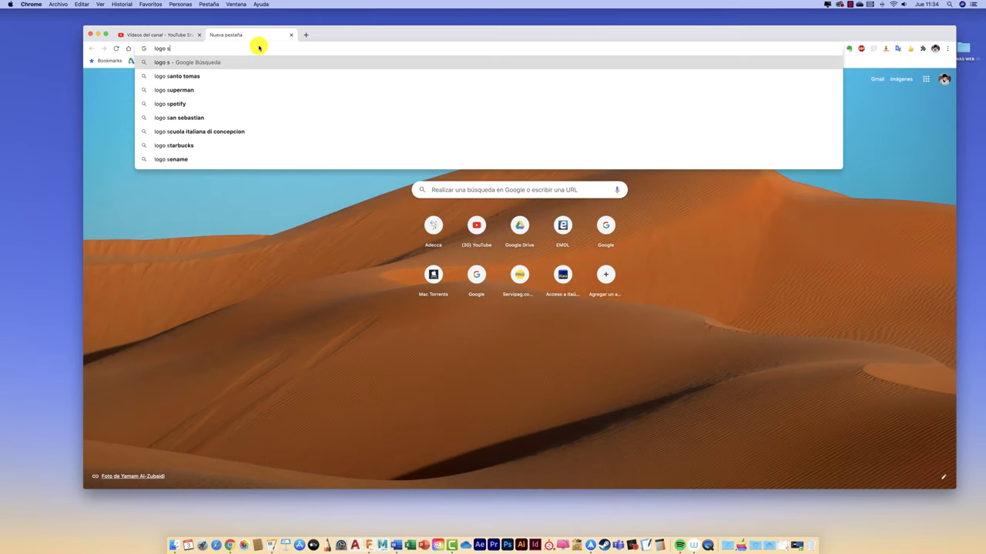
{"action": "type", "text": "tanley"}
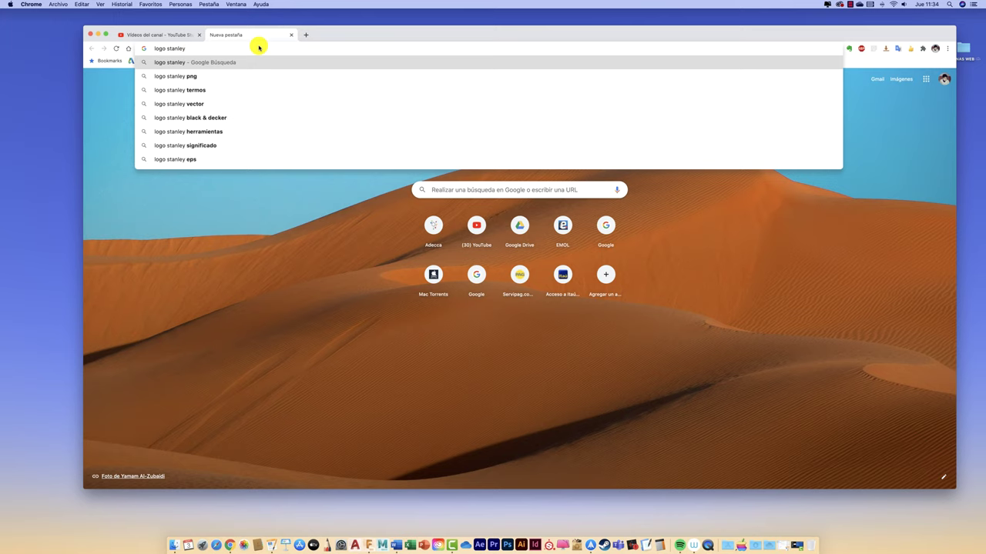
{"action": "key", "text": "Return"}
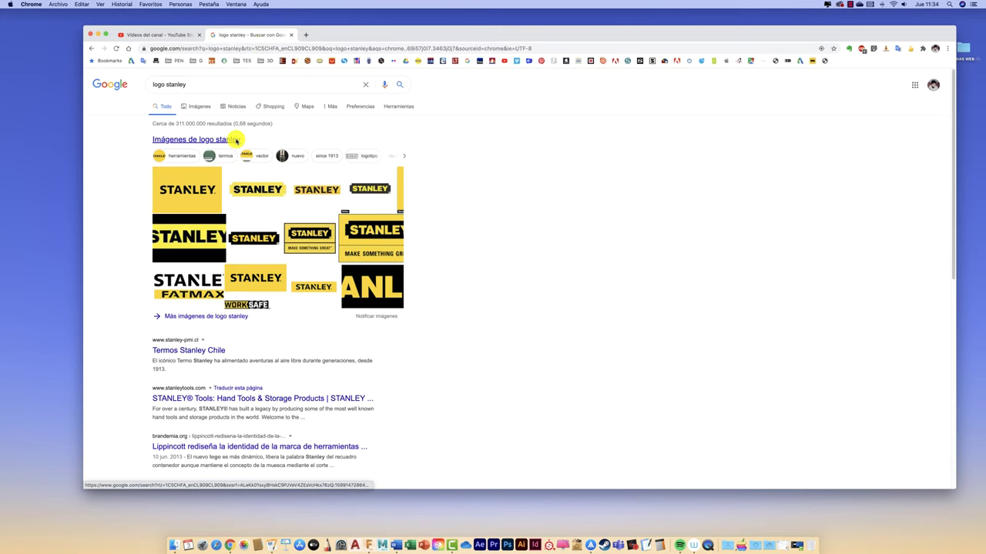
{"action": "left_click", "coordinate": [204, 106]}
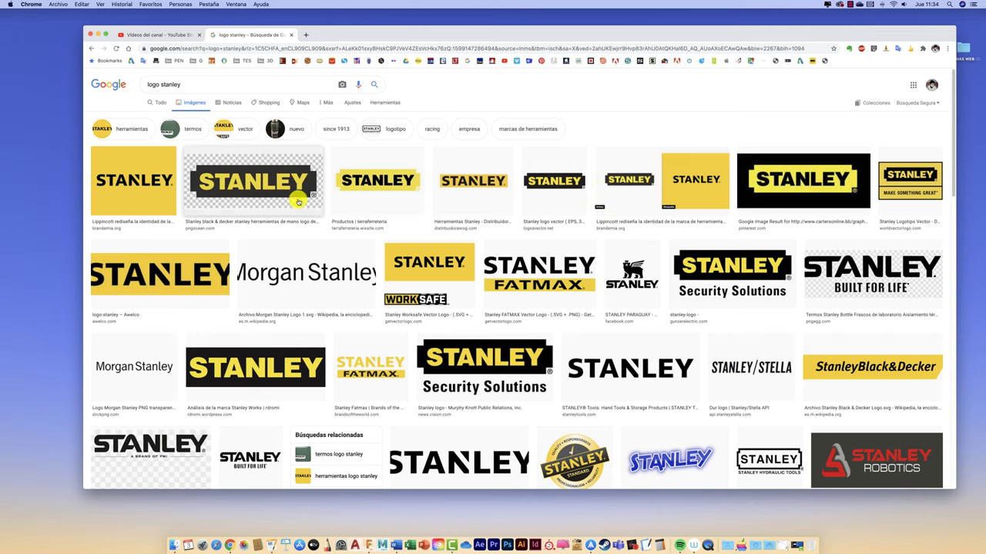
{"action": "left_click", "coordinate": [199, 269]}
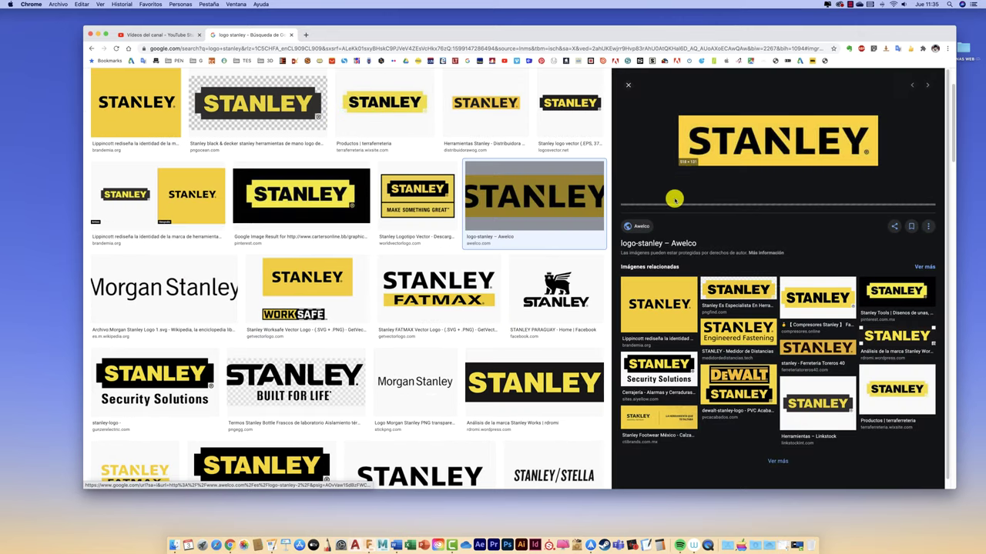
{"action": "right_click", "coordinate": [739, 135]}
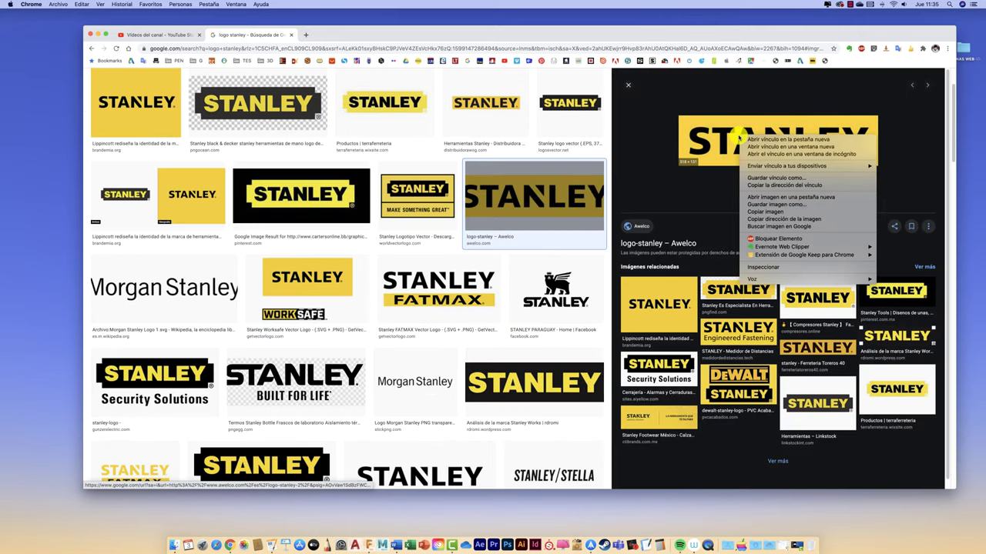
{"action": "left_click", "coordinate": [759, 203]}
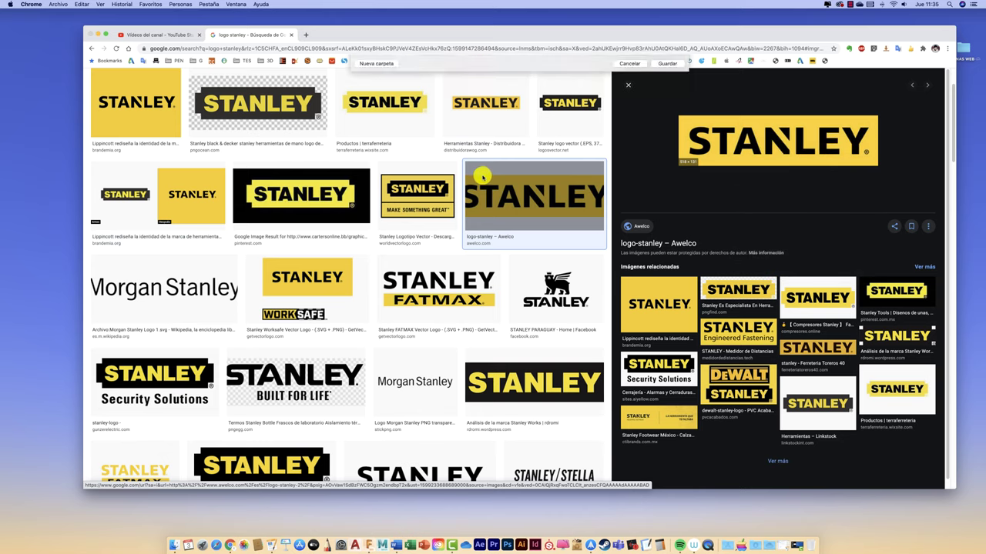
{"action": "left_click", "coordinate": [378, 125]}
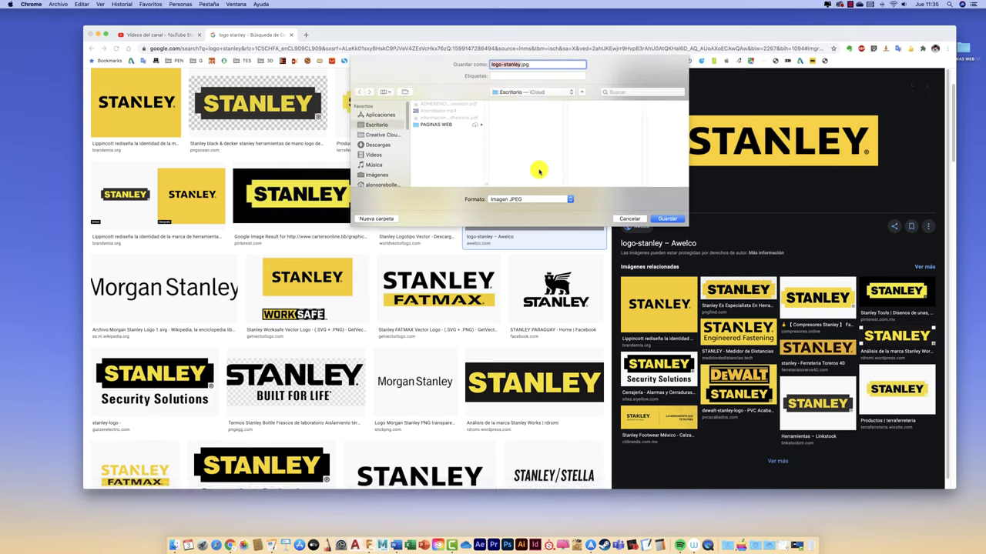
{"action": "left_click", "coordinate": [662, 219]}
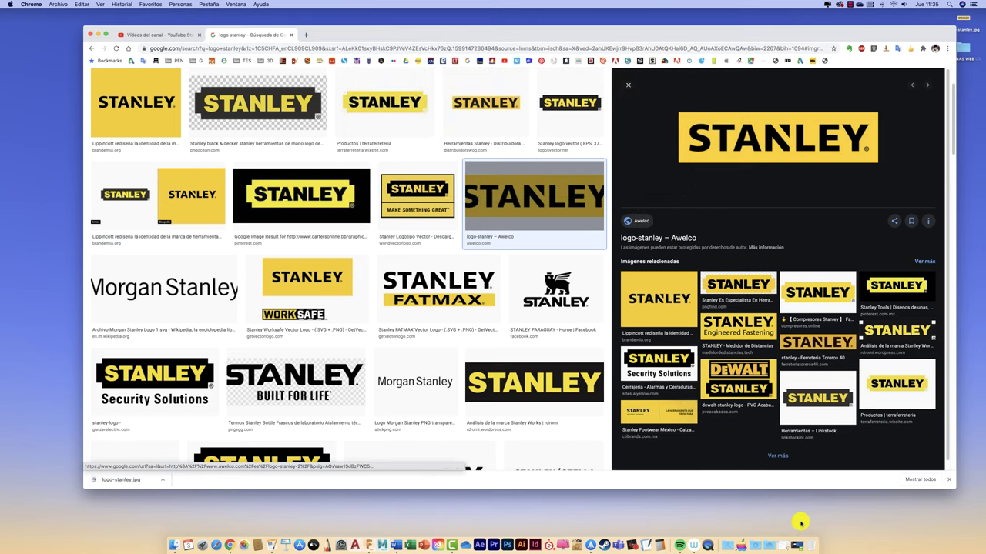
{"action": "key", "text": "ctrl+Up"}
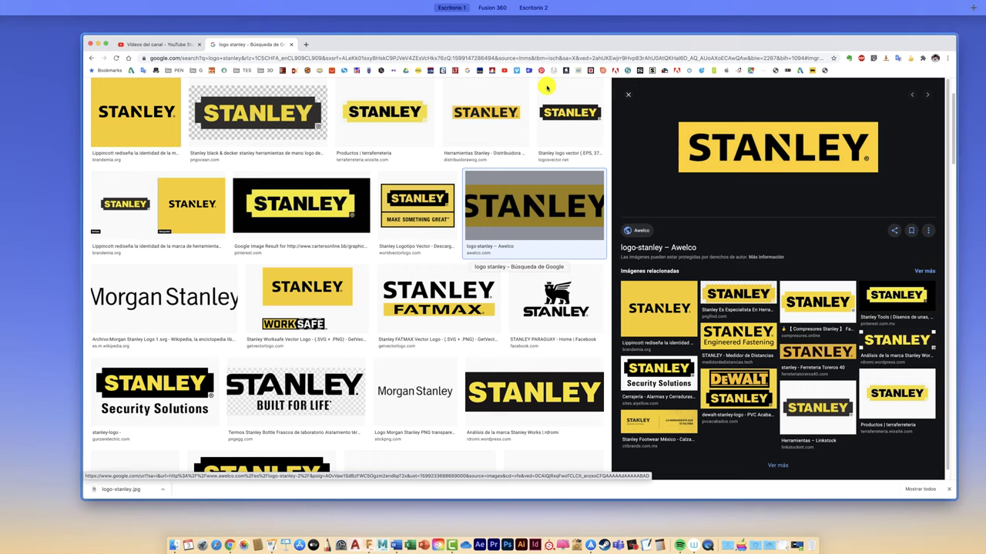
- Back in the drawing, zoom to the title block and load logo-stanley.jpg as an image
{"action": "left_click", "coordinate": [482, 7]}
{"action": "scroll", "coordinate": [627, 406], "scroll_direction": "up", "scroll_amount": 5}
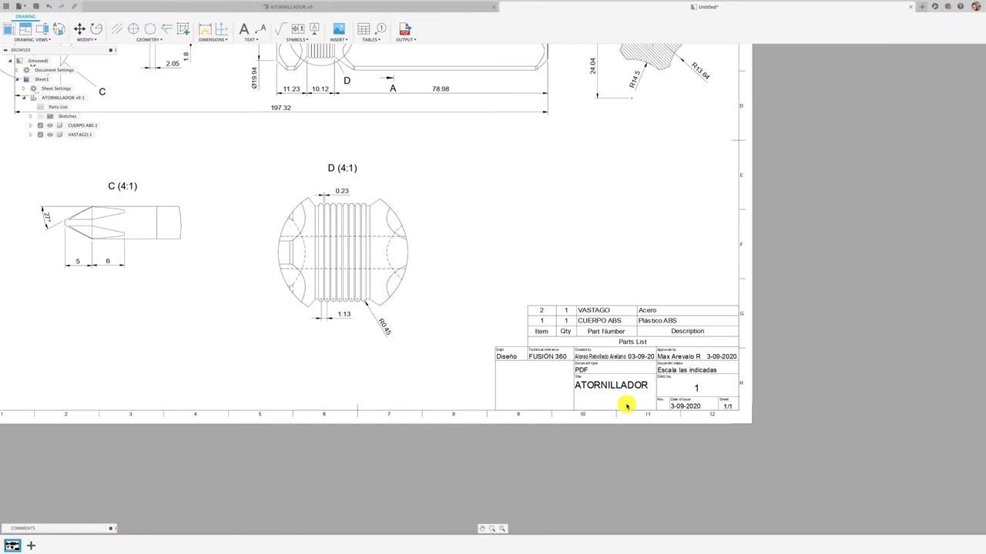
{"action": "scroll", "coordinate": [627, 404], "scroll_direction": "up", "scroll_amount": 2}
{"action": "scroll", "coordinate": [627, 404], "scroll_direction": "up", "scroll_amount": 2}
{"action": "scroll", "coordinate": [627, 403], "scroll_direction": "up", "scroll_amount": 2}
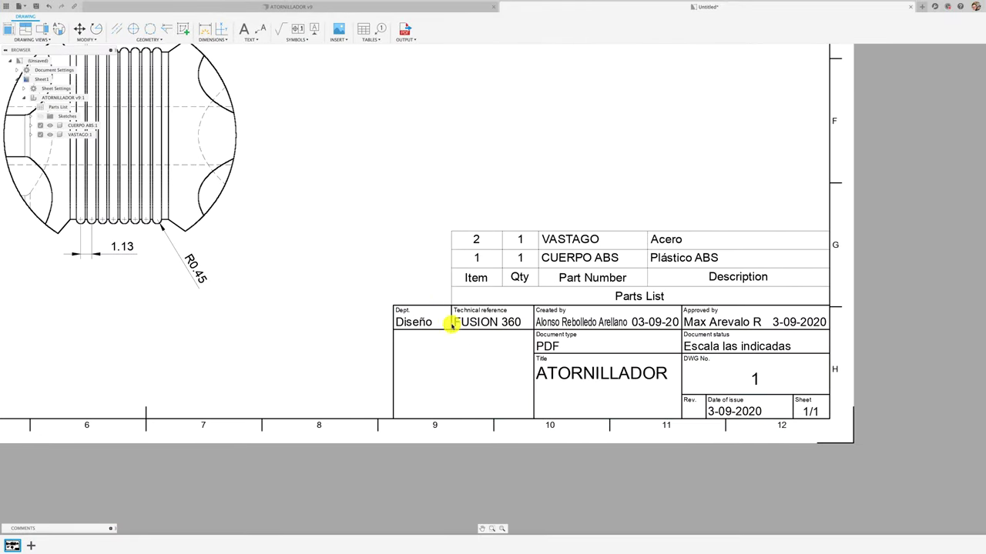
{"action": "left_click", "coordinate": [339, 39]}
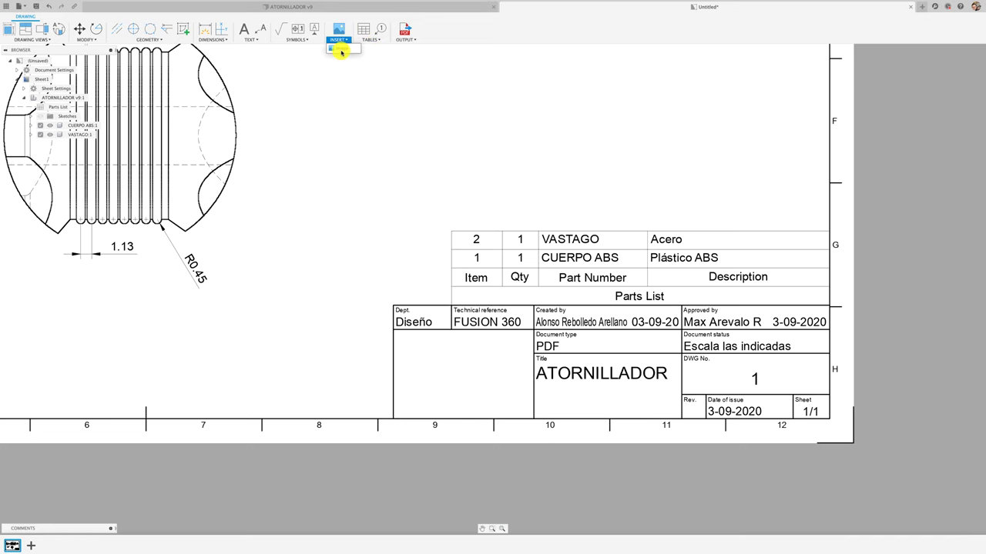
{"action": "left_click", "coordinate": [341, 50]}
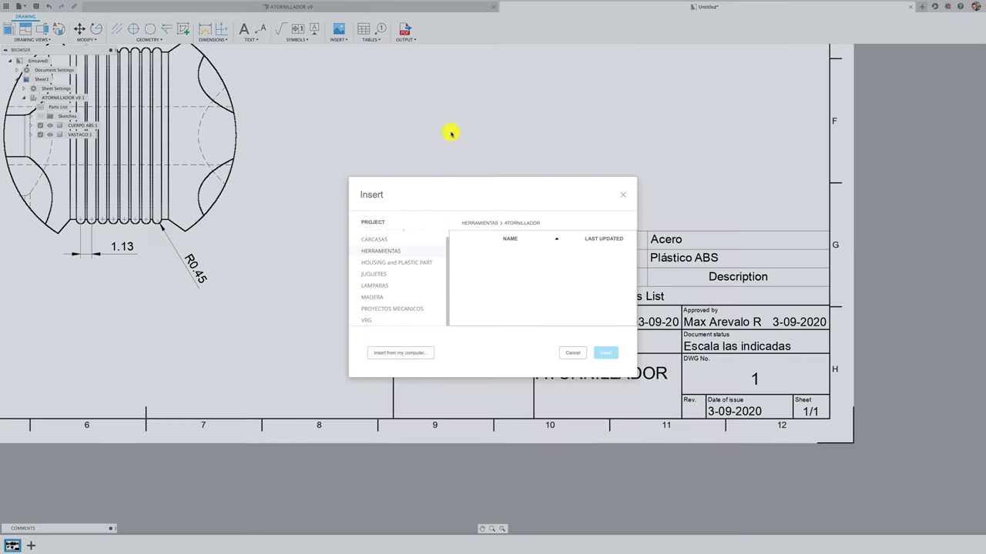
{"action": "left_click", "coordinate": [400, 353]}
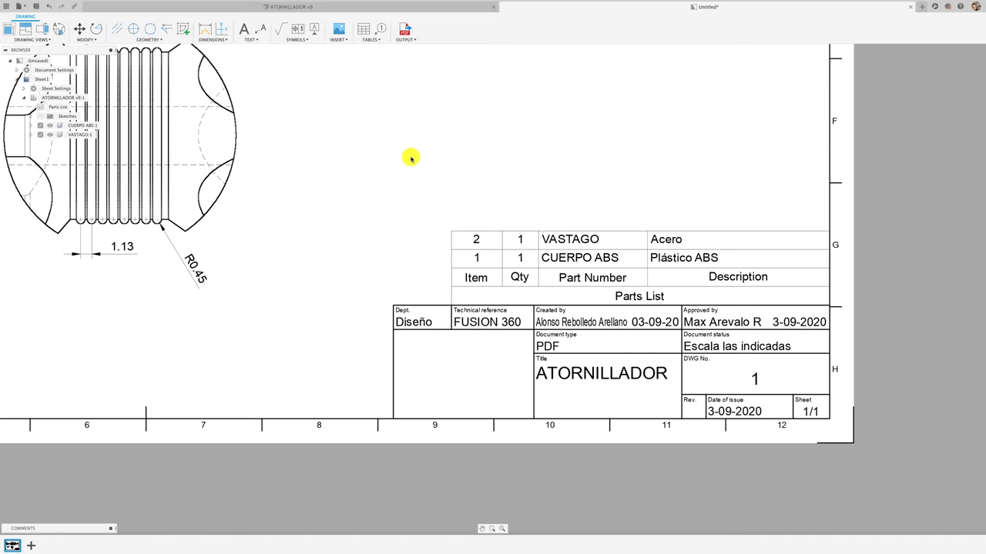
{"action": "left_click", "coordinate": [301, 104]}
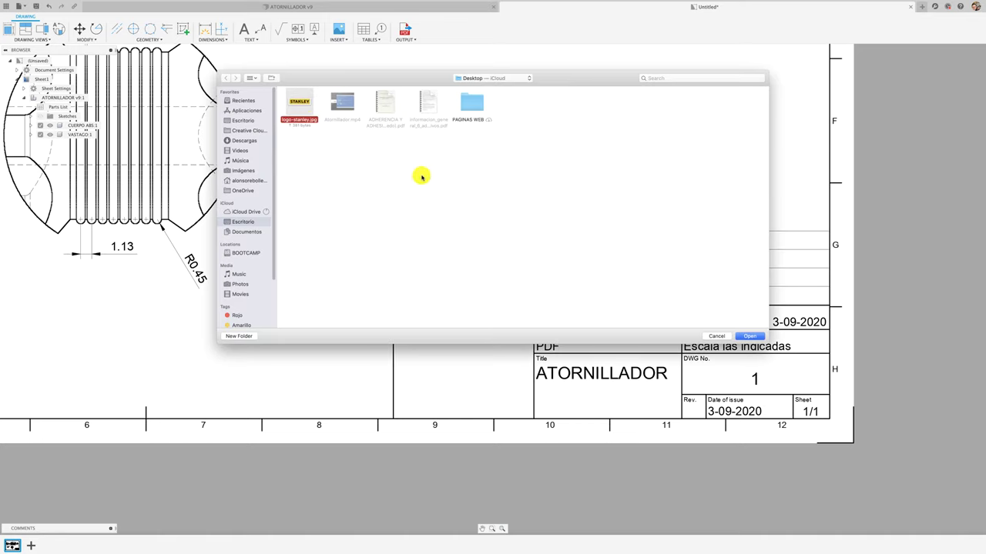
{"action": "left_click", "coordinate": [748, 335]}
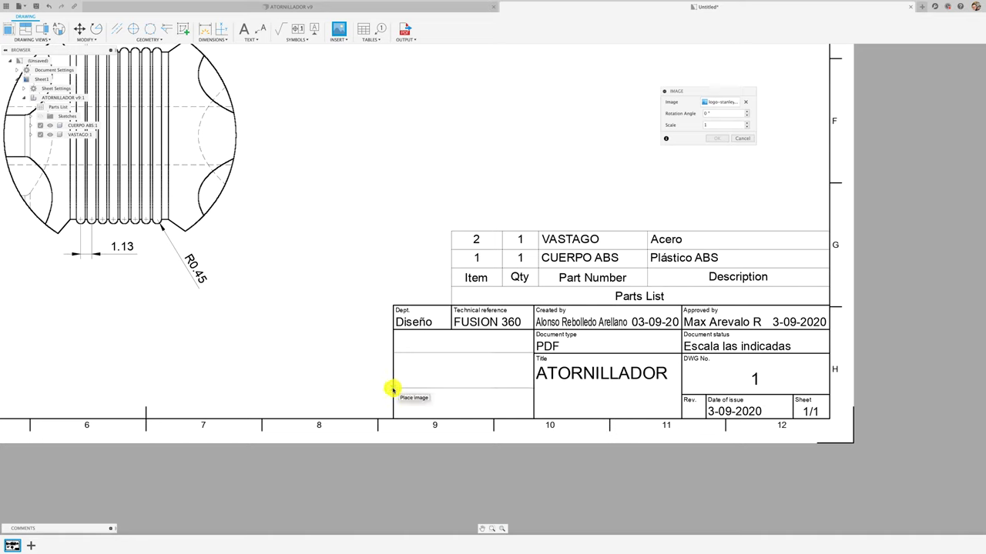
- Place the Stanley logo in the empty title-block cell, shrink it slightly, and nudge it up and right
{"action": "left_click", "coordinate": [392, 390]}
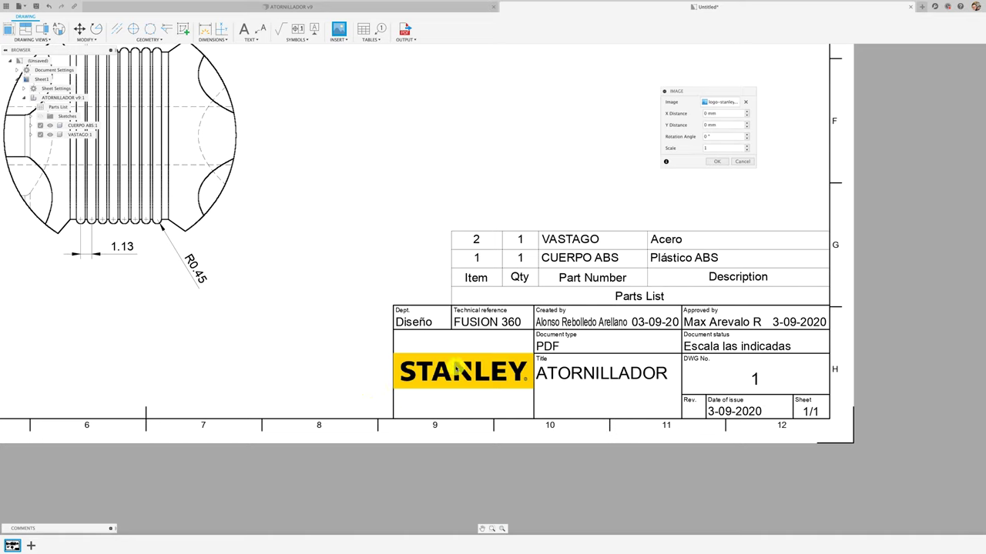
{"action": "left_click", "coordinate": [748, 149]}
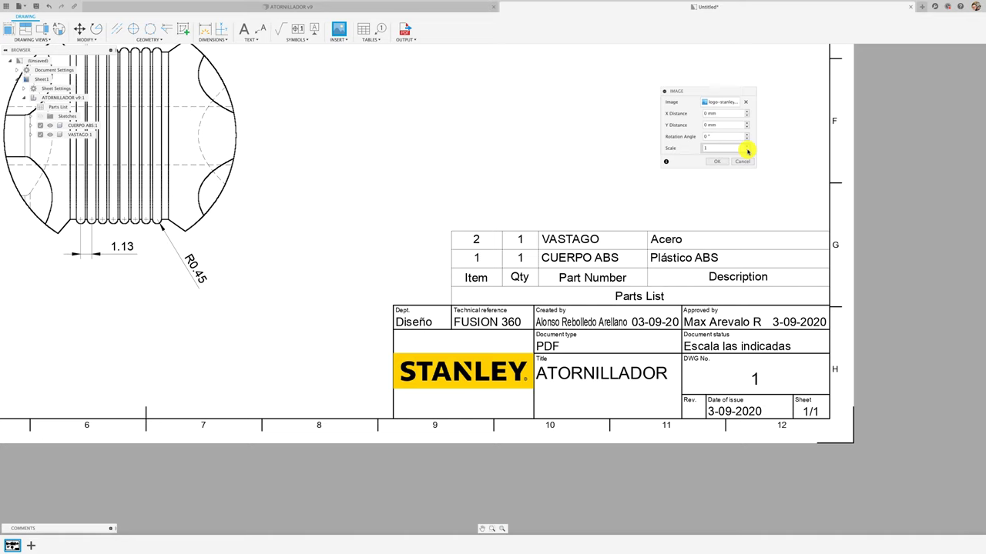
{"action": "left_click", "coordinate": [747, 152]}
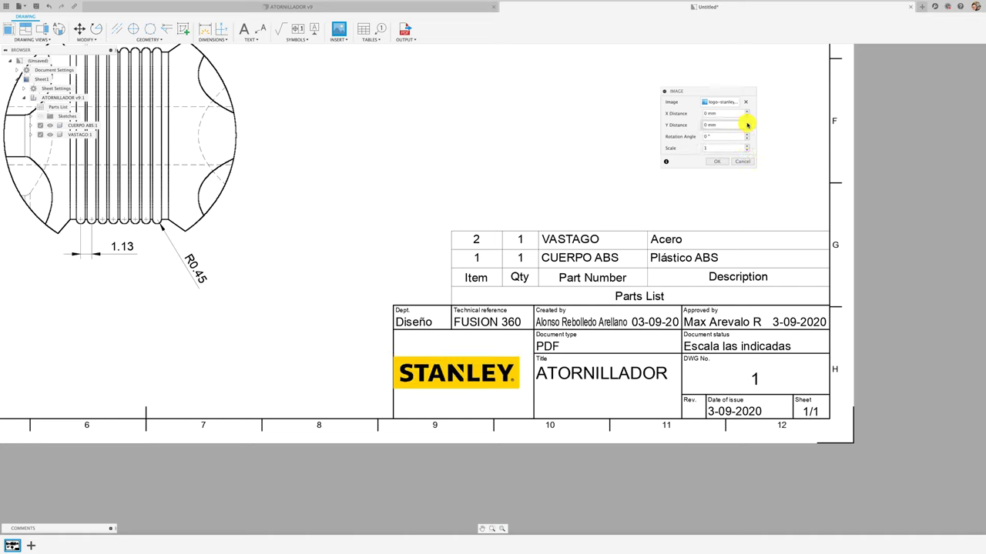
{"action": "left_click", "coordinate": [747, 122]}
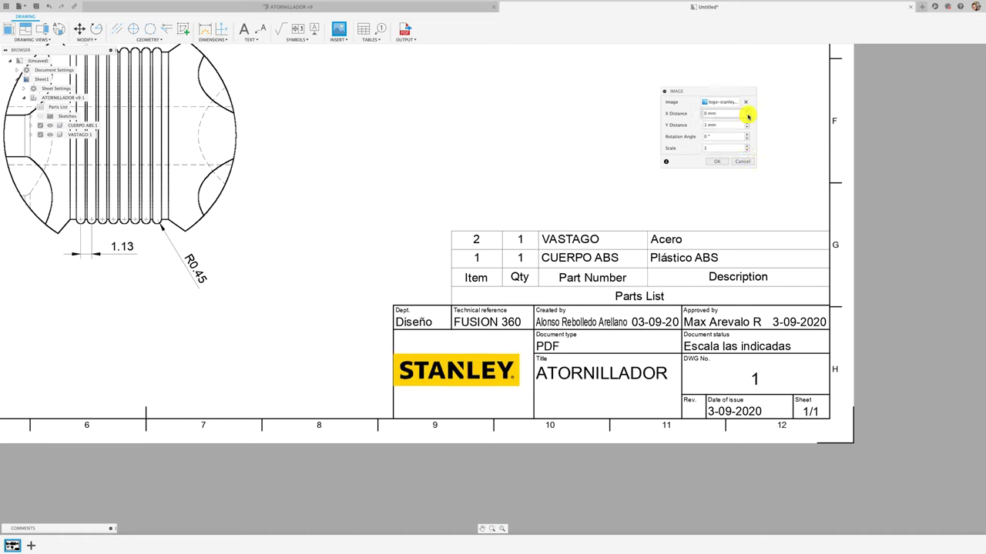
{"action": "left_click", "coordinate": [746, 111]}
{"action": "left_click", "coordinate": [746, 112]}
{"action": "left_click", "coordinate": [746, 112]}
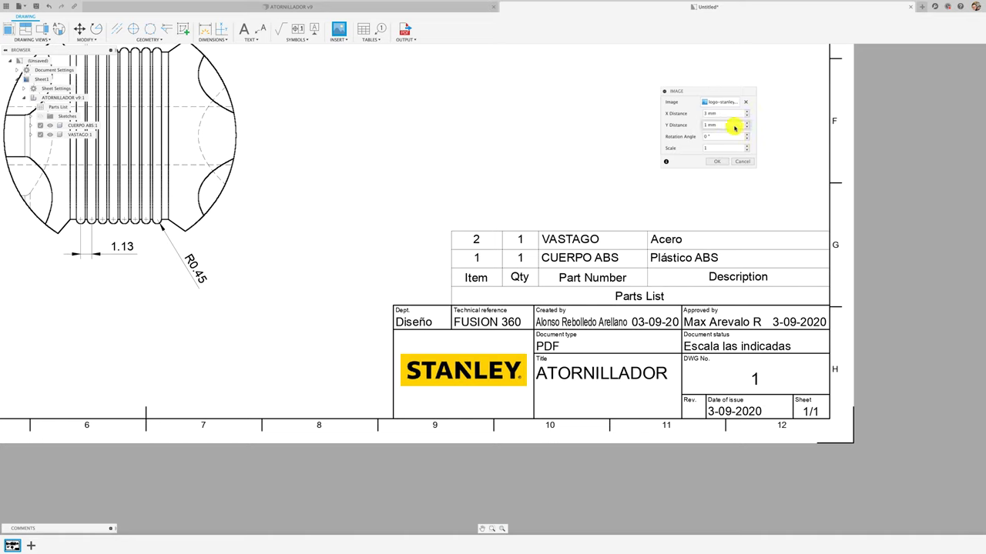
{"action": "left_click", "coordinate": [716, 162]}
- Zoom out to the full sheet and select the main screwdriver front view
{"action": "scroll", "coordinate": [720, 173], "scroll_direction": "down", "scroll_amount": 2}
{"action": "scroll", "coordinate": [720, 183], "scroll_direction": "down", "scroll_amount": 2}
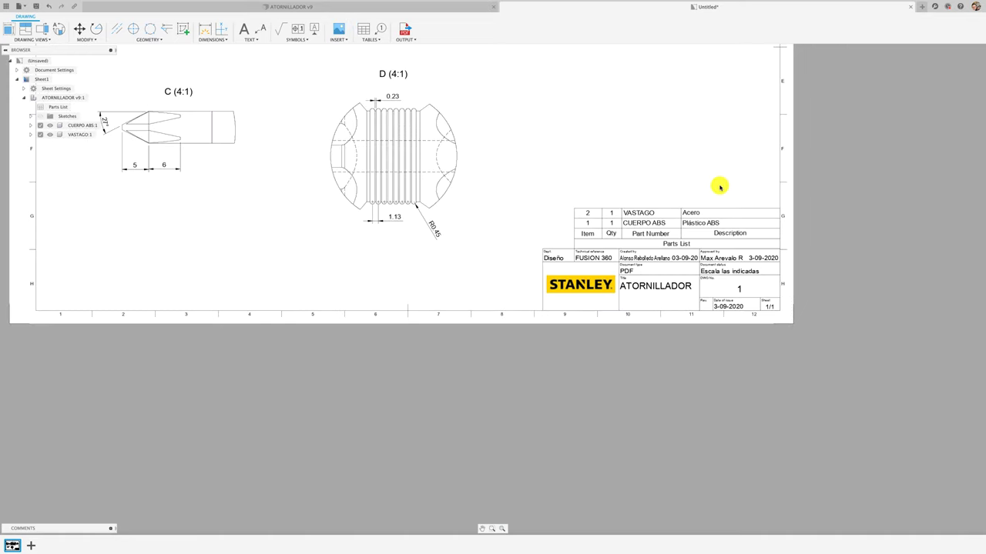
{"action": "scroll", "coordinate": [616, 231], "scroll_direction": "down", "scroll_amount": 2}
{"action": "scroll", "coordinate": [493, 306], "scroll_direction": "up", "scroll_amount": 2}
{"action": "scroll", "coordinate": [548, 246], "scroll_direction": "up", "scroll_amount": 1}
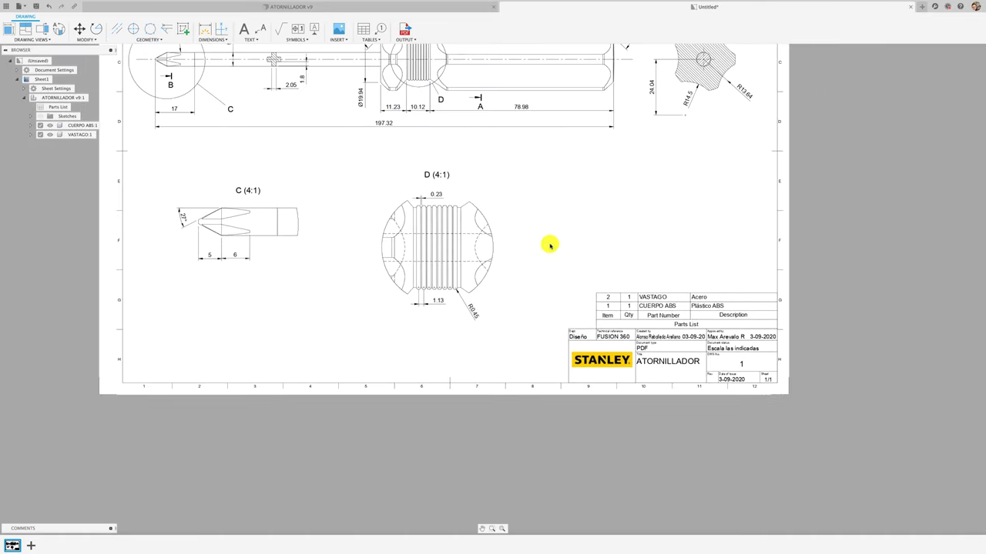
{"action": "scroll", "coordinate": [547, 246], "scroll_direction": "up", "scroll_amount": 1}
{"action": "scroll", "coordinate": [585, 231], "scroll_direction": "up", "scroll_amount": 3}
{"action": "scroll", "coordinate": [605, 254], "scroll_direction": "up", "scroll_amount": 1}
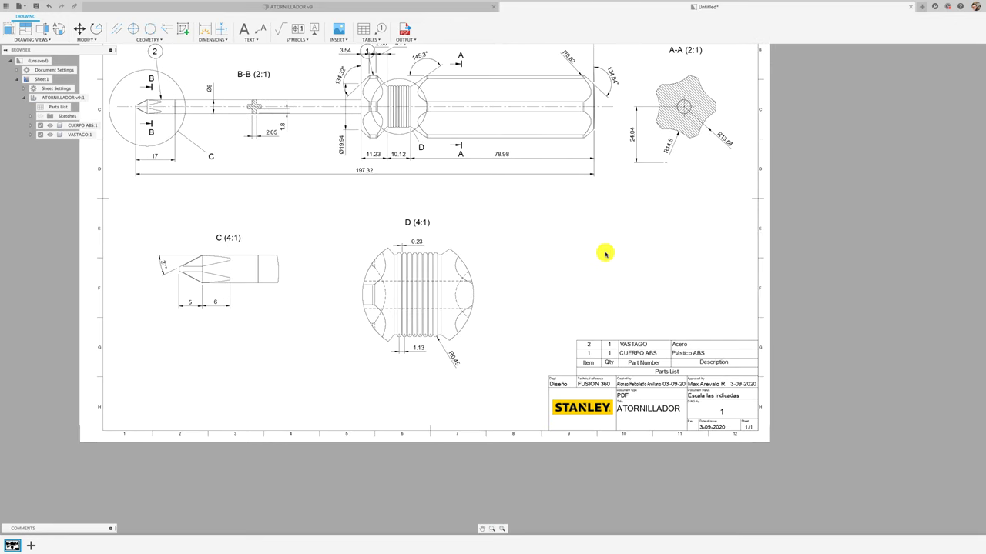
{"action": "scroll", "coordinate": [548, 262], "scroll_direction": "down", "scroll_amount": 1}
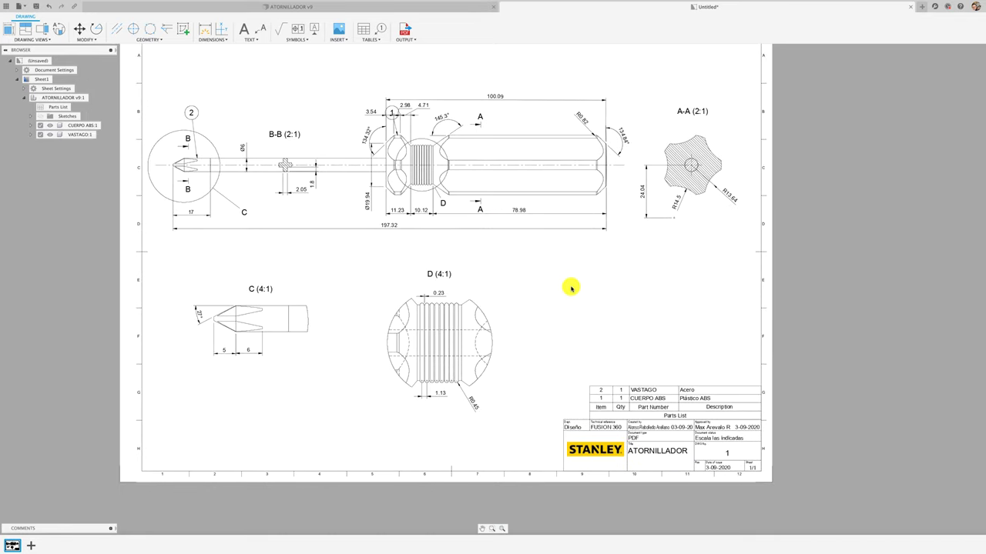
{"action": "scroll", "coordinate": [570, 288], "scroll_direction": "down", "scroll_amount": 1}
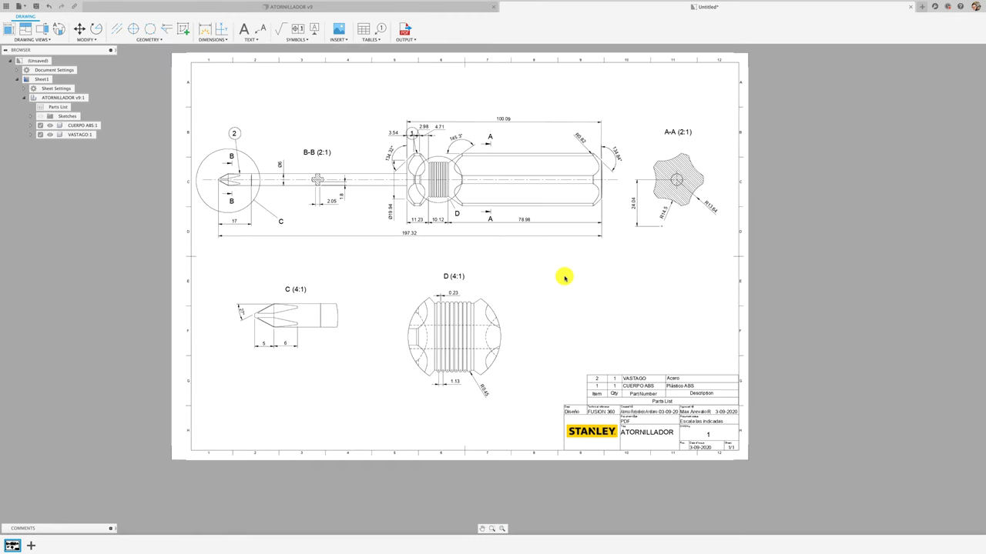
{"action": "left_click", "coordinate": [572, 209]}
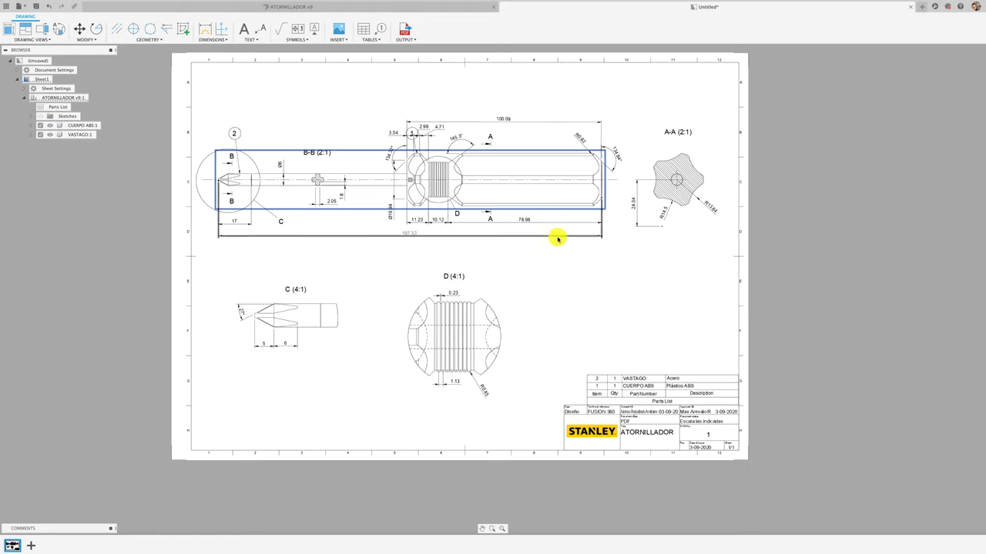
- Project an isometric view at the sheet's lower right and set its scale to 1:1
{"action": "left_click", "coordinate": [24, 33]}
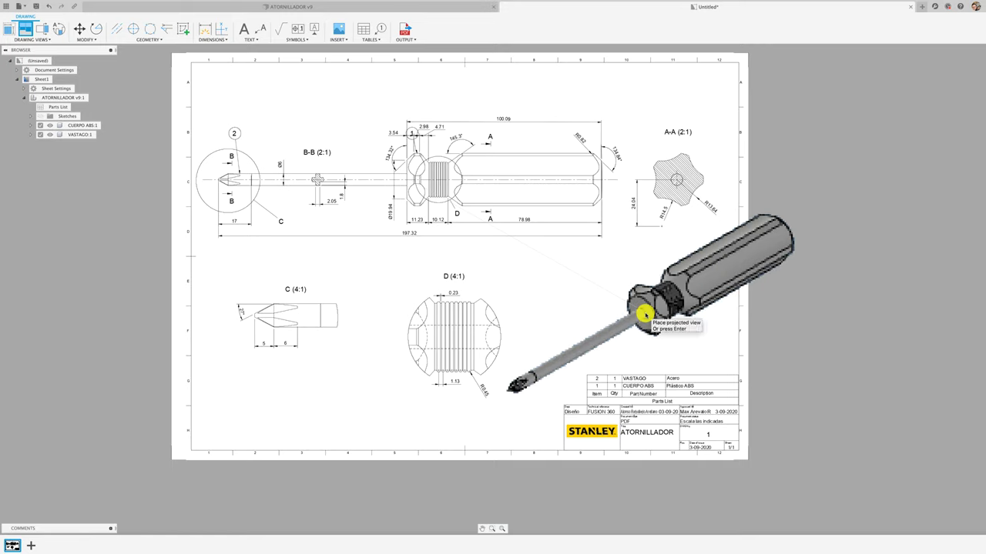
{"action": "left_click", "coordinate": [646, 314]}
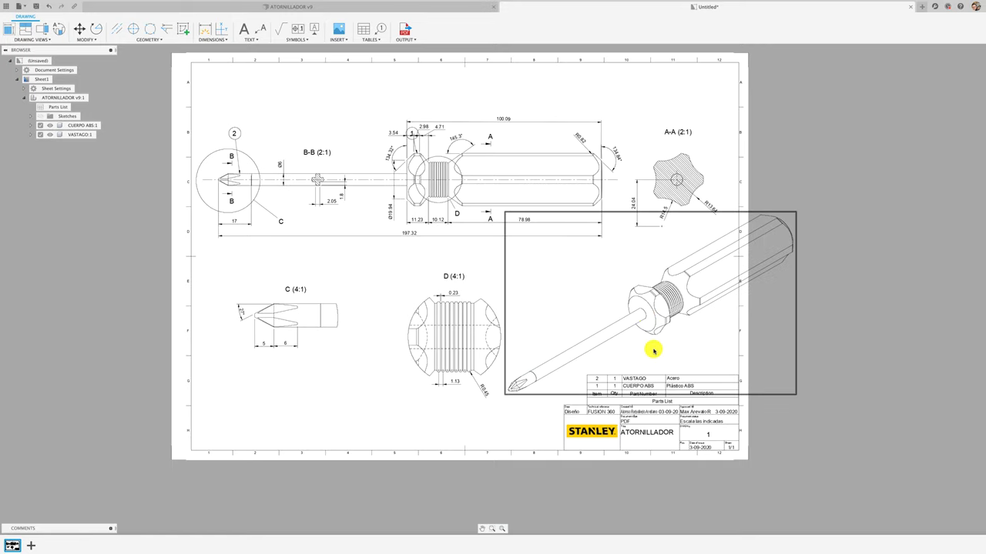
{"action": "double_click", "coordinate": [785, 396]}
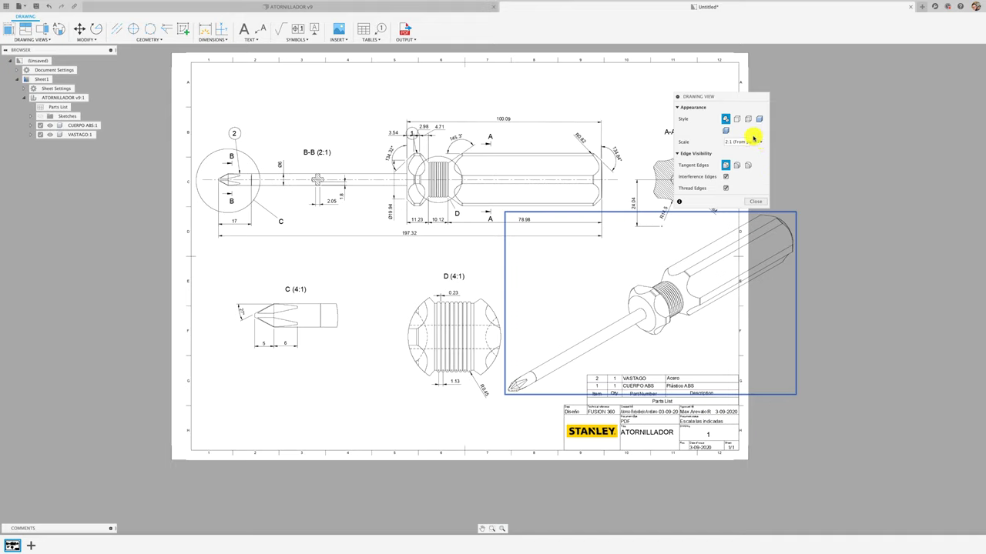
{"action": "left_click", "coordinate": [759, 142]}
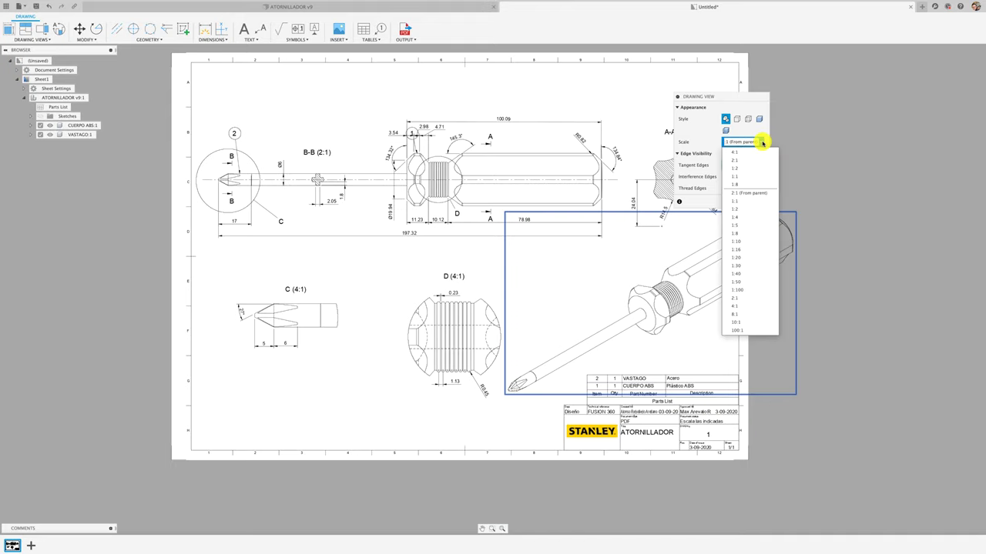
{"action": "left_click", "coordinate": [748, 211]}
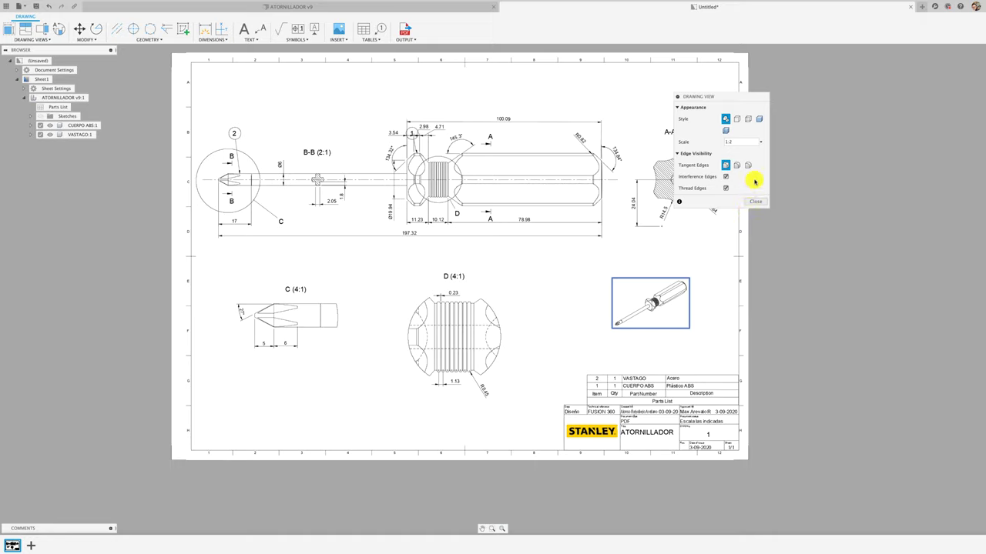
{"action": "left_click", "coordinate": [759, 141]}
{"action": "left_click", "coordinate": [748, 204]}
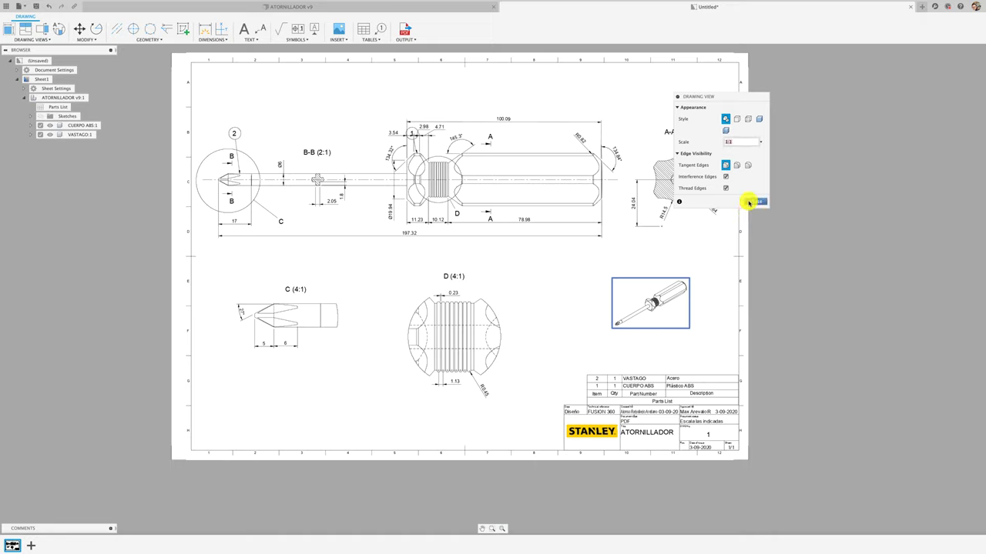
{"action": "left_click", "coordinate": [751, 202]}
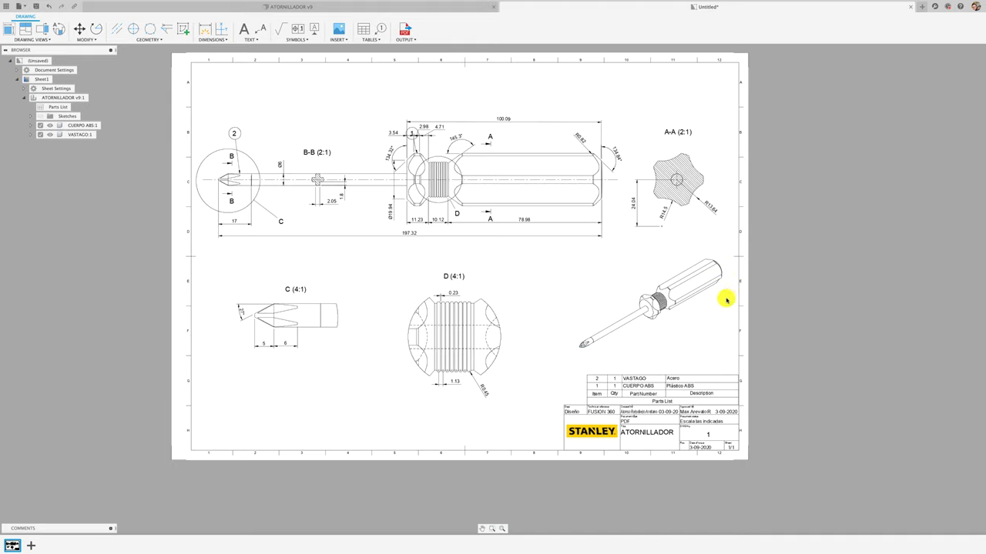
- Shift the isometric view slightly left and check the main view's settings without changes
{"action": "left_click_drag", "start_coordinate": [654, 303], "coordinate": [626, 303]}
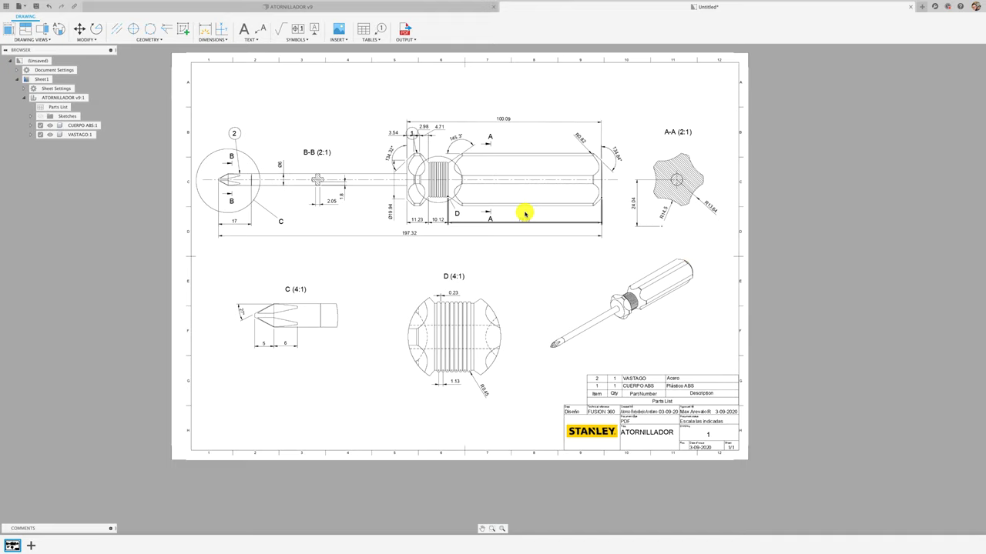
{"action": "double_click", "coordinate": [576, 206]}
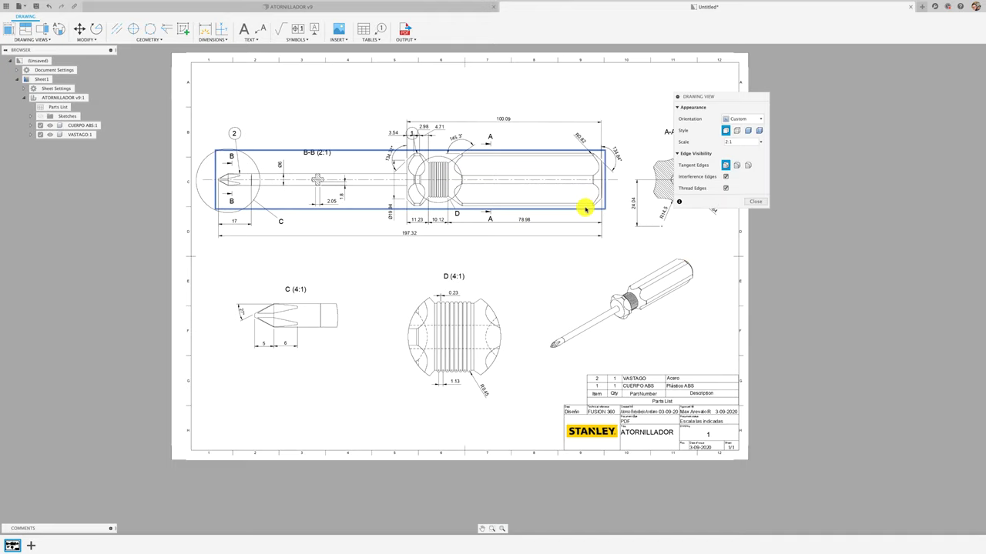
{"action": "left_click", "coordinate": [755, 202]}
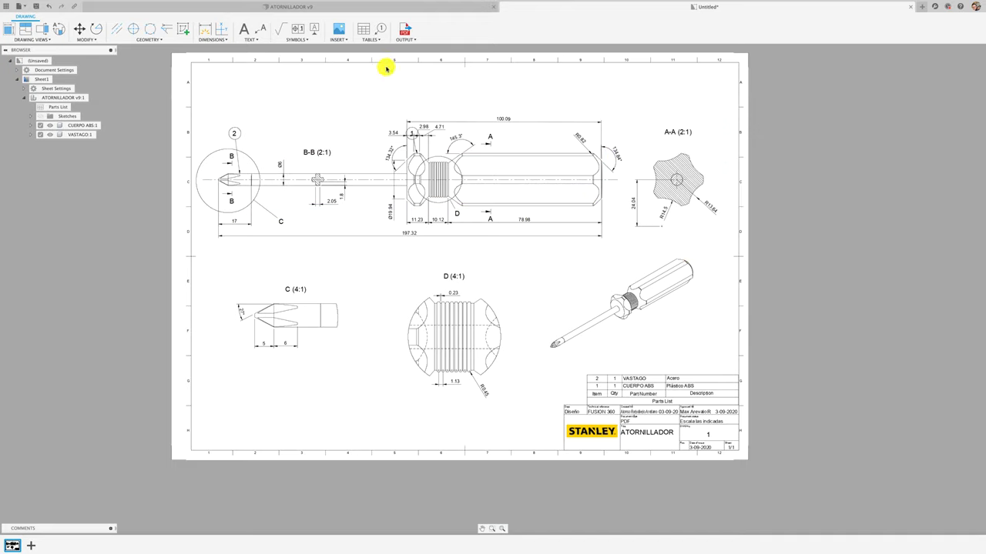
- Add an 'Escala 2:1' text note in bold at 5 mm height above the B-B view
{"action": "left_click", "coordinate": [244, 31]}
{"action": "left_click", "coordinate": [278, 115]}
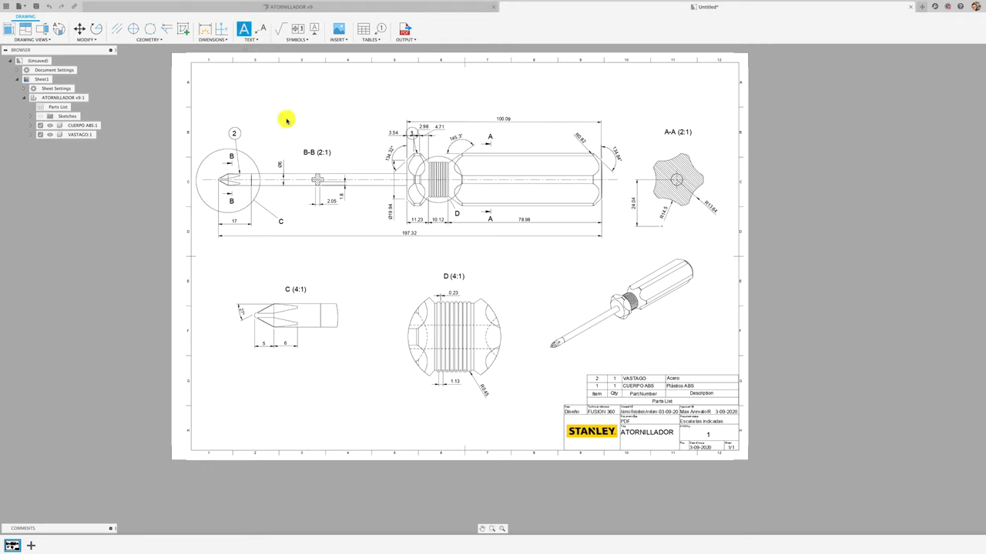
{"action": "left_click", "coordinate": [370, 133]}
{"action": "type", "text": "Escala 2:1"}
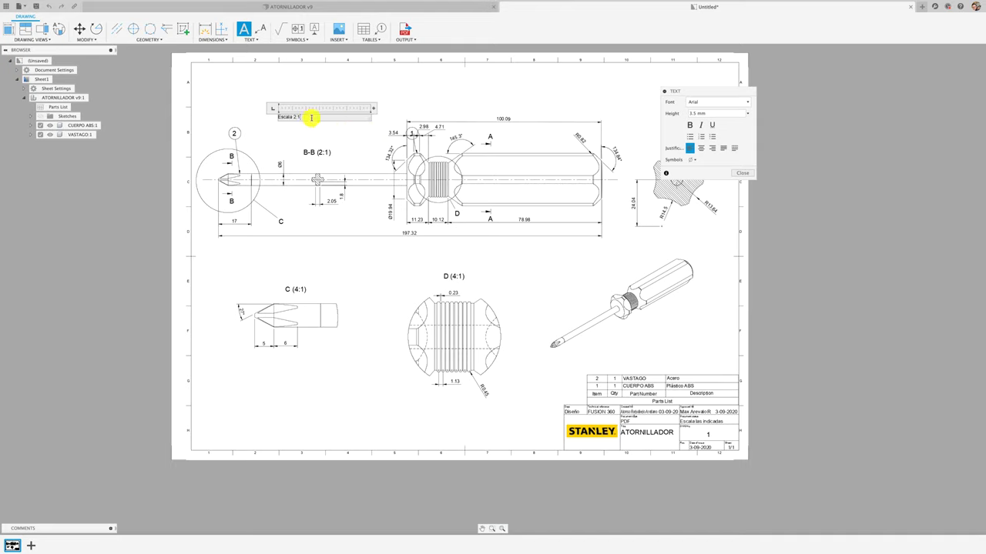
{"action": "left_click_drag", "start_coordinate": [311, 116], "coordinate": [276, 115]}
{"action": "left_click", "coordinate": [747, 115]}
{"action": "left_click", "coordinate": [715, 139]}
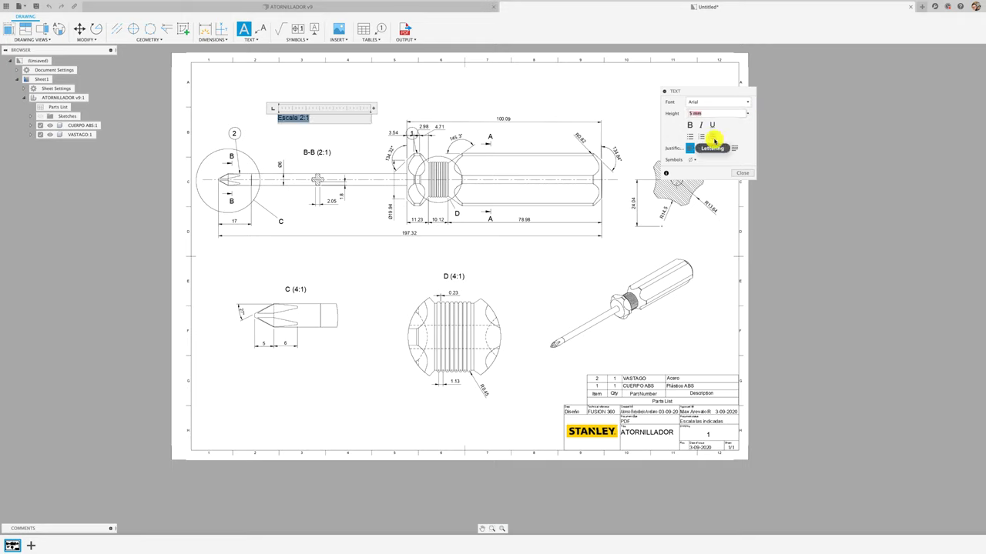
{"action": "left_click", "coordinate": [689, 125]}
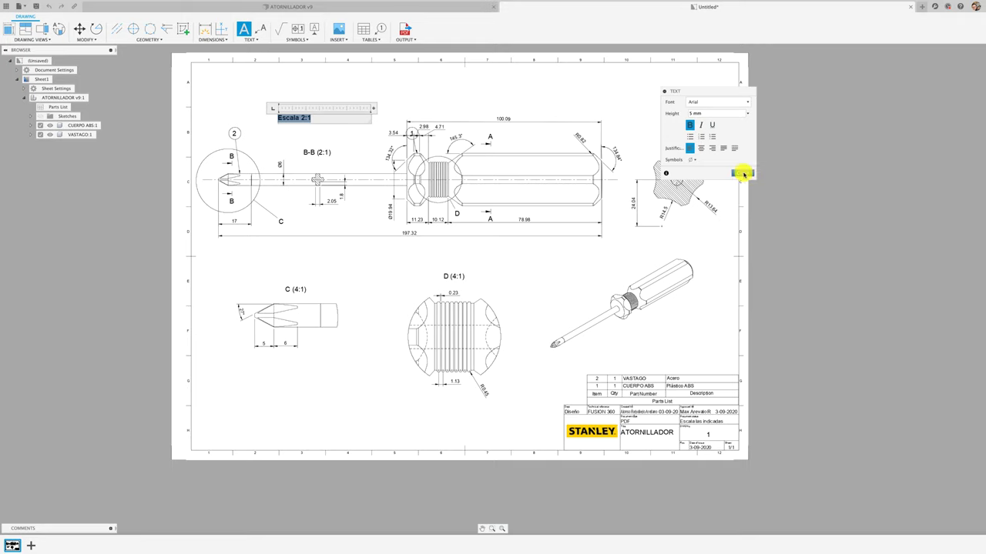
{"action": "left_click", "coordinate": [741, 173]}
{"action": "left_click_drag", "start_coordinate": [308, 121], "coordinate": [329, 128]}
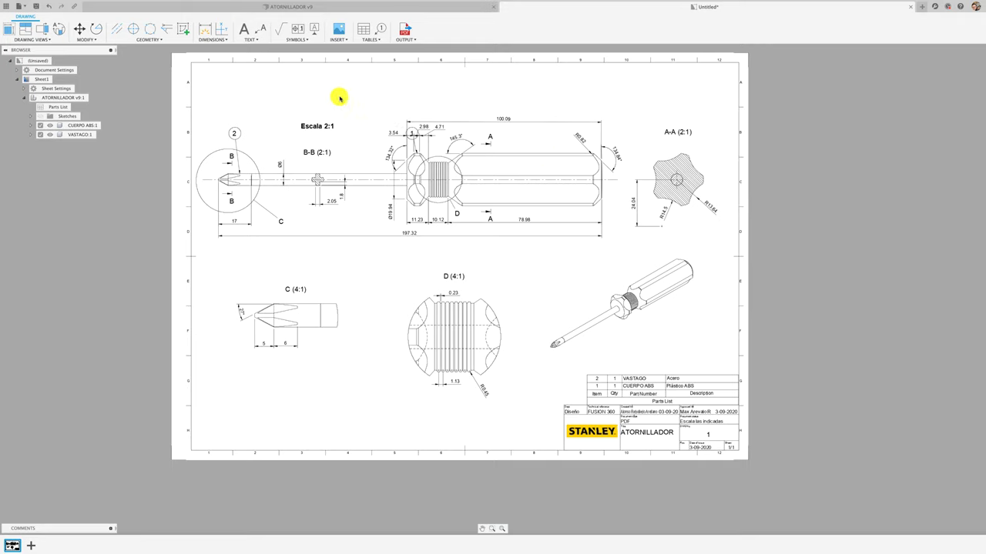
- Add a 'Pulir' leader note pointing at the screwdriver shaft
{"action": "left_click", "coordinate": [261, 31]}
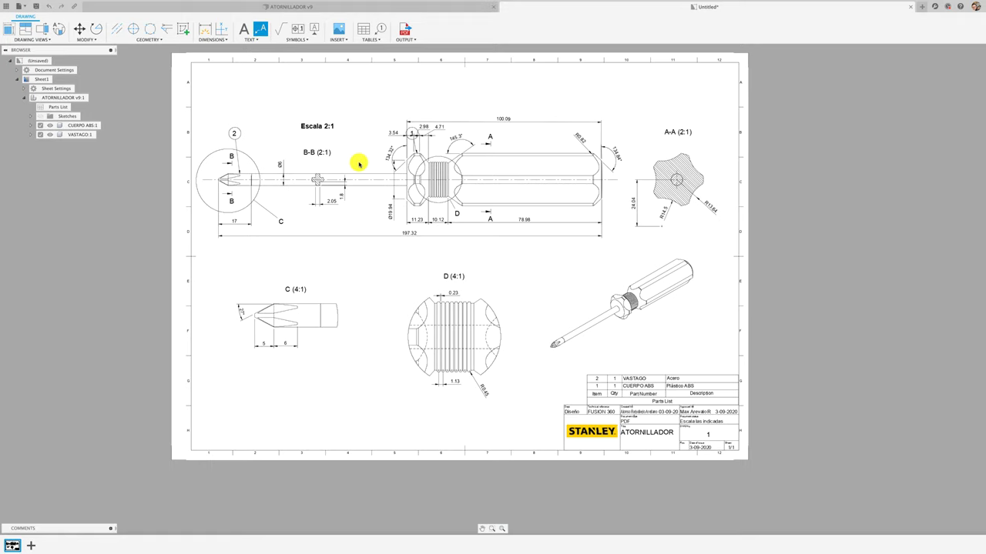
{"action": "left_click", "coordinate": [335, 174]}
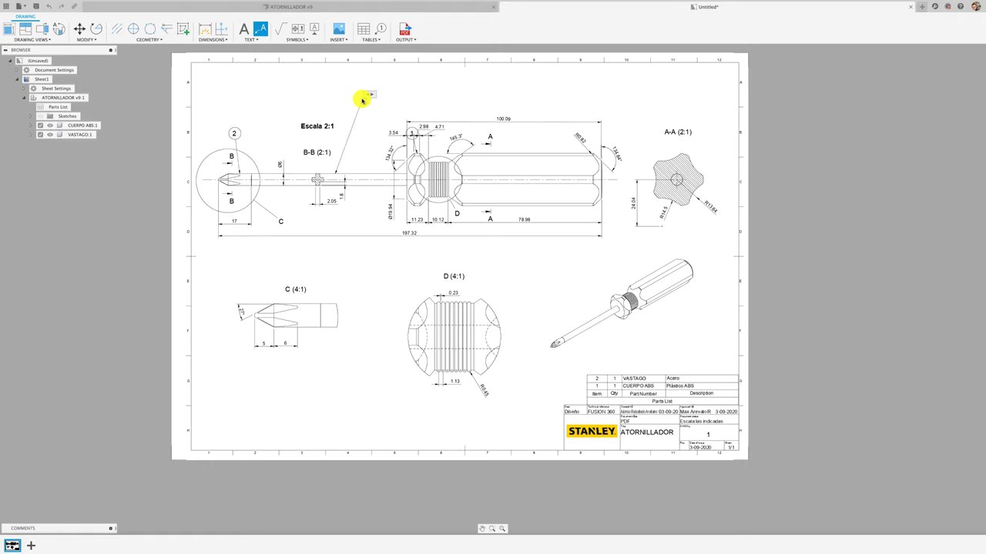
{"action": "left_click", "coordinate": [362, 98]}
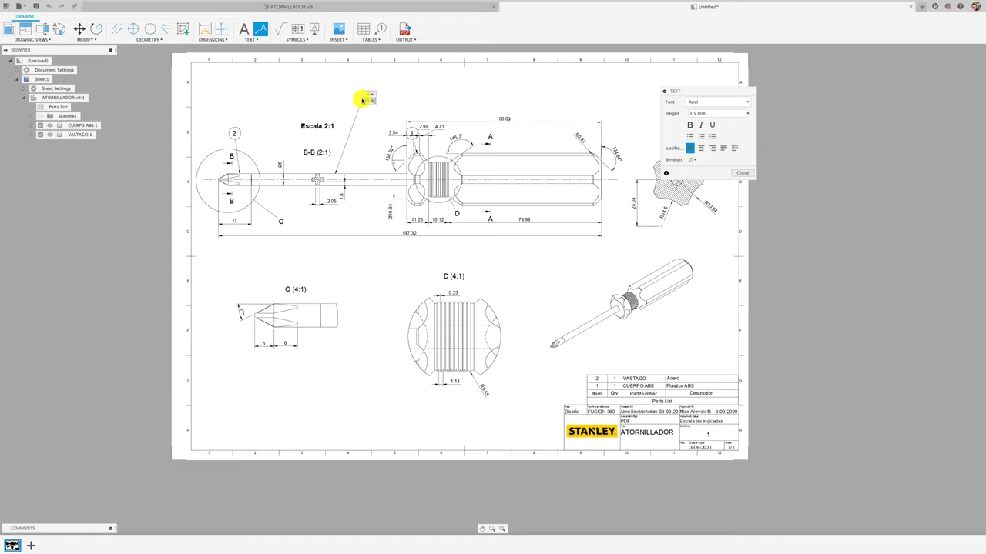
{"action": "type", "text": "Pulir"}
{"action": "left_click", "coordinate": [741, 173]}
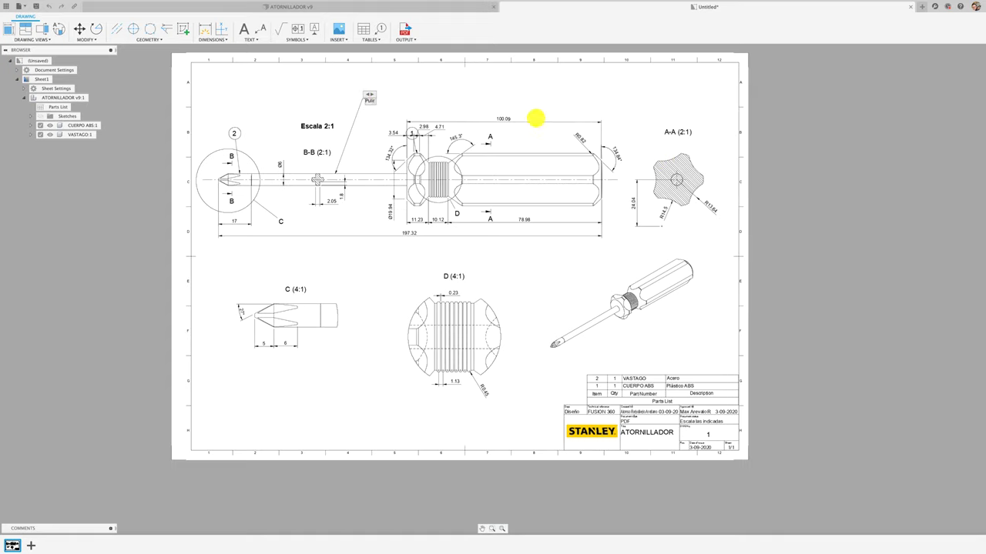
- Add a 'Superficie pintada Amarillo-NEGRO' leader note on the handle's top edge
{"action": "left_click", "coordinate": [261, 31]}
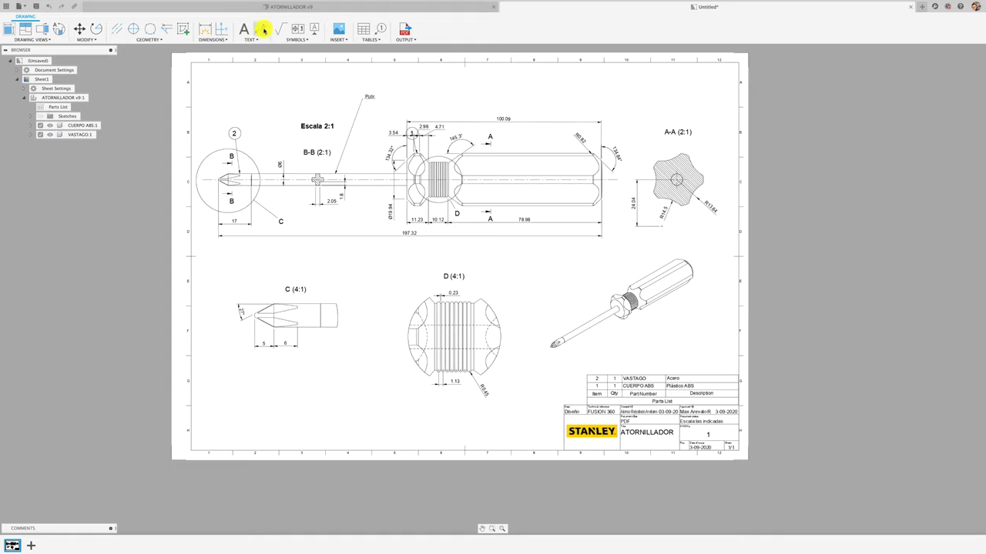
{"action": "left_click", "coordinate": [522, 155]}
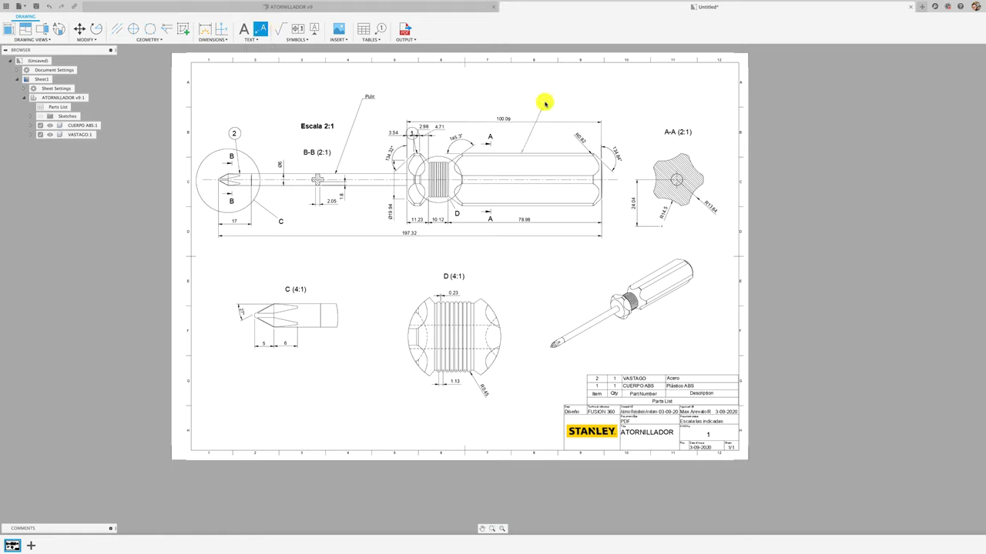
{"action": "left_click", "coordinate": [545, 100]}
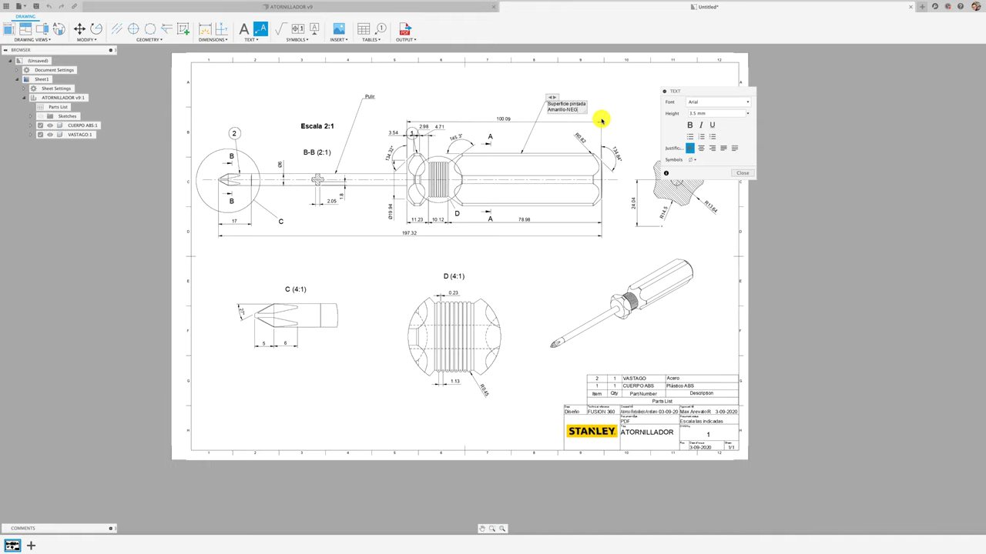
{"action": "left_click", "coordinate": [741, 173]}
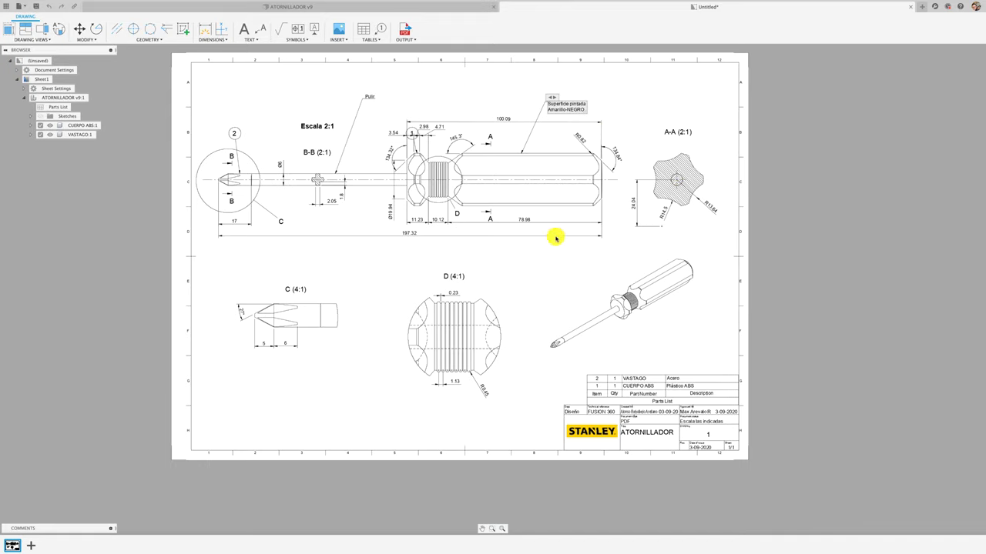
- Add a 'Puntera Magnética' leader note pointing at the tip in detail view C
{"action": "left_click", "coordinate": [260, 29]}
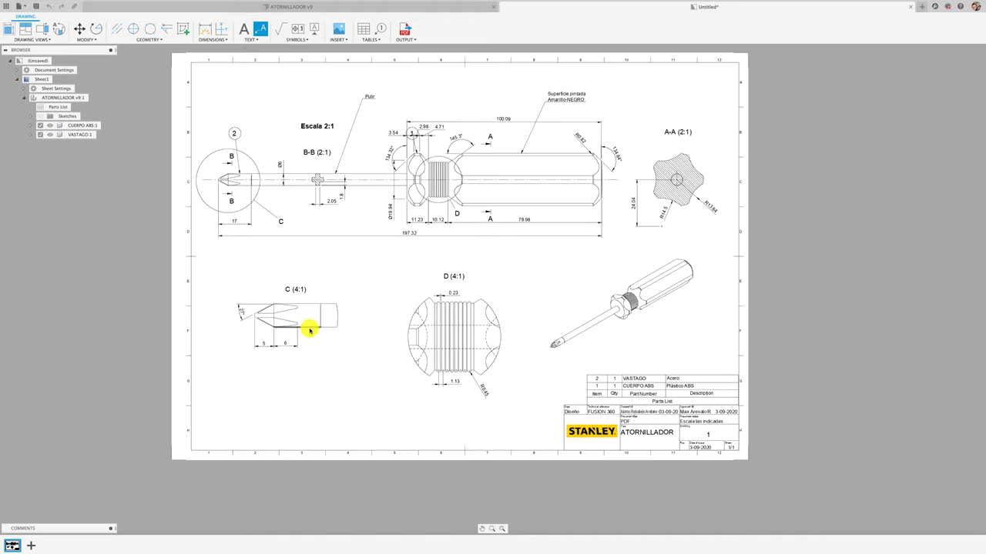
{"action": "left_click", "coordinate": [310, 329]}
{"action": "left_click", "coordinate": [315, 361]}
{"action": "type", "text": "Puntera Magnética"}
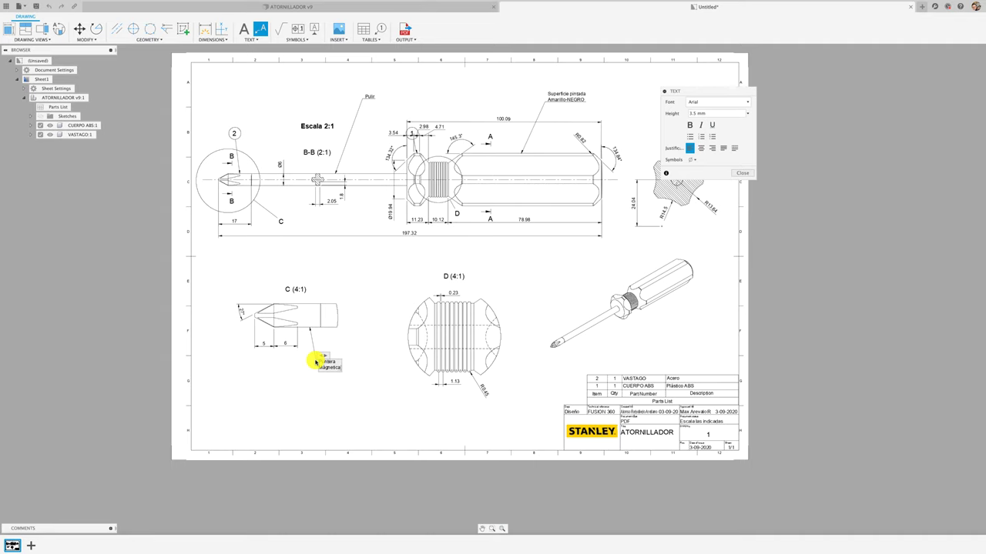
{"action": "left_click", "coordinate": [375, 402]}
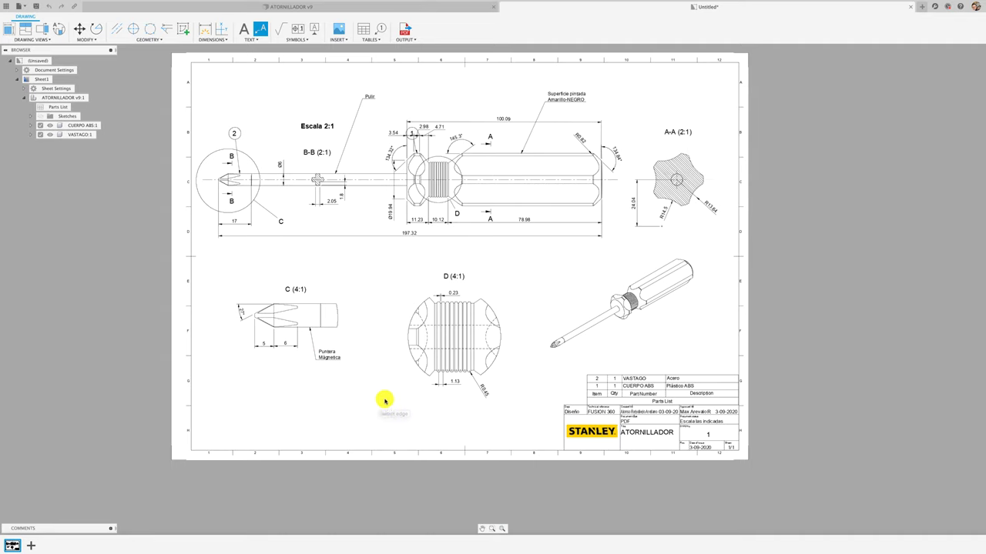
{"action": "scroll", "coordinate": [393, 401], "scroll_direction": "down", "scroll_amount": 1}
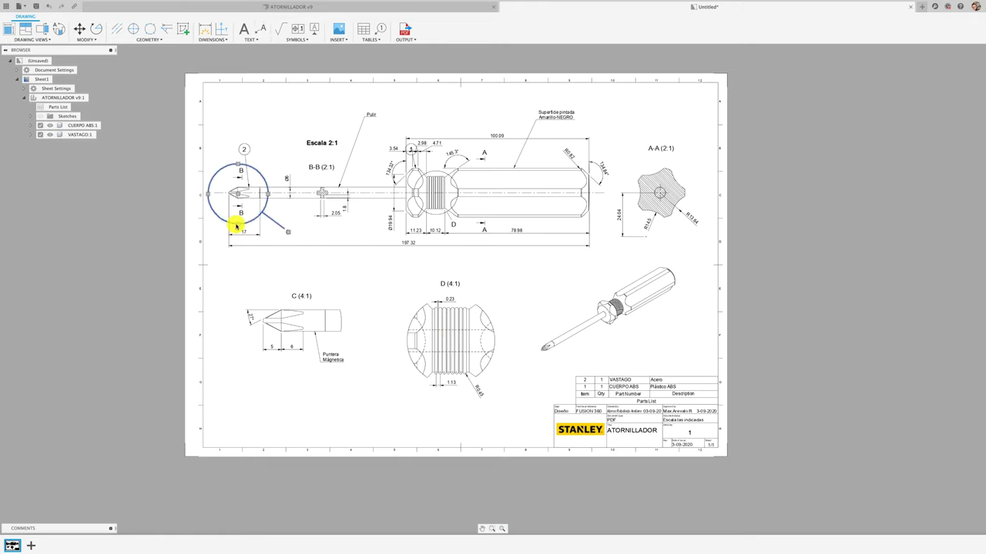
- Drag the detail C boundary circle's grip to resize it around the screwdriver tip
{"action": "left_click", "coordinate": [236, 221]}
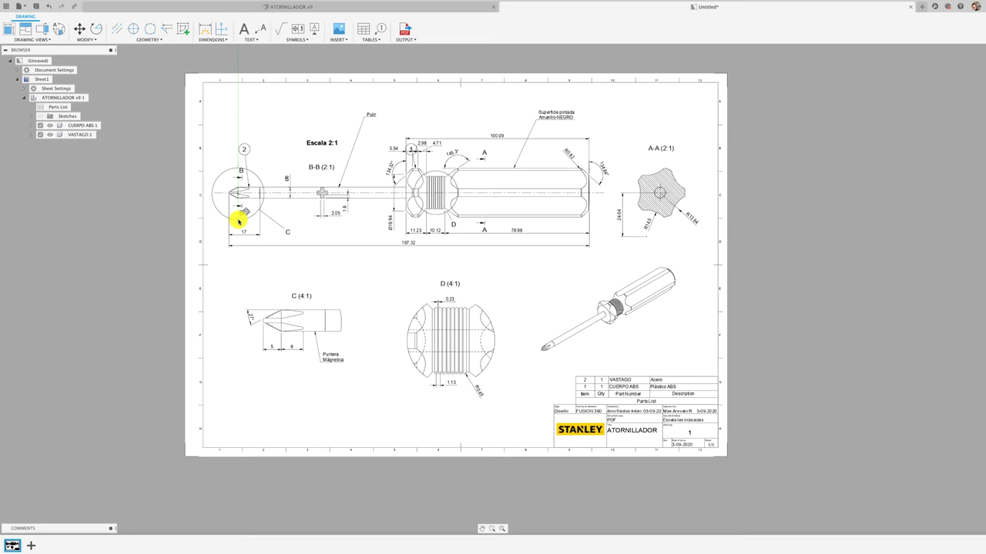
{"action": "left_click", "coordinate": [236, 218]}
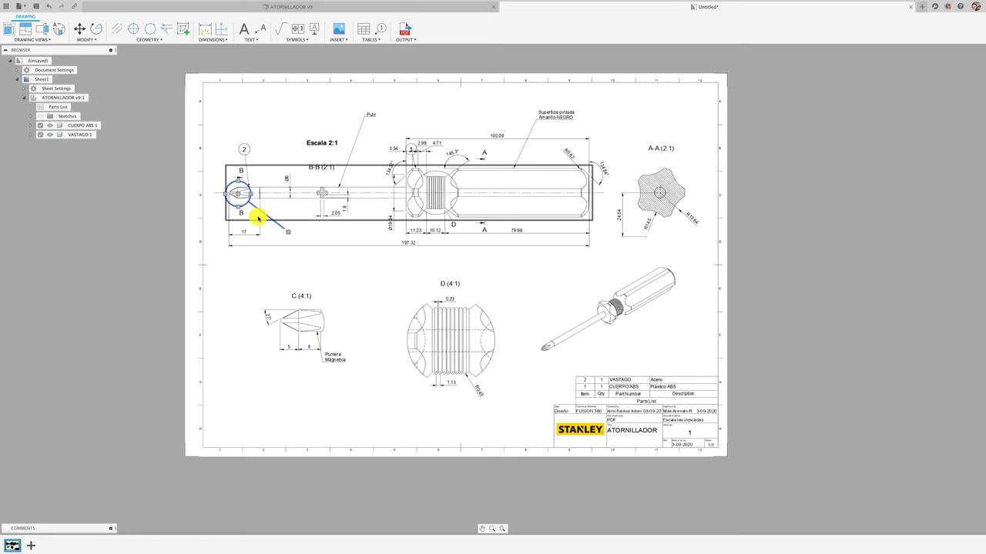
{"action": "scroll", "coordinate": [219, 213], "scroll_direction": "up", "scroll_amount": 3}
{"action": "scroll", "coordinate": [236, 218], "scroll_direction": "up", "scroll_amount": 2}
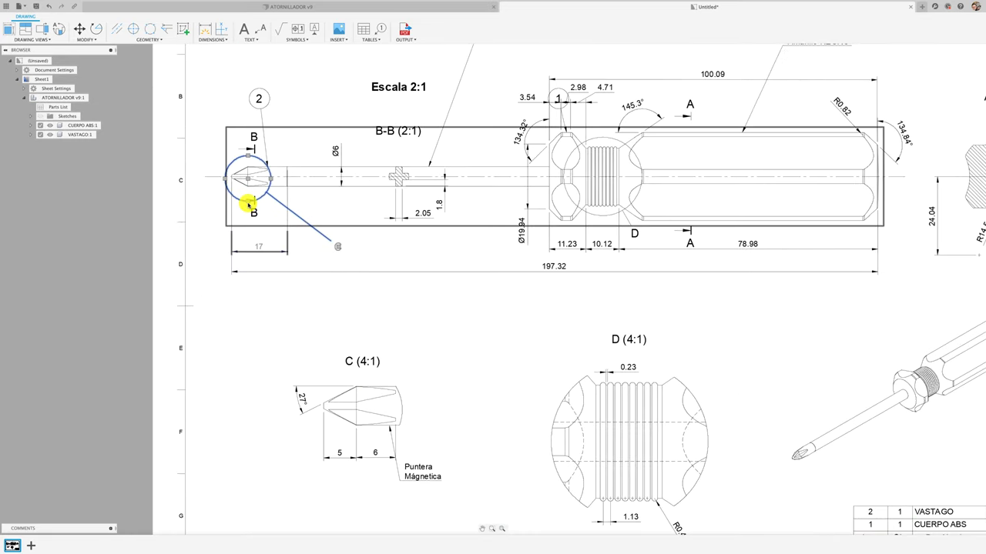
{"action": "key", "text": "Escape"}
{"action": "left_click", "coordinate": [252, 210]}
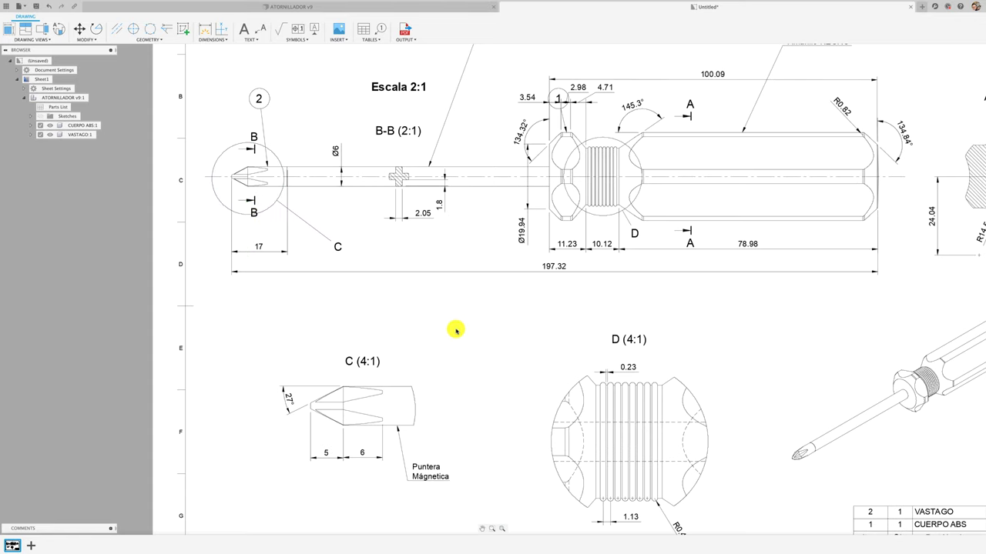
{"action": "scroll", "coordinate": [454, 329], "scroll_direction": "down", "scroll_amount": 2}
{"action": "scroll", "coordinate": [449, 324], "scroll_direction": "down", "scroll_amount": 1}
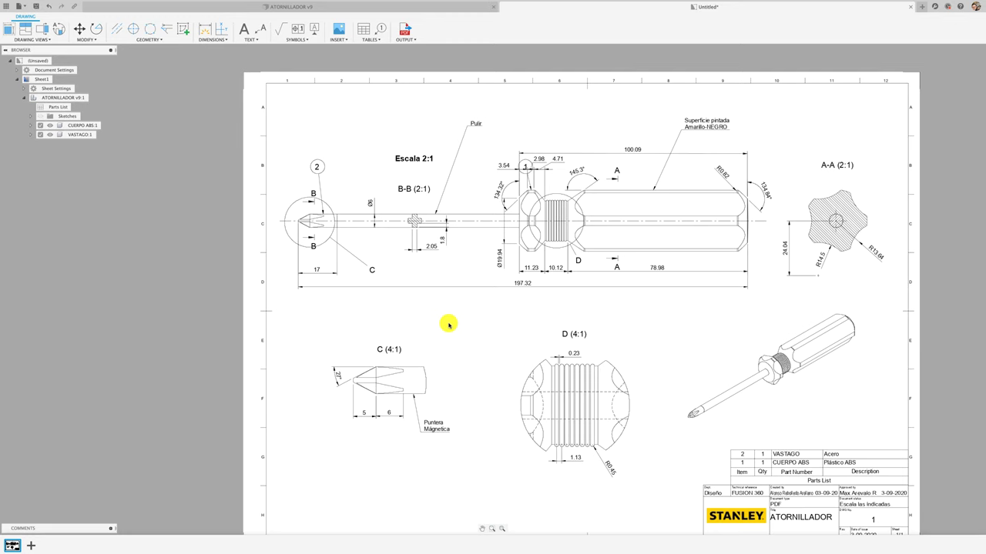
{"action": "scroll", "coordinate": [449, 324], "scroll_direction": "down", "scroll_amount": 1}
{"action": "scroll", "coordinate": [448, 327], "scroll_direction": "down", "scroll_amount": 1}
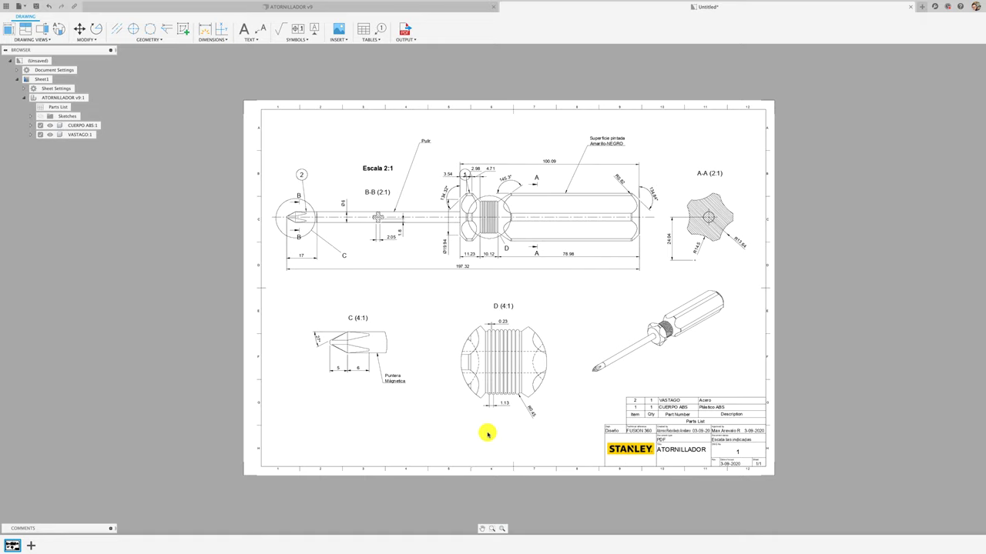
{"action": "left_click", "coordinate": [722, 245]}
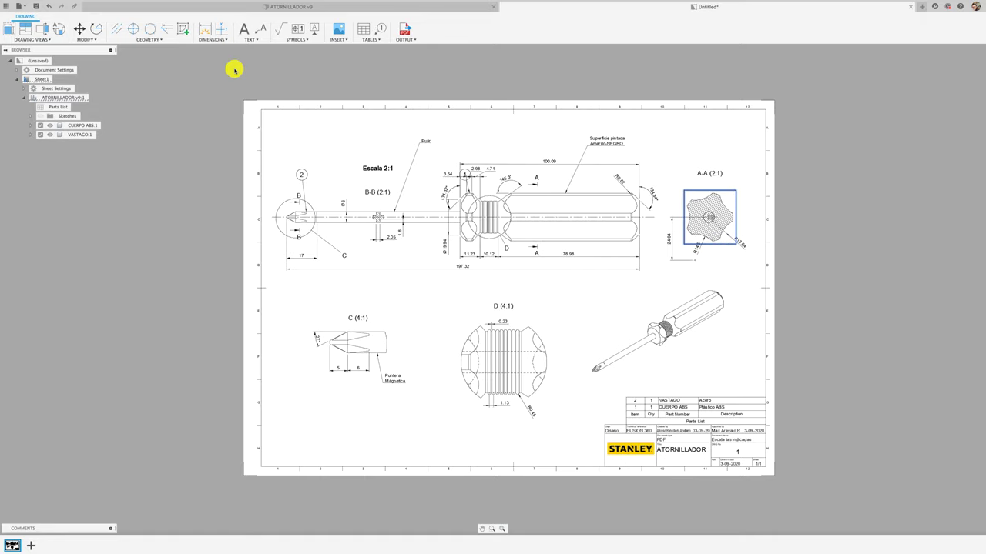
{"action": "left_click", "coordinate": [93, 43]}
{"action": "left_click", "coordinate": [759, 223]}
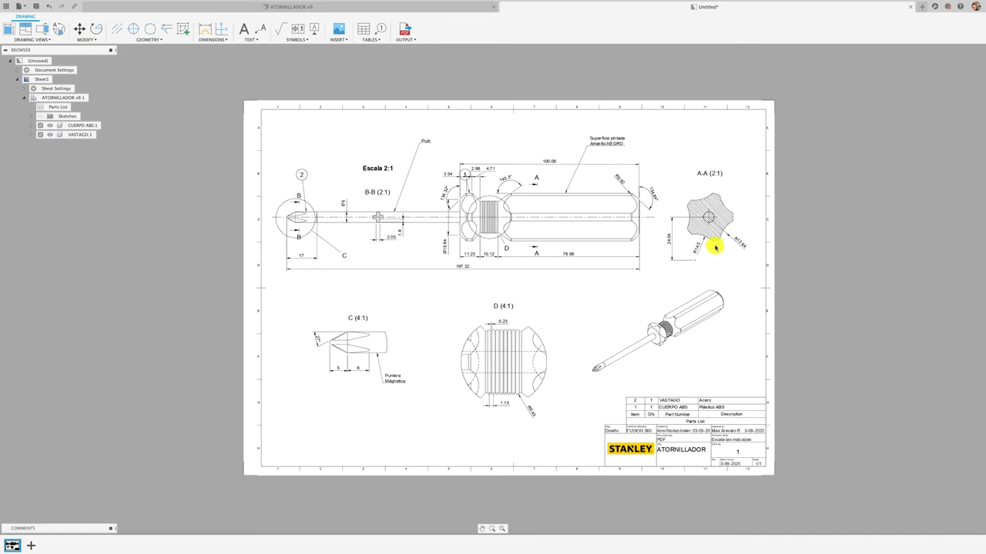
{"action": "left_click", "coordinate": [715, 246]}
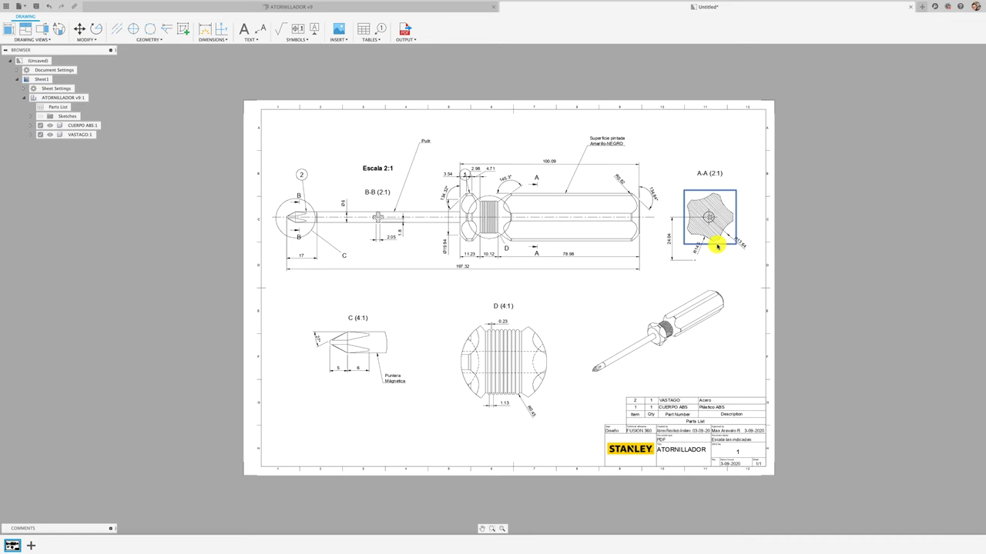
{"action": "left_click", "coordinate": [36, 38]}
{"action": "left_click", "coordinate": [722, 244]}
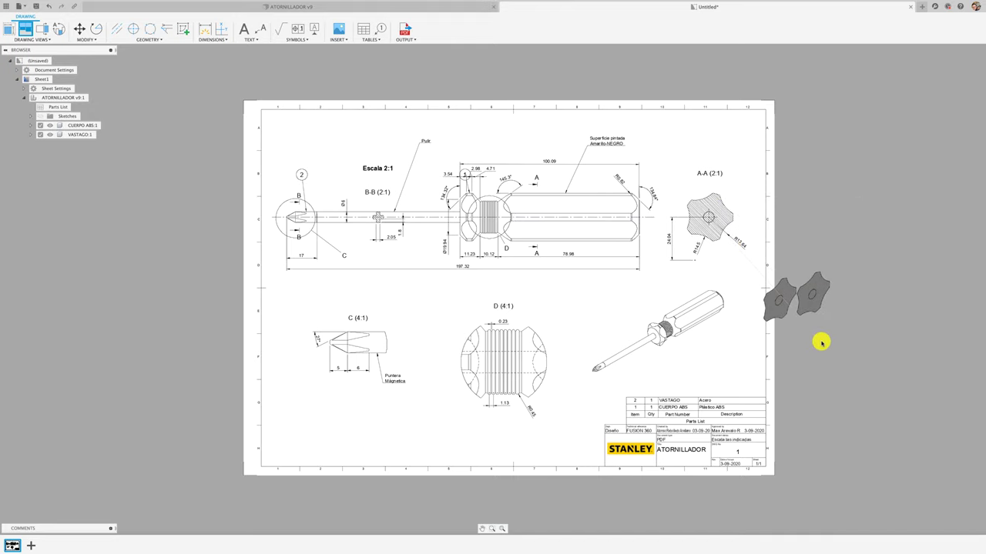
{"action": "left_click", "coordinate": [821, 343]}
{"action": "scroll", "coordinate": [821, 339], "scroll_direction": "down", "scroll_amount": 2}
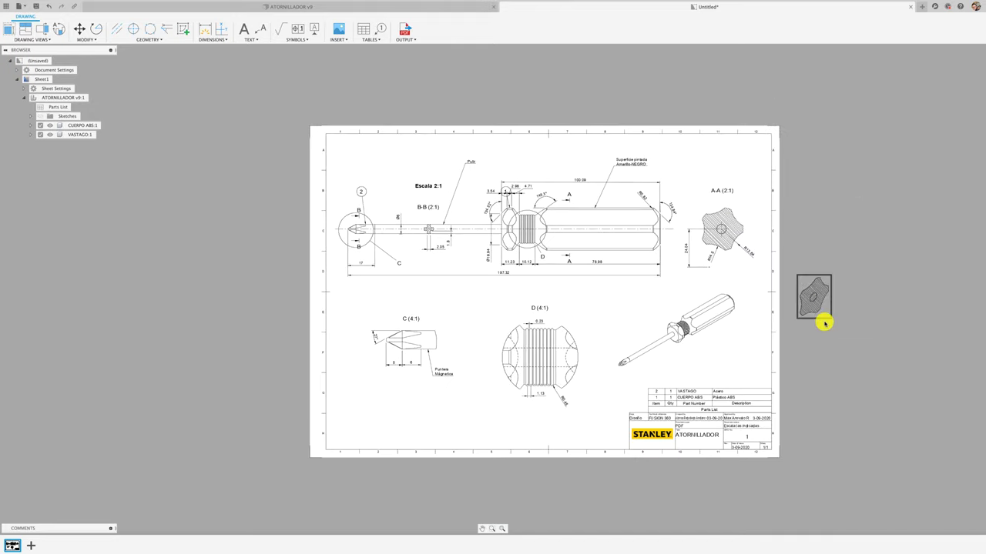
{"action": "key", "text": "Escape"}
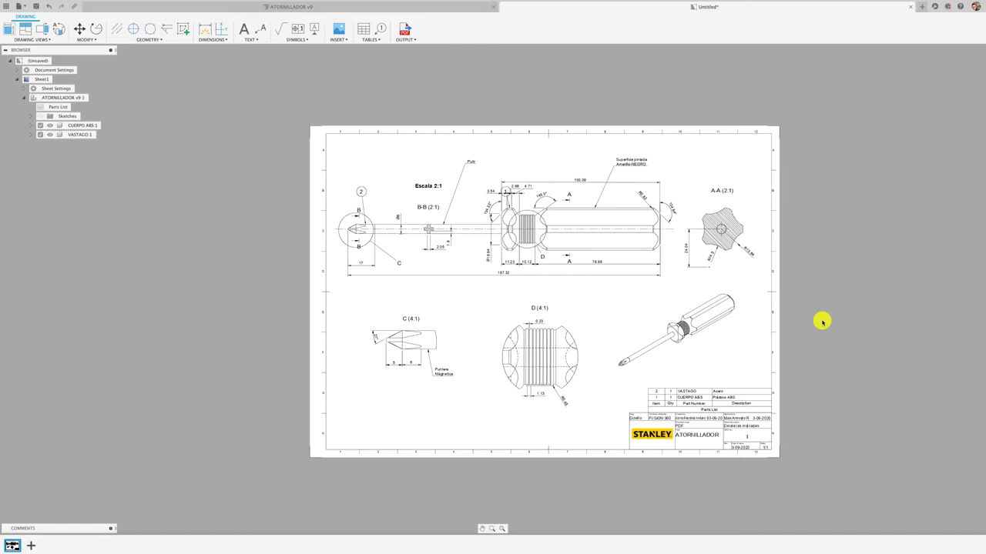
{"action": "scroll", "coordinate": [657, 314], "scroll_direction": "up", "scroll_amount": 2}
{"action": "scroll", "coordinate": [660, 317], "scroll_direction": "up", "scroll_amount": 3}
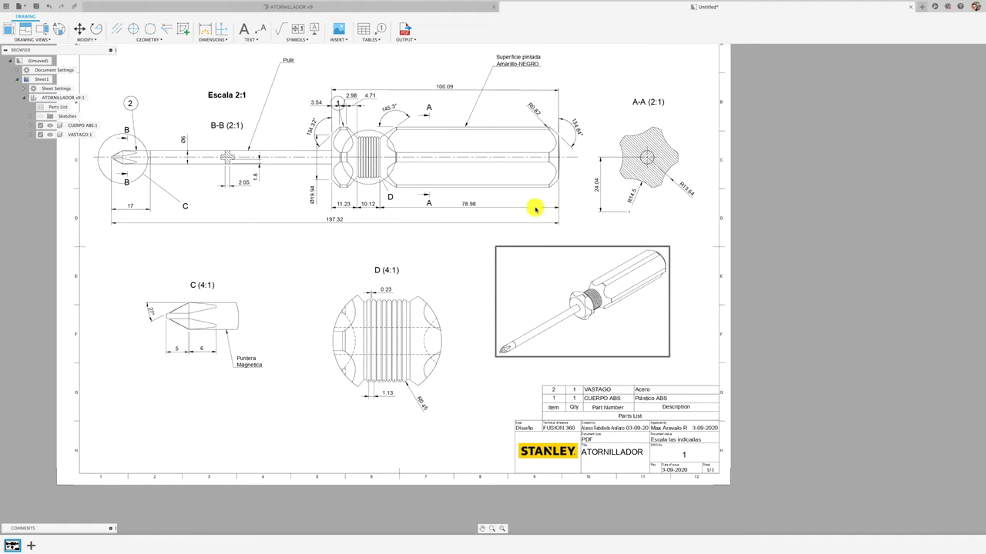
{"action": "scroll", "coordinate": [534, 207], "scroll_direction": "up", "scroll_amount": 3}
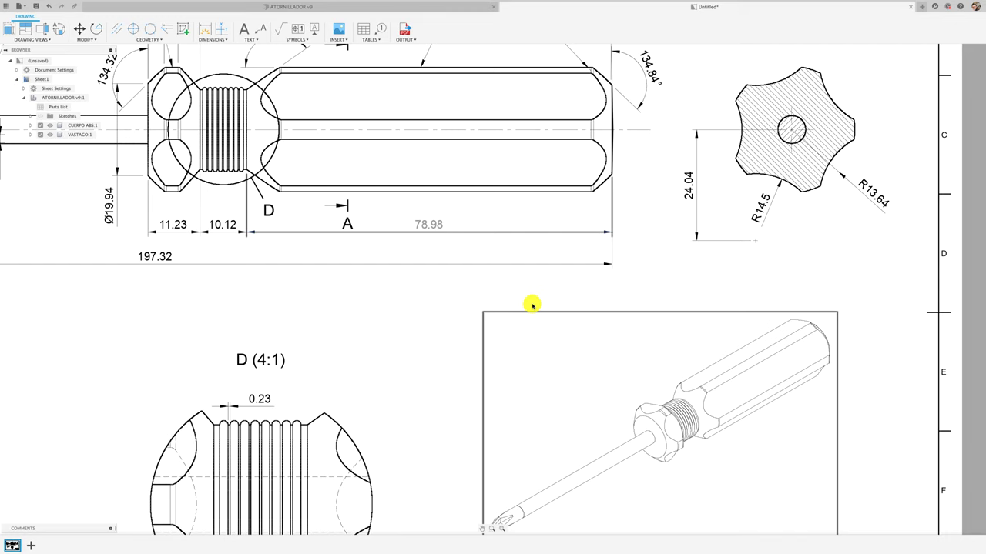
- Inspect Document Settings: Arial 3.5 mm text, and keep the Thin line width group unchanged
{"action": "scroll", "coordinate": [436, 281], "scroll_direction": "down", "scroll_amount": 1}
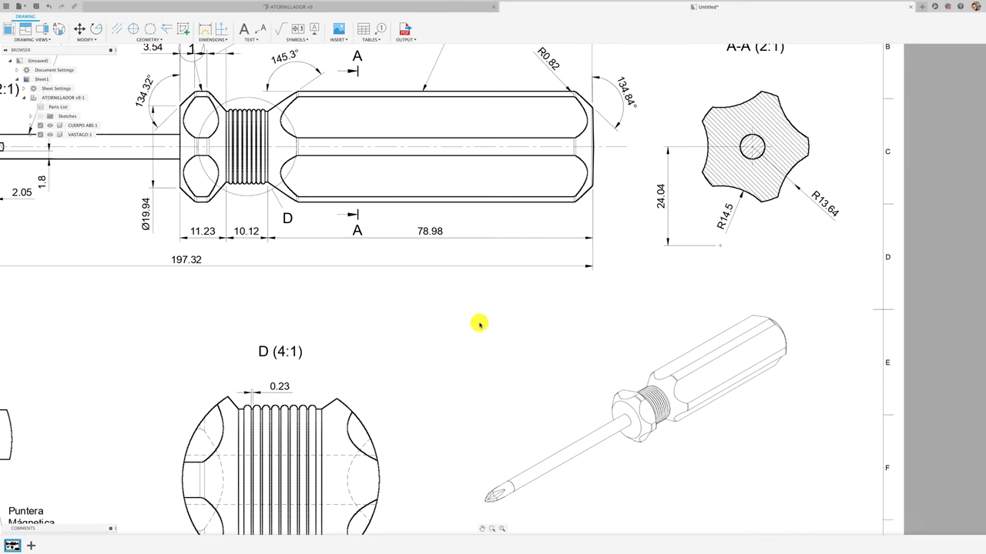
{"action": "scroll", "coordinate": [557, 301], "scroll_direction": "down", "scroll_amount": 3}
{"action": "scroll", "coordinate": [557, 301], "scroll_direction": "down", "scroll_amount": 3}
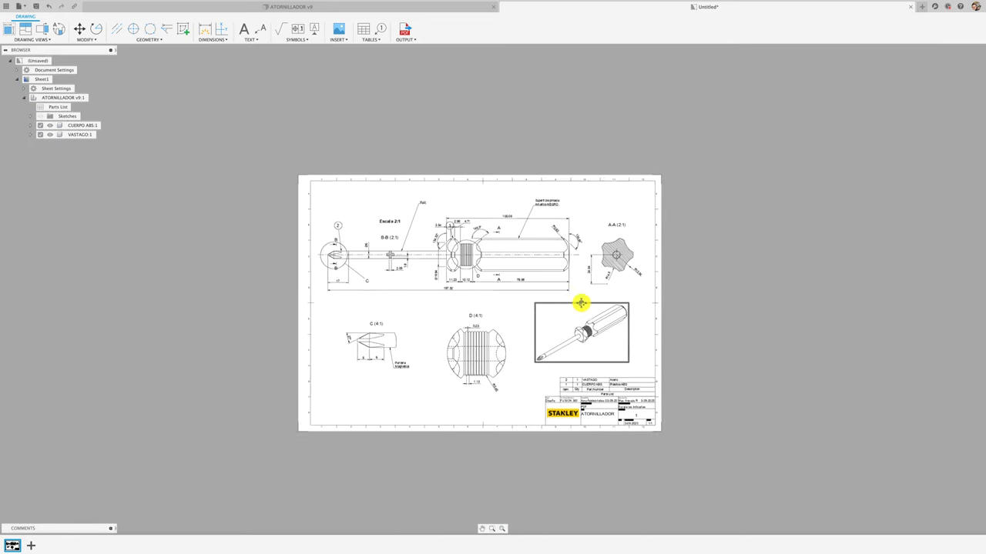
{"action": "scroll", "coordinate": [570, 304], "scroll_direction": "up", "scroll_amount": 2}
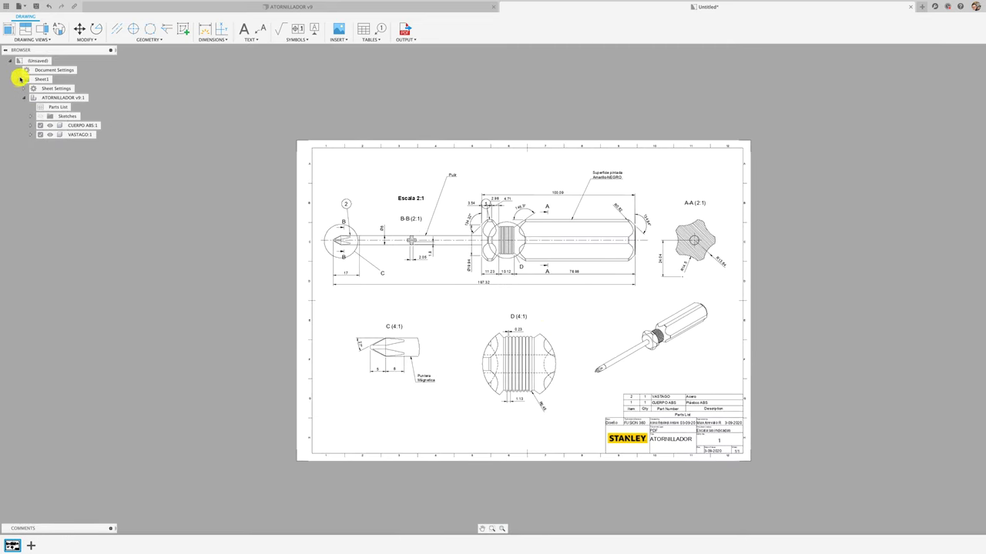
{"action": "left_click", "coordinate": [17, 70]}
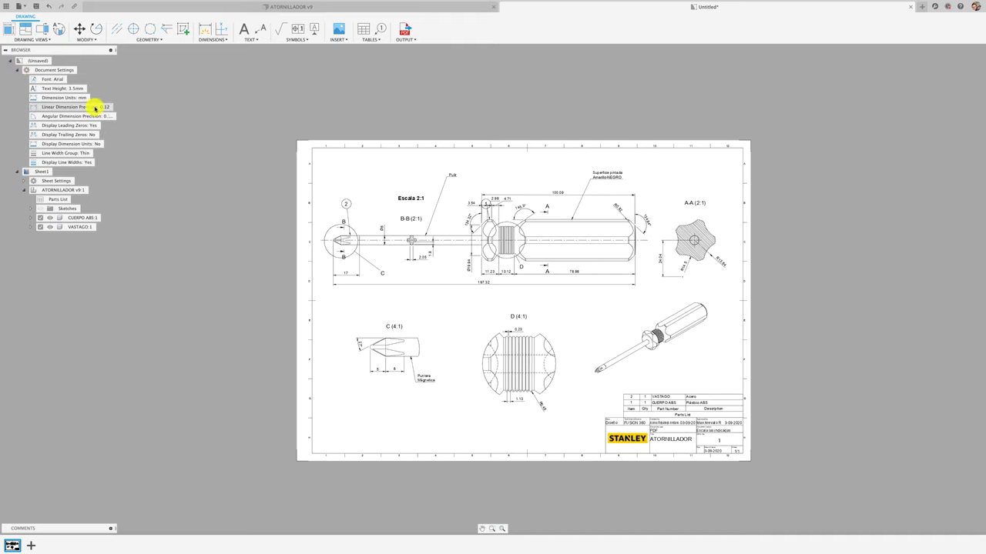
{"action": "double_click", "coordinate": [56, 153]}
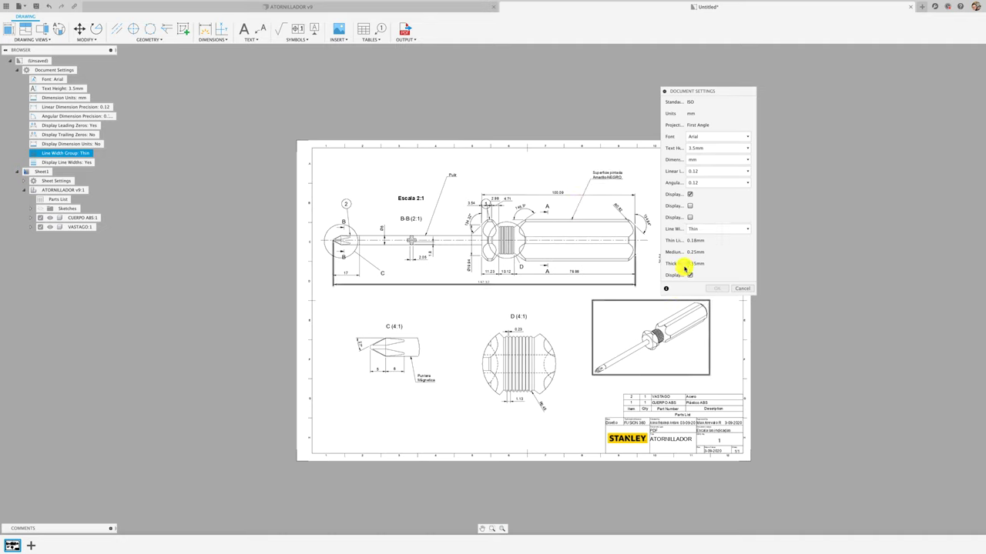
{"action": "left_click", "coordinate": [716, 231]}
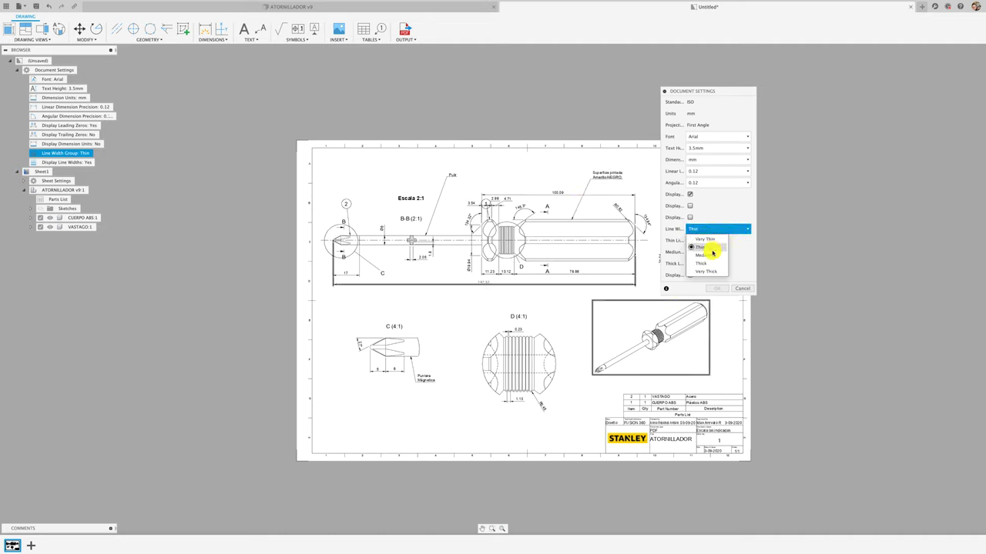
{"action": "left_click", "coordinate": [716, 246]}
{"action": "left_click", "coordinate": [743, 288]}
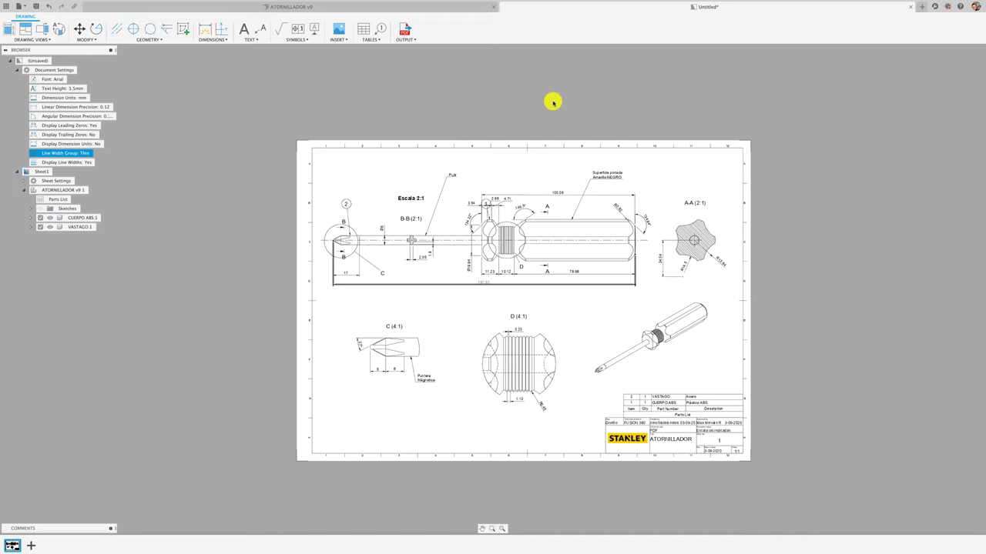
- Export all sheets to ATORNILLADOR.pdf on the Desktop and check the job status
{"action": "left_click", "coordinate": [405, 28]}
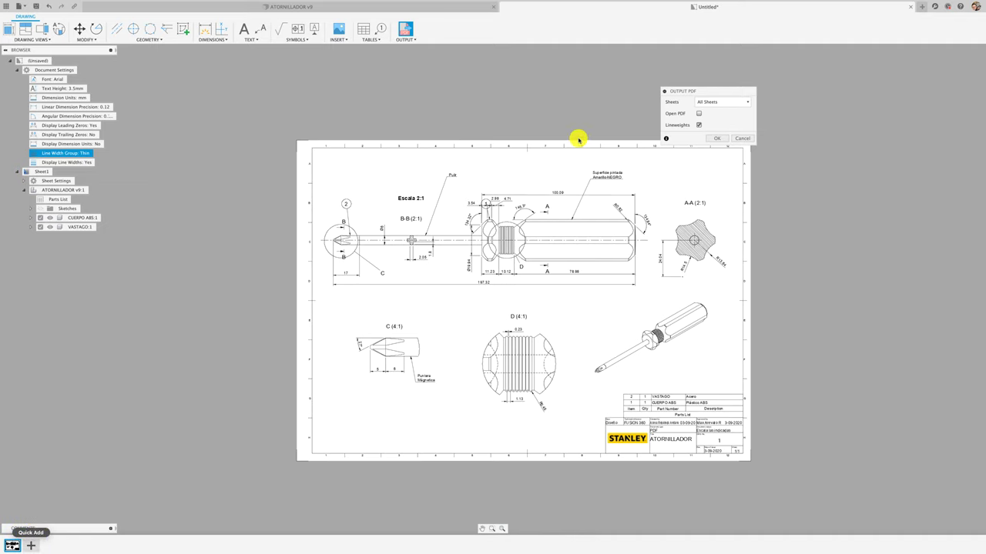
{"action": "left_click", "coordinate": [714, 138]}
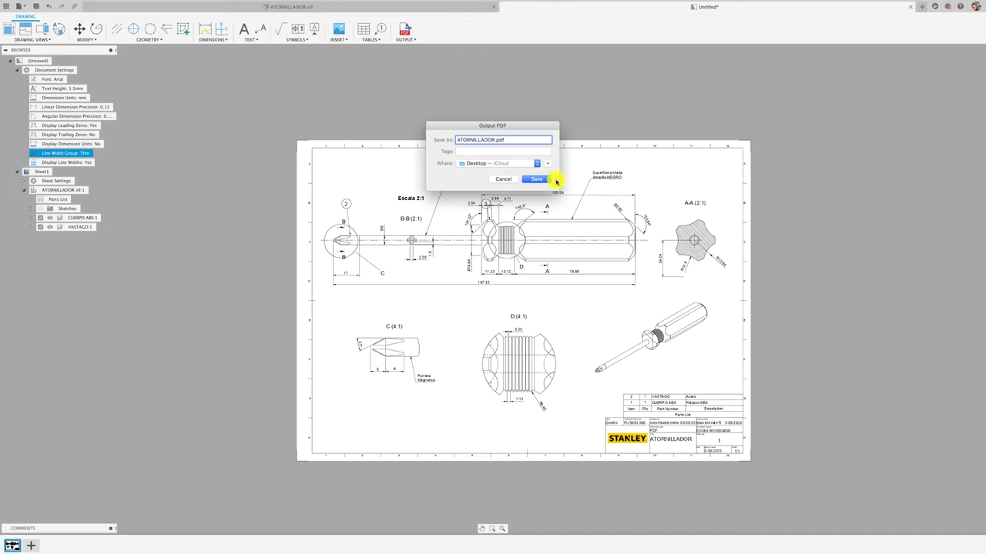
{"action": "left_click", "coordinate": [542, 181]}
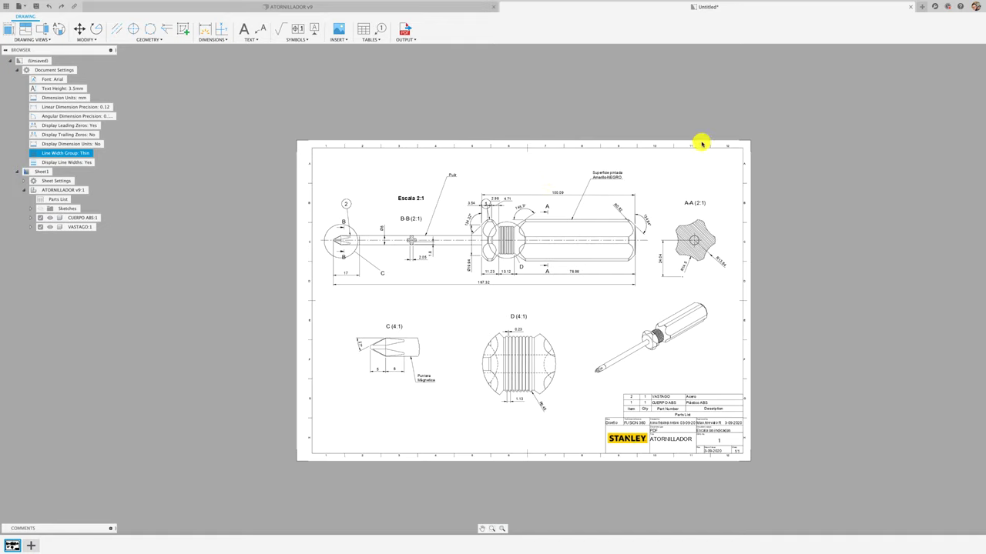
{"action": "left_click", "coordinate": [948, 8]}
- Go online and save the drawing to the project as ATORNILLADOR Drawing
{"action": "left_click", "coordinate": [856, 33]}
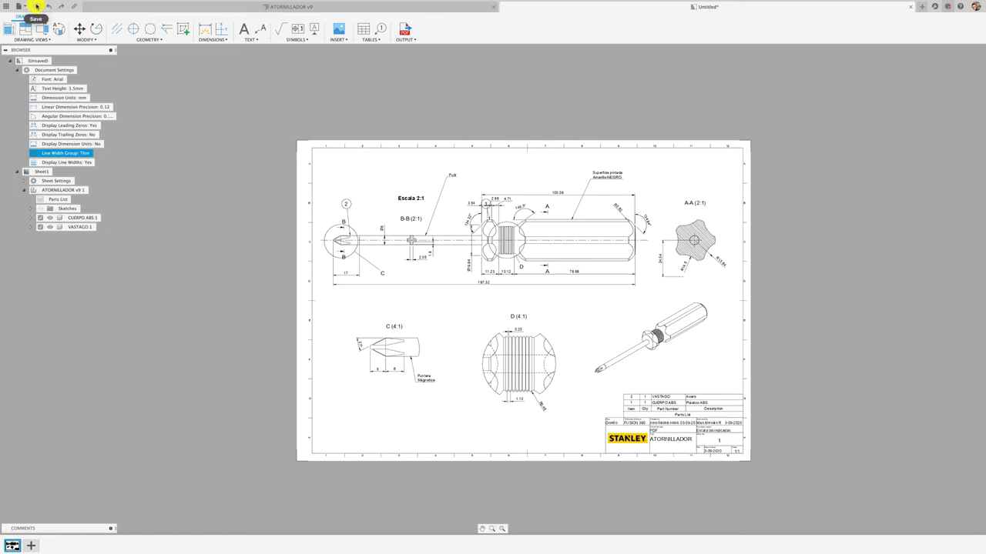
{"action": "left_click", "coordinate": [36, 6]}
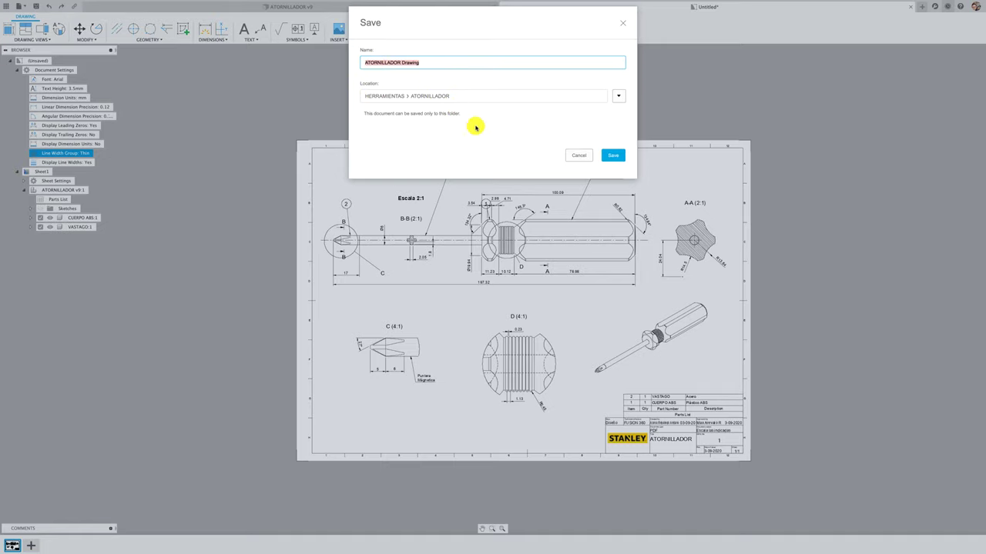
{"action": "left_click", "coordinate": [611, 157]}
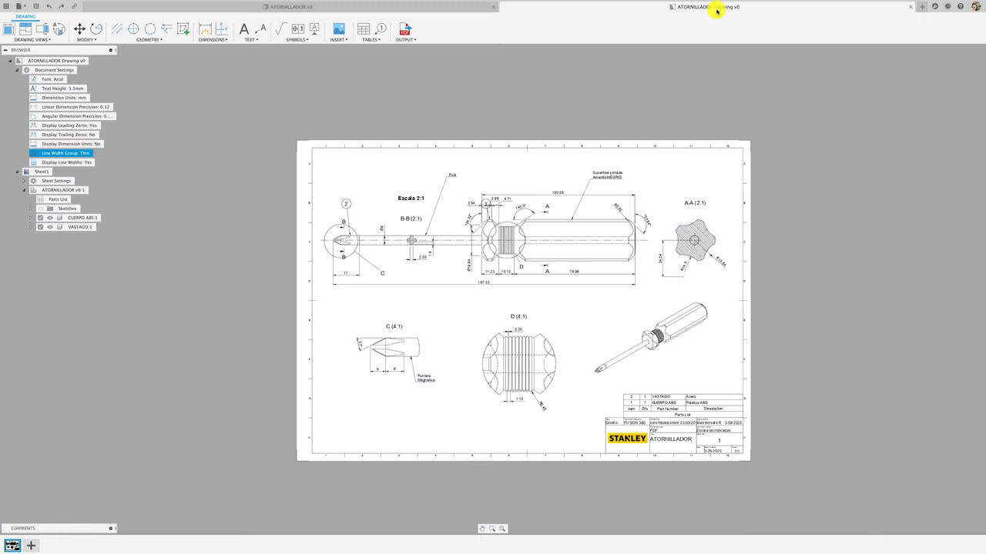
- Switch to the 3D screwdriver design and back, then show the desktops overview
{"action": "left_click", "coordinate": [410, 7]}
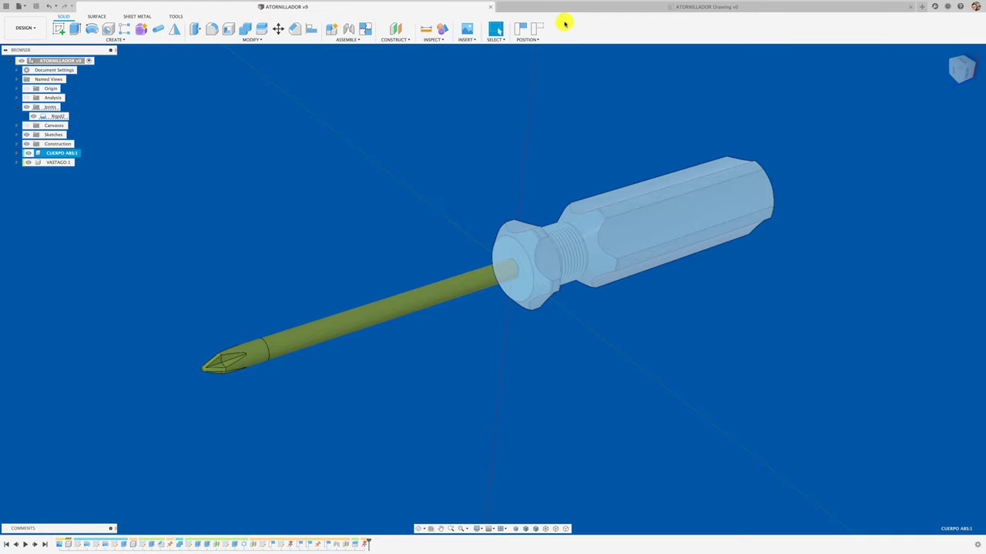
{"action": "left_click", "coordinate": [599, 8]}
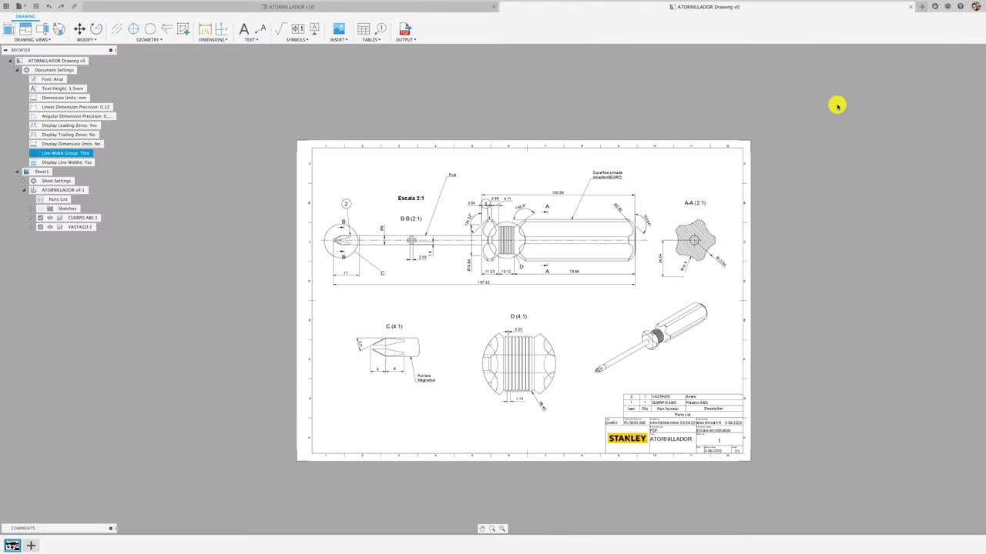
{"action": "key", "text": "ctrl+Up"}
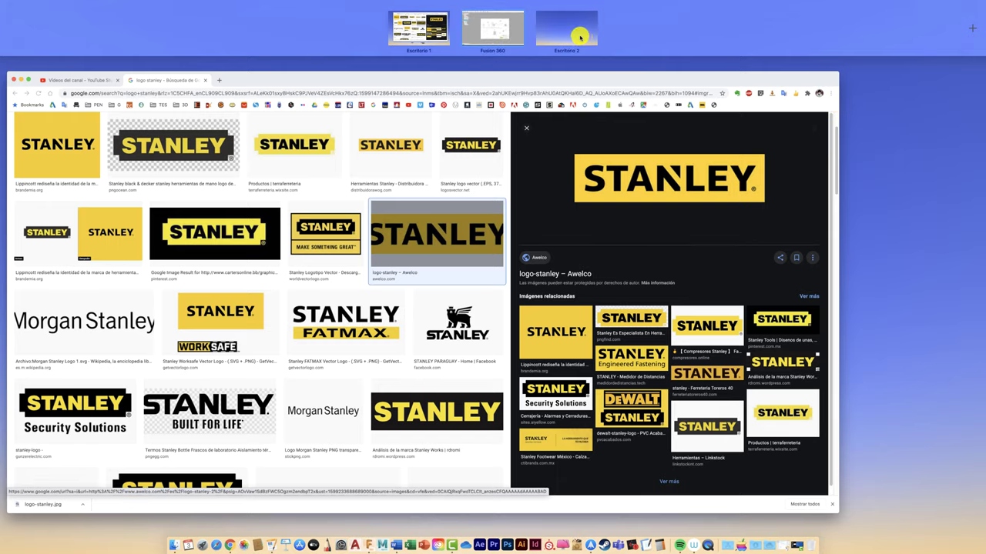
- Open ATORNILLADOR.pdf in Preview on the second desktop, scroll through it, then close it
{"action": "left_click", "coordinate": [578, 35]}
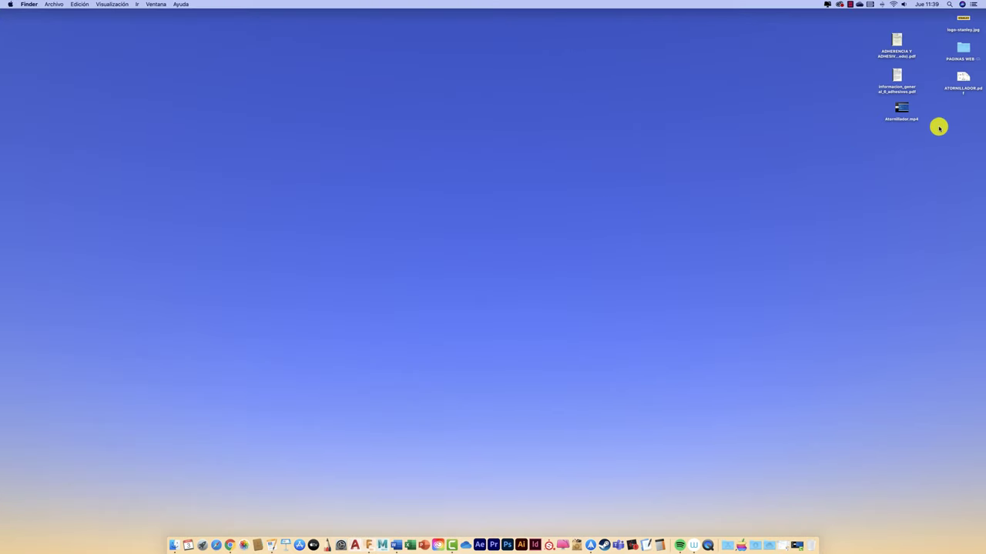
{"action": "left_click_drag", "start_coordinate": [962, 80], "coordinate": [348, 130]}
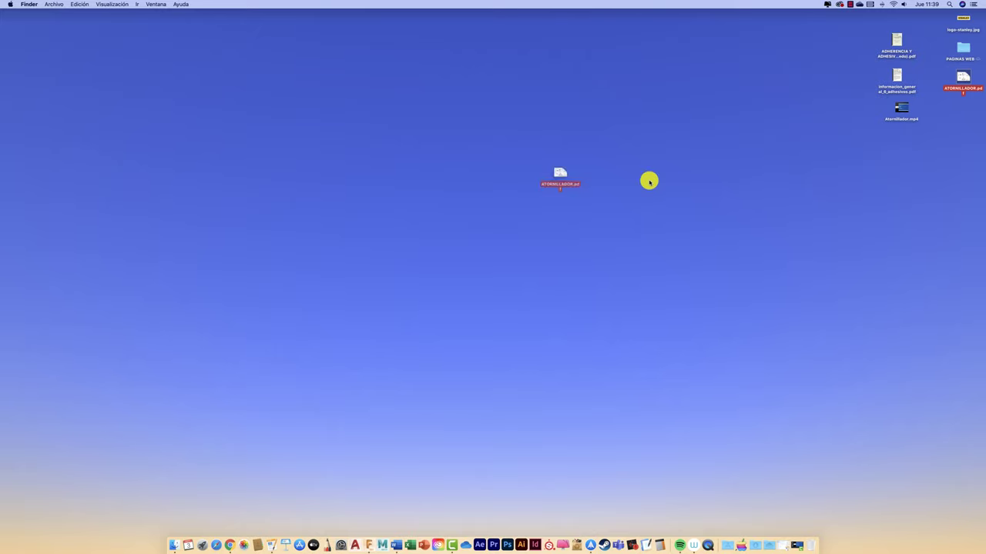
{"action": "double_click", "coordinate": [347, 129]}
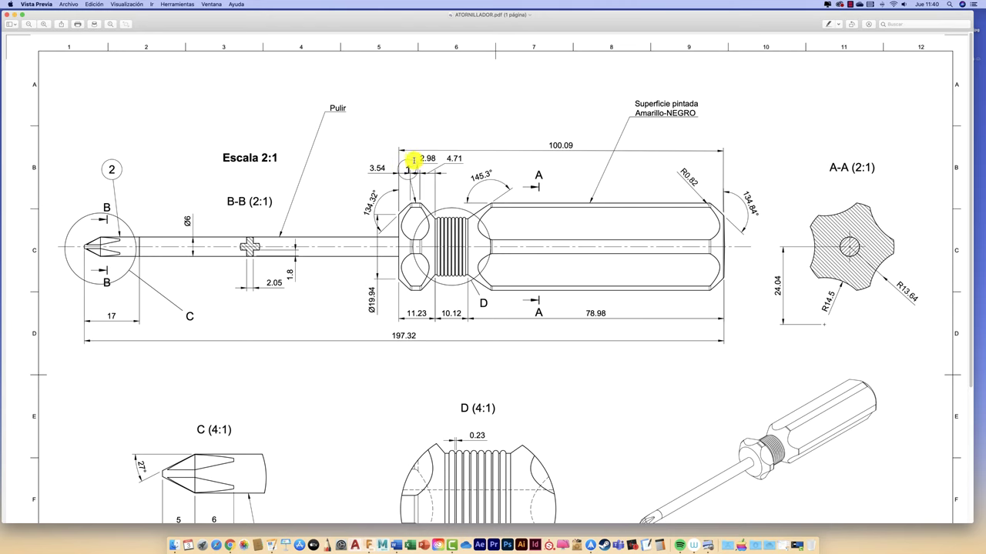
{"action": "scroll", "coordinate": [601, 423], "scroll_direction": "down", "scroll_amount": 4}
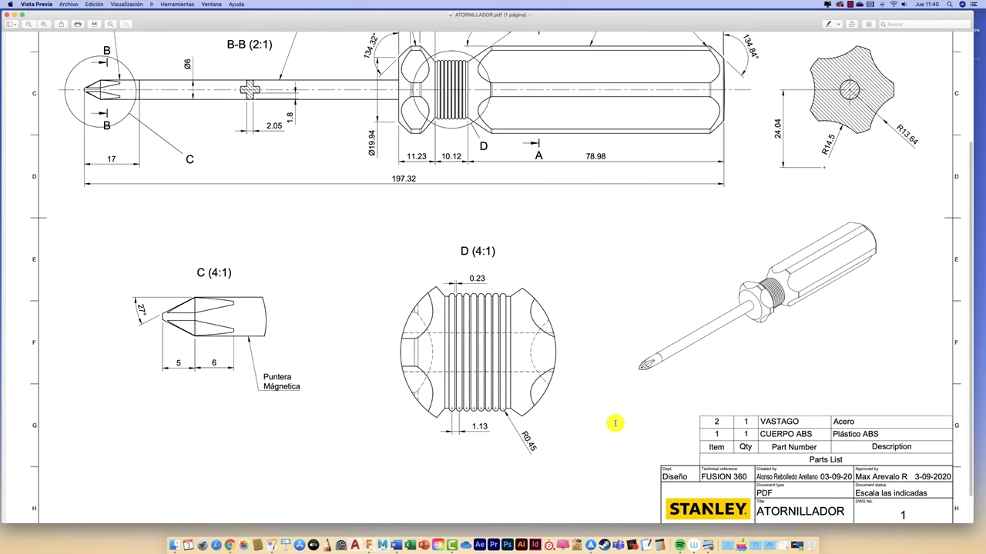
{"action": "scroll", "coordinate": [616, 423], "scroll_direction": "down", "scroll_amount": 1}
{"action": "scroll", "coordinate": [614, 406], "scroll_direction": "up", "scroll_amount": 2}
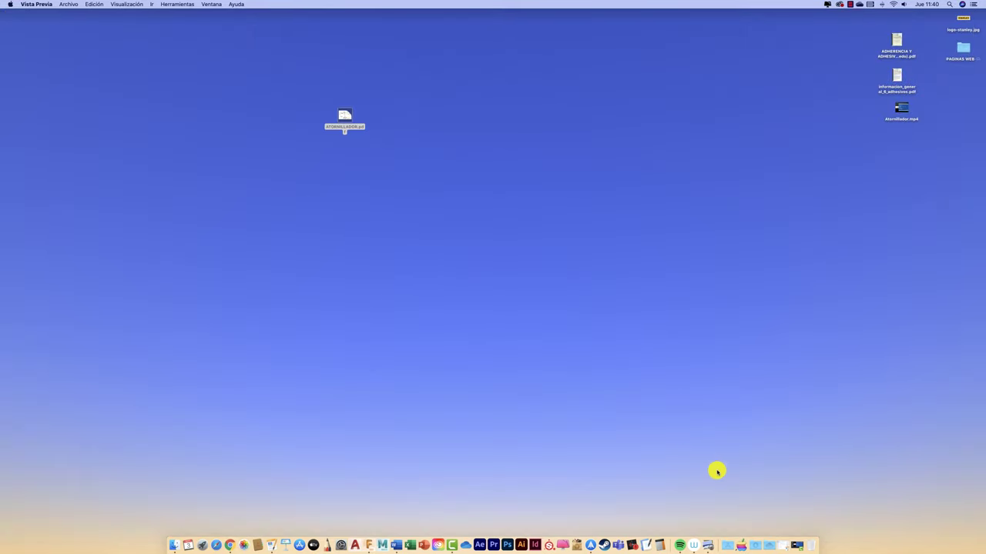
{"action": "key", "text": "ctrl+Up"}
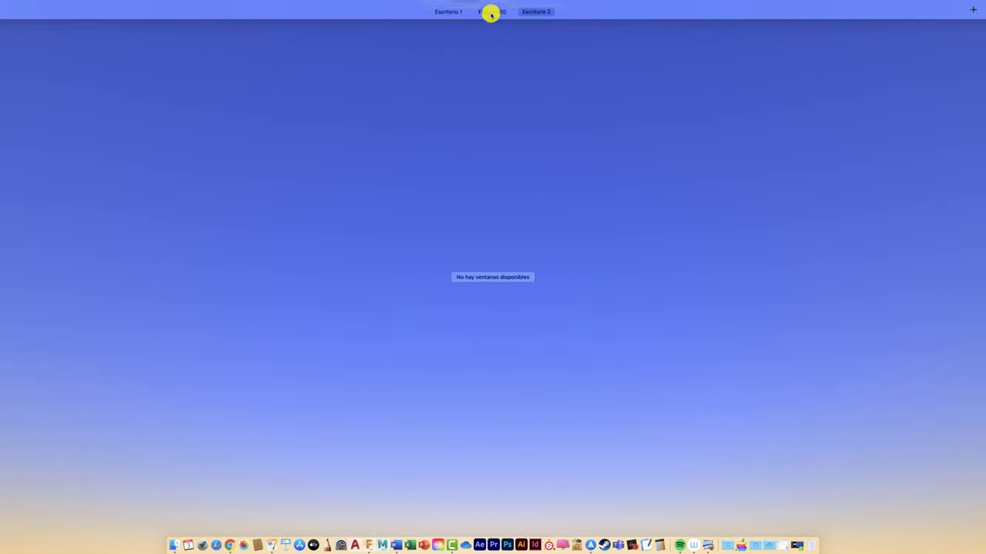
- Back in the drawing, move balloon 2's leader onto the screwdriver shaft
{"action": "left_click", "coordinate": [492, 27]}
{"action": "scroll", "coordinate": [341, 218], "scroll_direction": "up", "scroll_amount": 3}
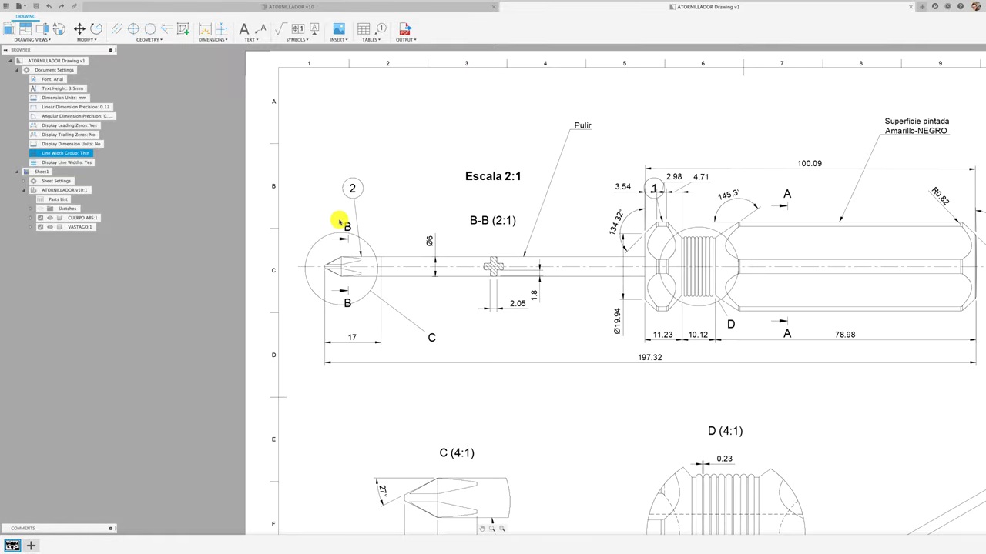
{"action": "scroll", "coordinate": [344, 219], "scroll_direction": "up", "scroll_amount": 2}
{"action": "scroll", "coordinate": [349, 211], "scroll_direction": "up", "scroll_amount": 2}
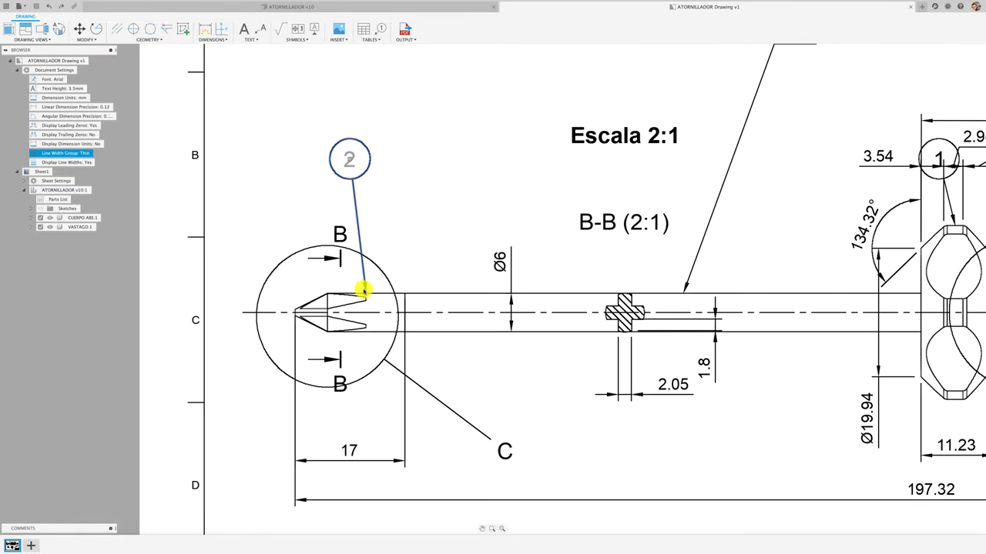
{"action": "left_click", "coordinate": [364, 289]}
{"action": "key", "text": "Delete"}
{"action": "key", "text": "ctrl+z"}
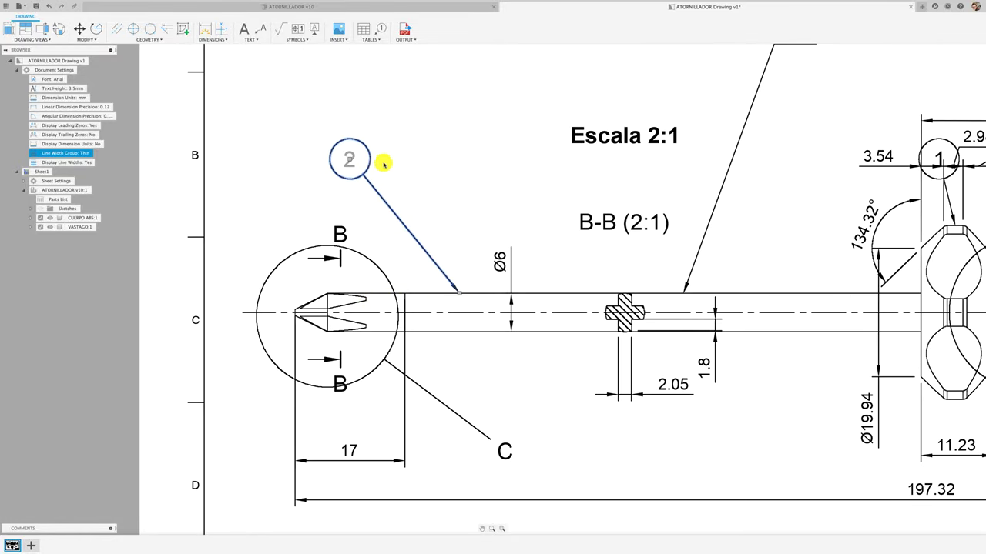
{"action": "left_click_drag", "start_coordinate": [350, 161], "coordinate": [392, 136]}
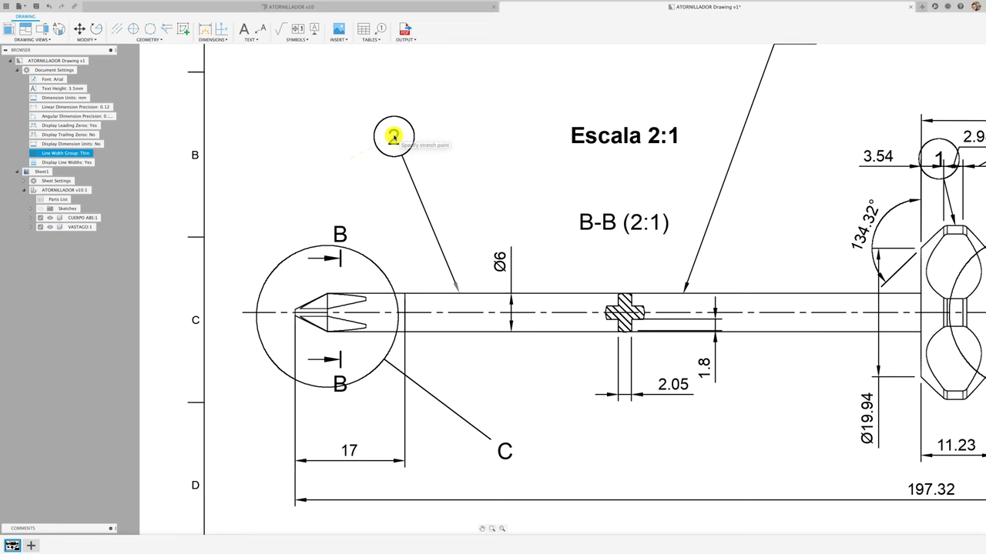
{"action": "scroll", "coordinate": [392, 136], "scroll_direction": "down", "scroll_amount": 2}
{"action": "scroll", "coordinate": [493, 192], "scroll_direction": "down", "scroll_amount": 1}
{"action": "scroll", "coordinate": [498, 203], "scroll_direction": "up", "scroll_amount": 3}
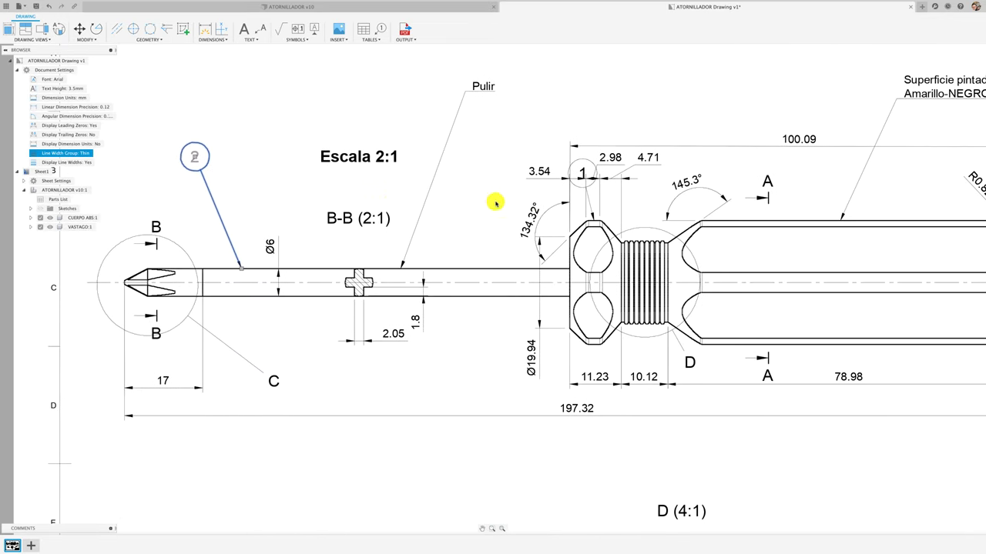
{"action": "scroll", "coordinate": [559, 192], "scroll_direction": "up", "scroll_amount": 1}
- Move balloon 1 below the handle with its leader on the handle's lower edge
{"action": "mouse_move", "coordinate": [553, 195]}
{"action": "middle_mouse_down"}
{"action": "mouse_move", "coordinate": [392, 196]}
{"action": "mouse_move", "coordinate": [428, 169]}
{"action": "middle_mouse_up"}
{"action": "left_click", "coordinate": [420, 149]}
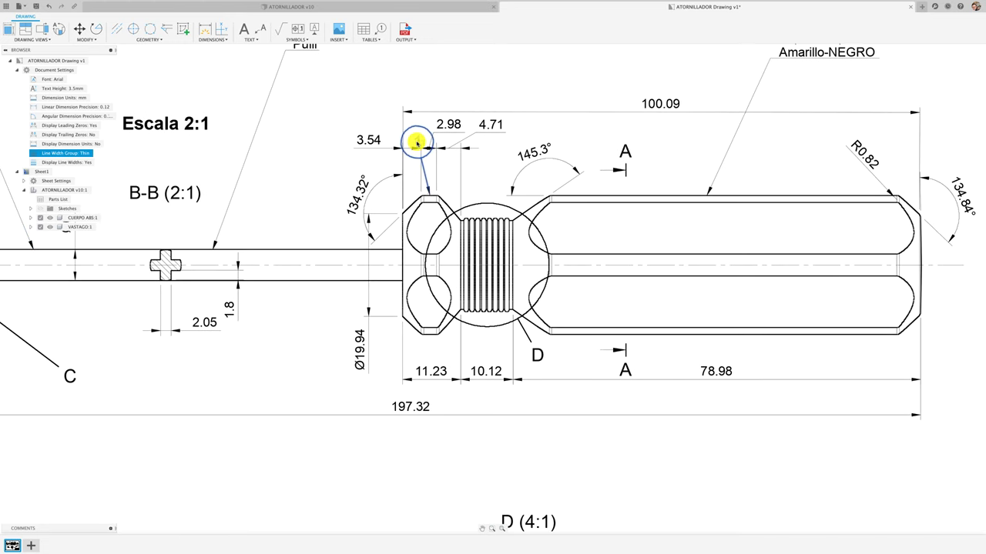
{"action": "left_click_drag", "start_coordinate": [416, 142], "coordinate": [854, 460]}
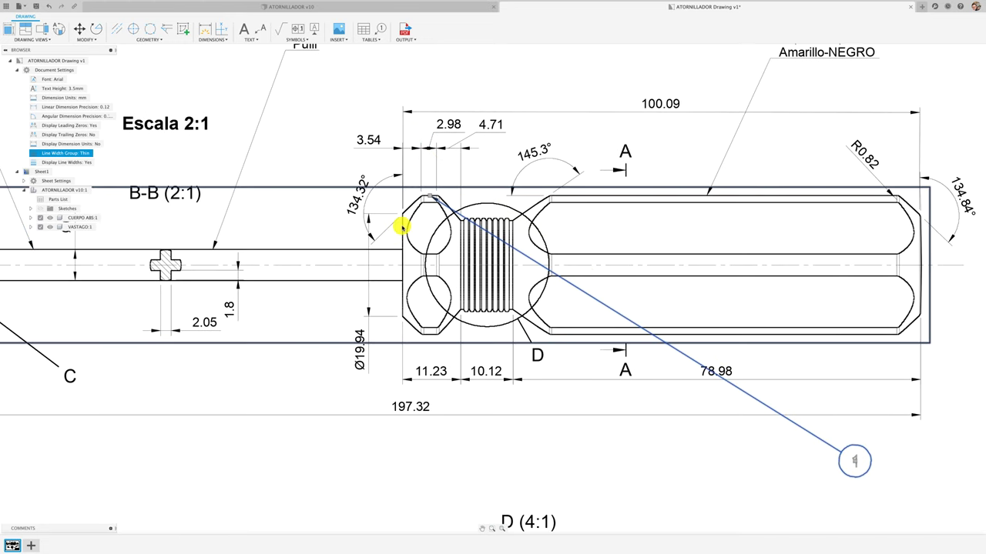
{"action": "left_click", "coordinate": [430, 199]}
{"action": "key", "text": "Delete"}
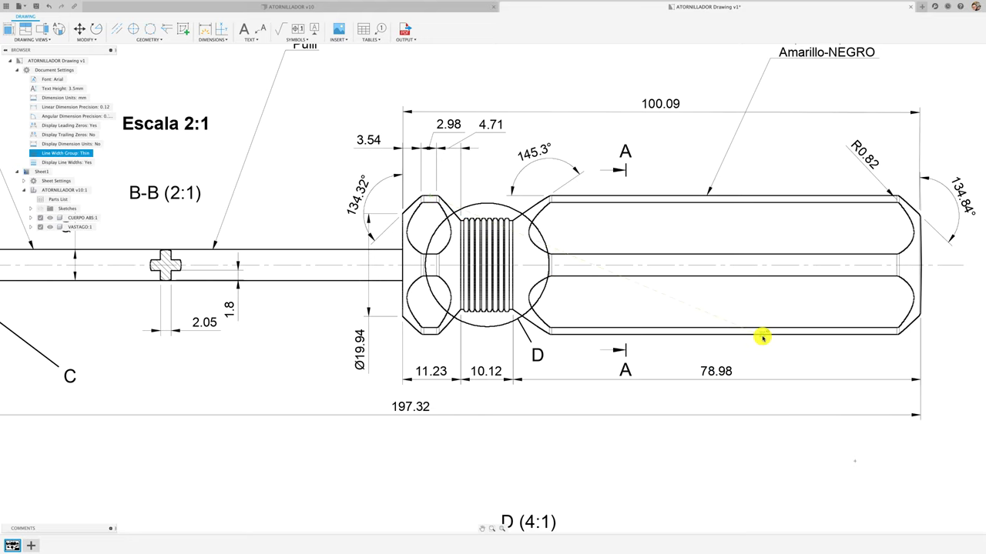
{"action": "key", "text": "ctrl+z"}
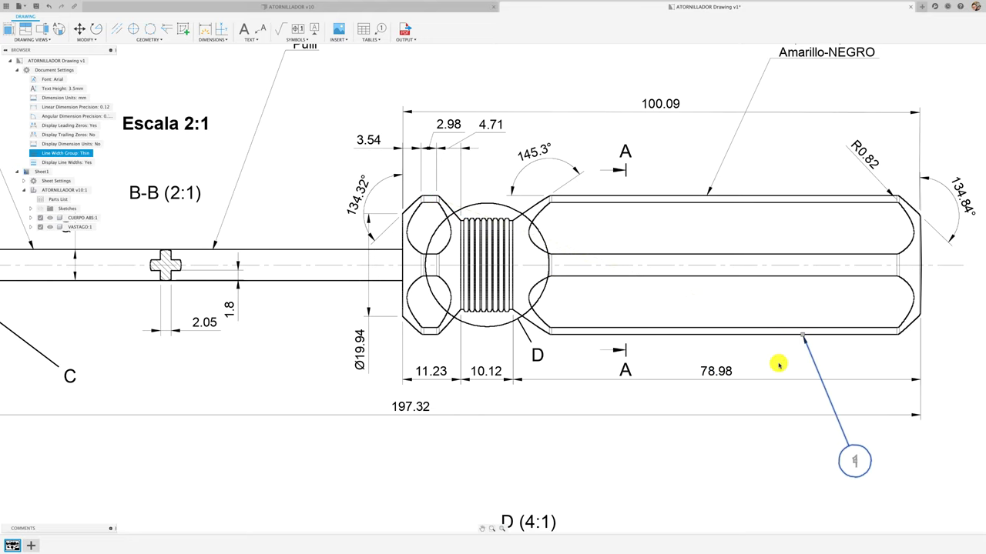
- Clear the selection, then pan and zoom out over the rest of the sheet
{"action": "scroll", "coordinate": [767, 401], "scroll_direction": "down", "scroll_amount": 3}
{"action": "left_click", "coordinate": [743, 433]}
{"action": "scroll", "coordinate": [708, 399], "scroll_direction": "down", "scroll_amount": 2}
{"action": "middle_click_drag", "start_coordinate": [695, 396], "coordinate": [600, 321]}
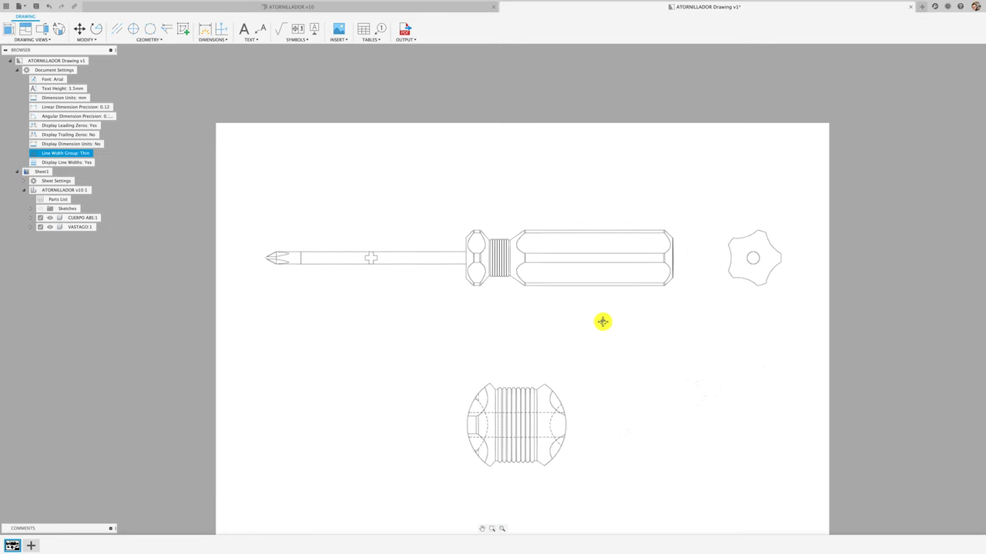
{"action": "left_click", "coordinate": [673, 410]}
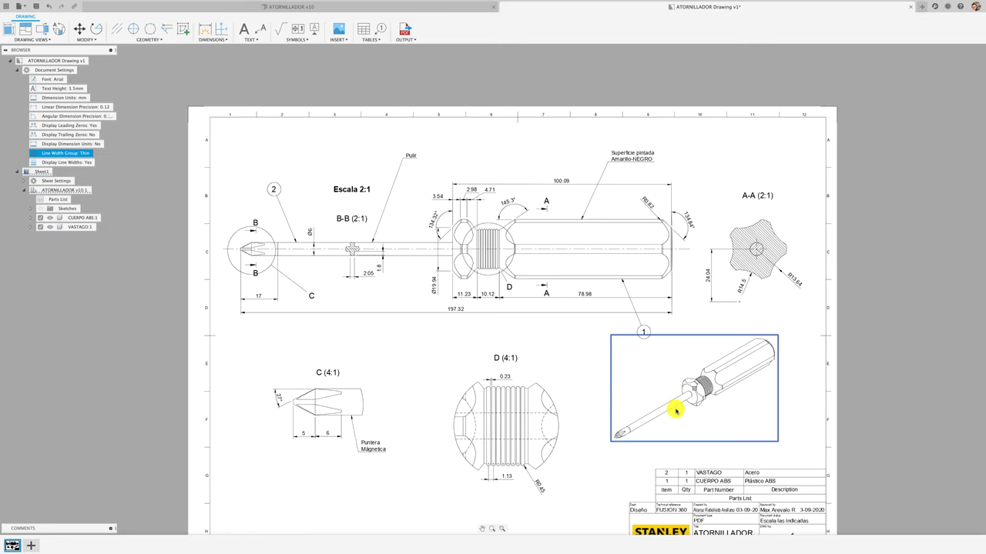
{"action": "left_click", "coordinate": [580, 367]}
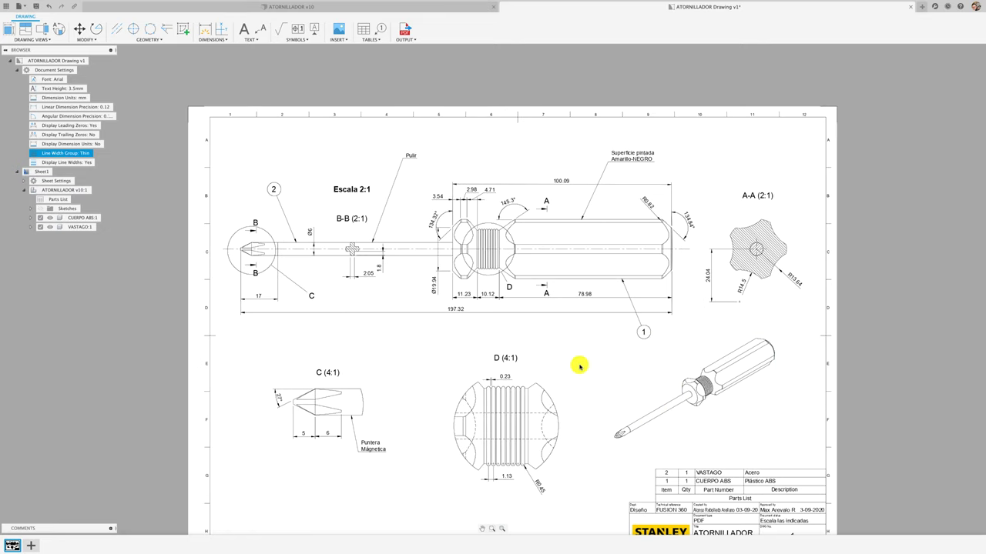
{"action": "scroll", "coordinate": [578, 331], "scroll_direction": "down", "scroll_amount": 1}
{"action": "scroll", "coordinate": [569, 269], "scroll_direction": "down", "scroll_amount": 1}
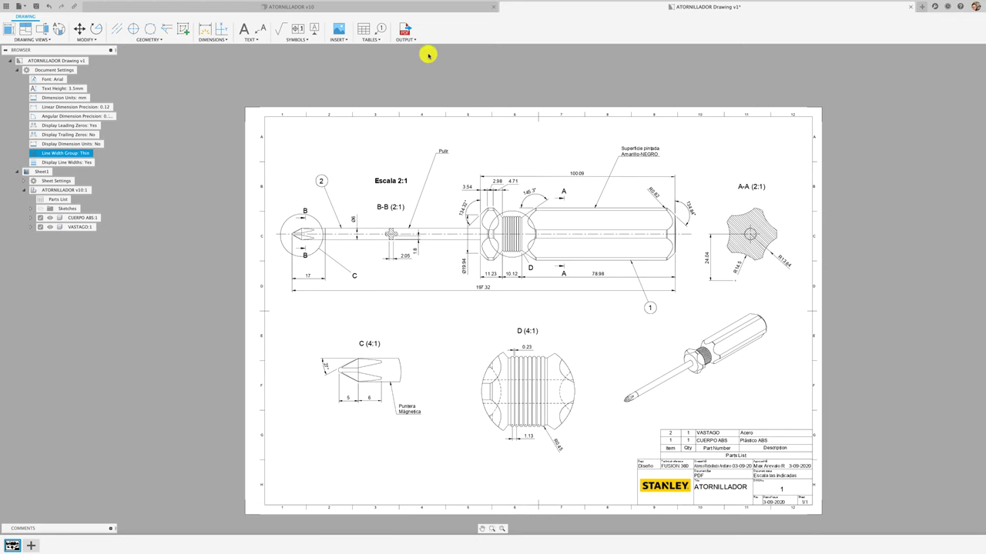
- Export the sheet to the desktop as ATORNILLADOR Drawing v1.pdf
{"action": "left_click", "coordinate": [406, 30]}
{"action": "left_click", "coordinate": [719, 139]}
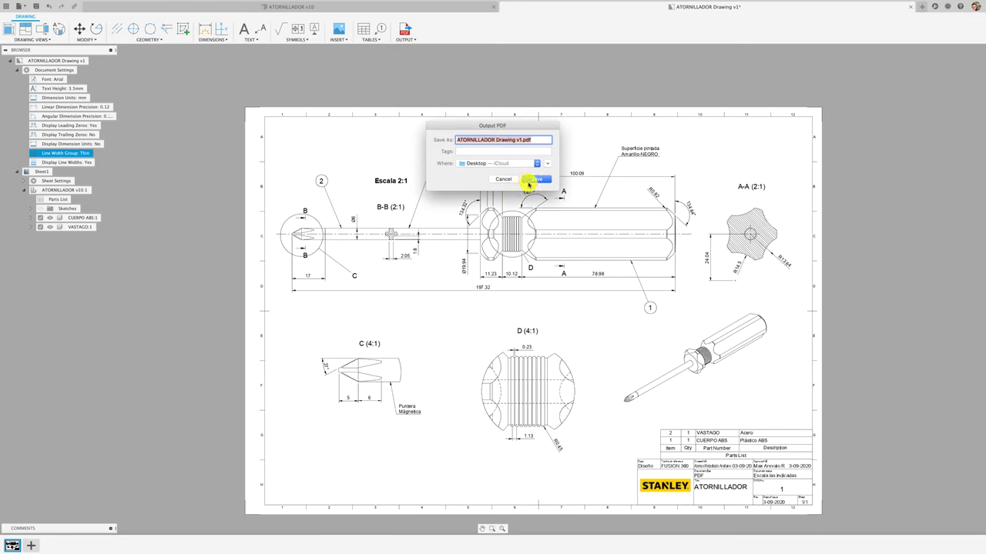
{"action": "left_click", "coordinate": [539, 181]}
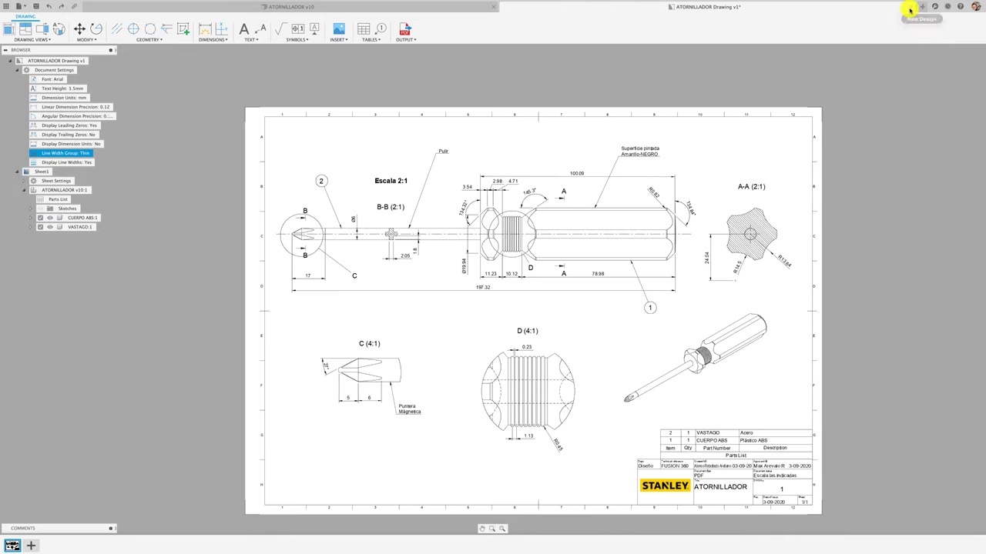
- Save the drawing as version v1 and bring up the desktops overview
{"action": "left_click", "coordinate": [37, 6]}
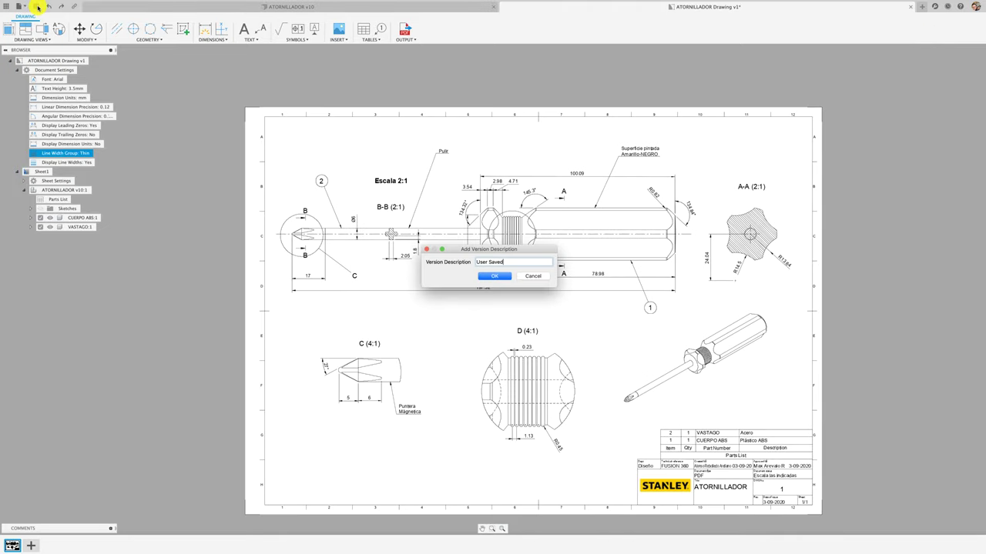
{"action": "left_click", "coordinate": [494, 275]}
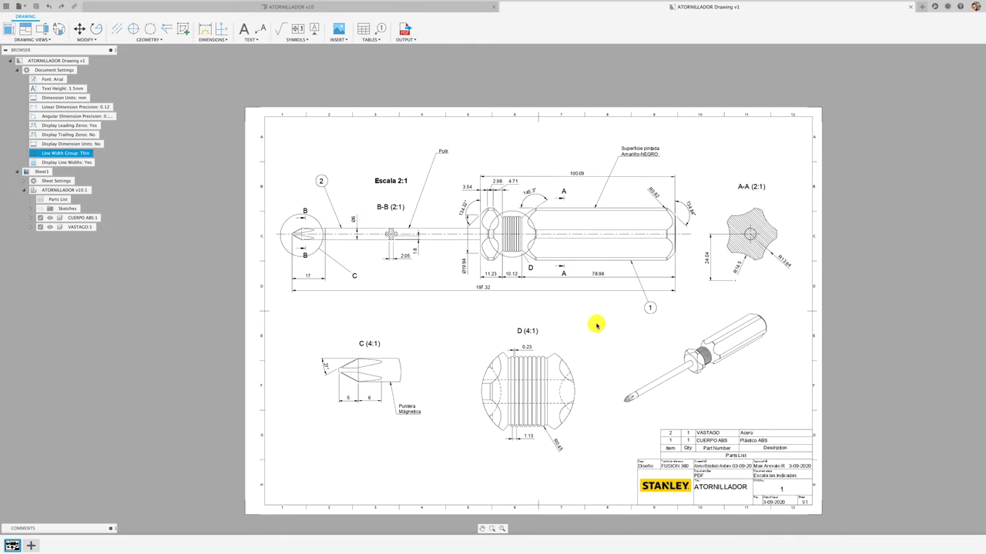
{"action": "mouse_move", "coordinate": [73, 2]}
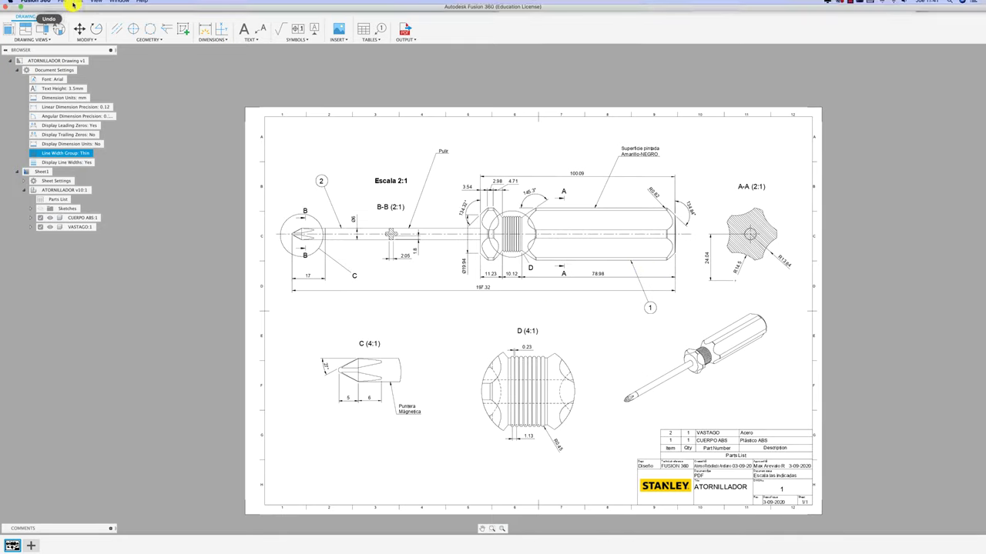
{"action": "key", "text": "ctrl+Up"}
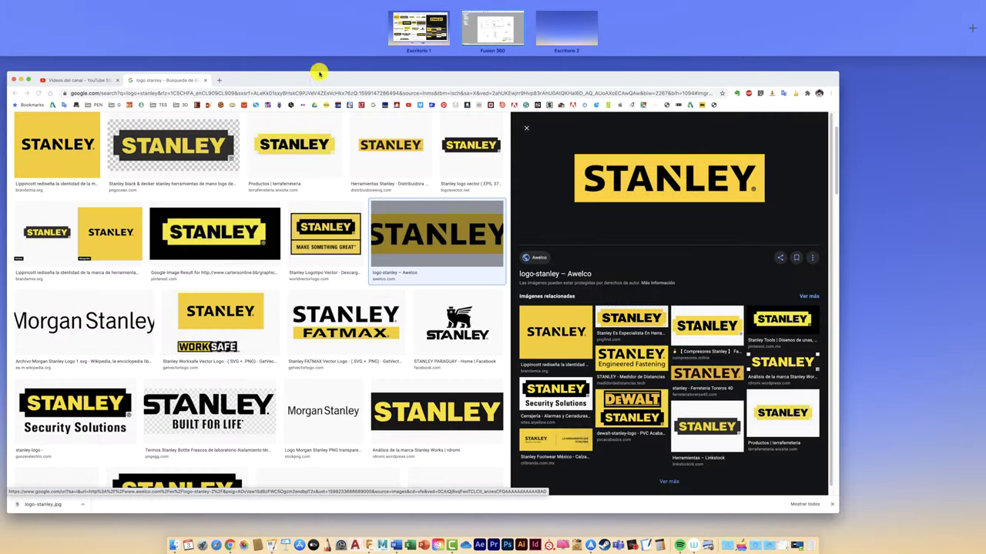
- On the second desktop, open ATORNILLADOR Drawing v1.pdf in Preview and view it full screen
{"action": "left_click", "coordinate": [563, 36]}
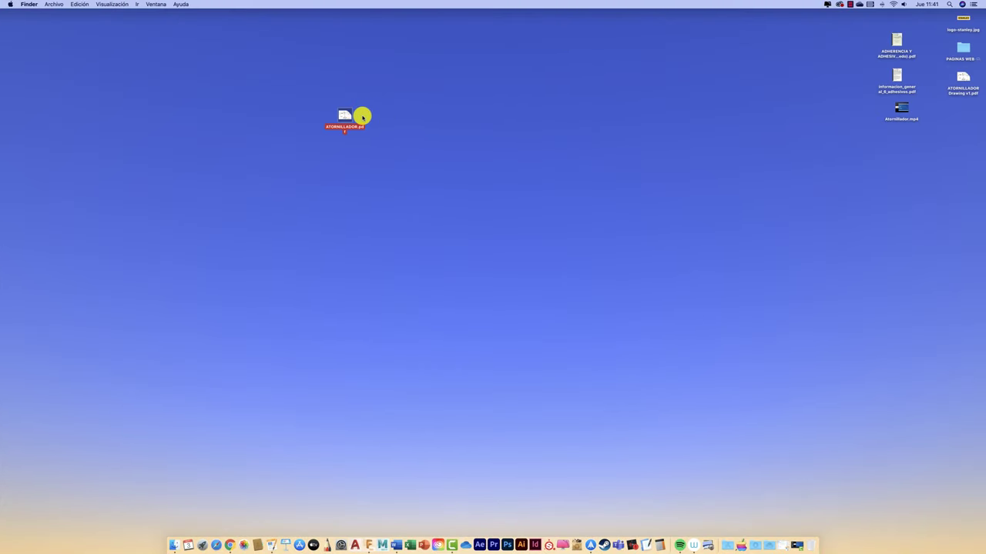
{"action": "left_click", "coordinate": [454, 154]}
{"action": "left_click_drag", "start_coordinate": [962, 77], "coordinate": [401, 108]}
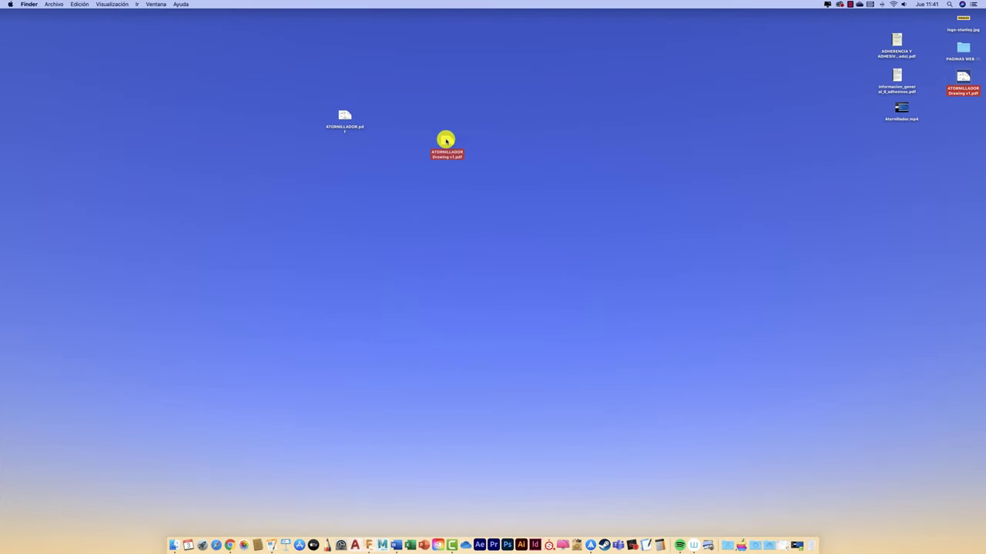
{"action": "double_click", "coordinate": [401, 108]}
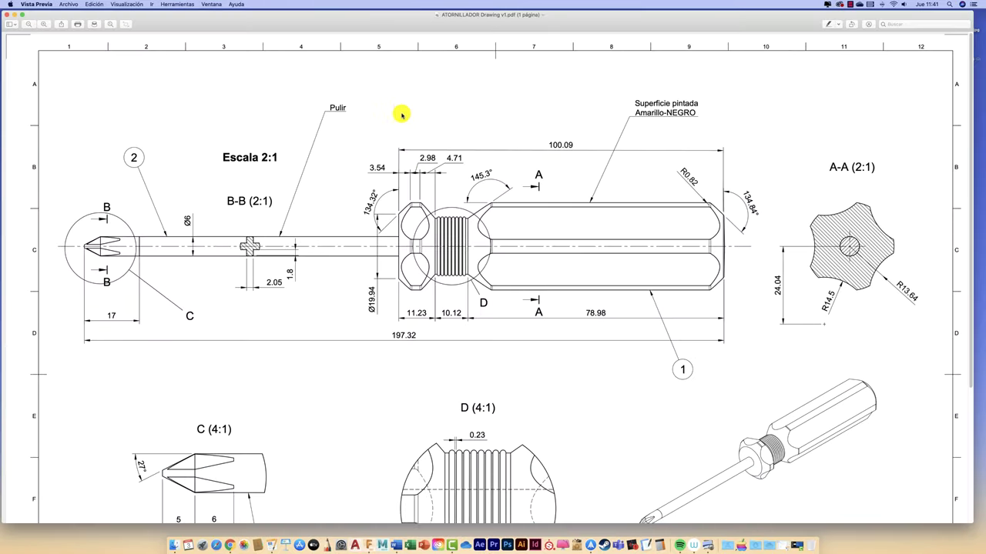
{"action": "left_click", "coordinate": [23, 15]}
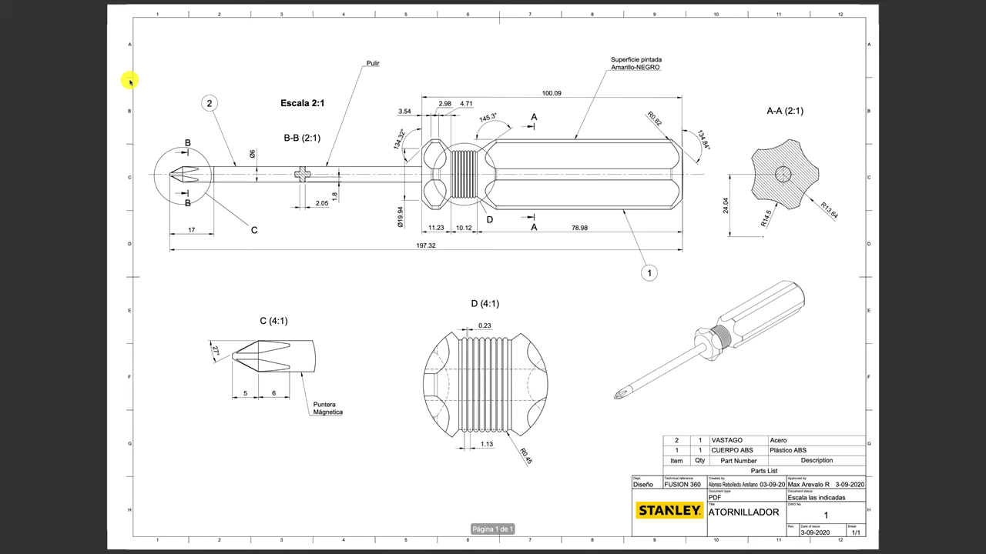